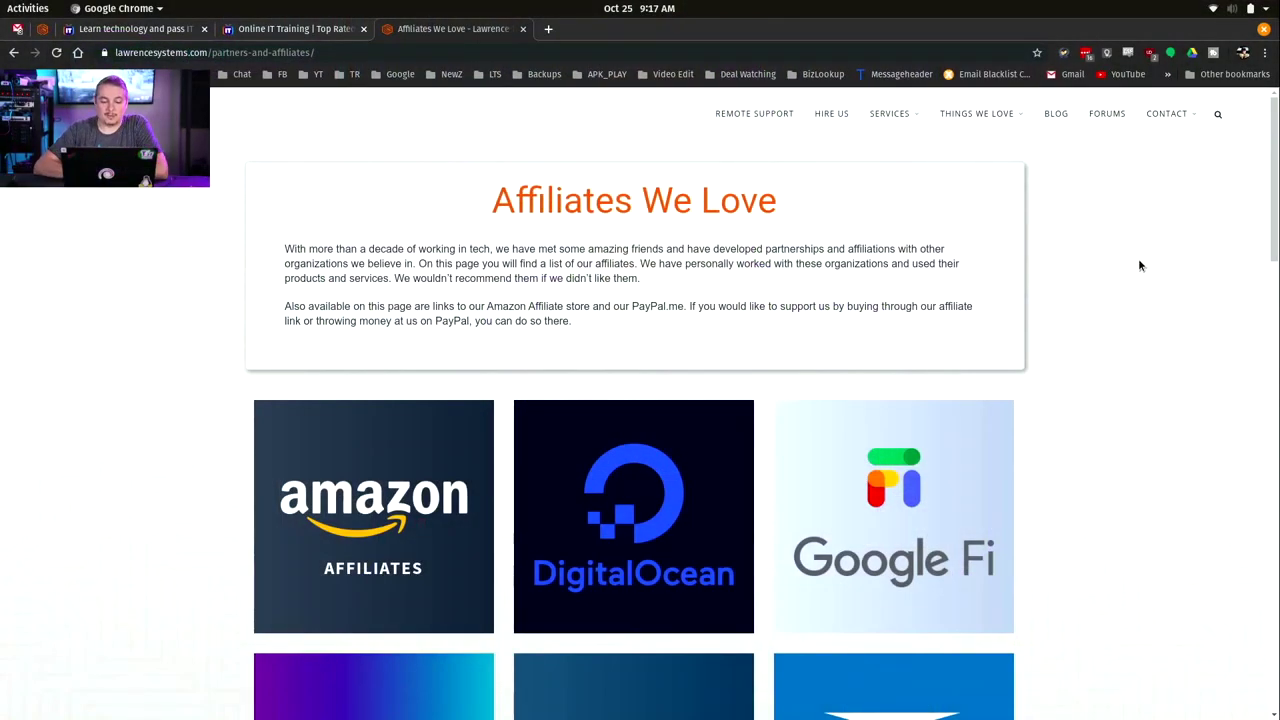
scroll(1138, 260, "down", 1)
scroll(1138, 260, "up", 1)
mouse_move(1000, 120)
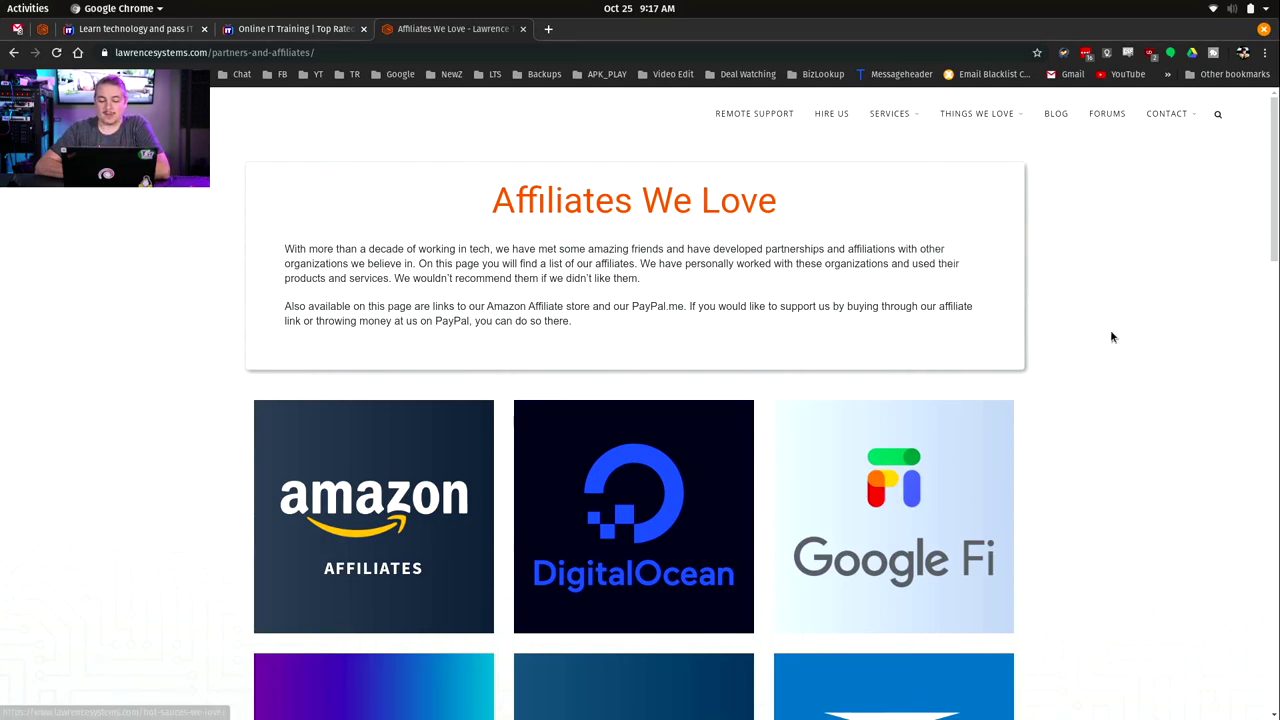
scroll(1110, 333, "down", 10)
scroll(1110, 337, "down", 3)
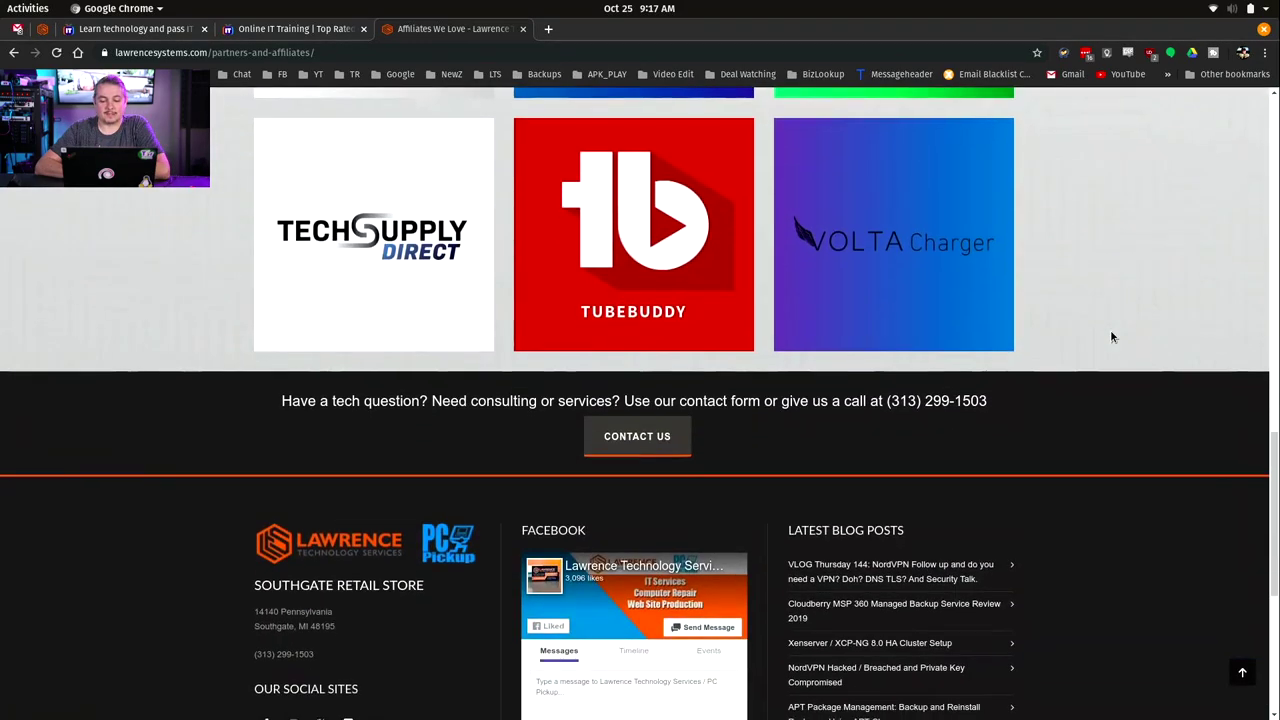
scroll(1110, 337, "up", 4)
scroll(1110, 337, "up", 5)
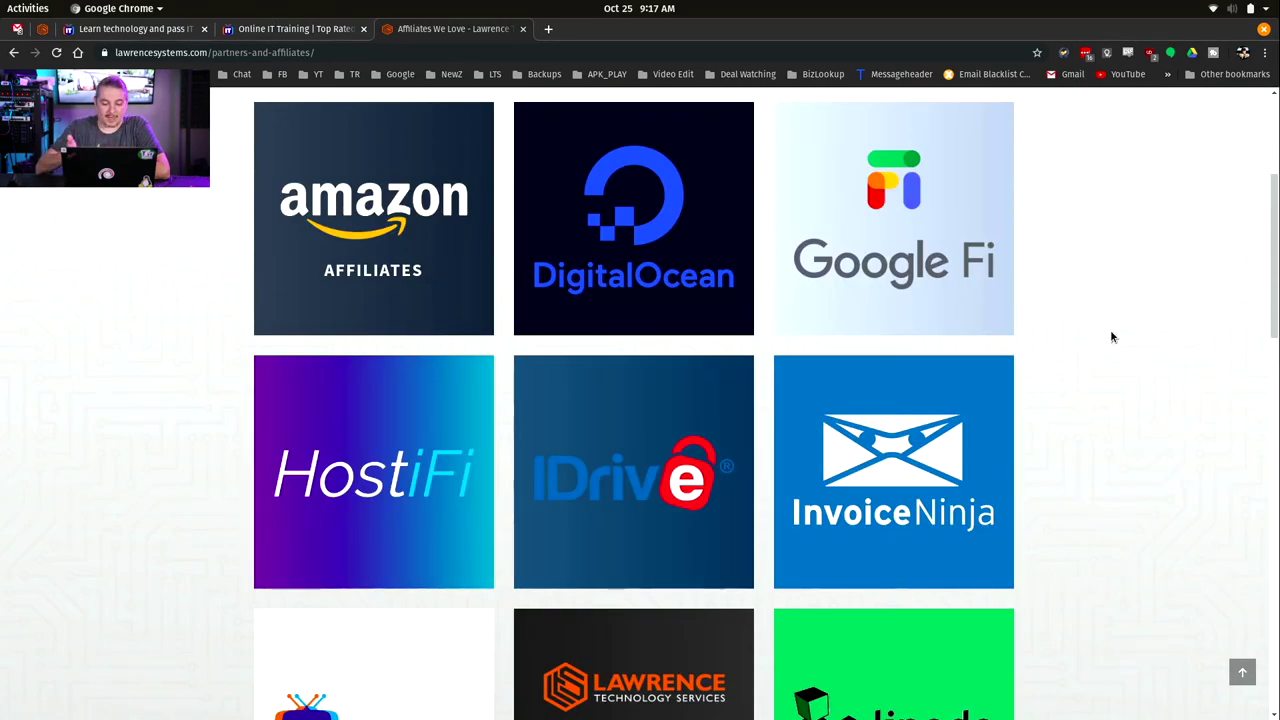
scroll(1110, 335, "down", 5)
mouse_move(599, 477)
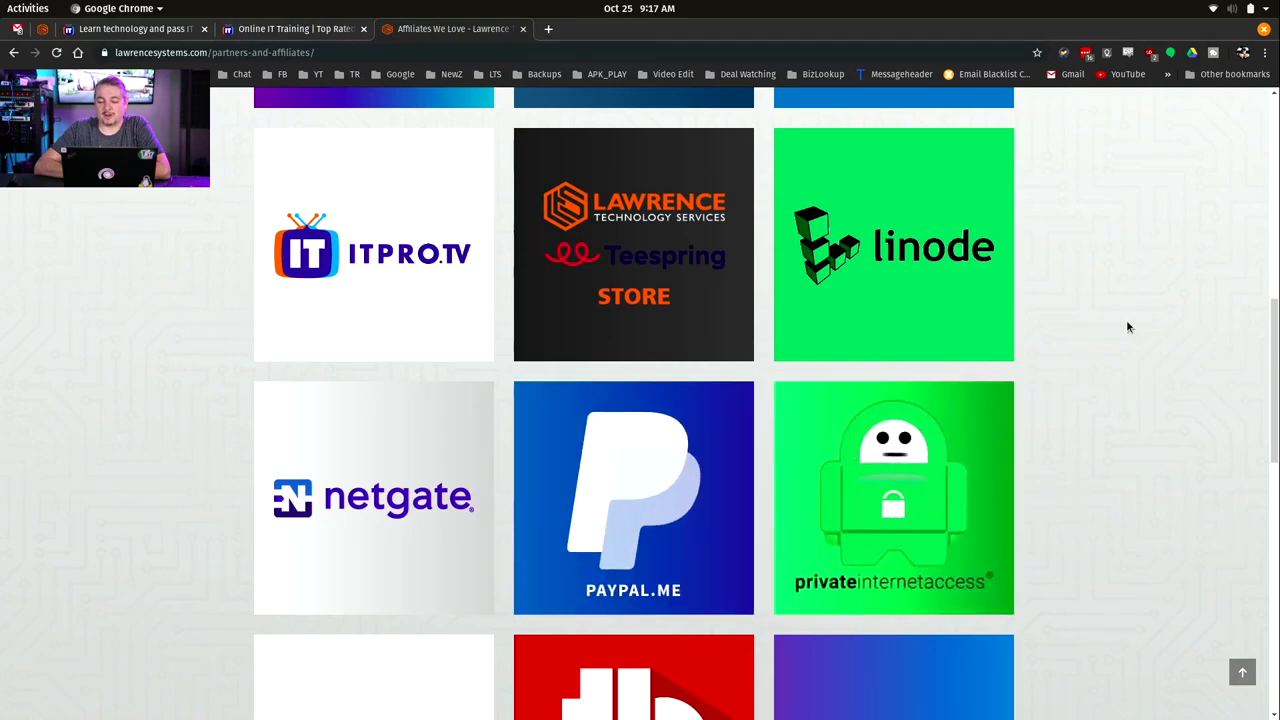
scroll(1126, 326, "down", 5)
scroll(1126, 326, "up", 7)
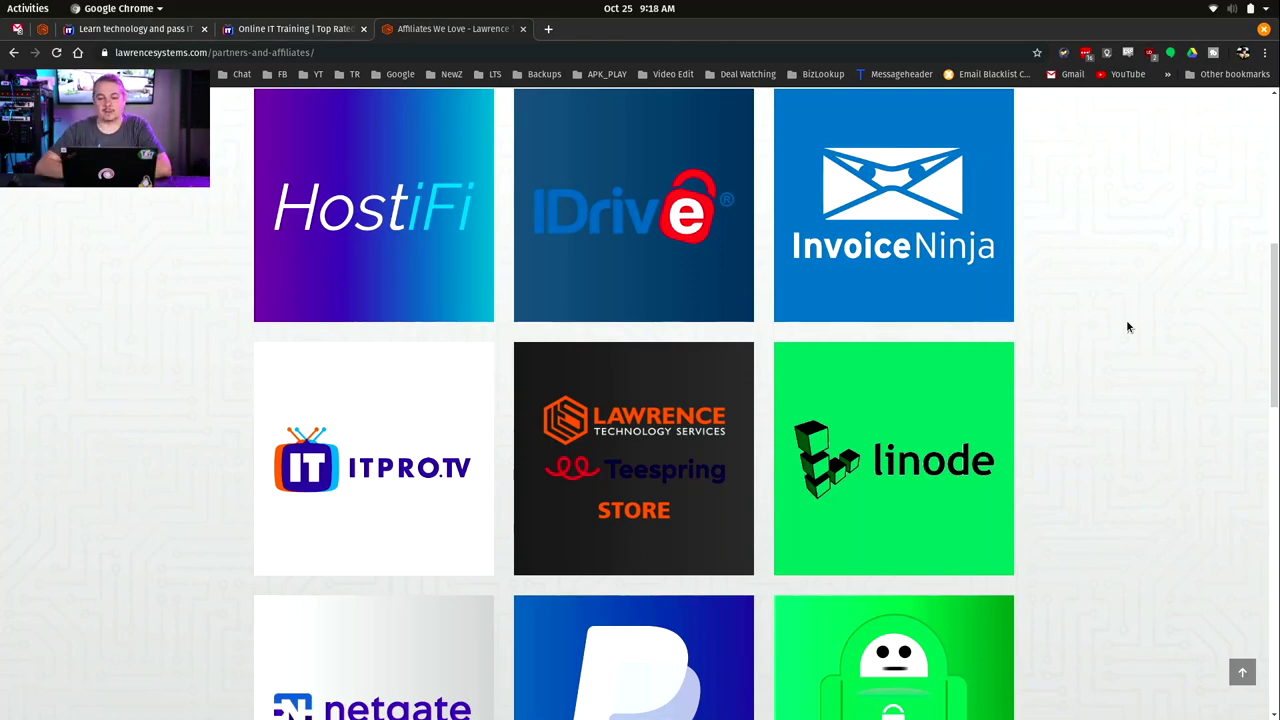
scroll(1127, 327, "up", 6)
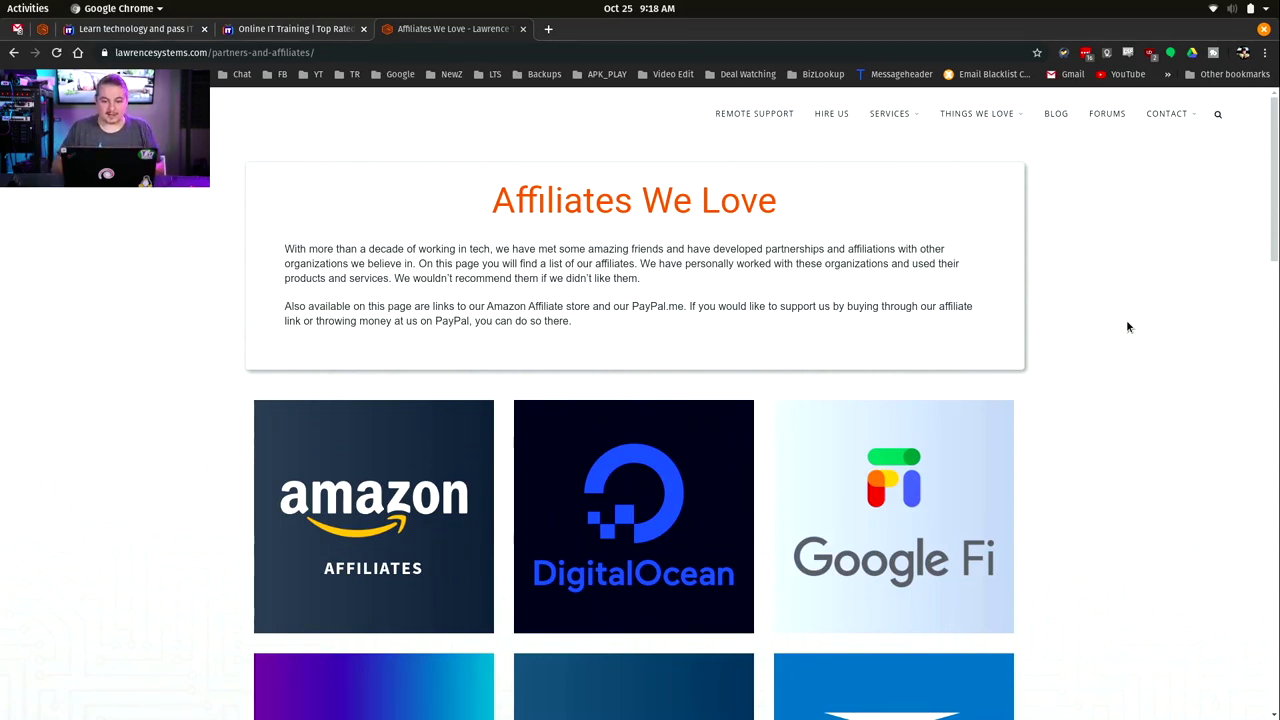
Flip between the ITProTV courses page and the Affiliates We Love tab, scrolling each.
left_click(300, 30)
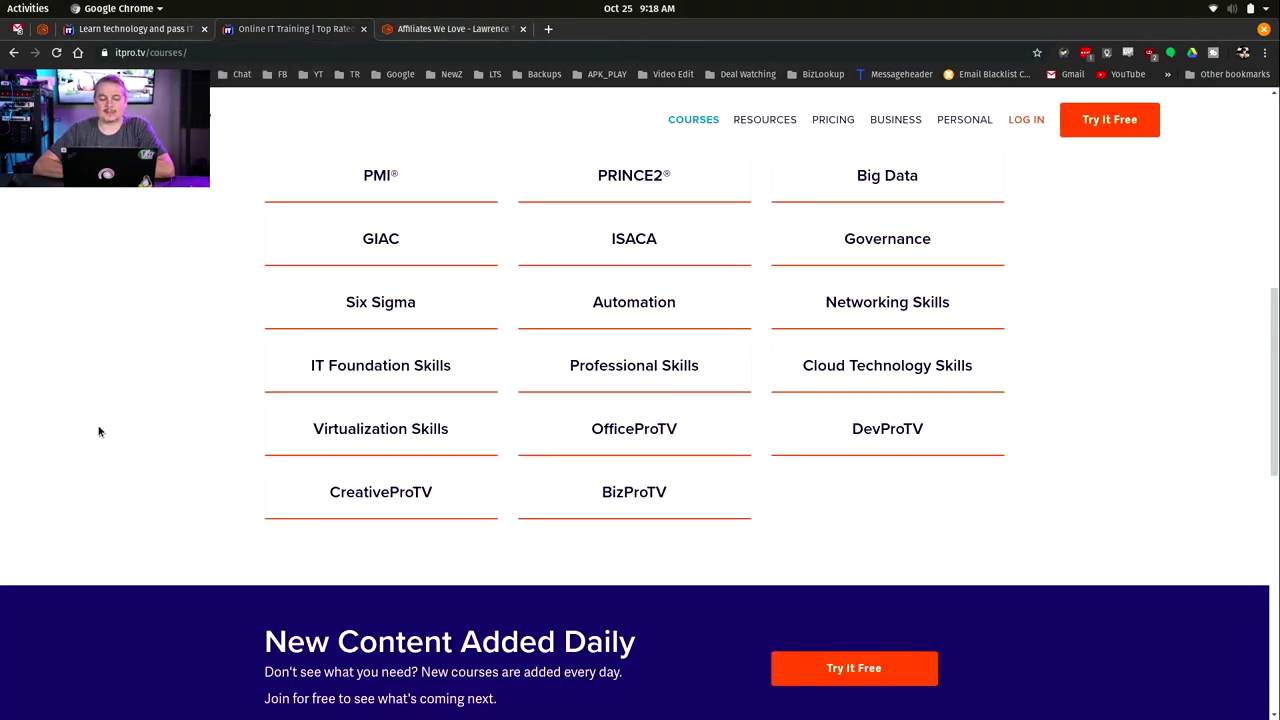
scroll(99, 432, "up", 5)
scroll(99, 432, "down", 3)
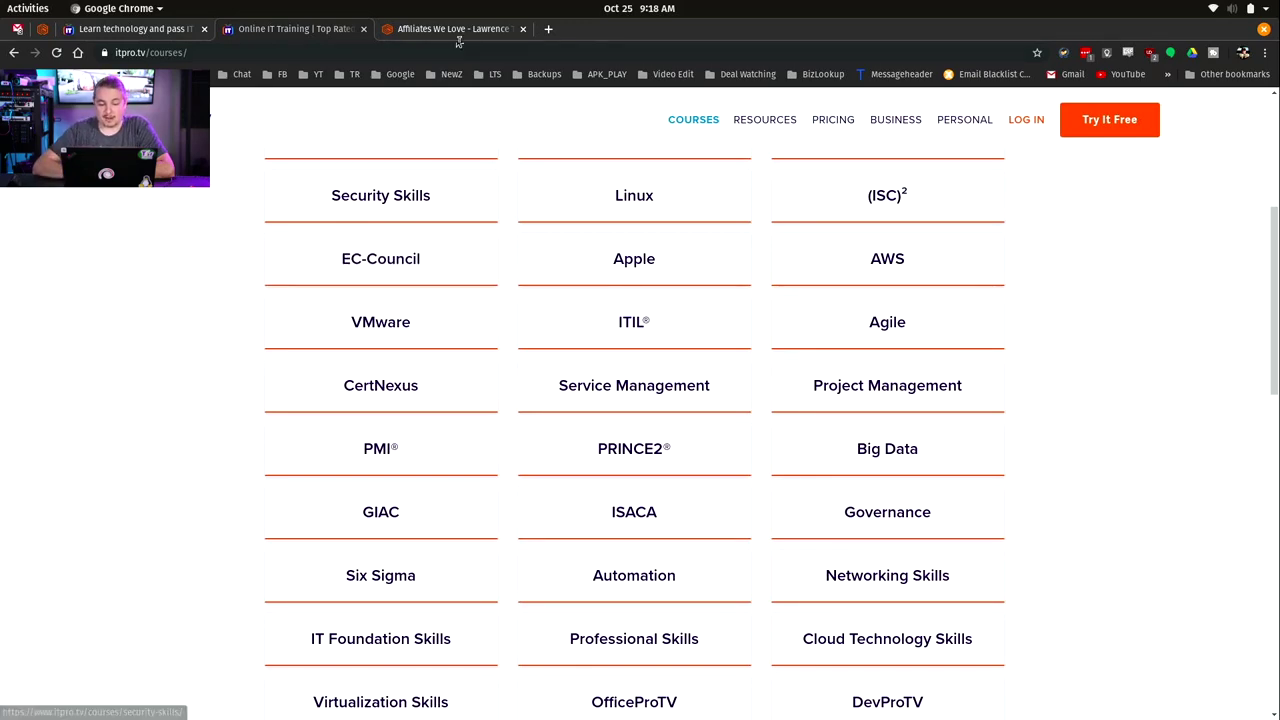
key("ctrl+Tab")
scroll(155, 350, "down", 10)
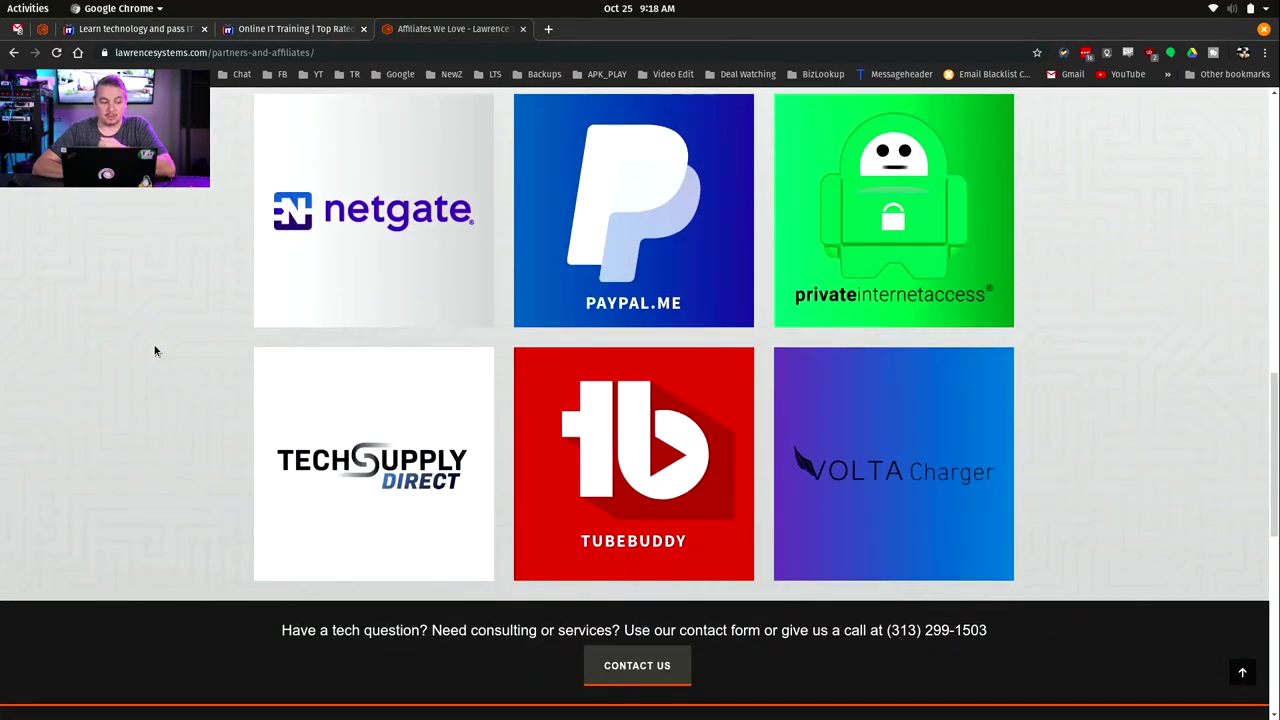
scroll(155, 350, "up", 2)
Return to the ITProTV courses list, then open the go.itpro.tv/lts promo page down to 'Just you?'.
mouse_move(356, 409)
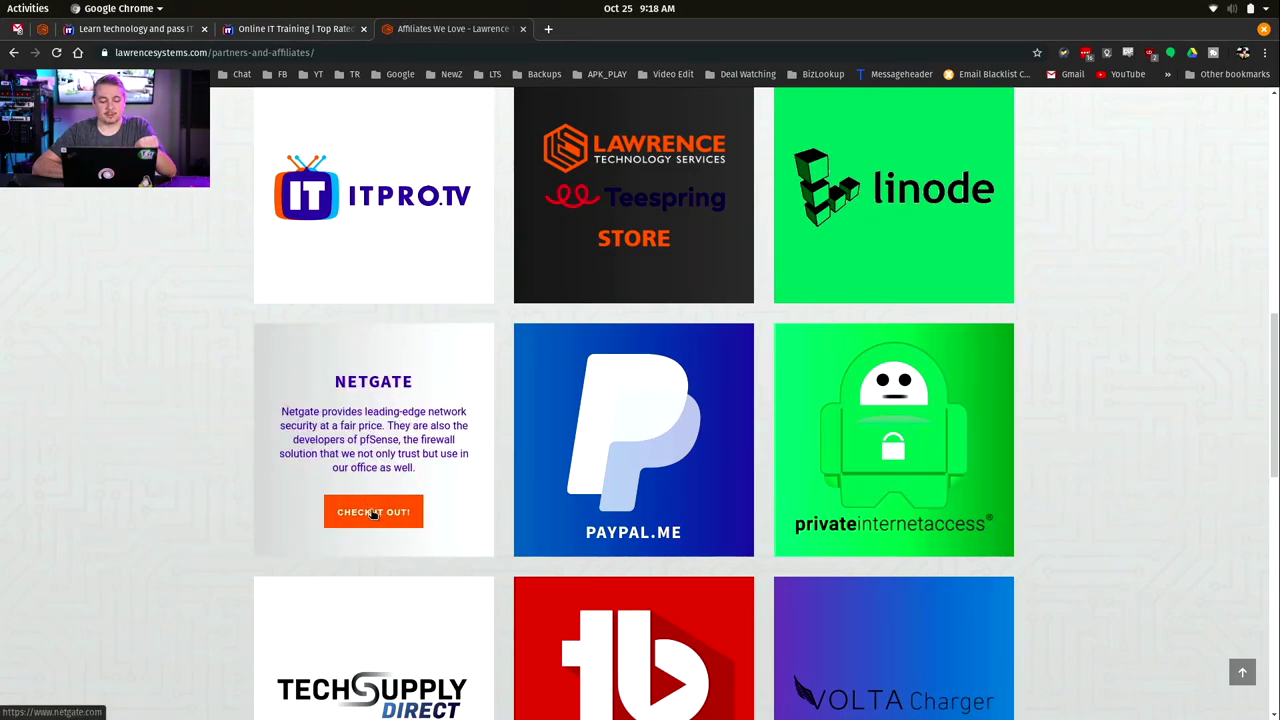
left_click(281, 30)
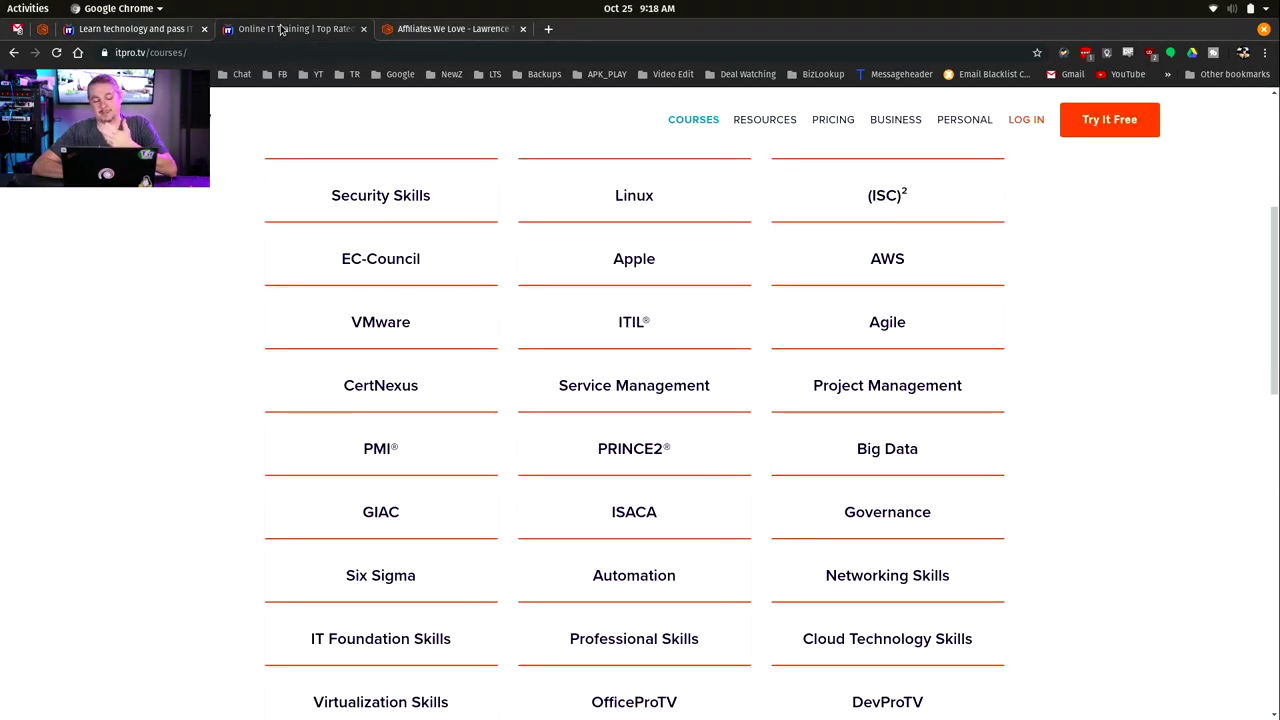
scroll(153, 297, "down", 3)
scroll(153, 297, "up", 4)
scroll(153, 297, "up", 2)
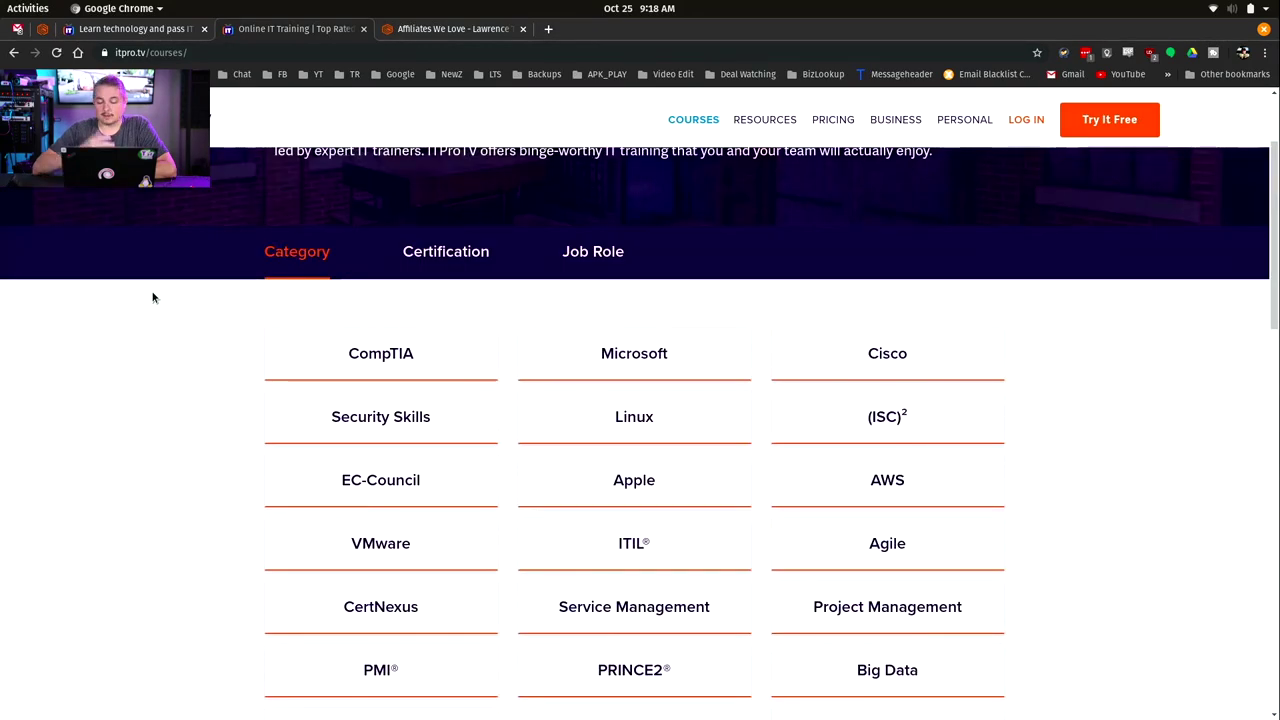
left_click(150, 32)
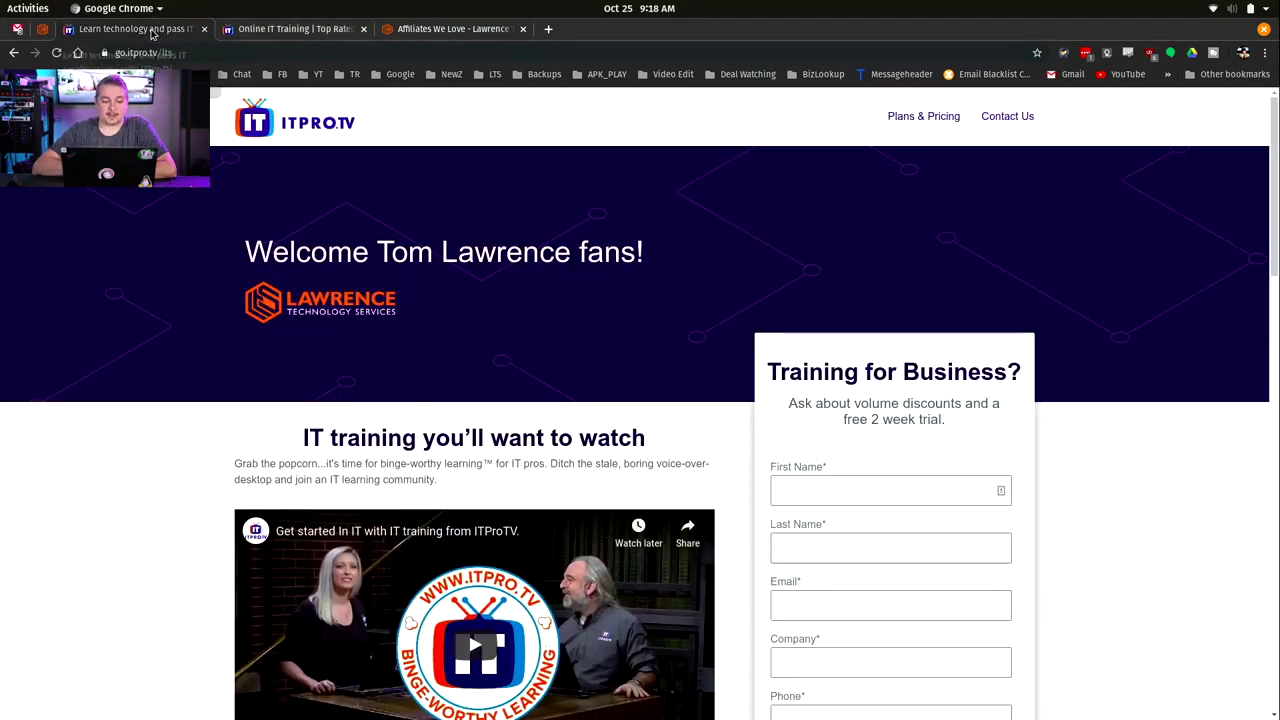
scroll(84, 288, "down", 5)
scroll(84, 288, "down", 1)
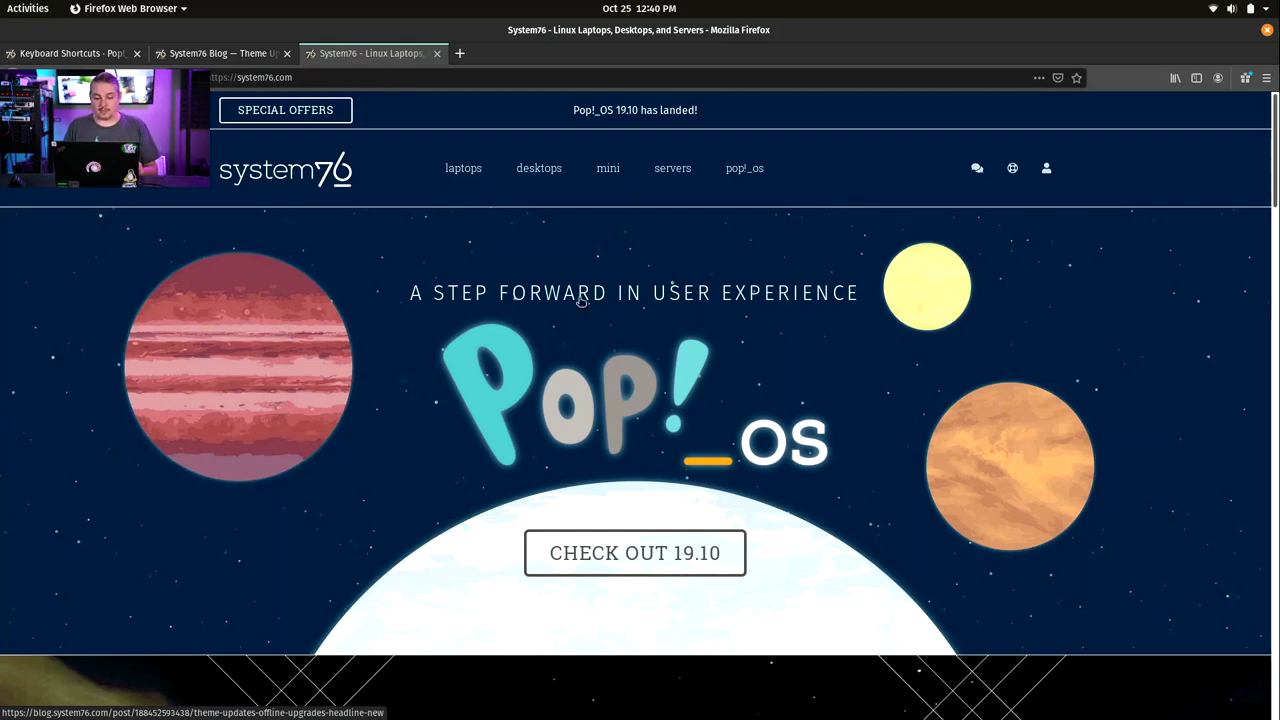
Browse the System76 laptops page top to bottom, then close the Laptops and Blog tabs.
left_click(463, 176)
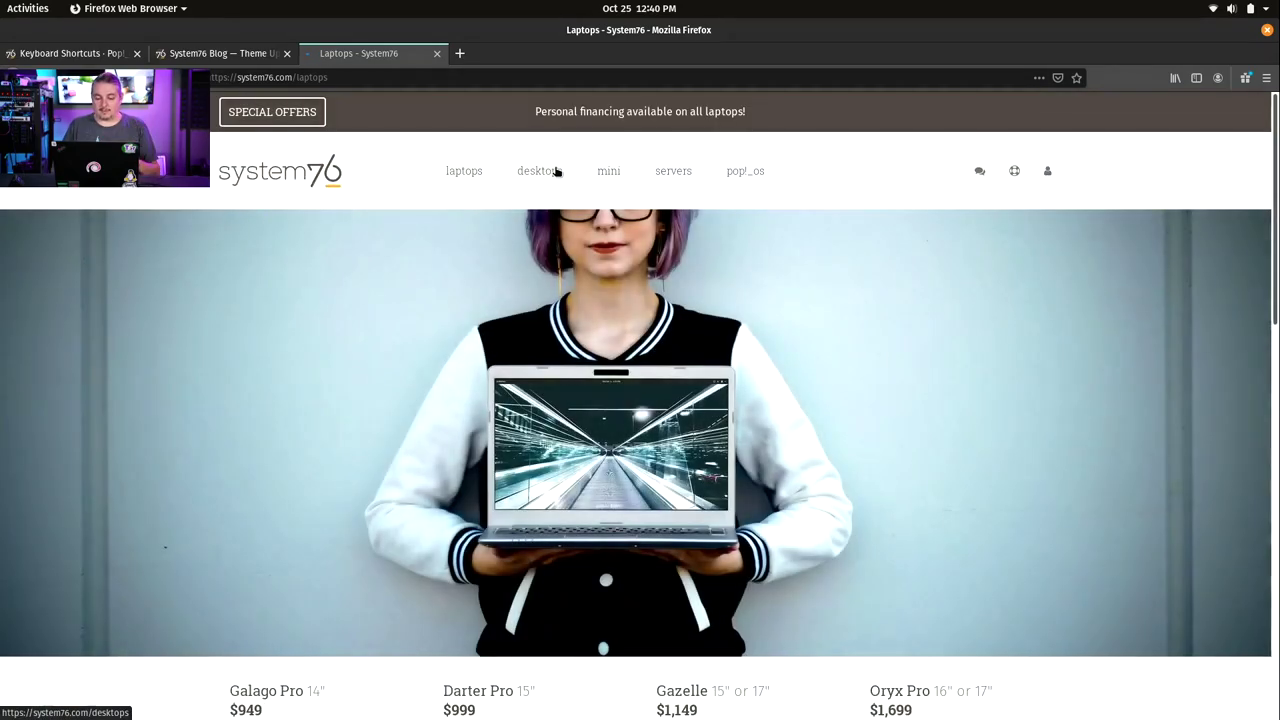
scroll(557, 172, "down", 10)
scroll(557, 172, "down", 2)
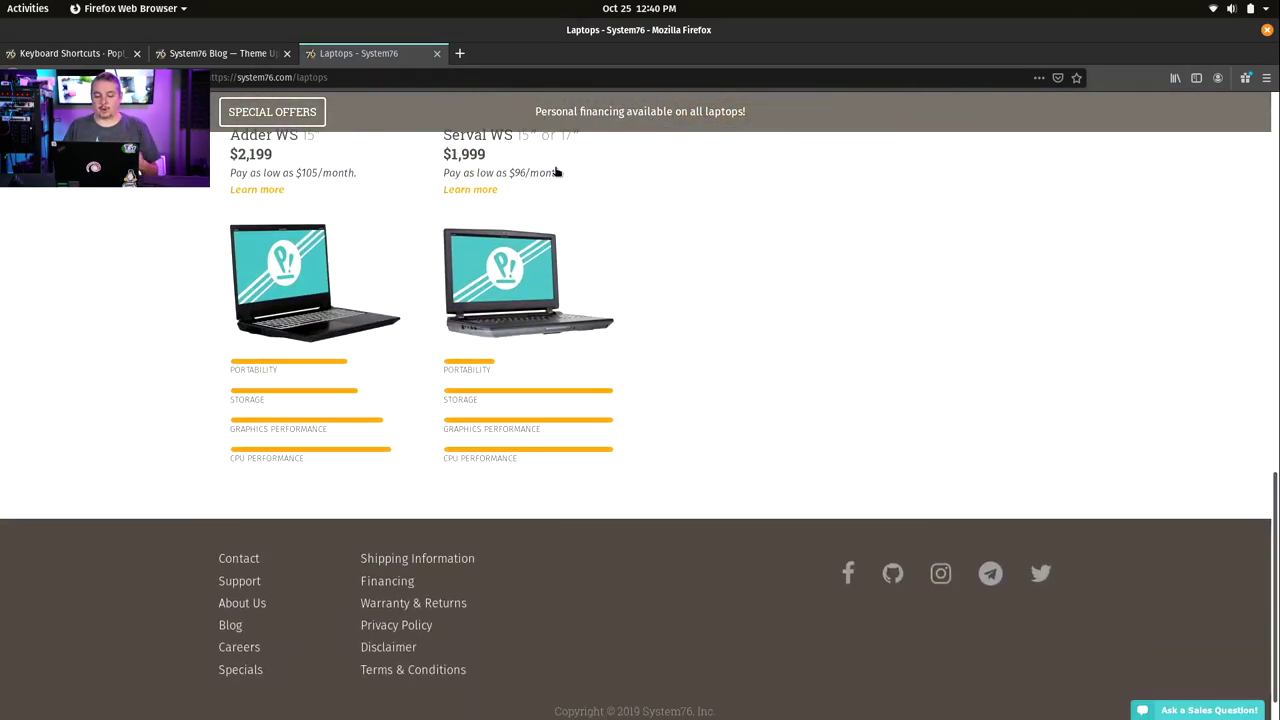
scroll(557, 172, "up", 10)
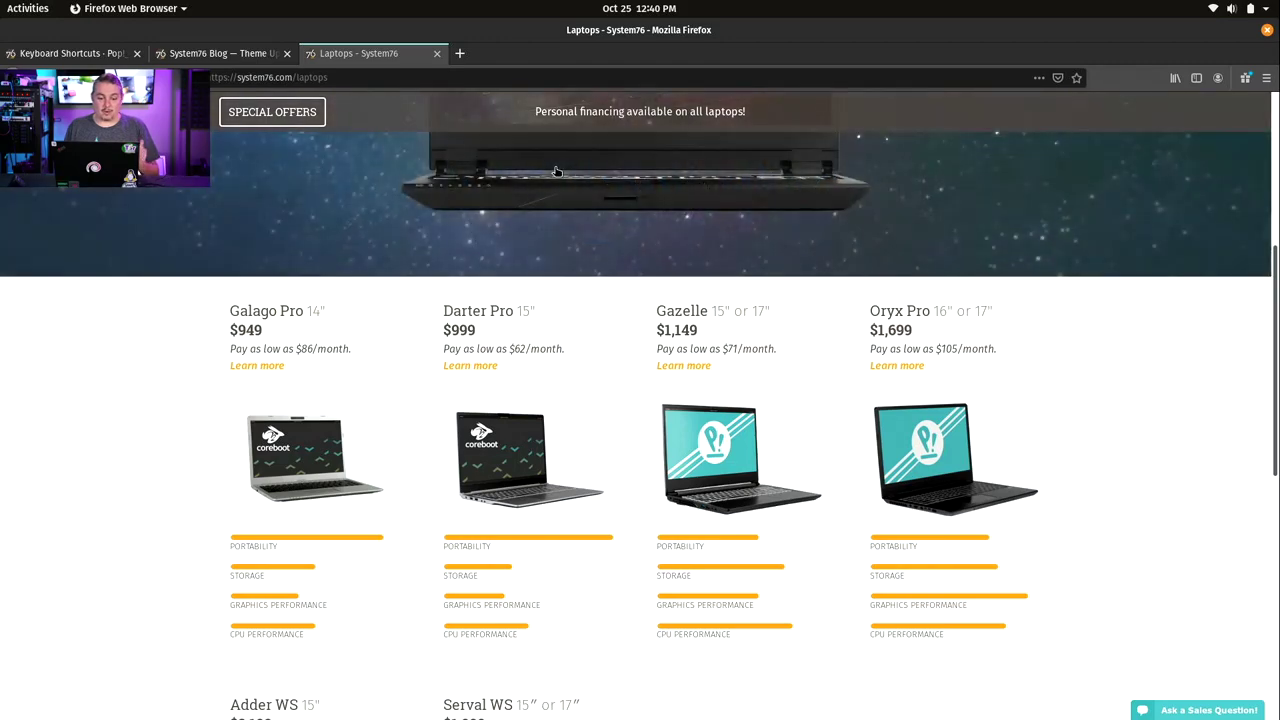
key("End")
key("Home")
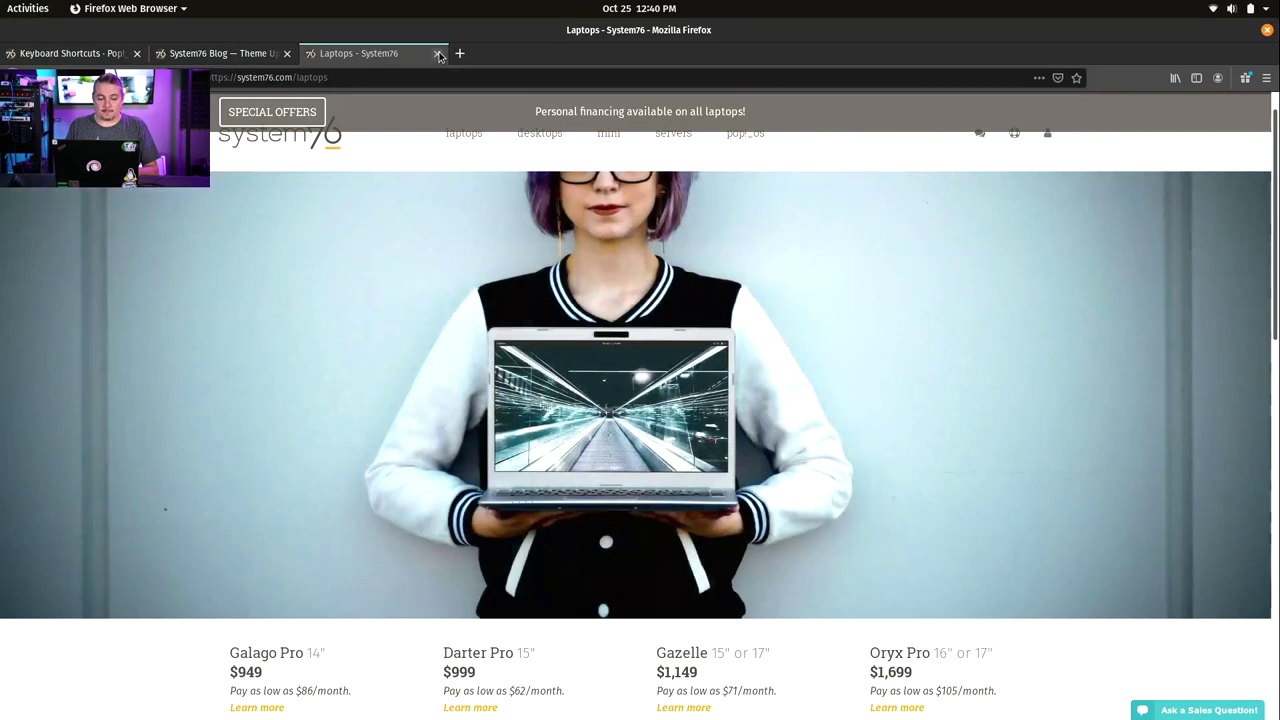
key("ctrl+w")
key("ctrl+w")
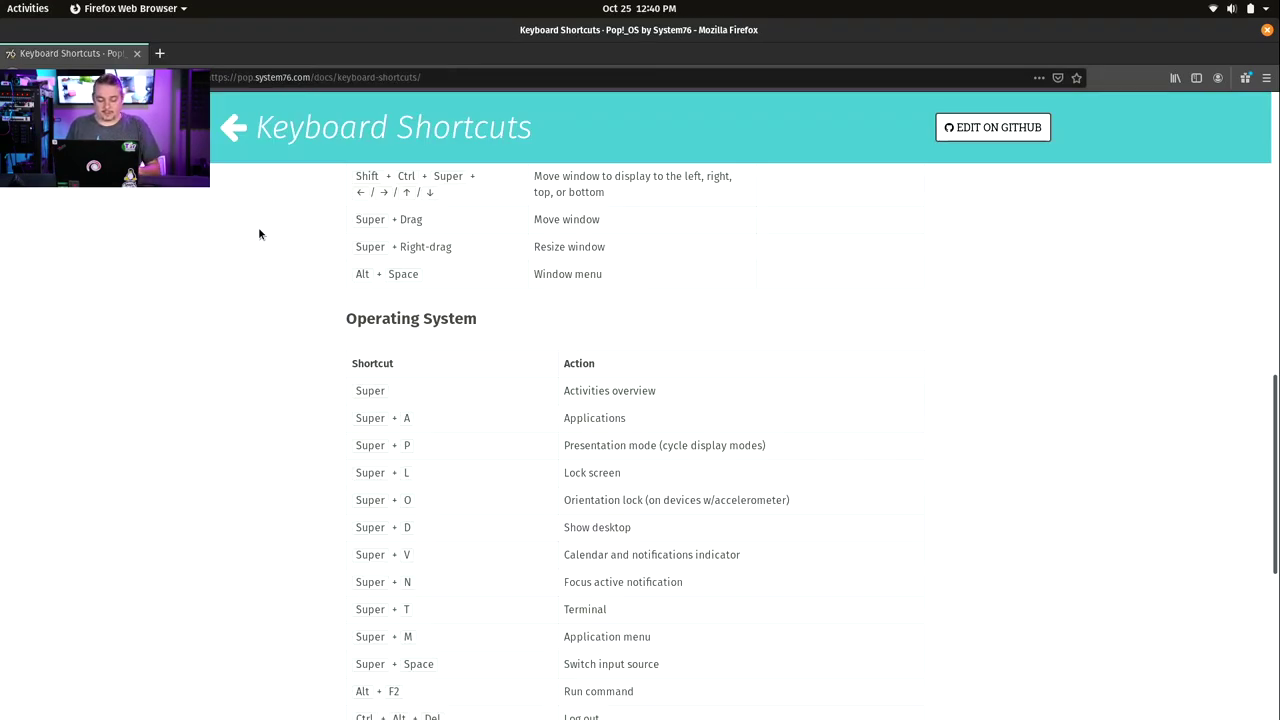
key("super")
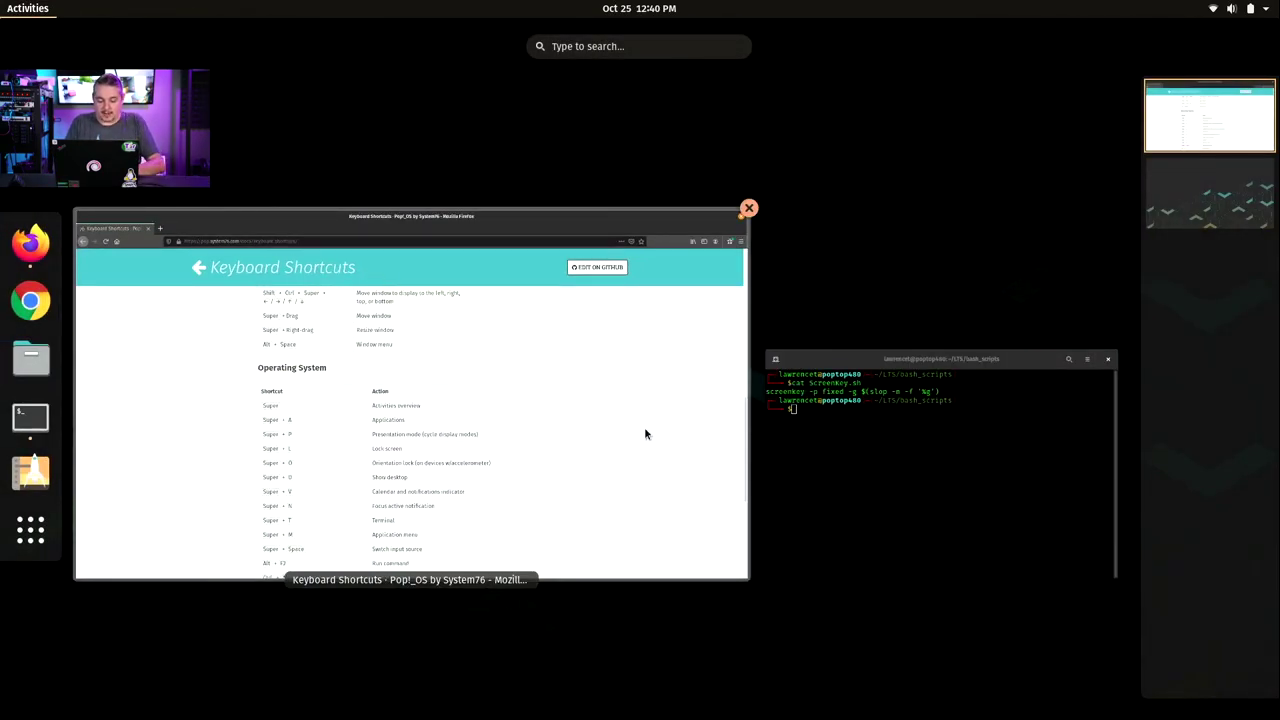
type("about")
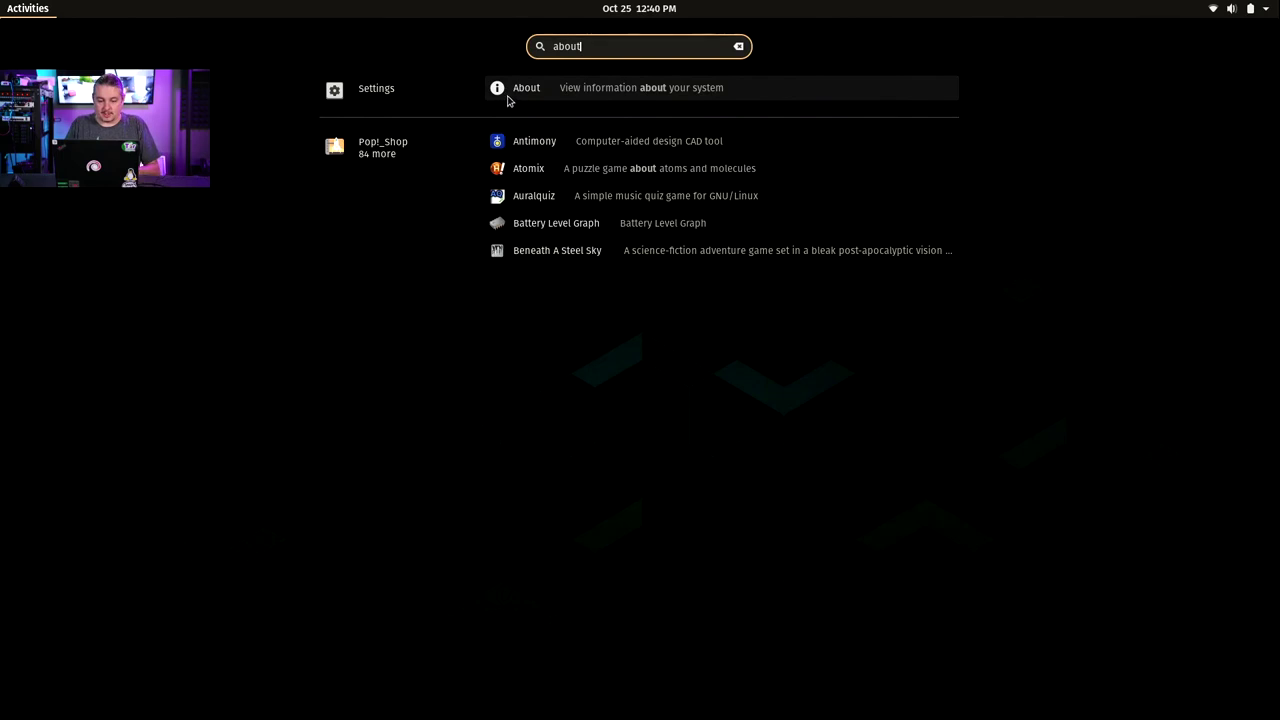
left_click(522, 96)
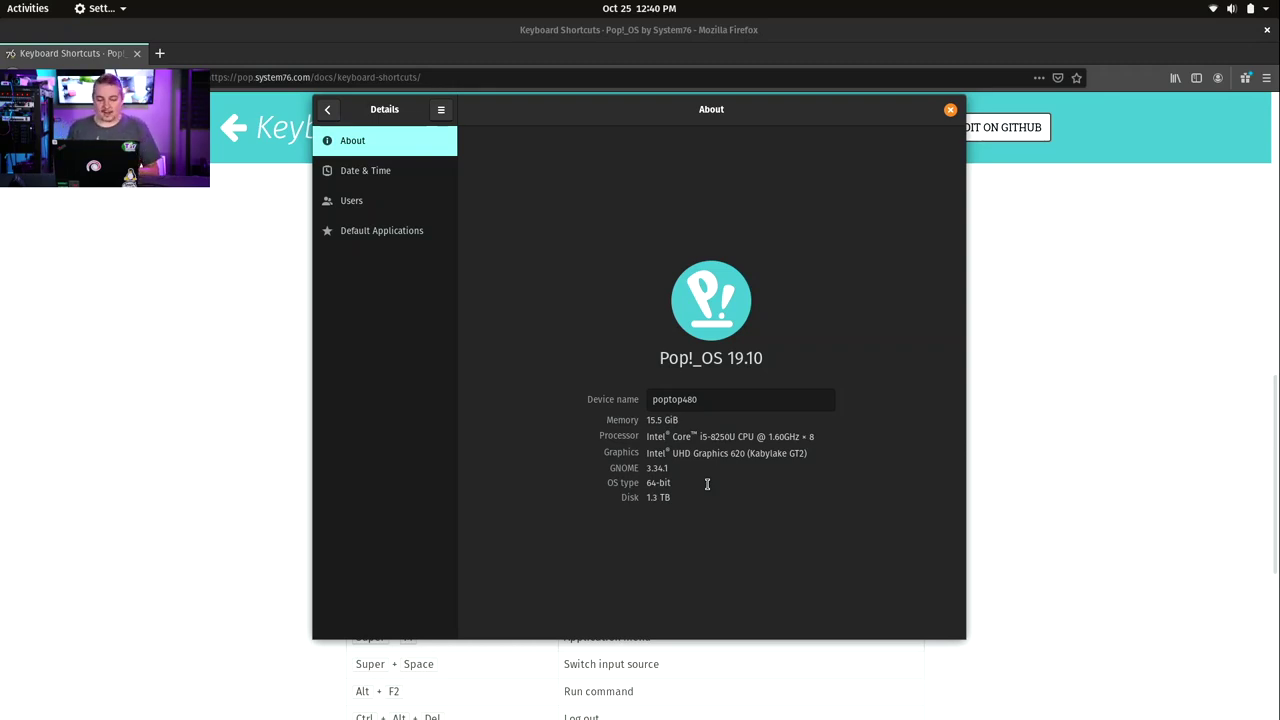
left_click_drag(798, 110, 802, 138)
key("super")
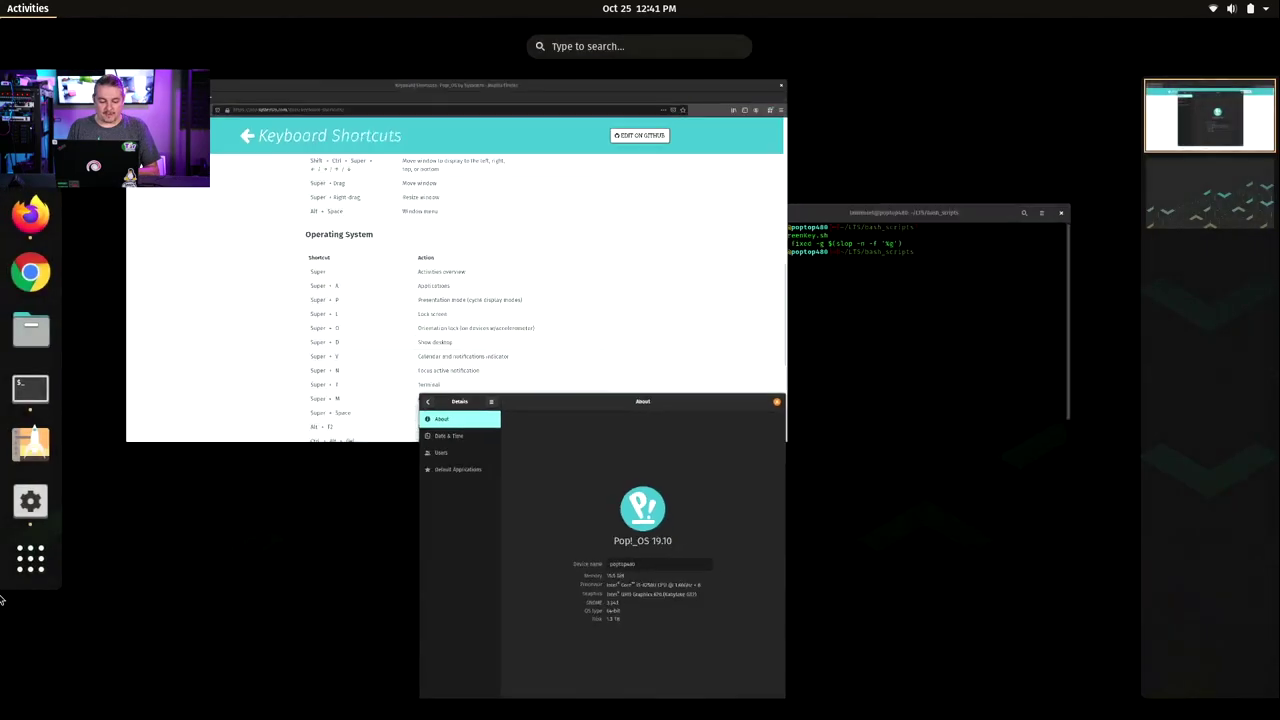
left_click(30, 557)
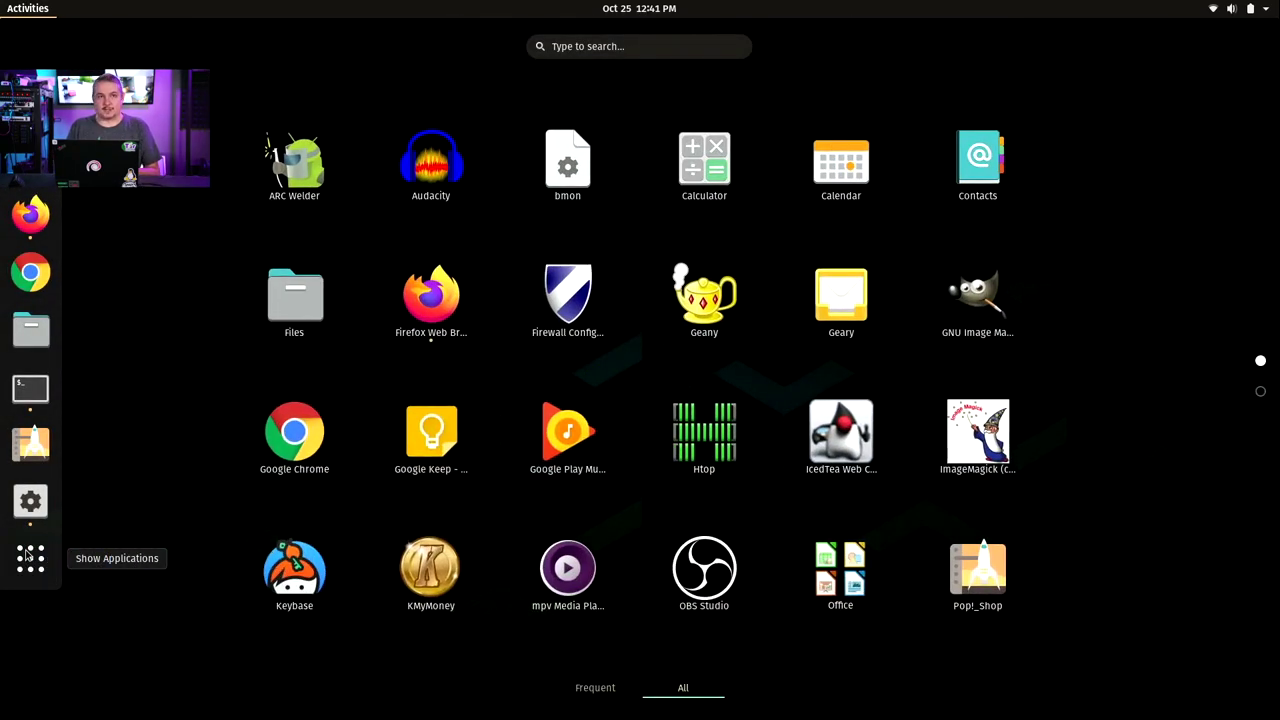
left_click(29, 557)
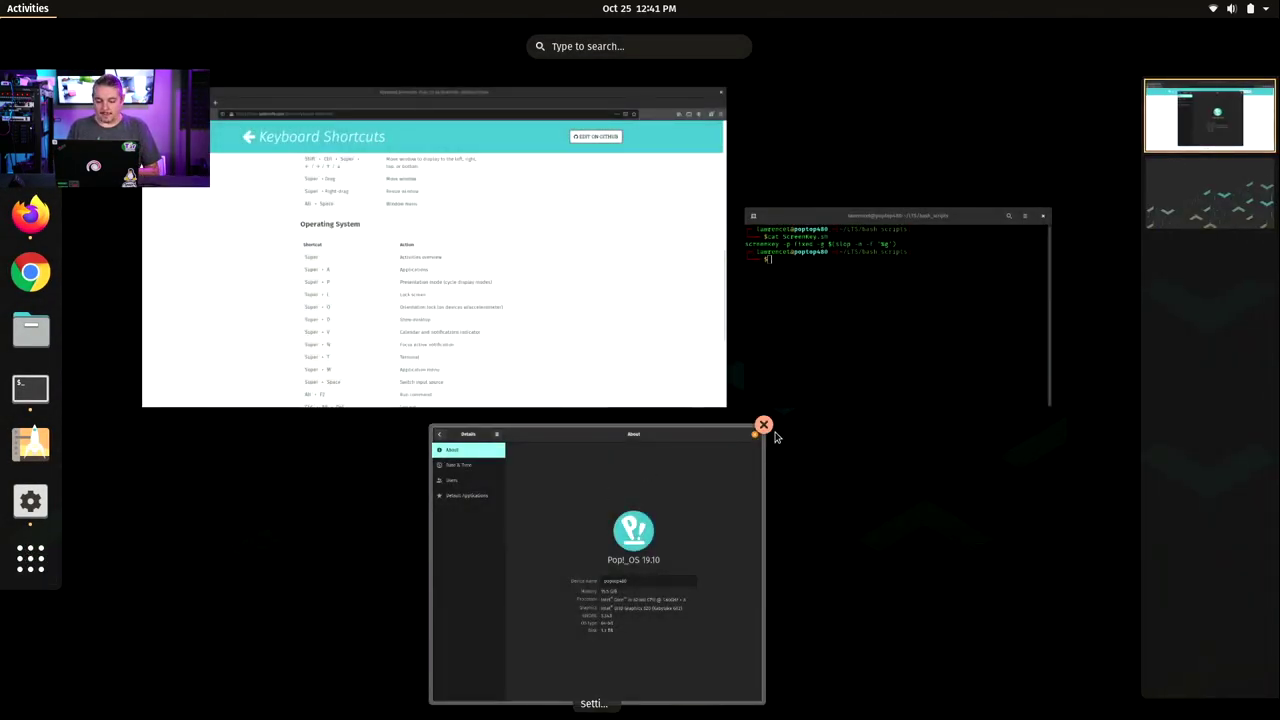
left_click(763, 424)
left_click(643, 346)
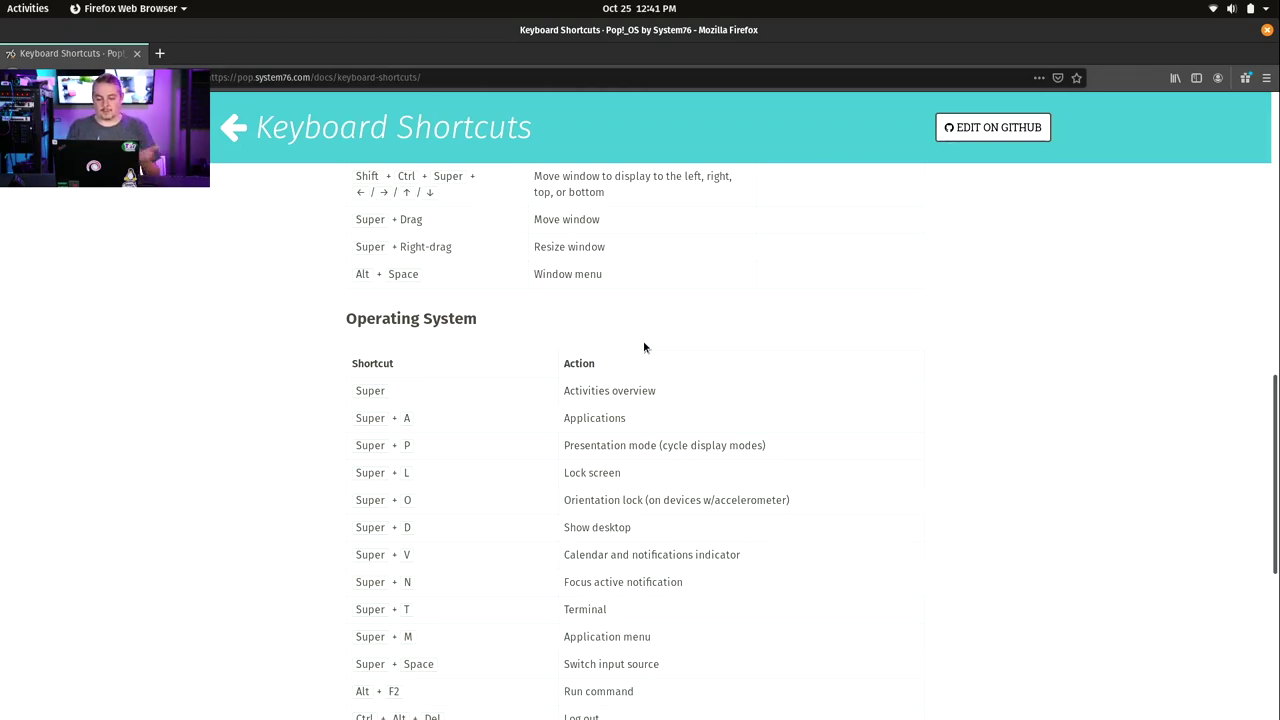
Switch to the Terminal and back to Firefox, then minimize and restore Firefox with Super+Down/Up.
key("alt+Tab")
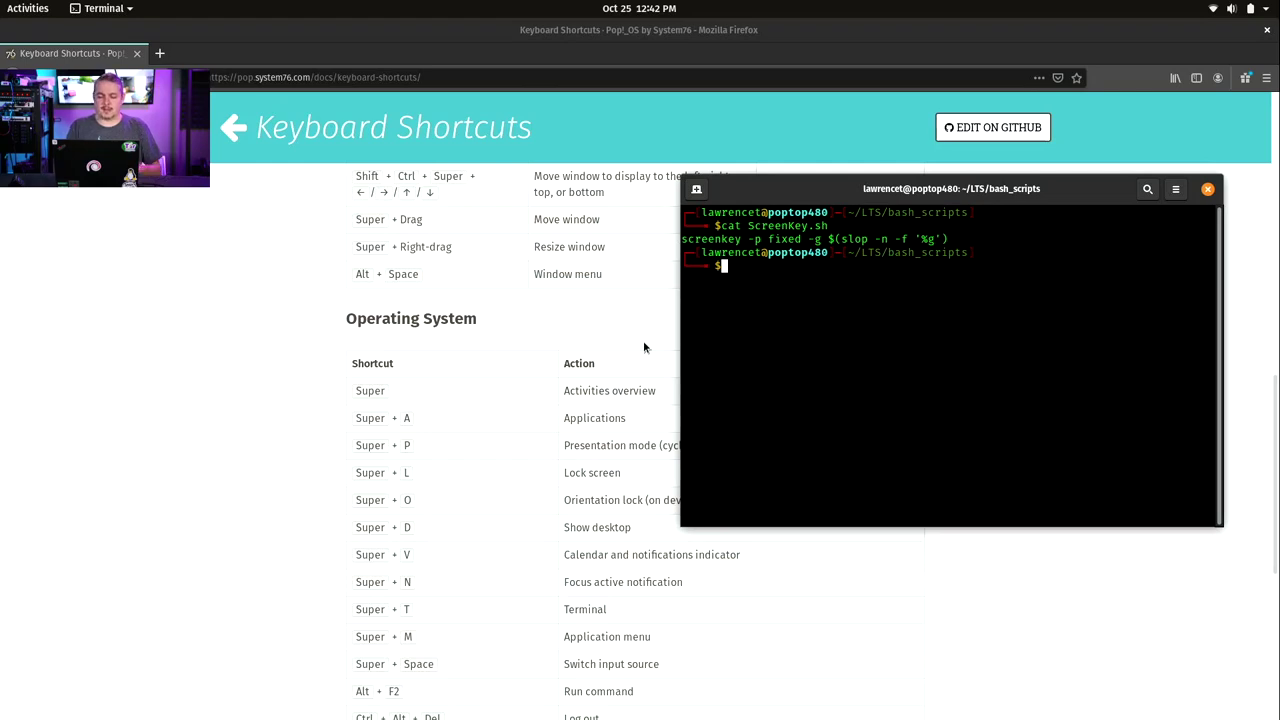
key("alt+Tab")
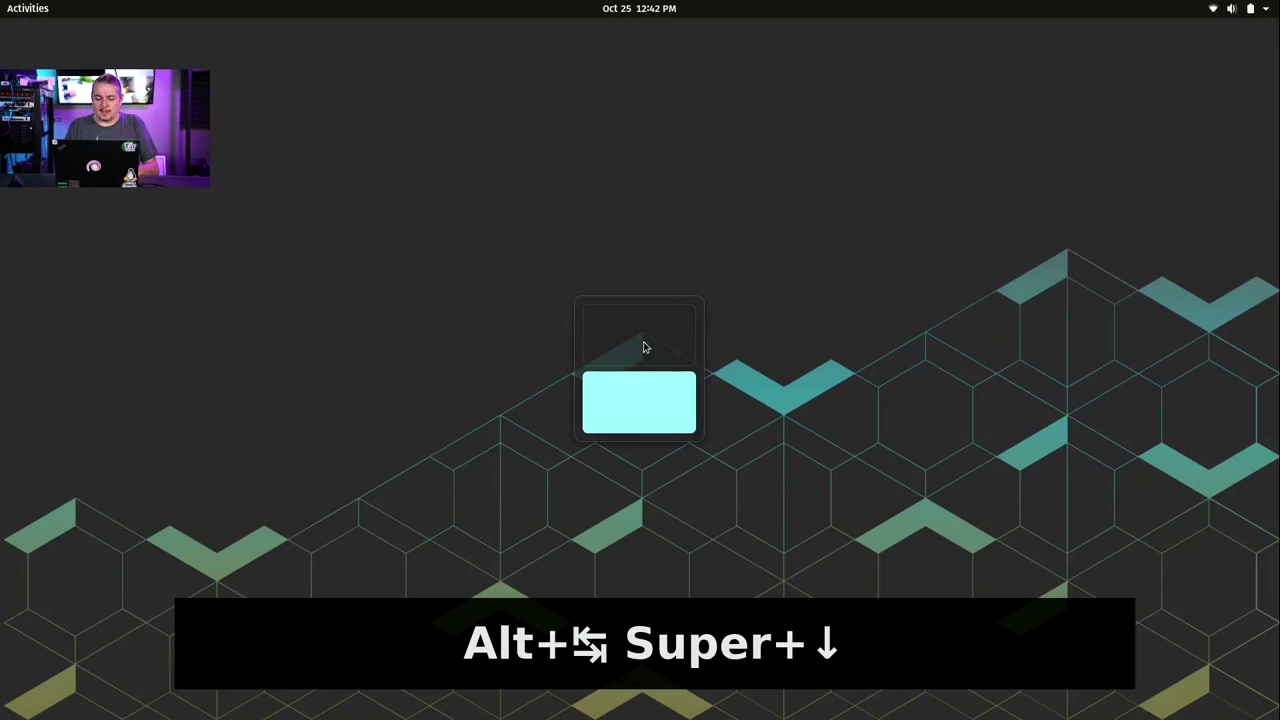
key("super+Up")
key("super+Down")
key("super+Up")
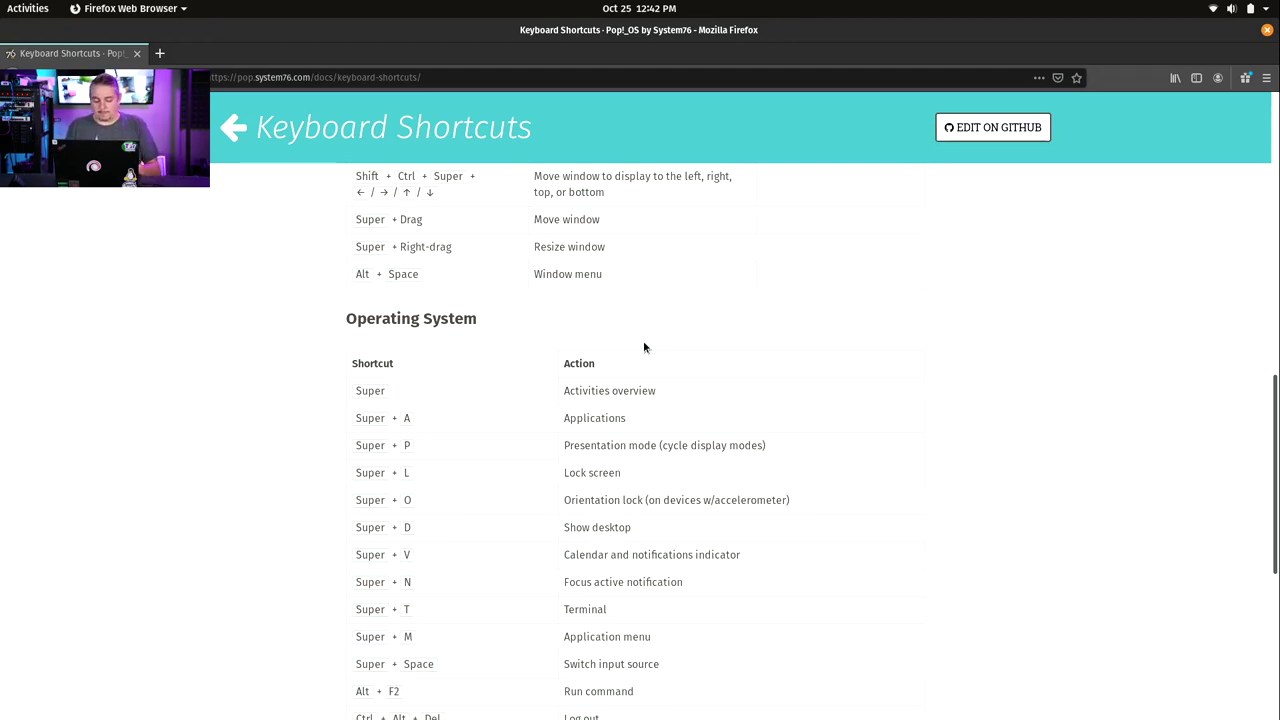
Toggle the Activities overview and bring Firefox back full screen from its thumbnail.
key("super")
key("super")
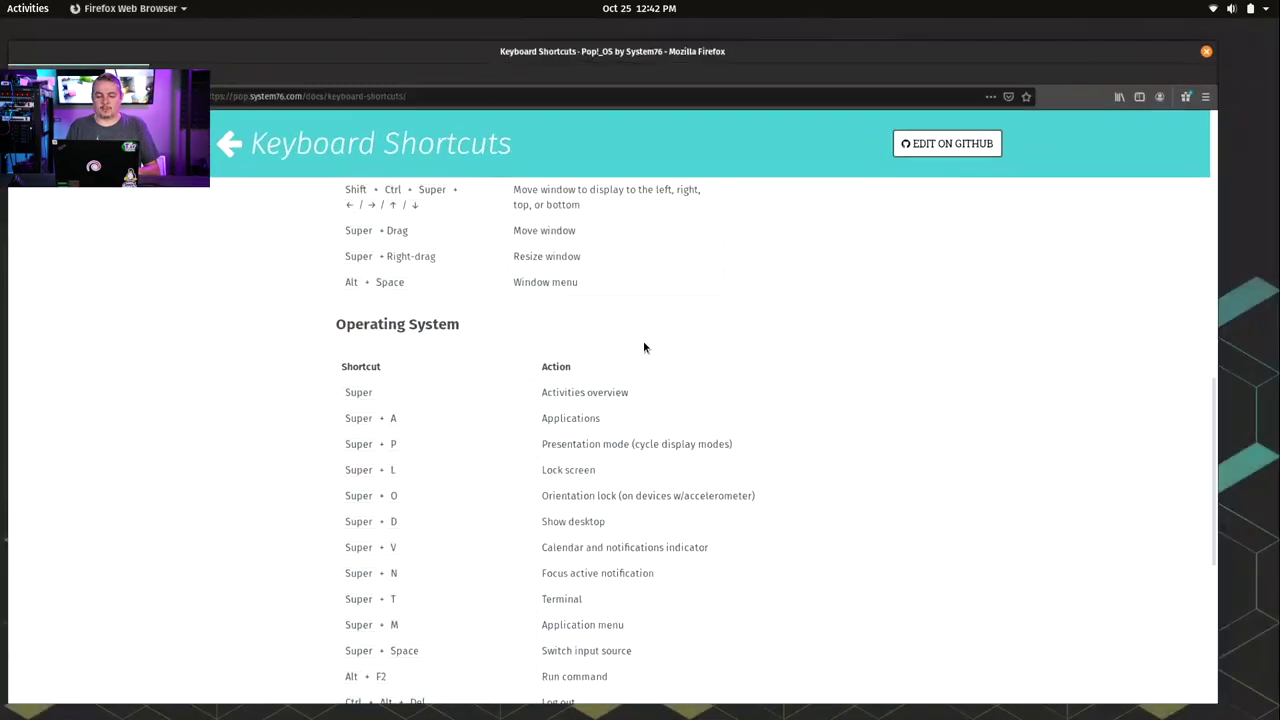
key("super")
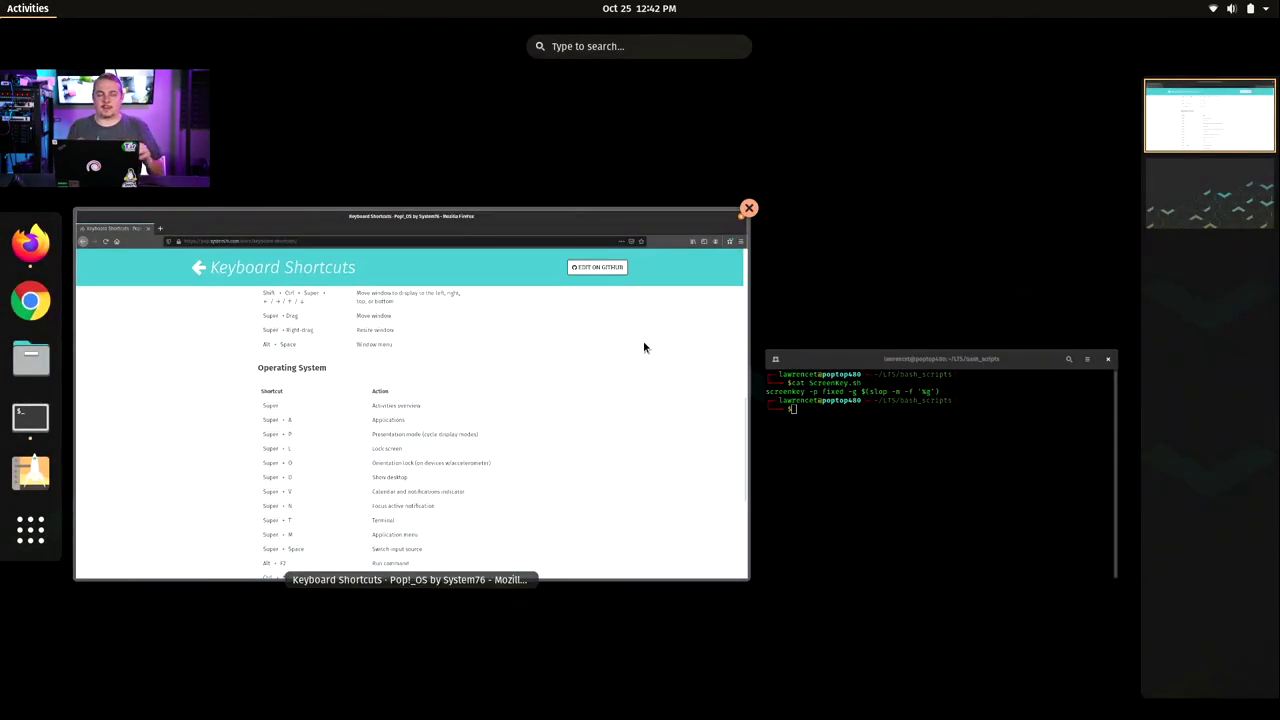
key("super")
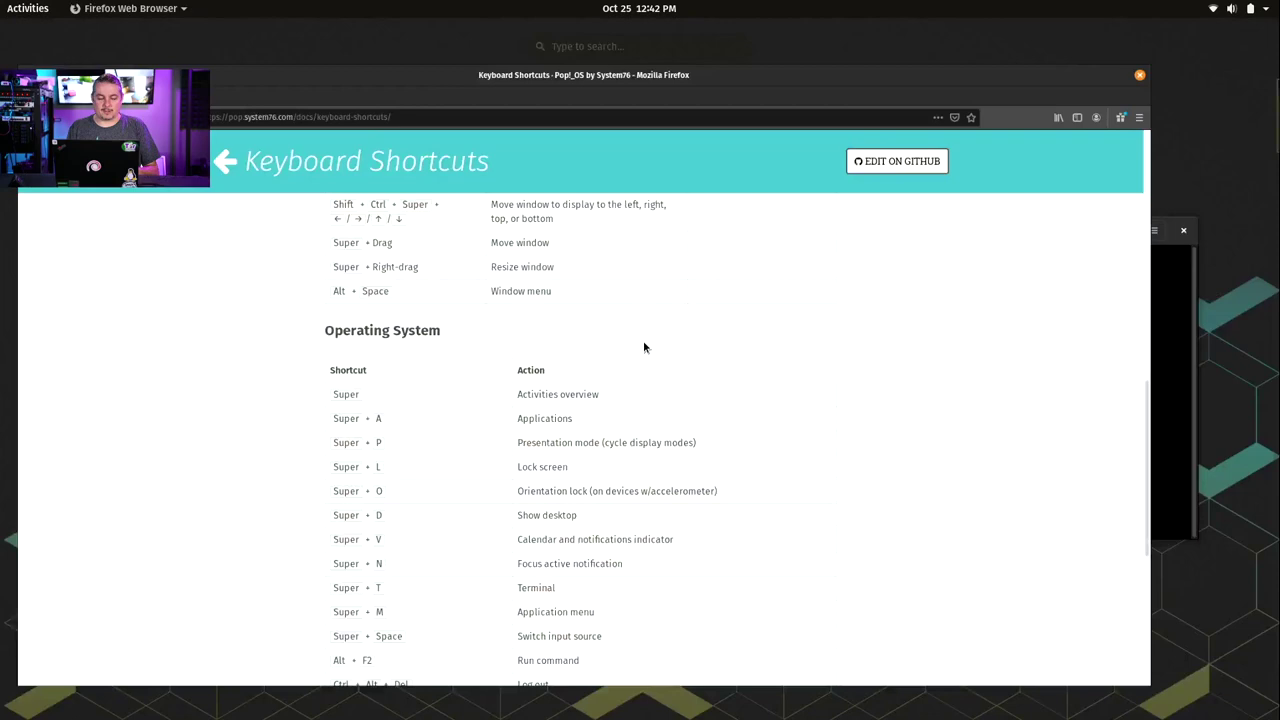
key("super")
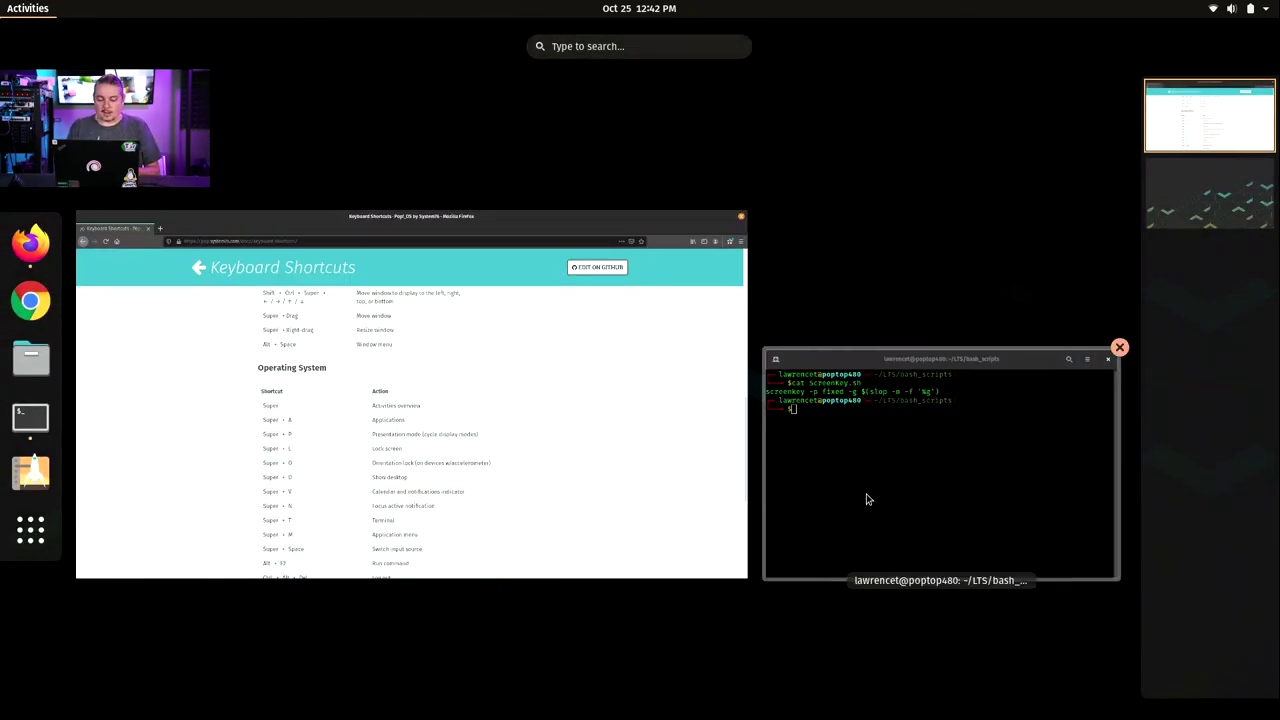
left_click(420, 313)
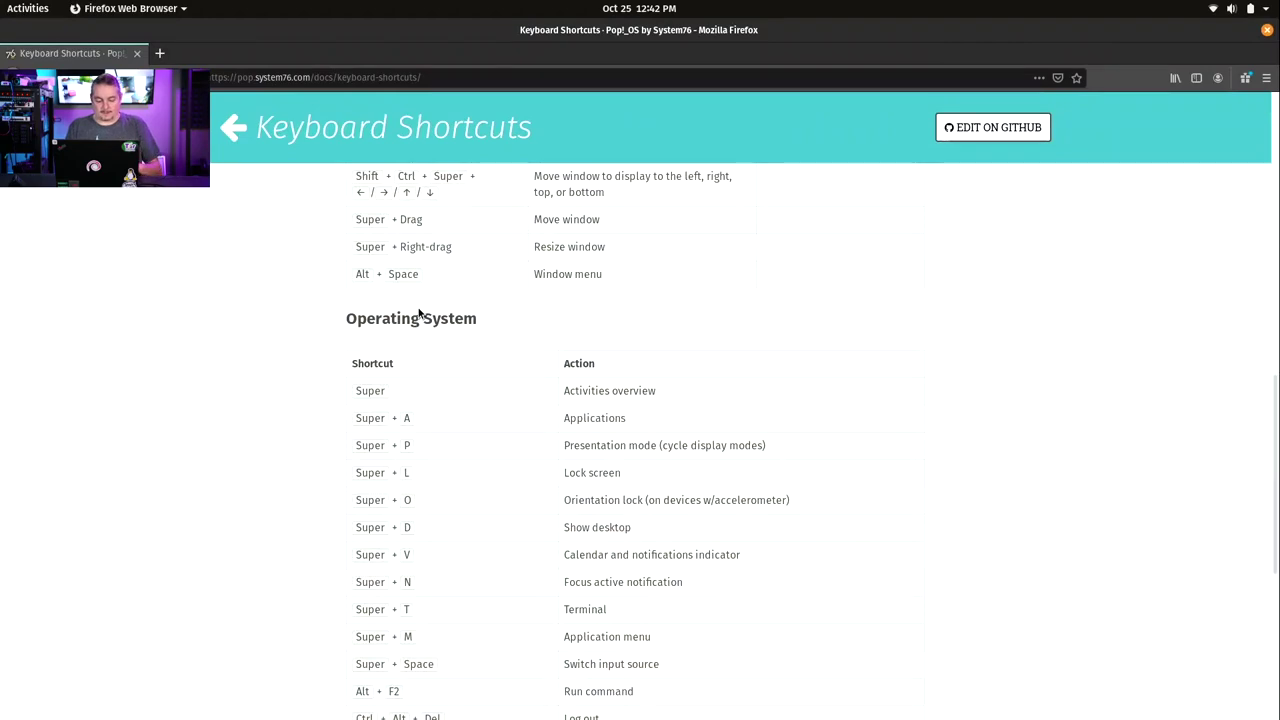
key("super")
left_click(418, 313)
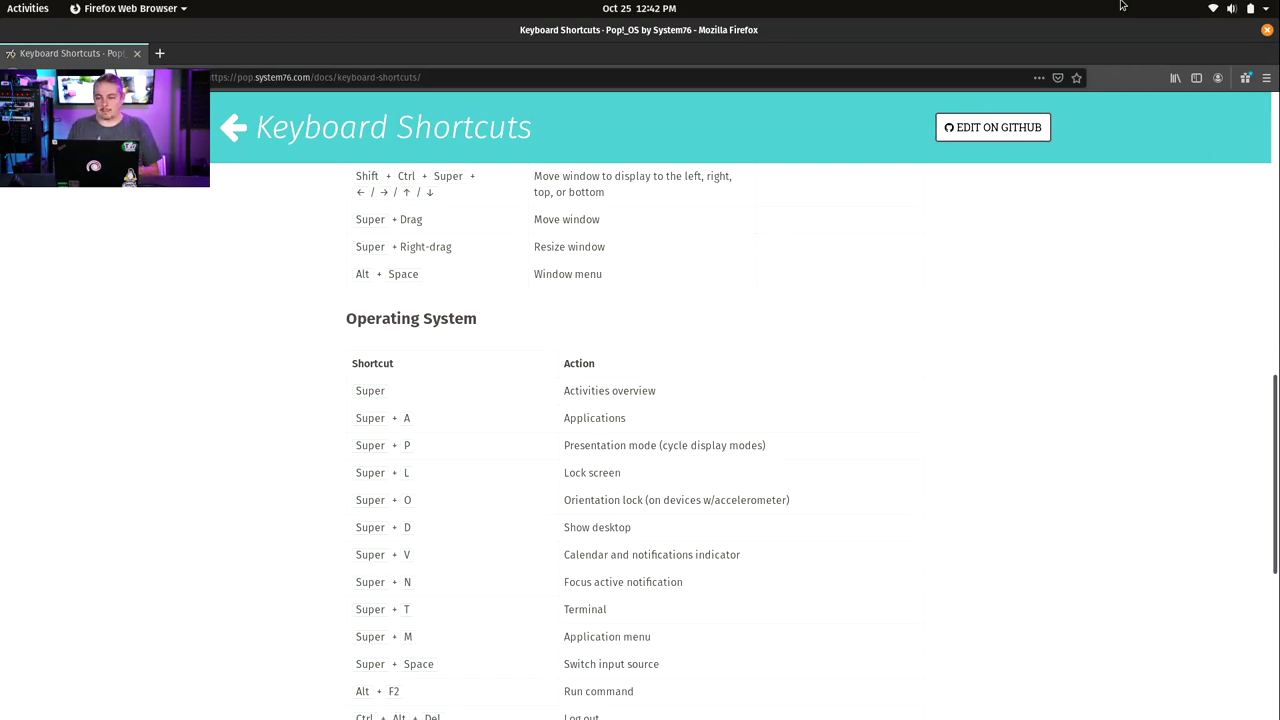
From the system menu's Wi-Fi row, view the Select Network list and cancel it.
left_click(1212, 6)
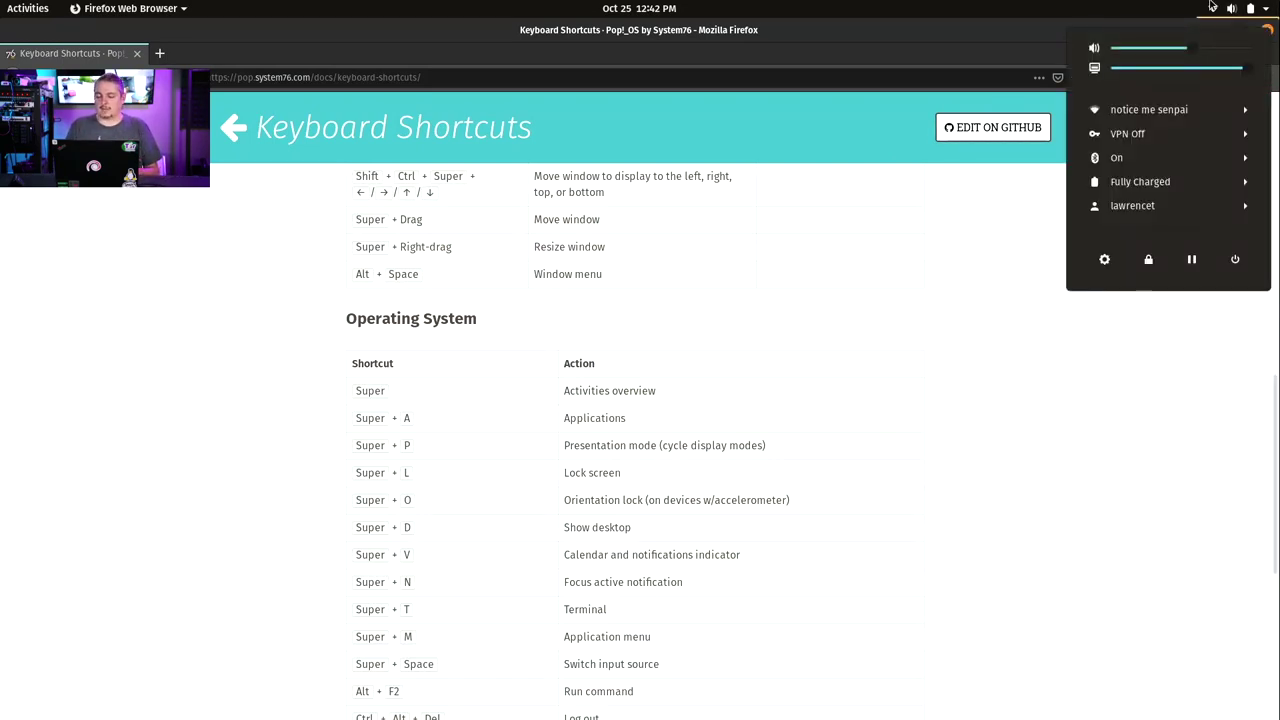
left_click(1140, 109)
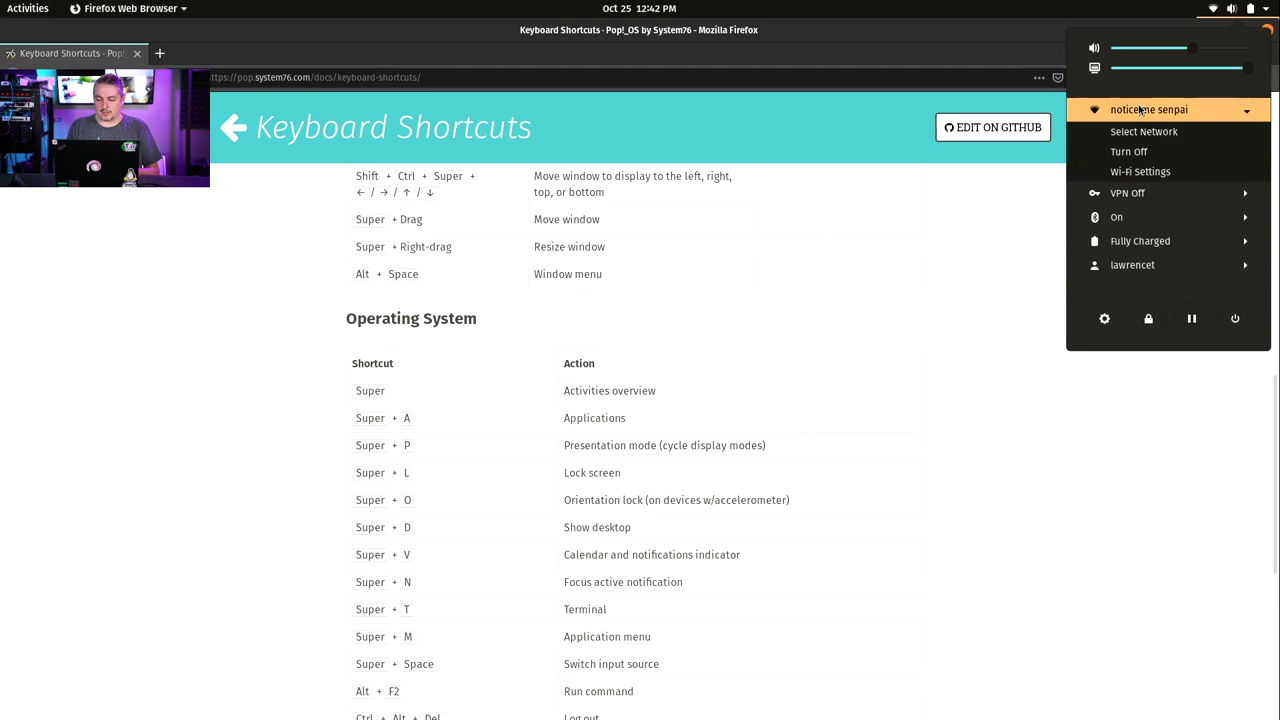
left_click(1188, 134)
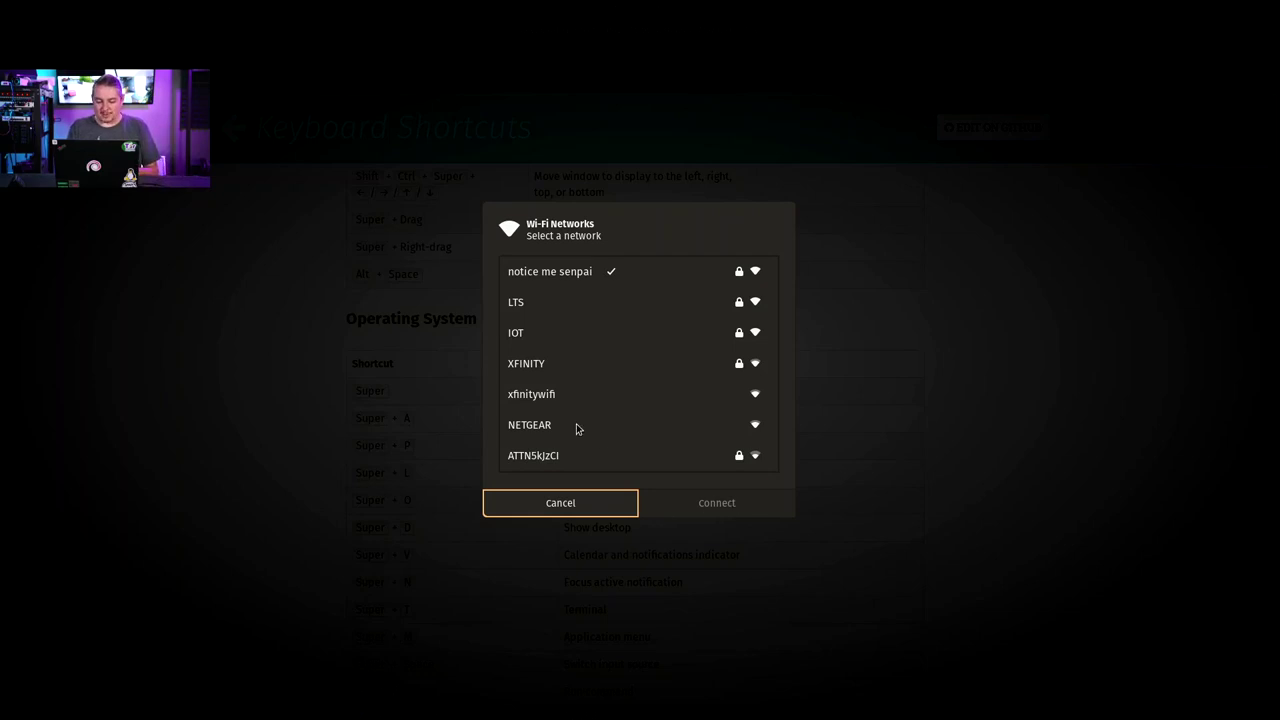
left_click(597, 503)
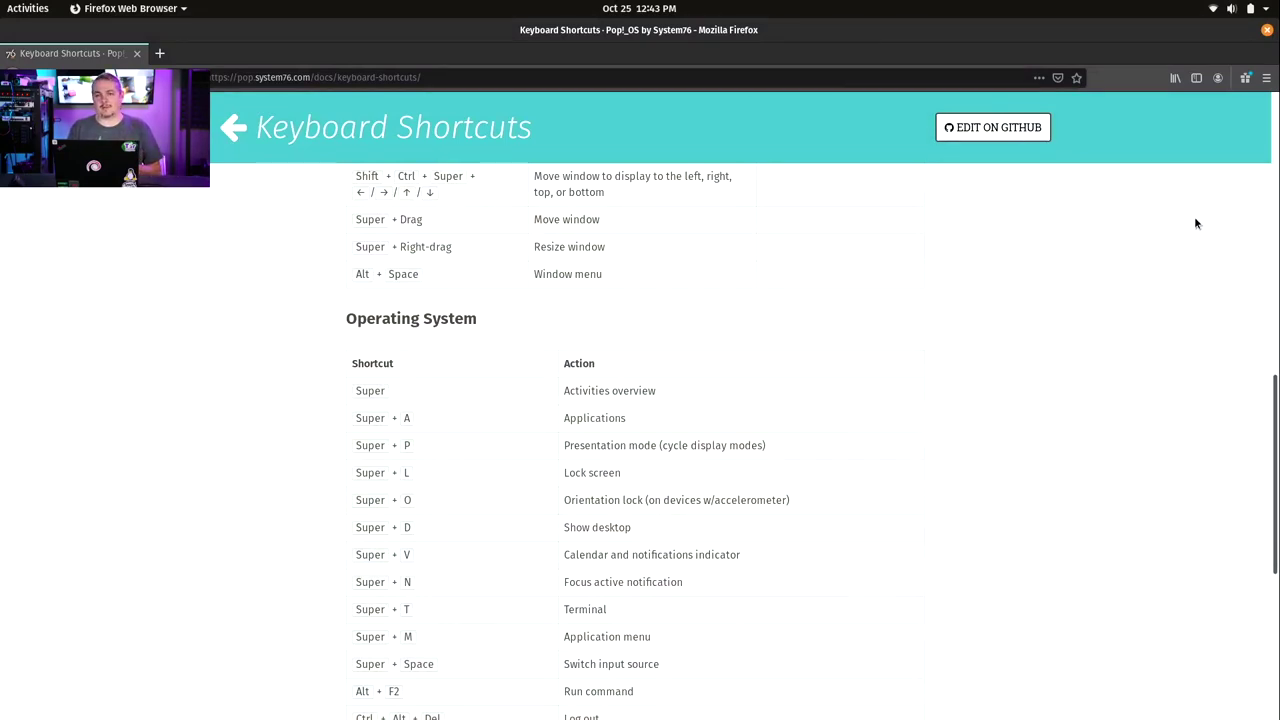
Open Wi-Fi Settings from the system menu's Wi-Fi row.
left_click(1213, 7)
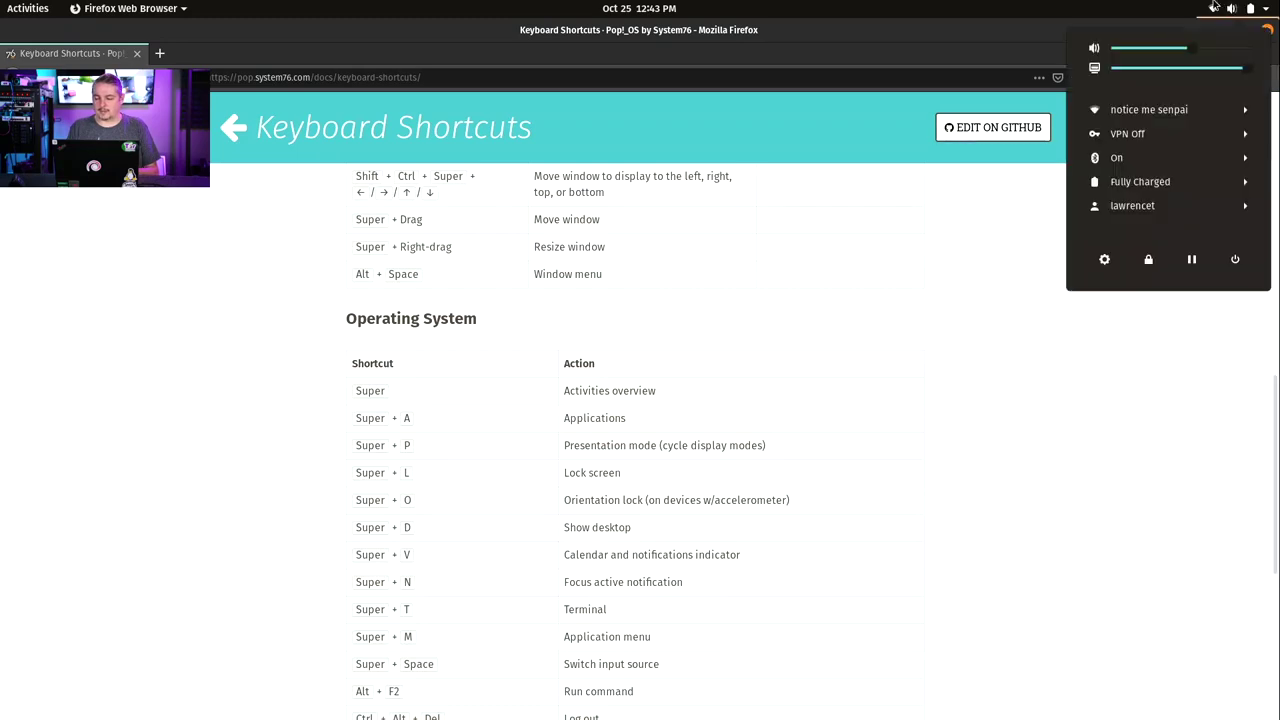
left_click(1145, 111)
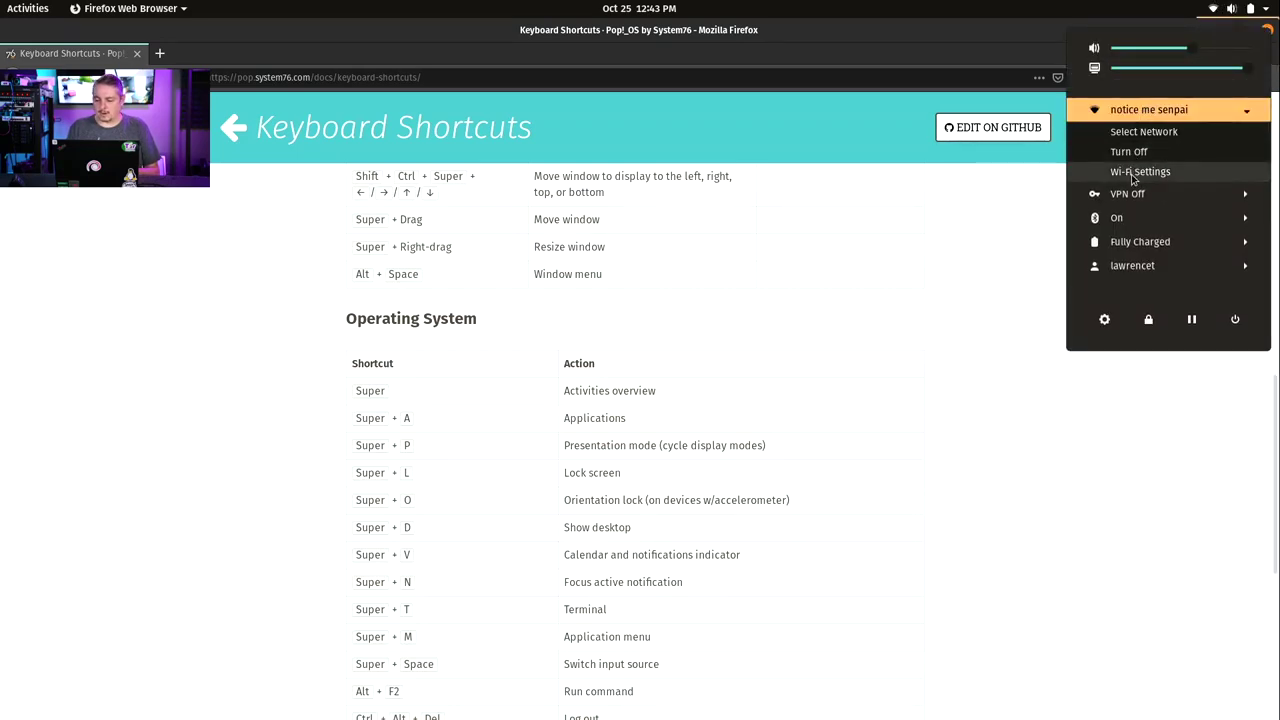
left_click(1136, 172)
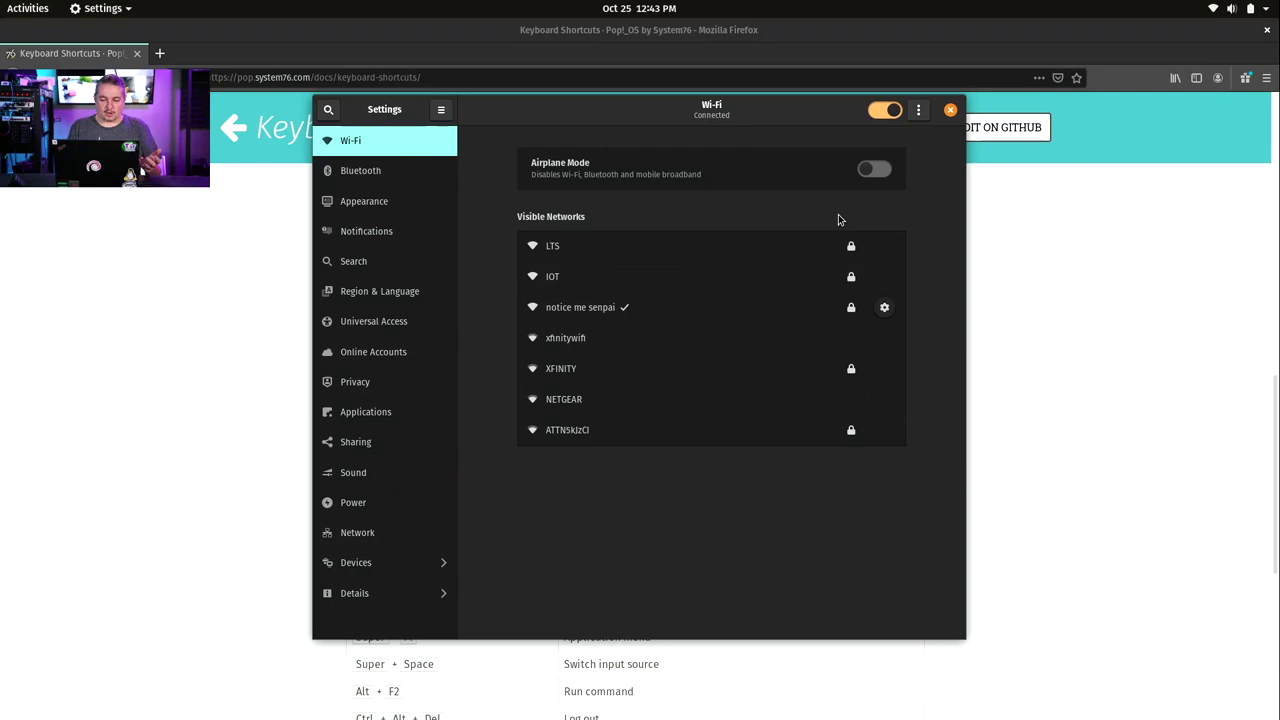
Review the Network page and its Wired connection dialog, then close the Settings window.
left_click(338, 543)
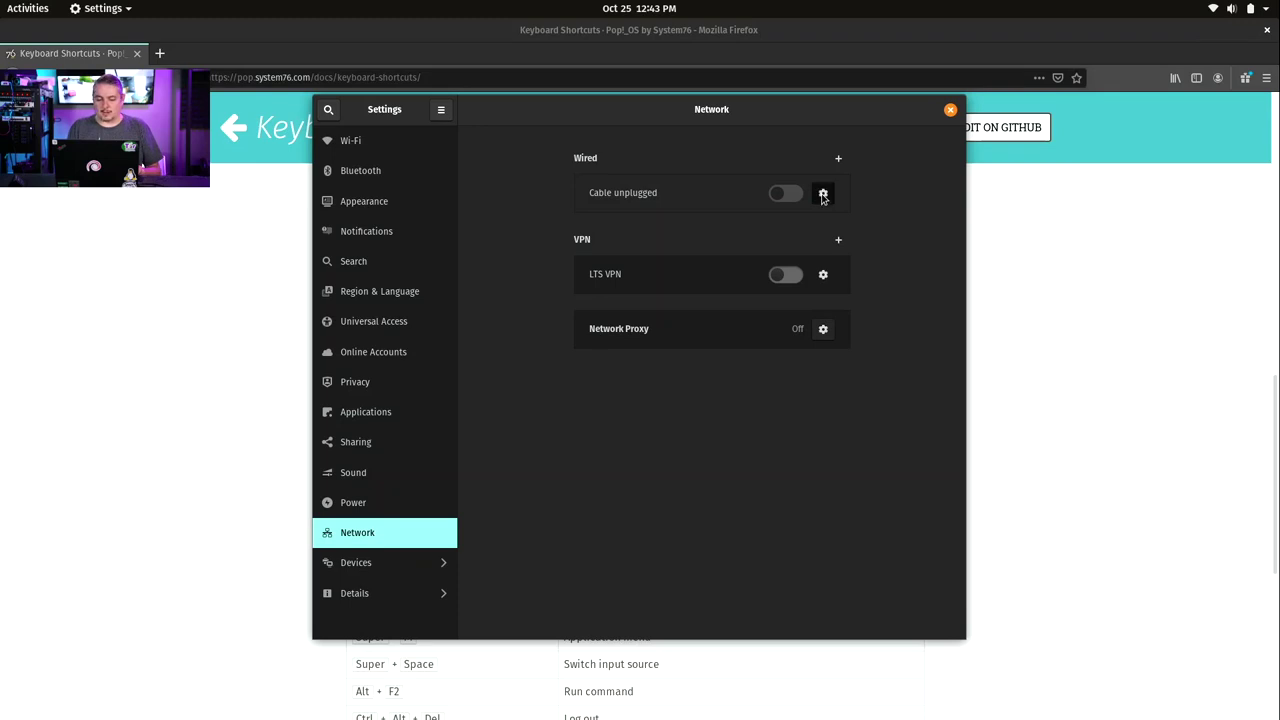
left_click(823, 194)
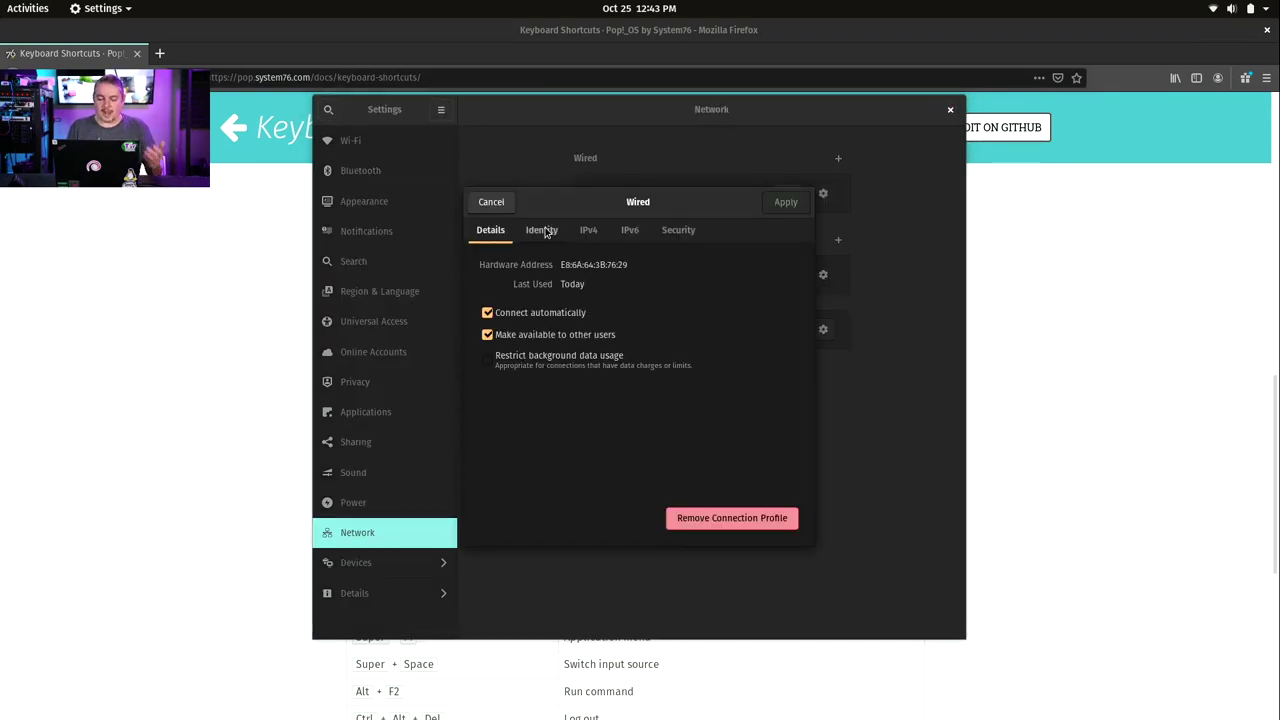
left_click(491, 202)
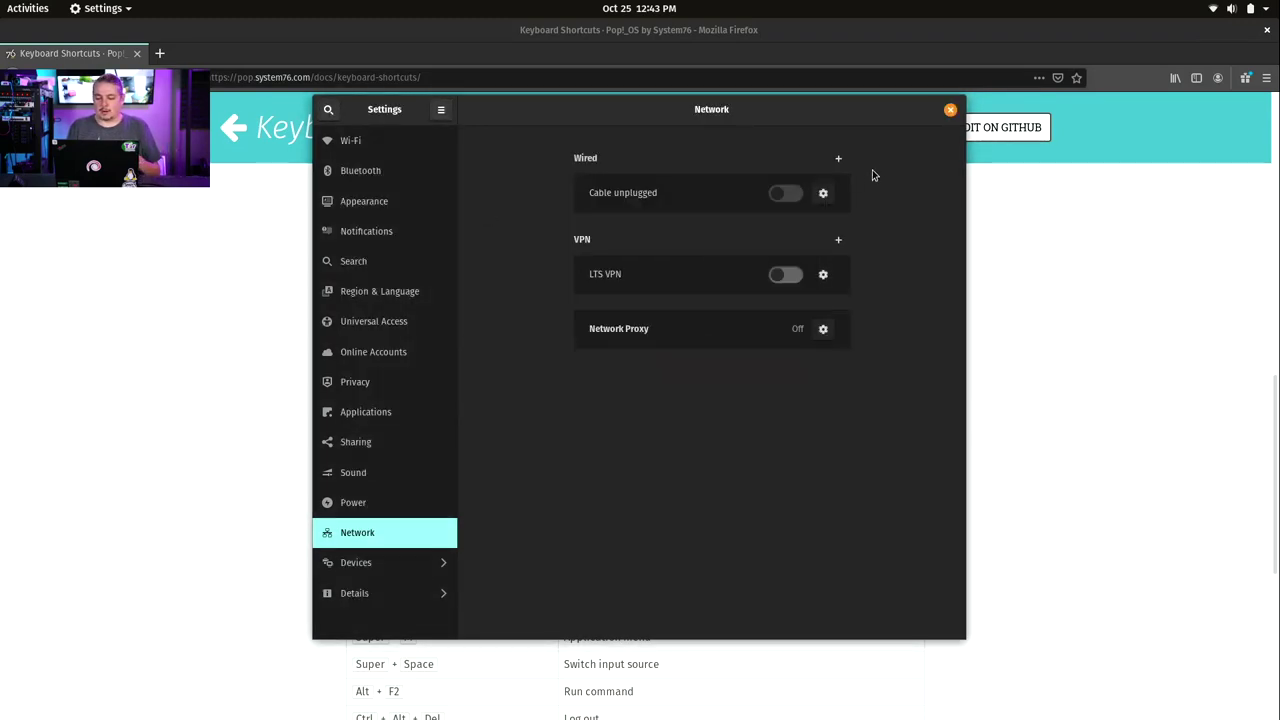
left_click(949, 112)
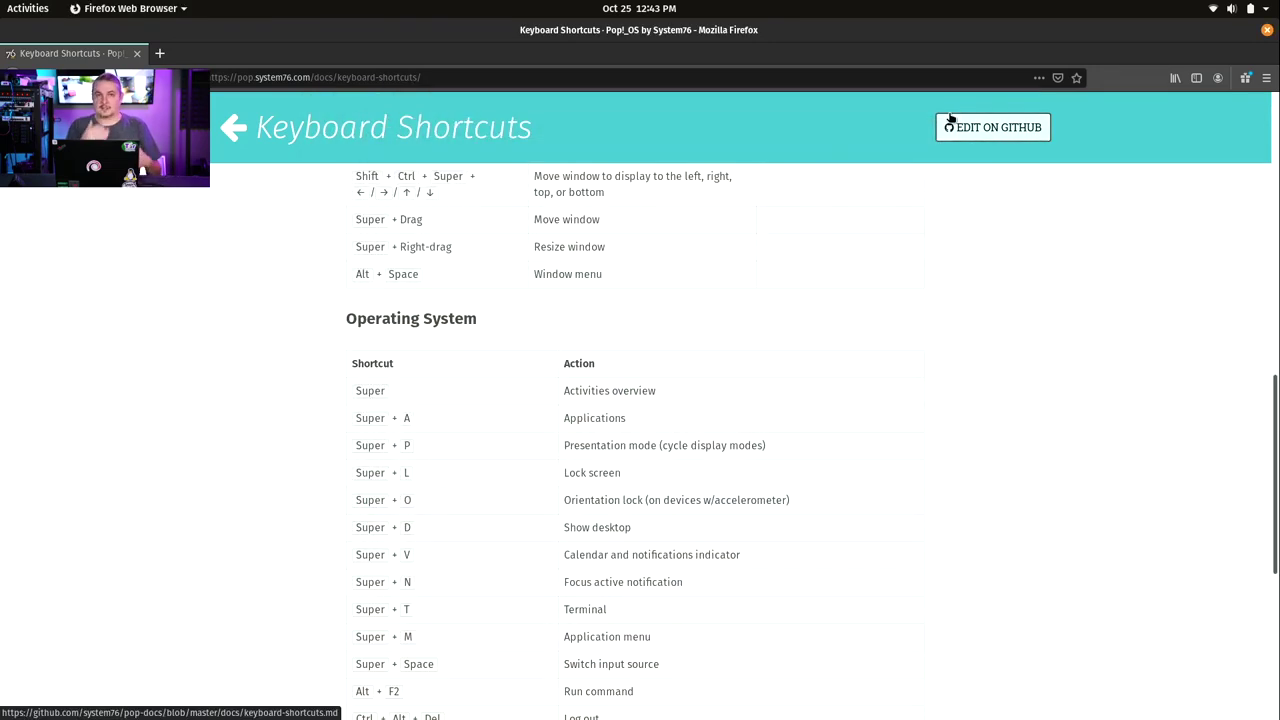
key("super")
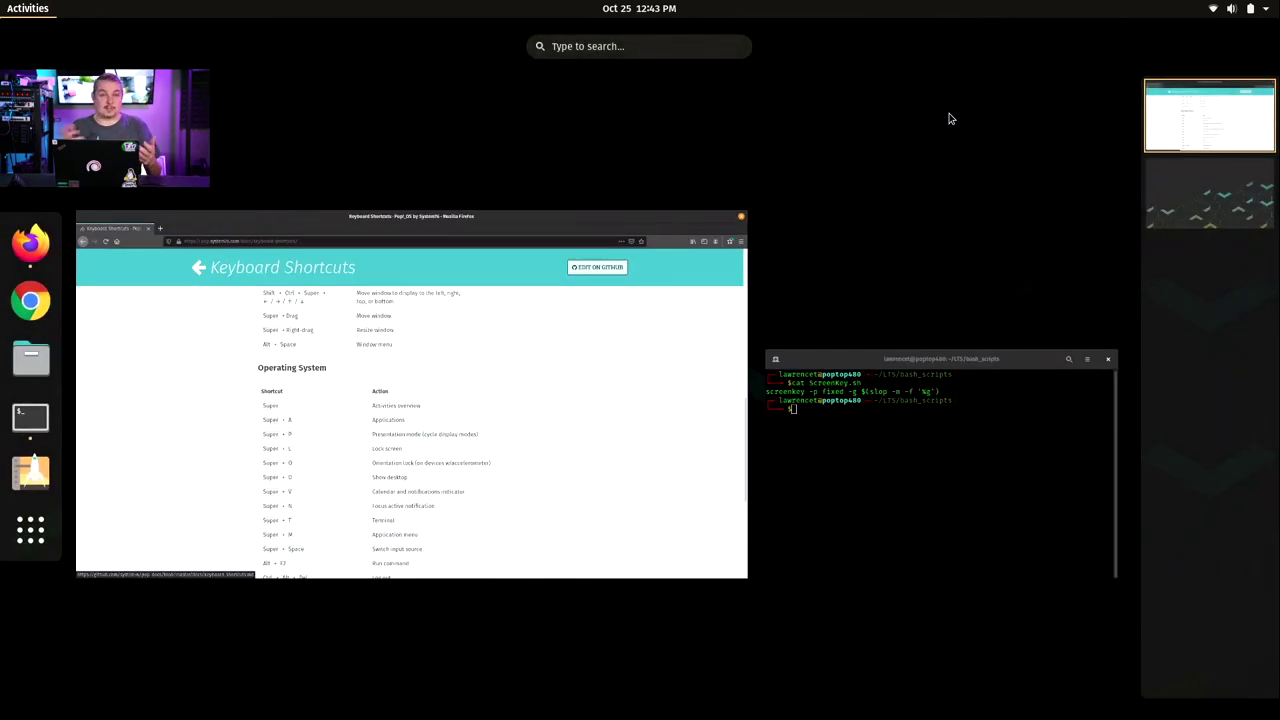
type("sett")
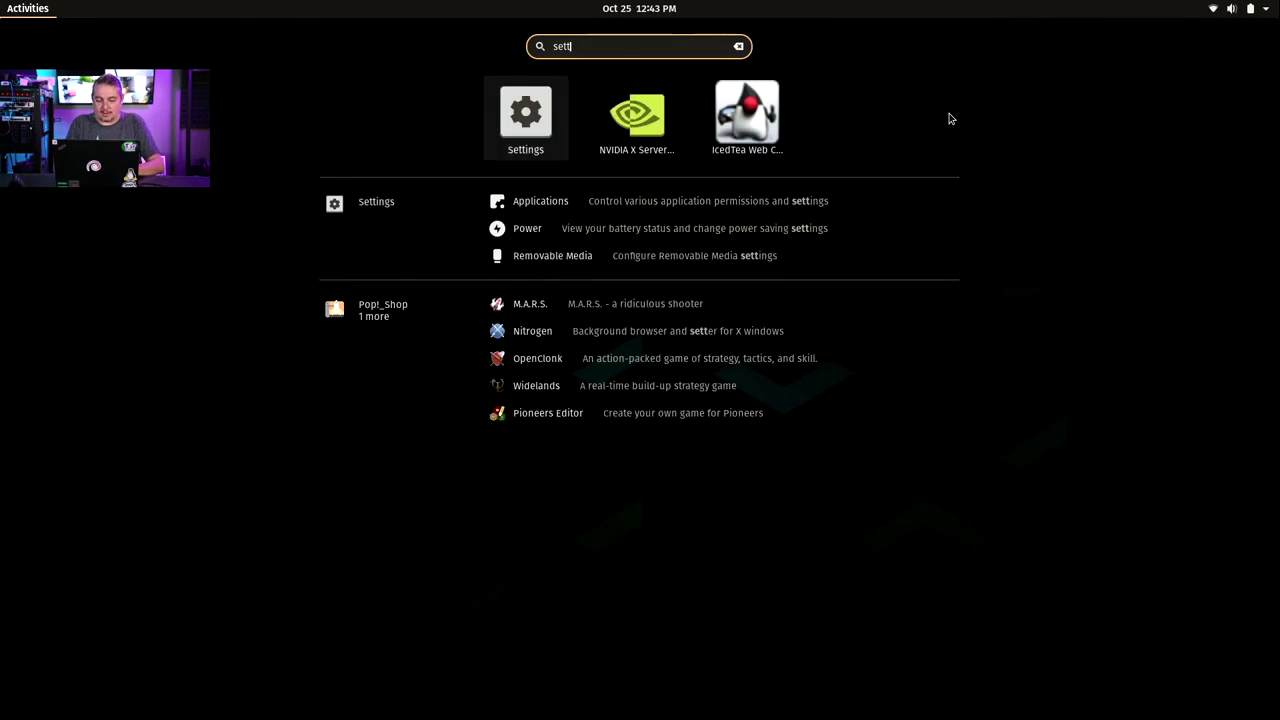
key("ctrl+a")
type("netwo")
key("BackSpace")
key("BackSpace")
key("BackSpace")
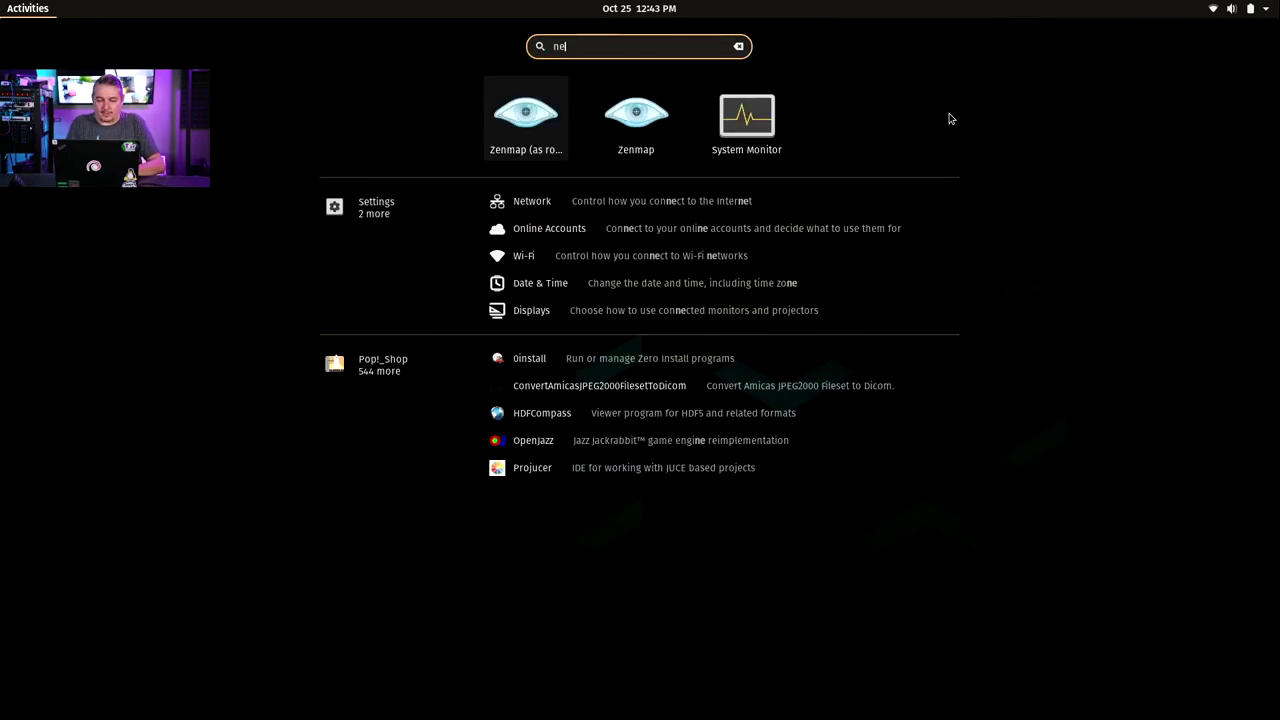
type("w")
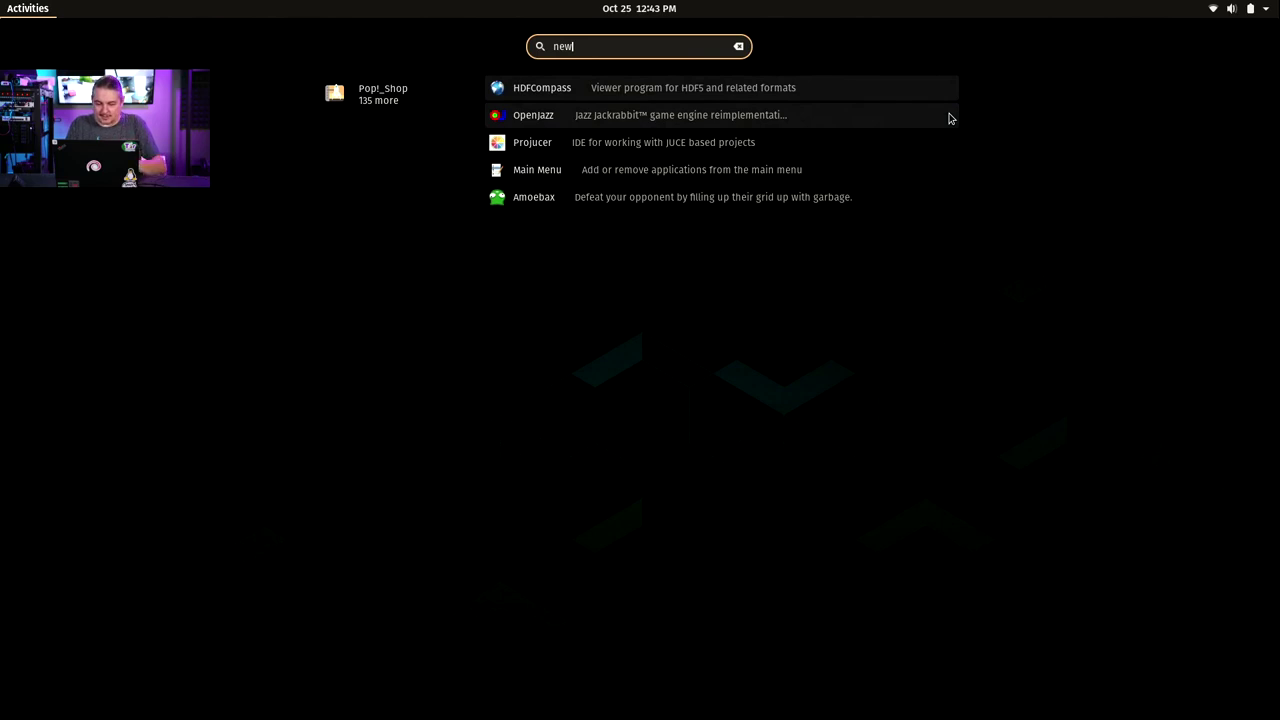
key("BackSpace")
type("tw")
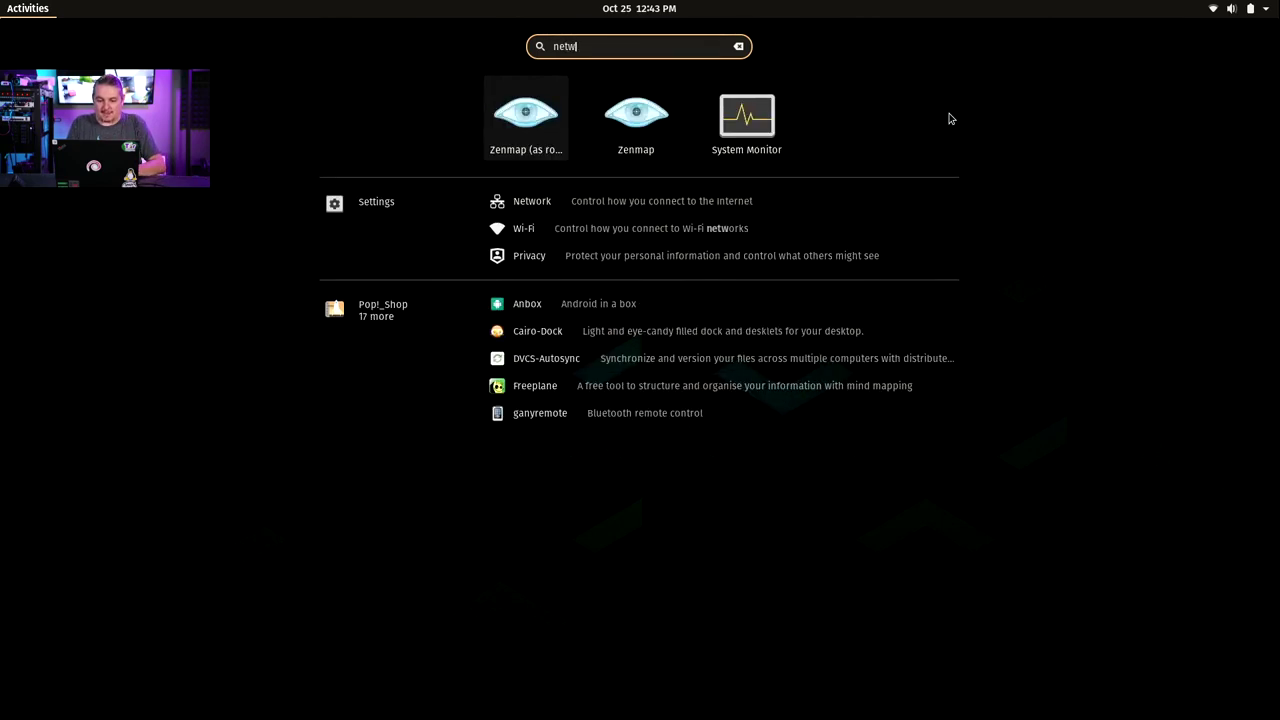
type("o")
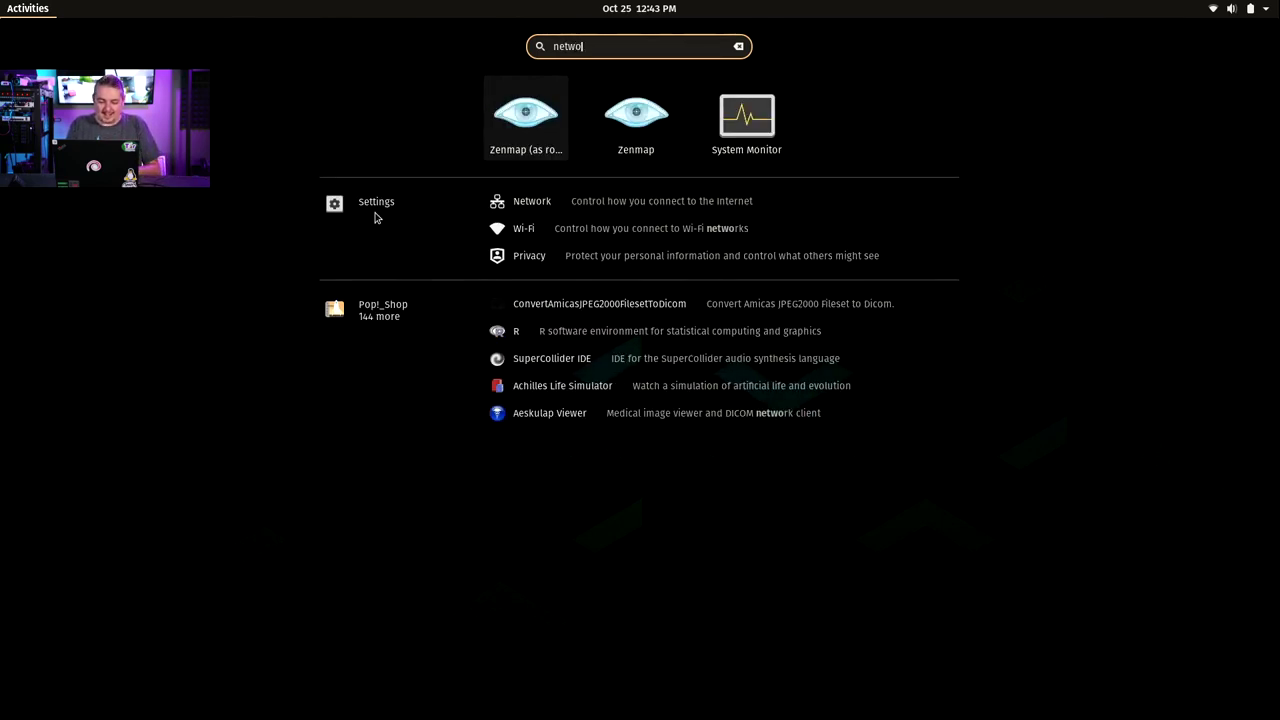
left_click(536, 205)
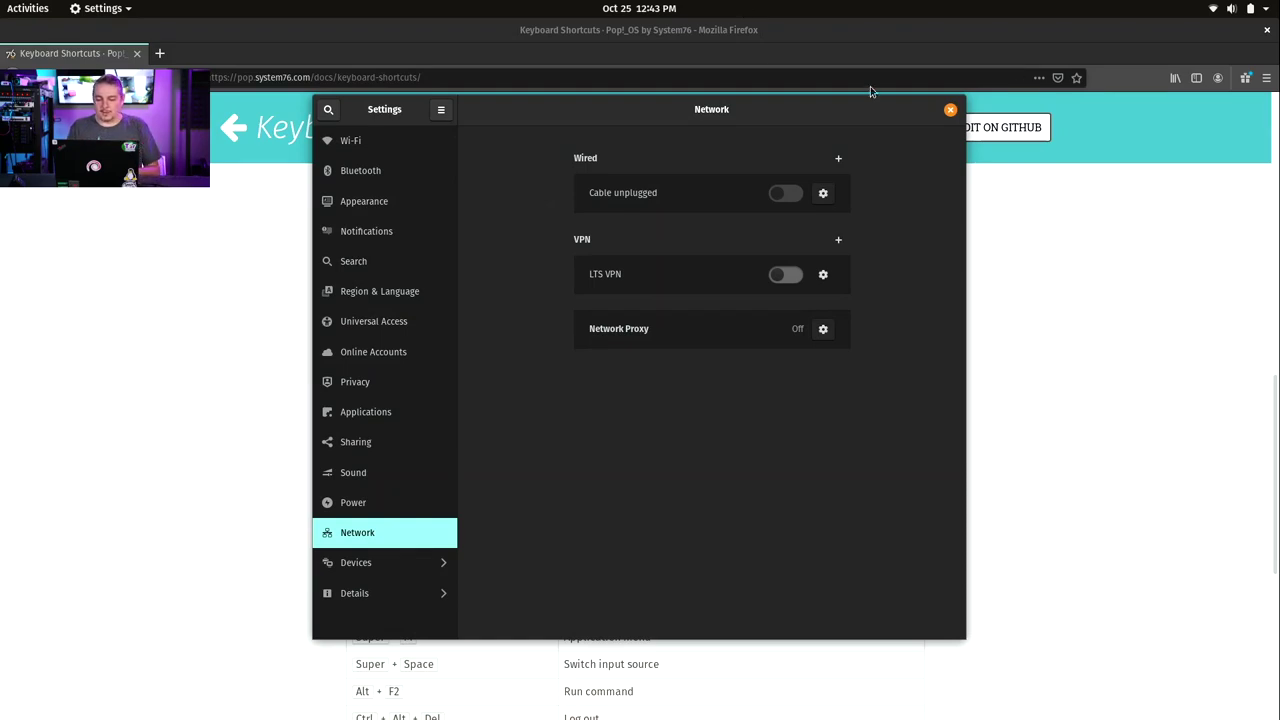
left_click_drag(866, 111, 915, 134)
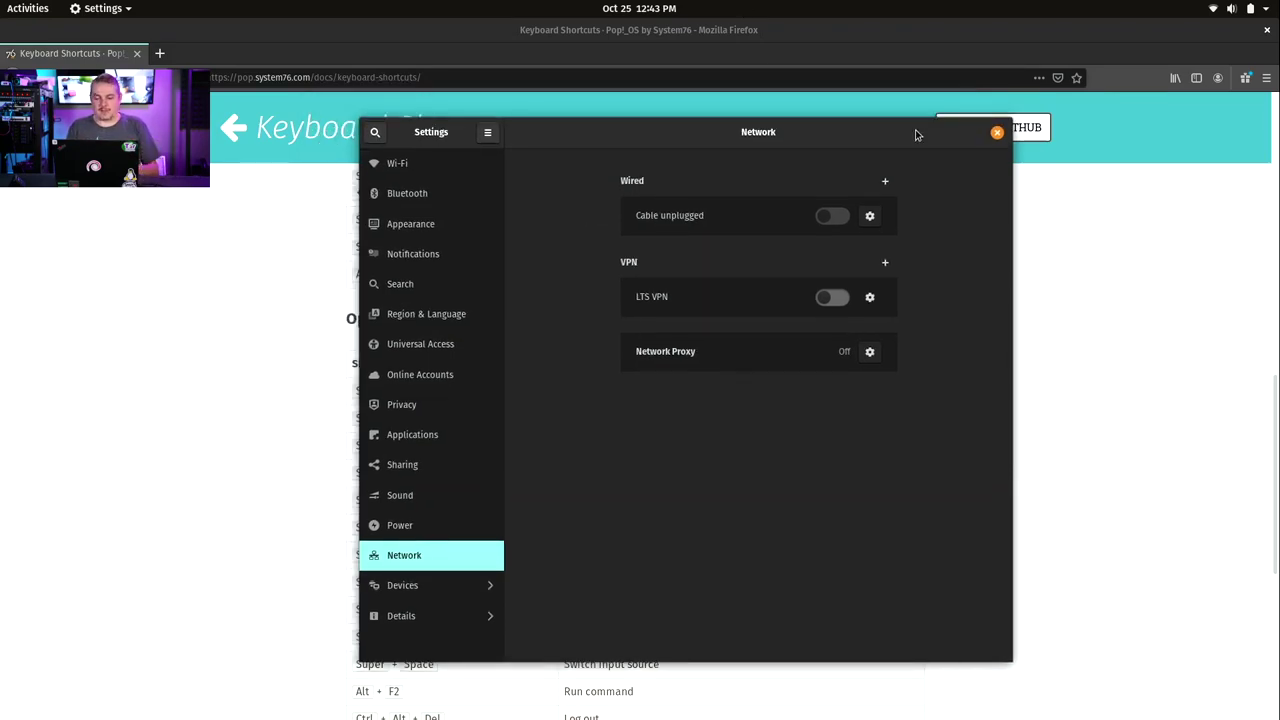
left_click(996, 144)
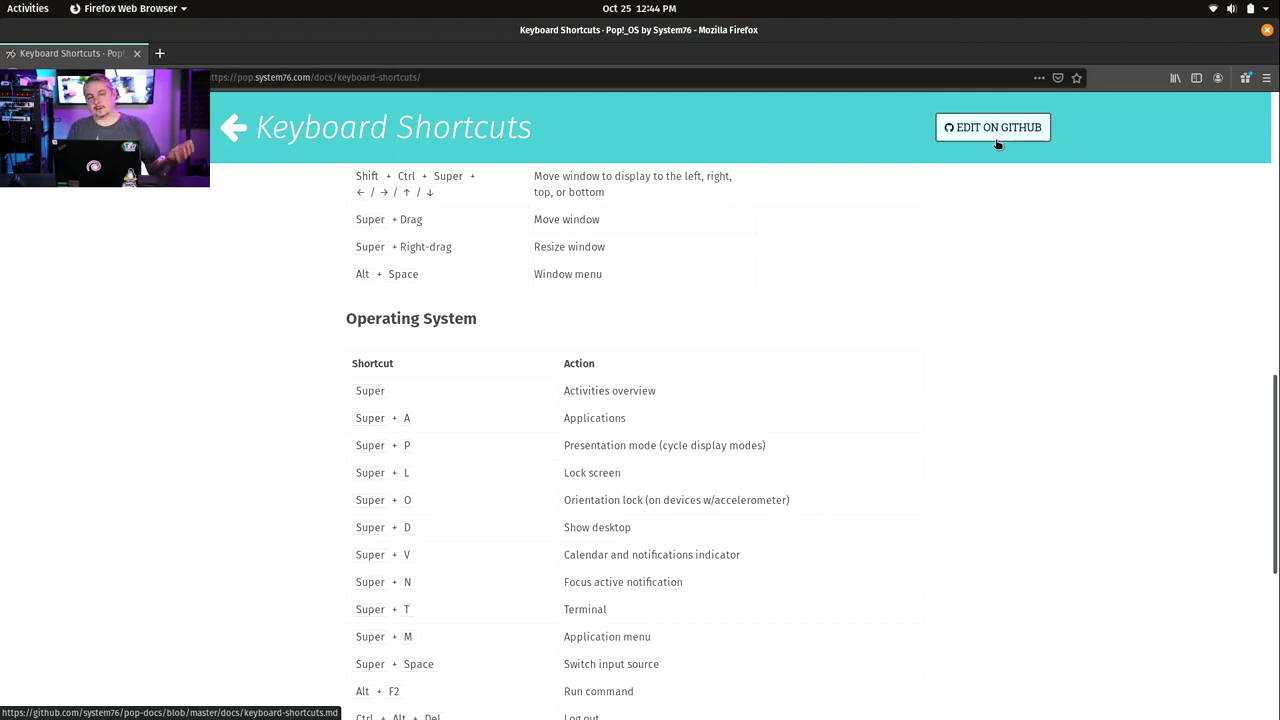
Launch GIMP via a 'gim' search, move its window, and maximise it to full screen.
key("super")
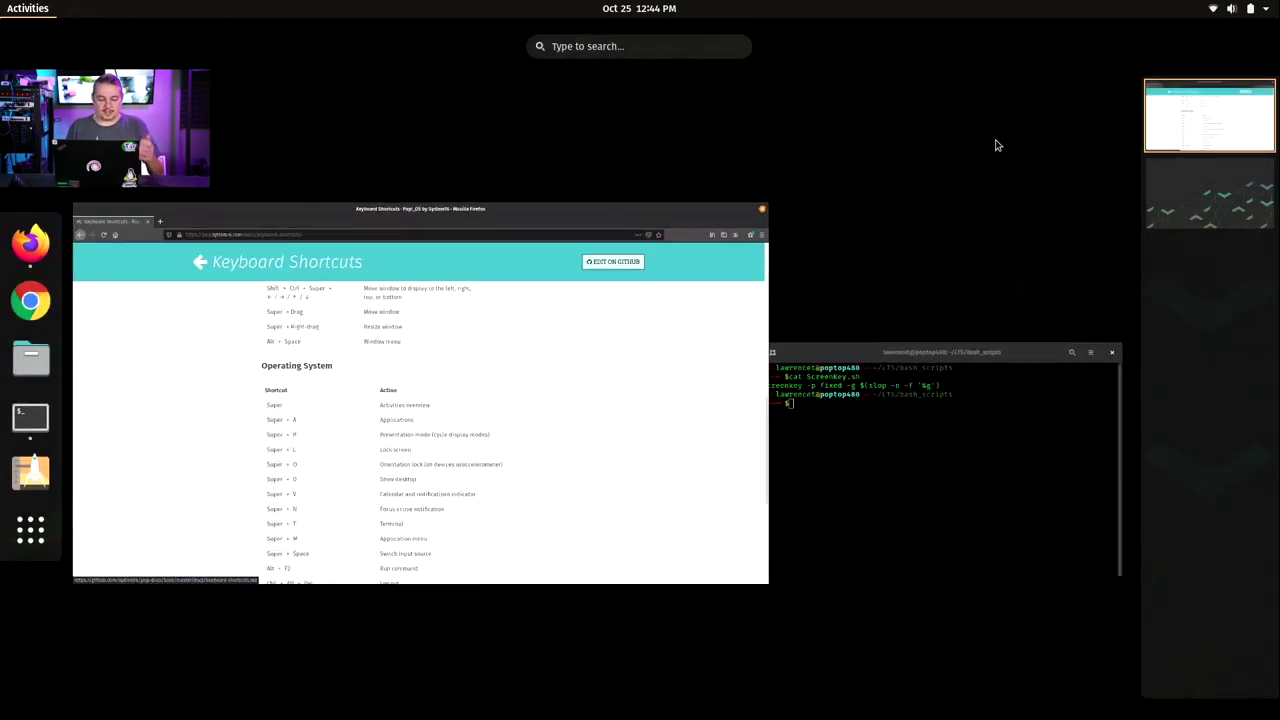
type("gim")
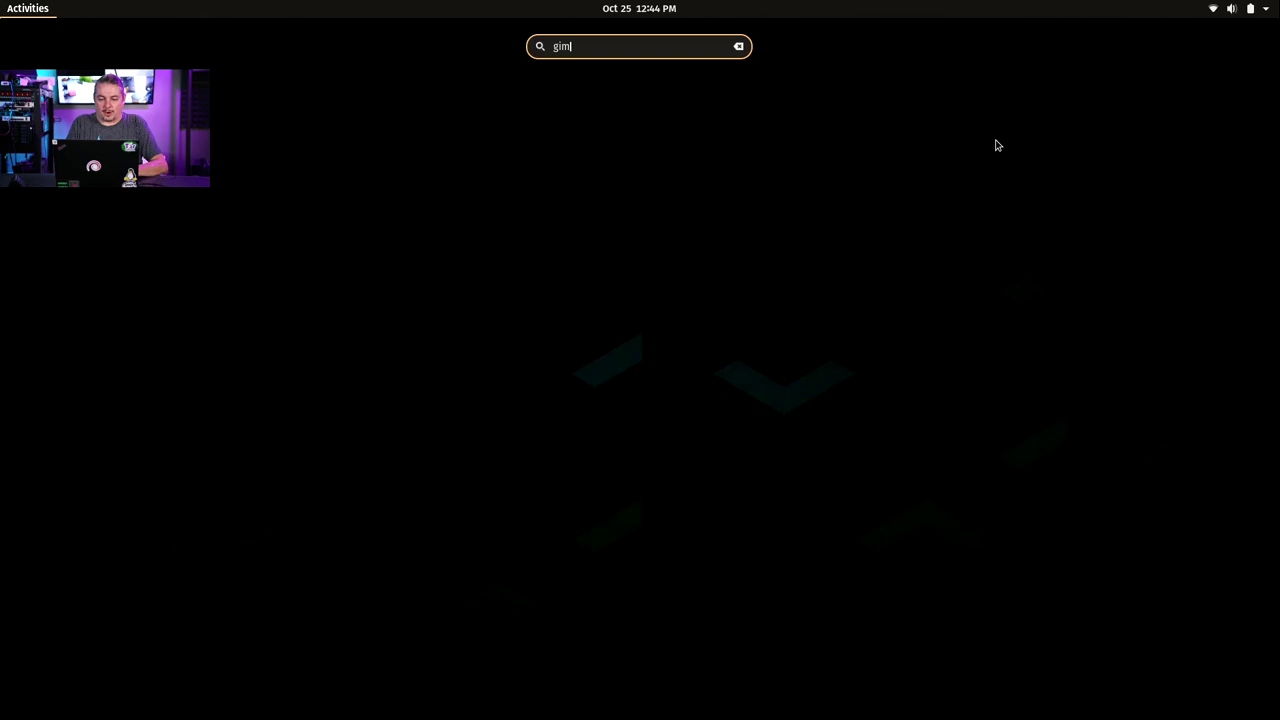
key("Return")
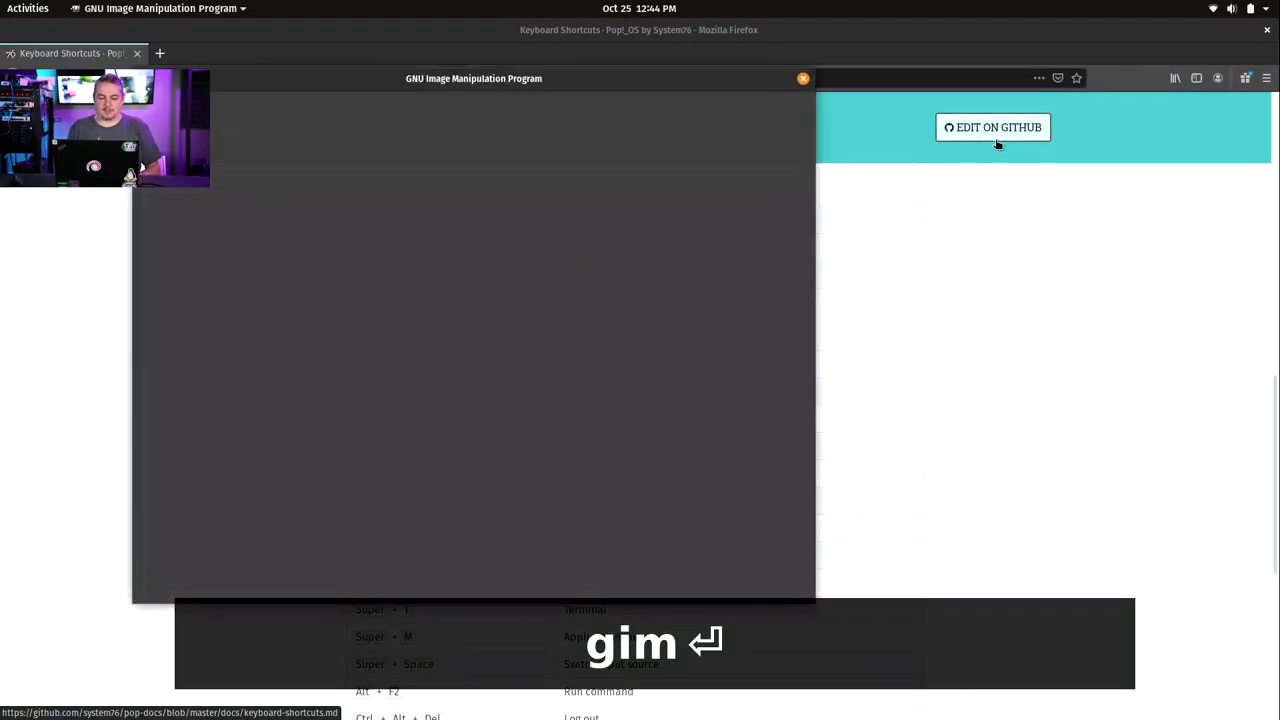
left_click_drag(693, 84, 931, 121)
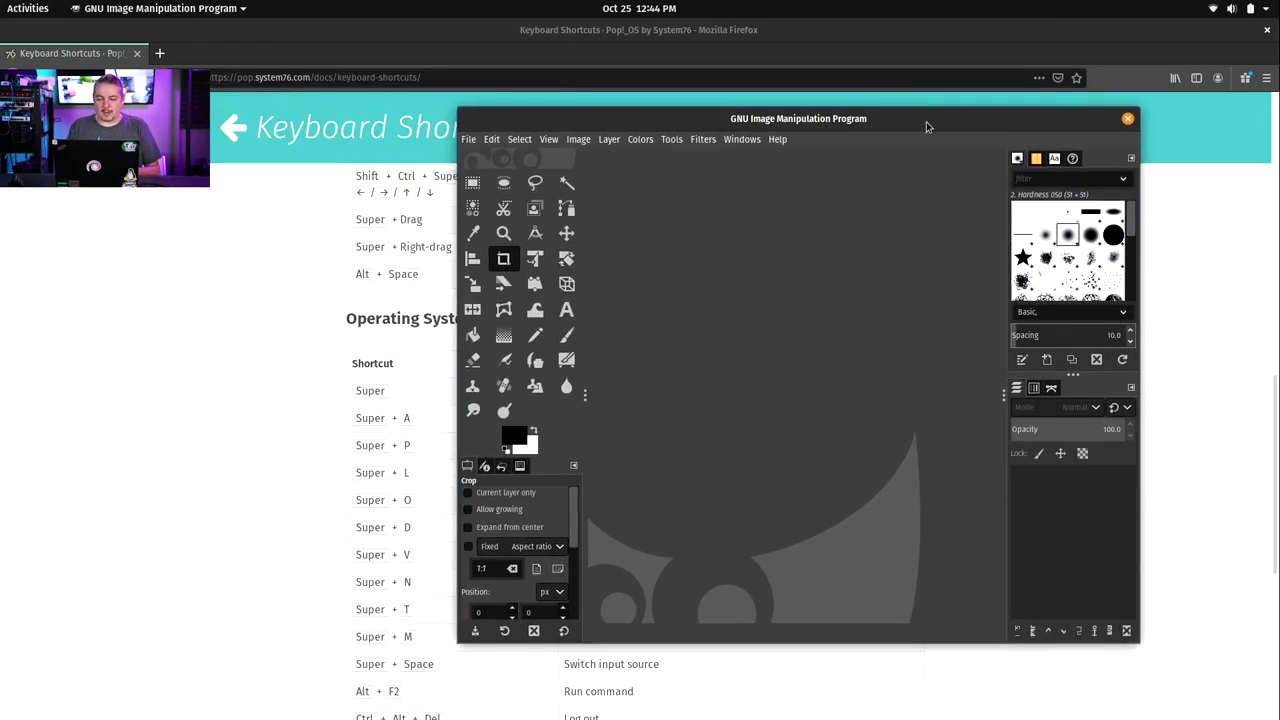
double_click(926, 121)
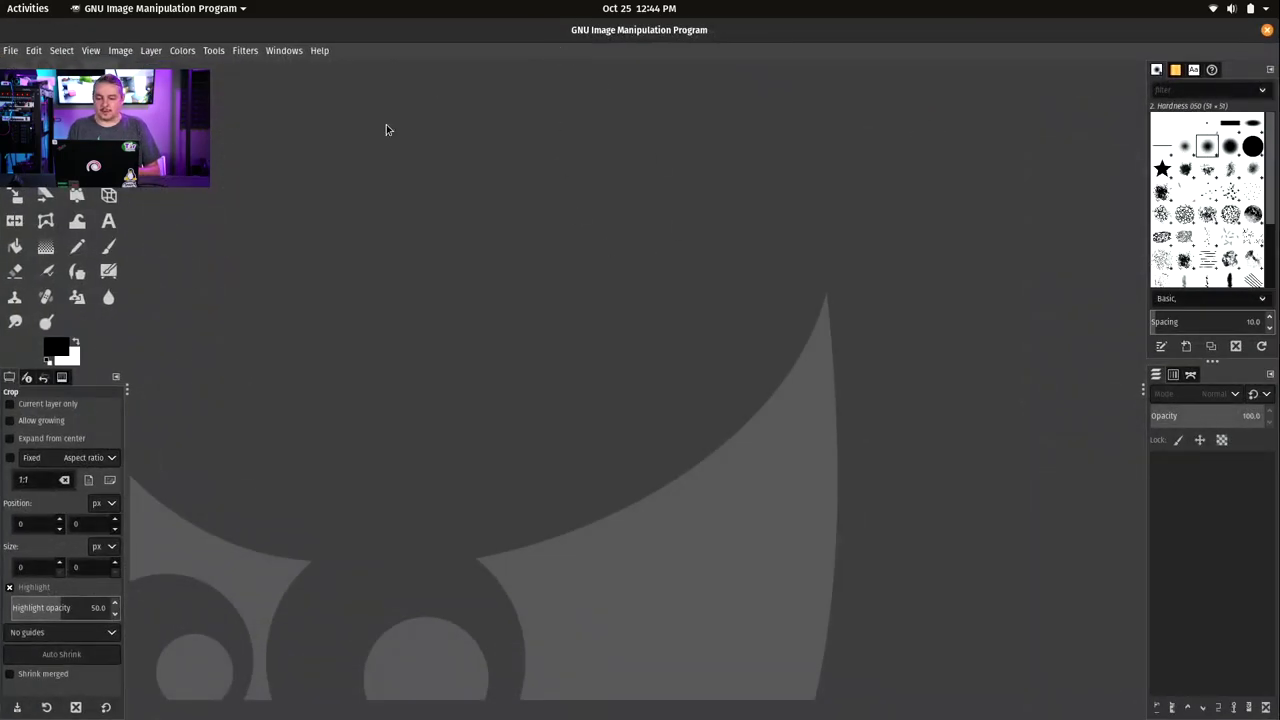
key("alt+Tab")
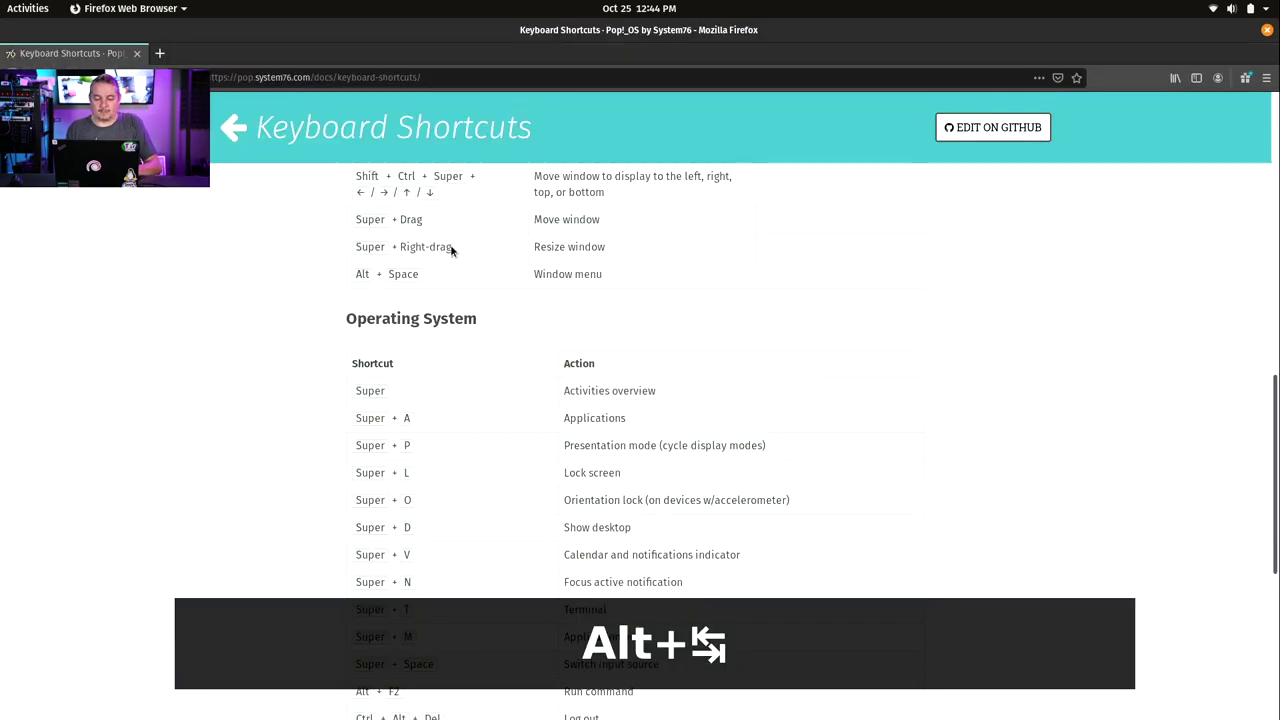
key("alt+Tab")
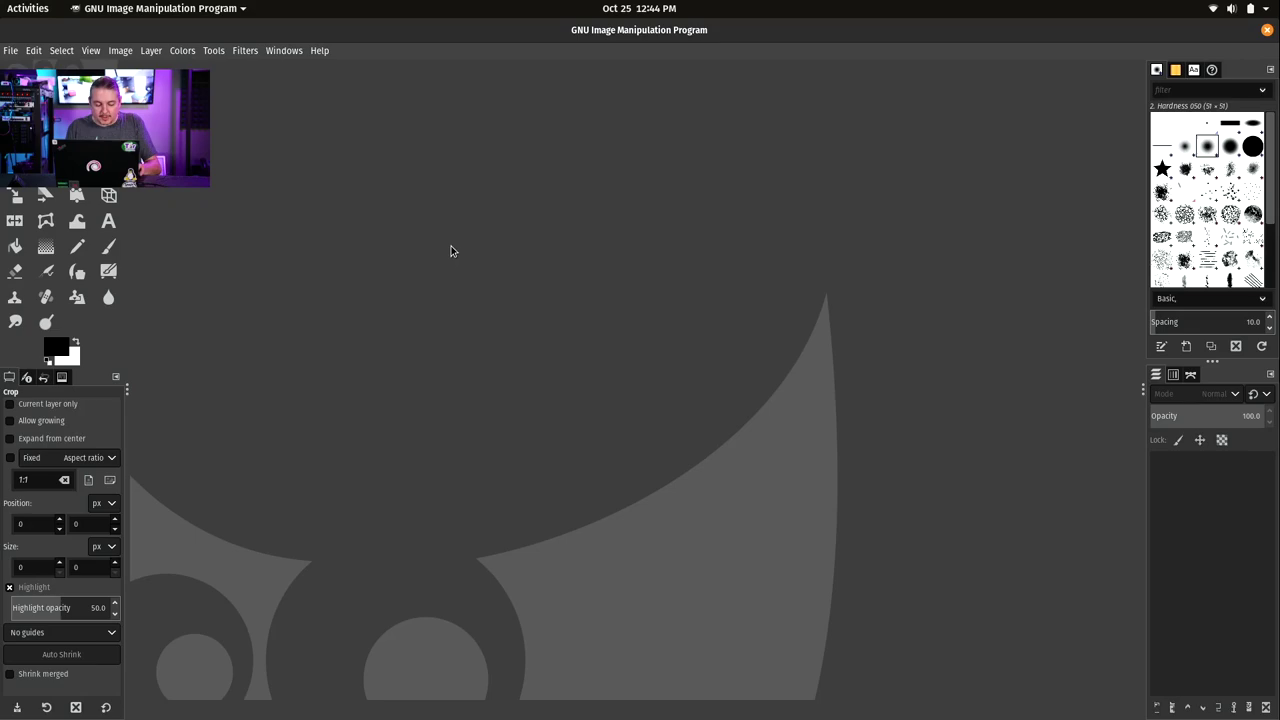
Hide GIMP with Super+H, scroll Firefox's Keyboard Shortcuts page, then open the Activities overview.
key("super+h")
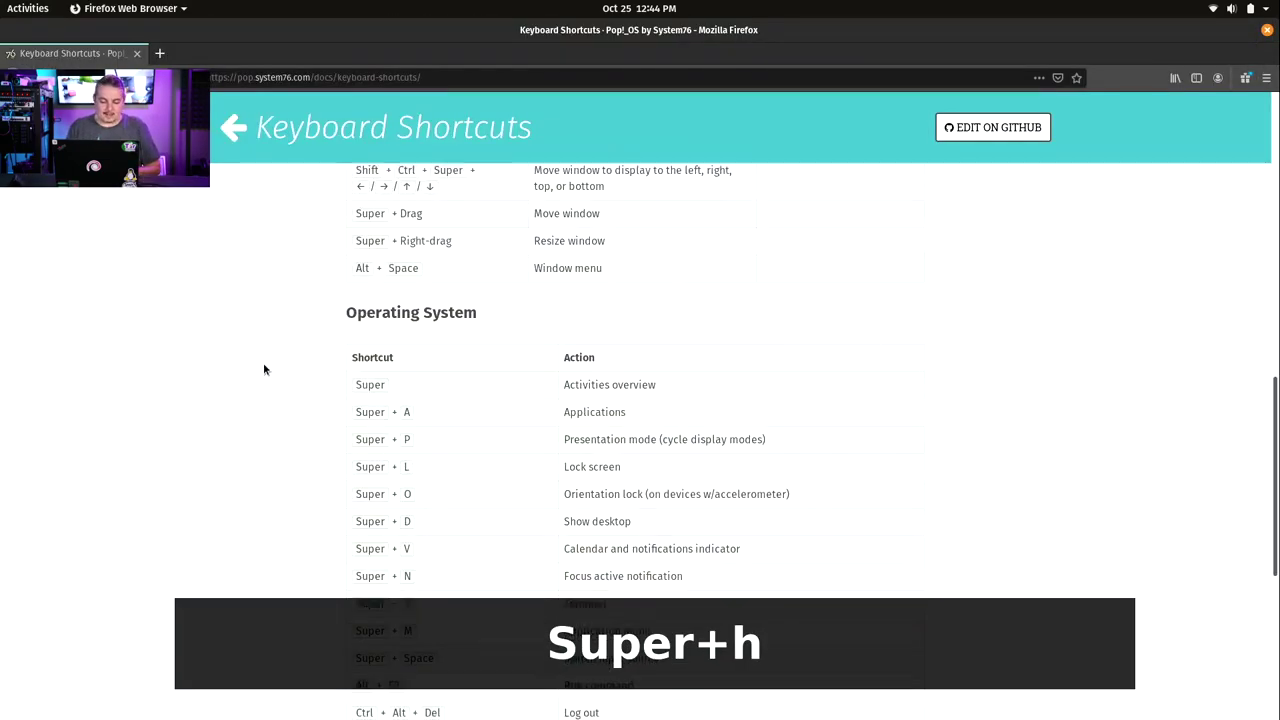
scroll(264, 369, "down", 5)
scroll(264, 369, "up", 10)
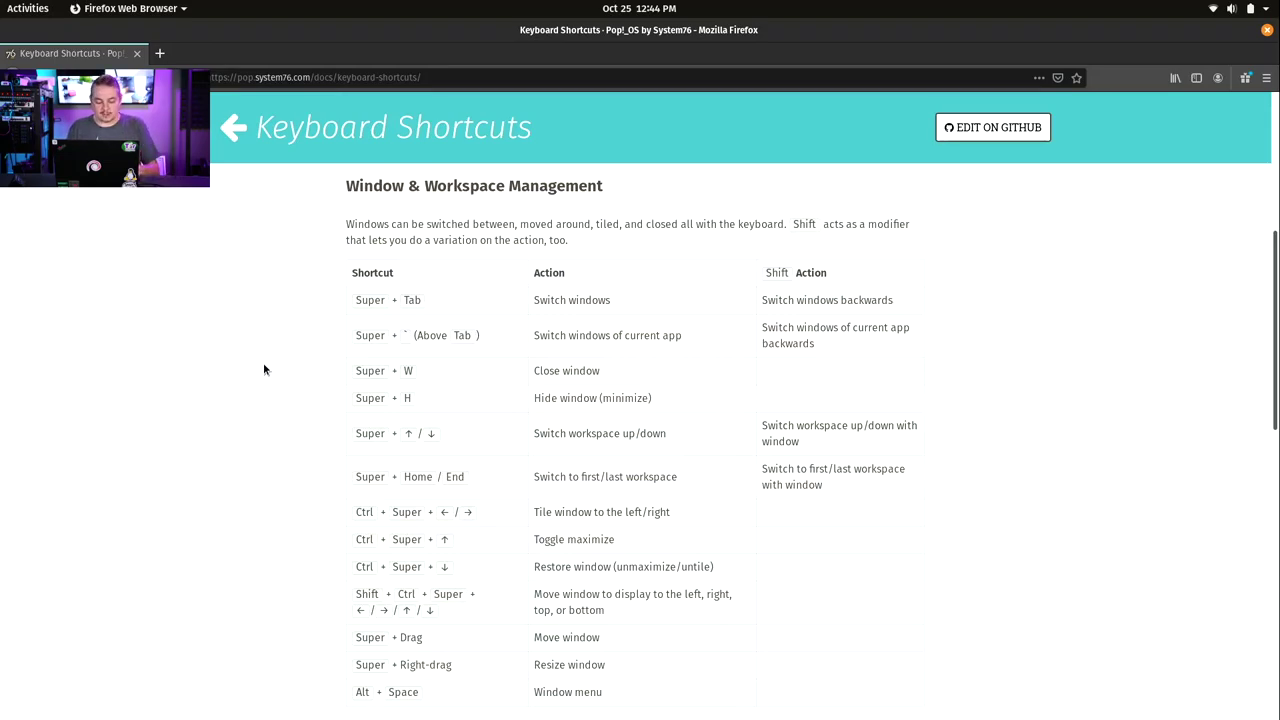
key("super")
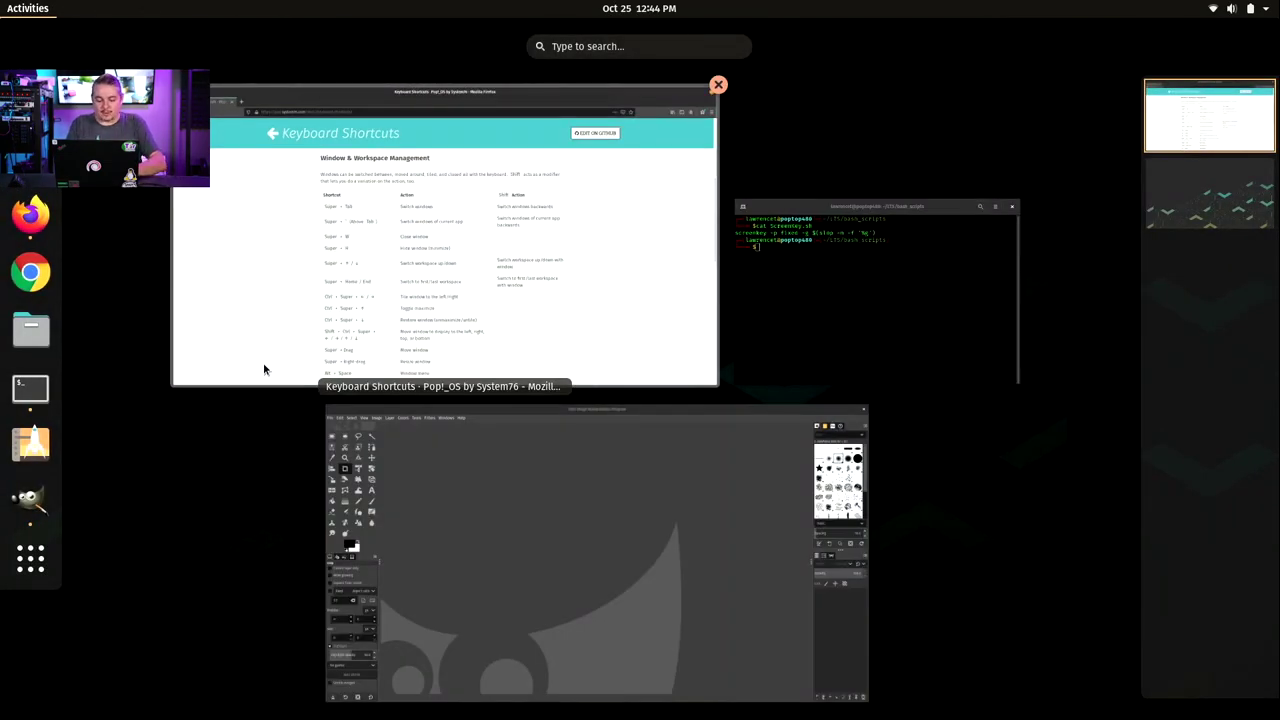
Search 'keyb' to open Settings' Keyboard Shortcuts, scroll the list, close it, and scroll the docs page.
type("keyb")
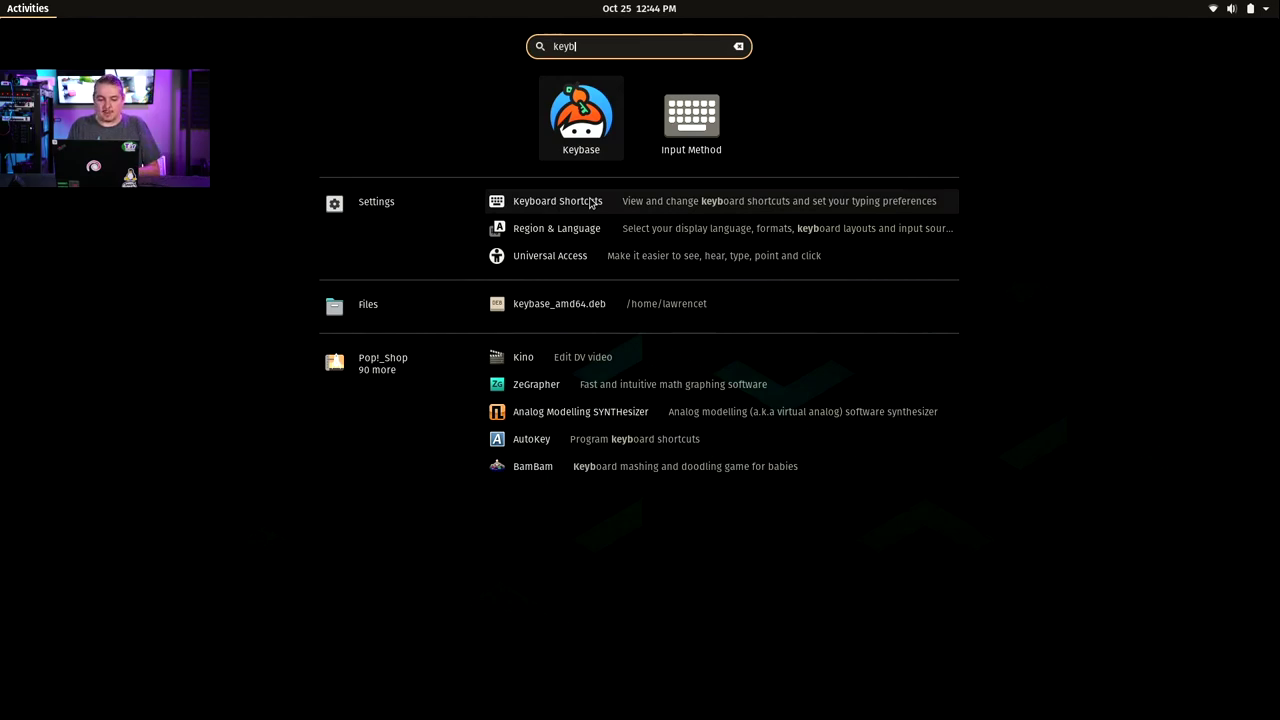
left_click(590, 202)
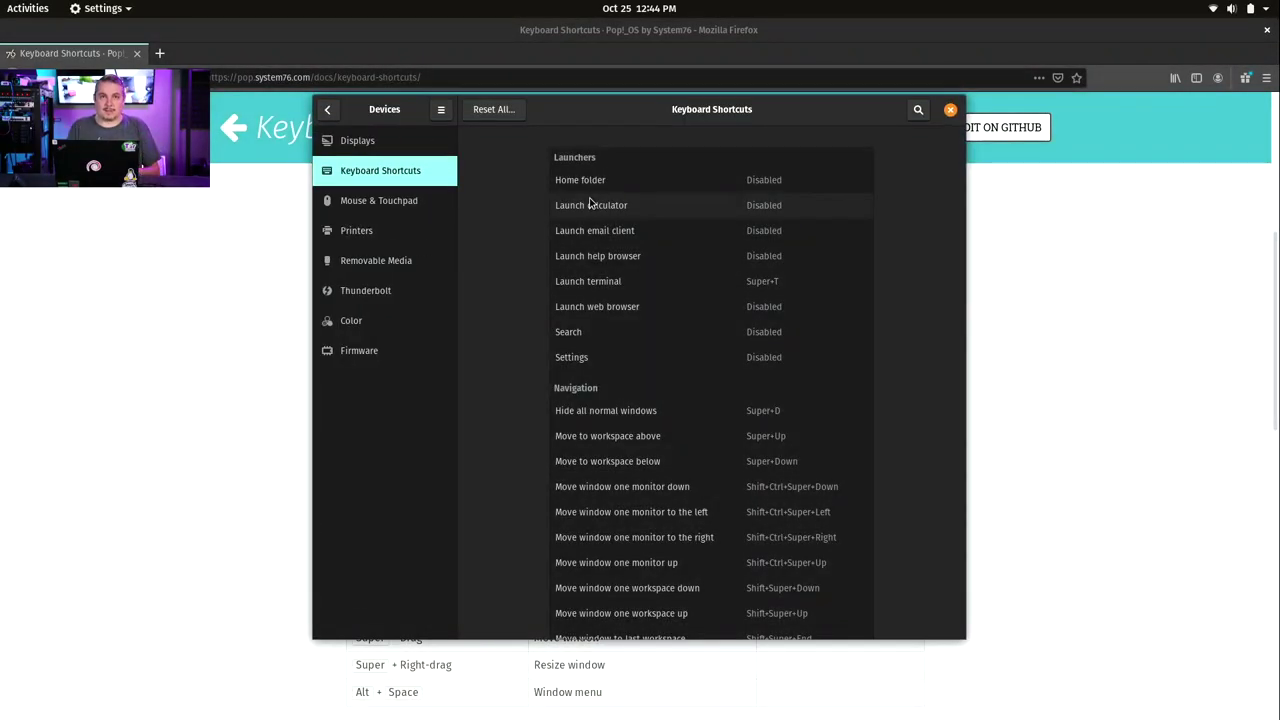
scroll(747, 200, "down", 15)
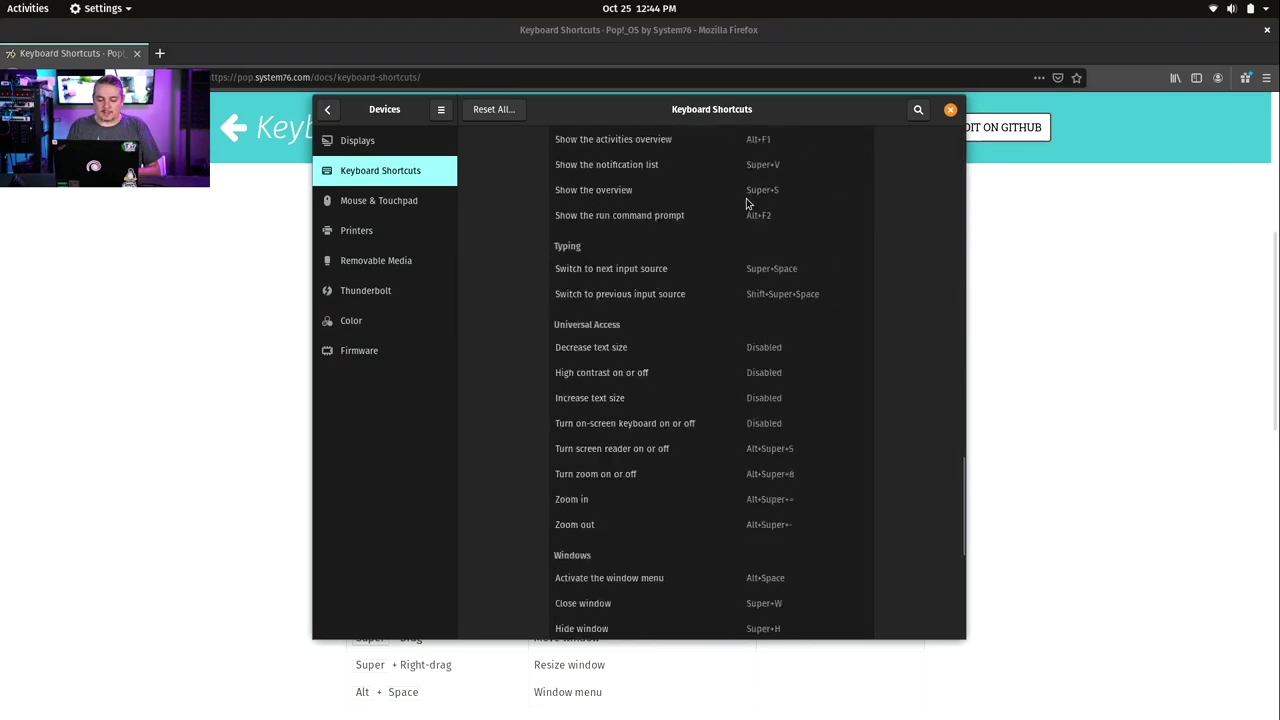
scroll(747, 200, "up", 15)
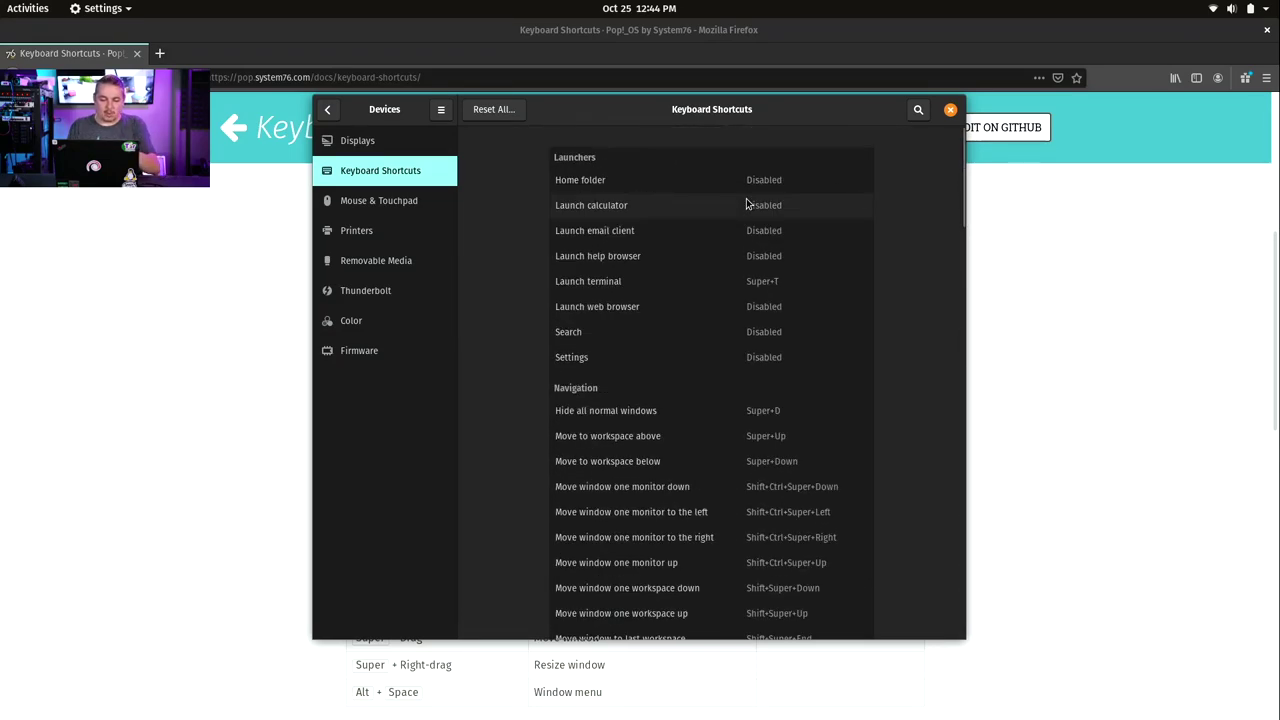
left_click(949, 111)
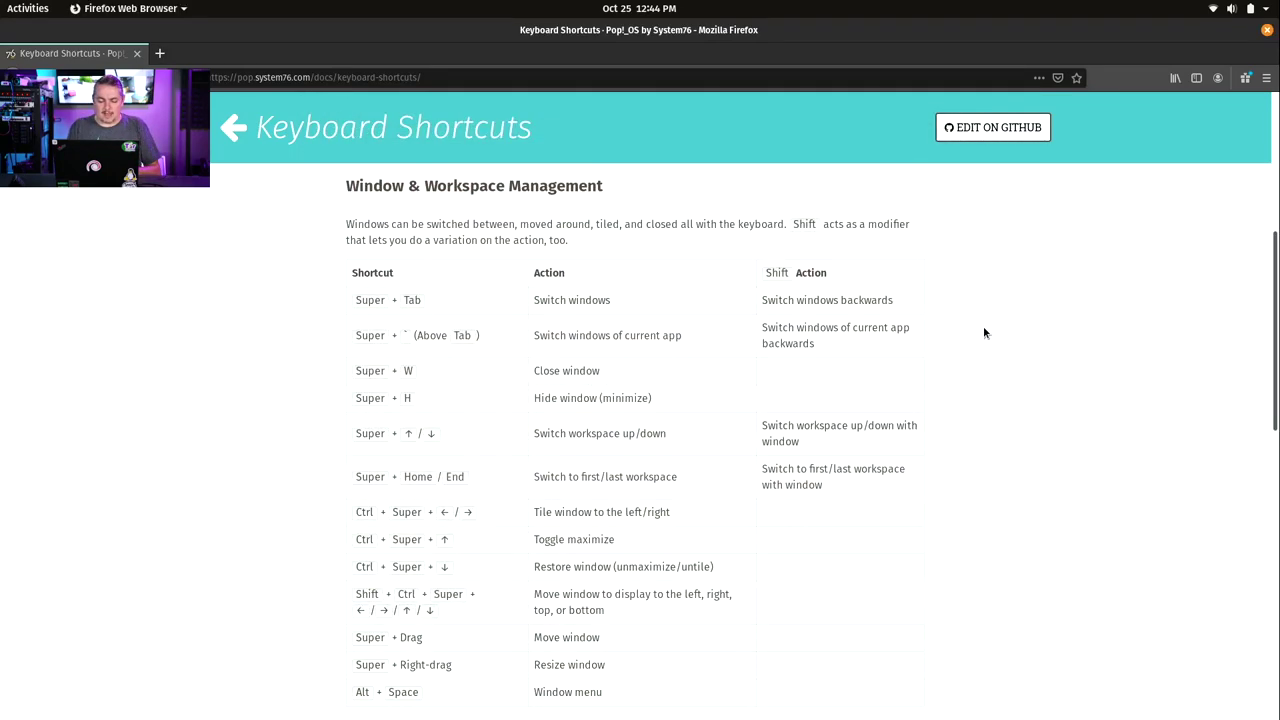
scroll(983, 326, "down", 10)
scroll(983, 328, "up", 10)
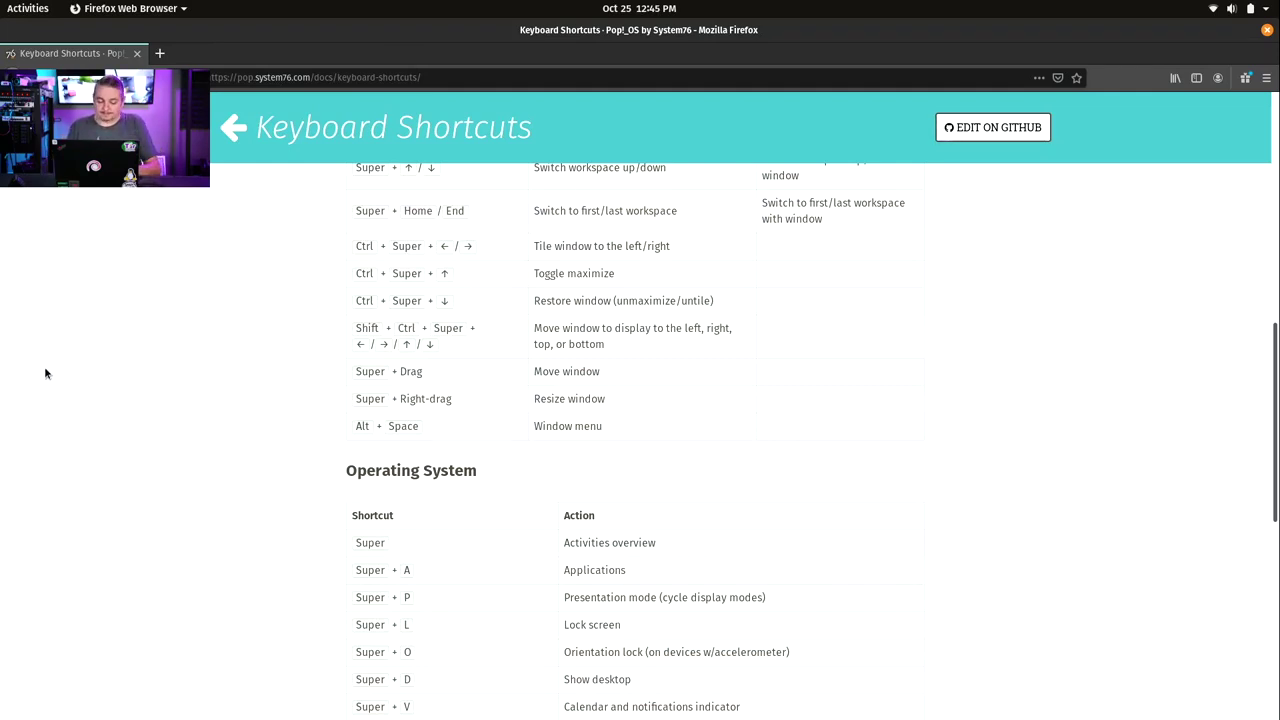
Switch to Terminal and back, then minimize and restore Firefox repeatedly with Super+Down/Up.
key("alt+Tab")
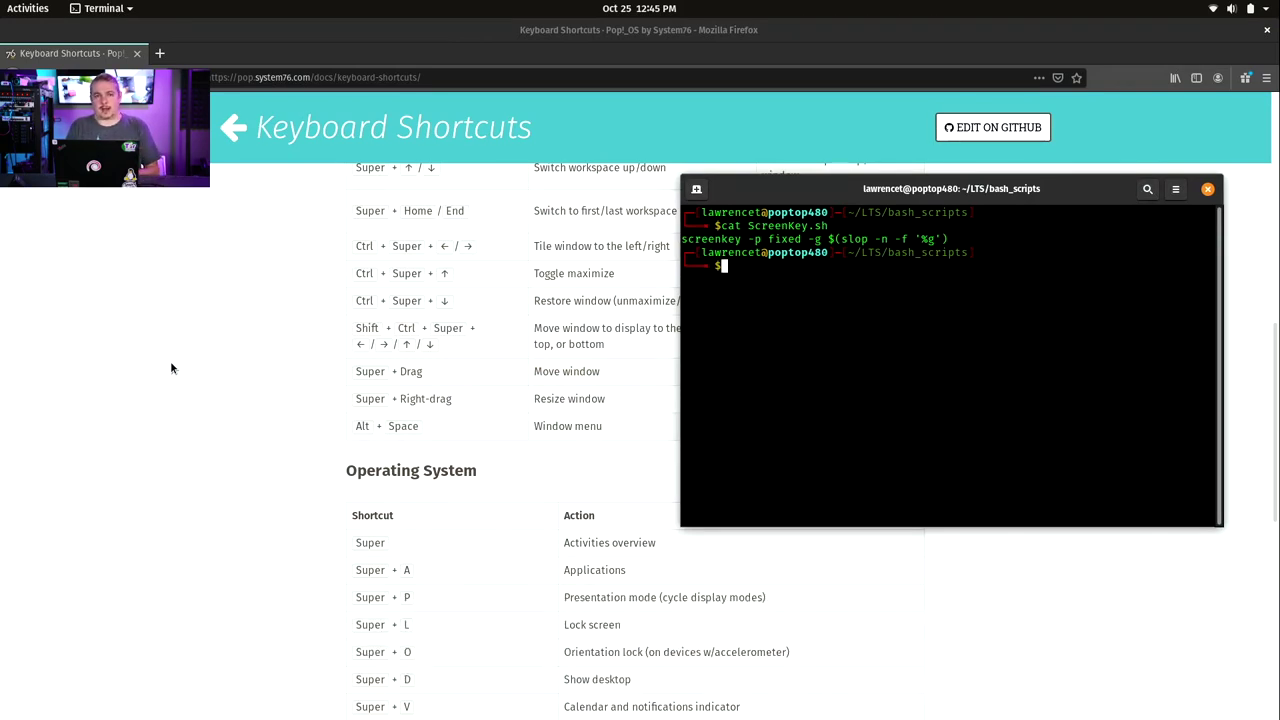
key("alt+Tab")
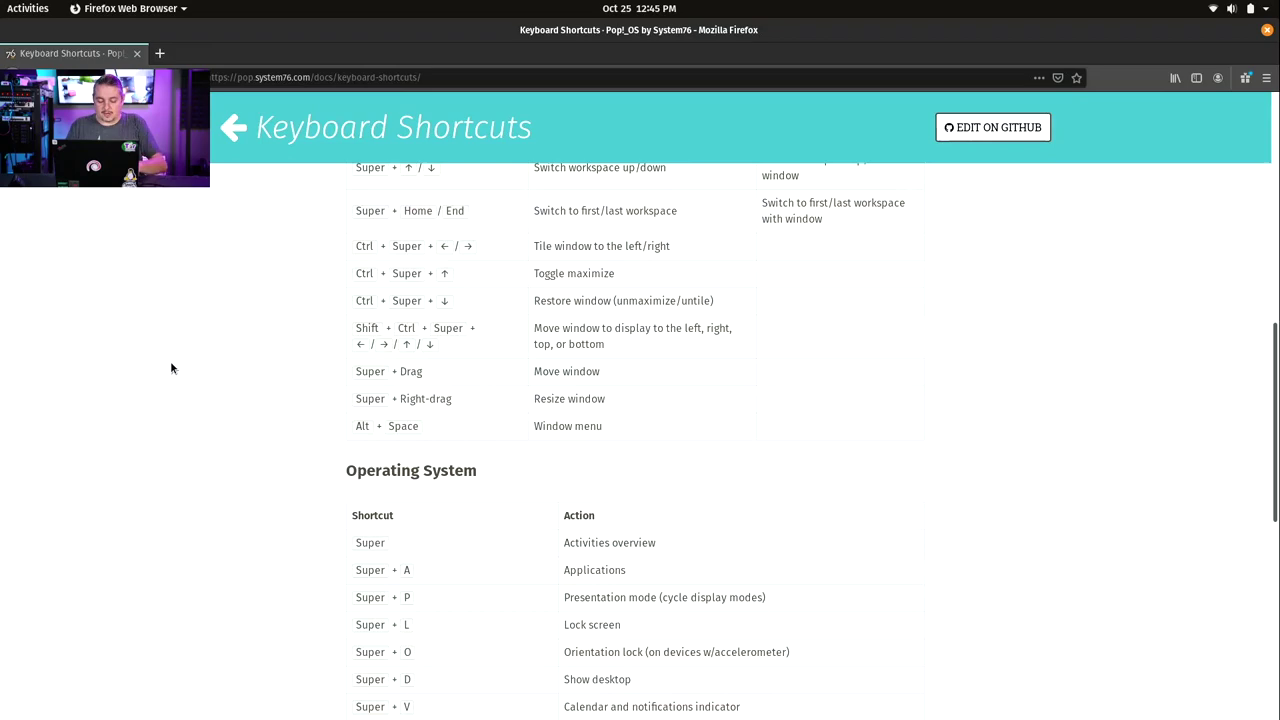
key("super+Down")
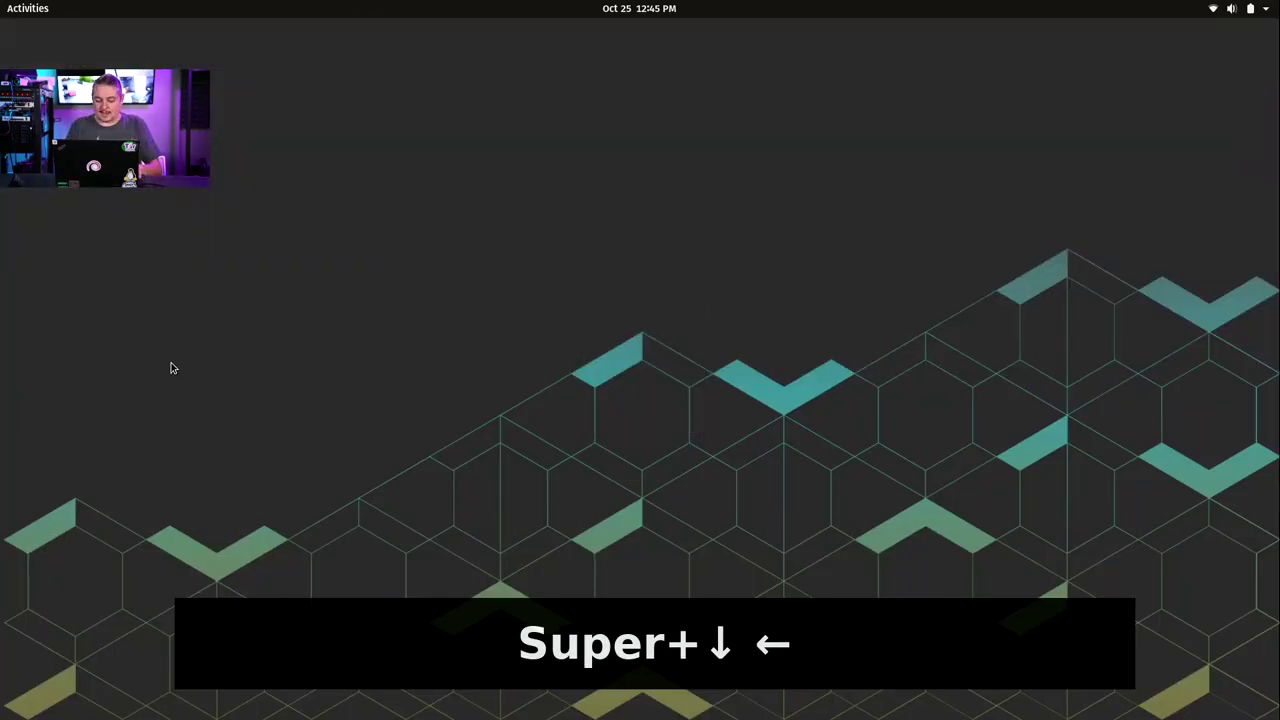
key("super+Up")
key("super+Down")
key("super+Up")
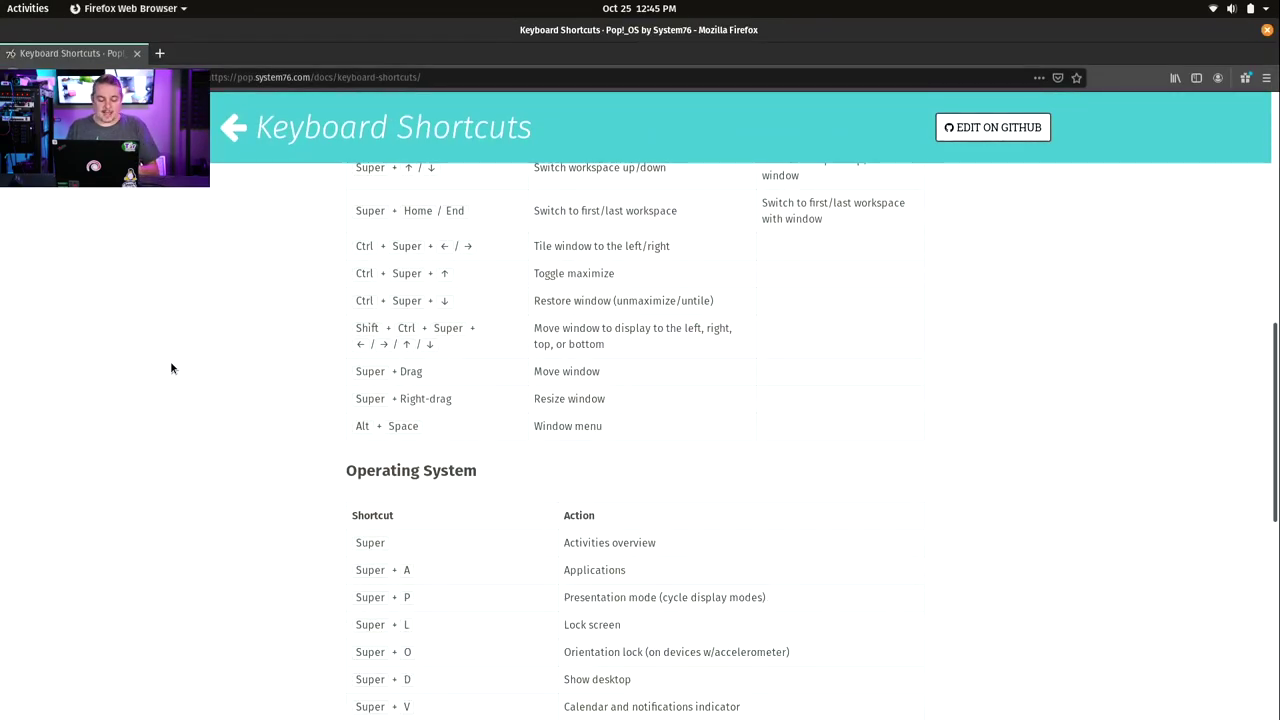
key("super+Down")
key("super+Up")
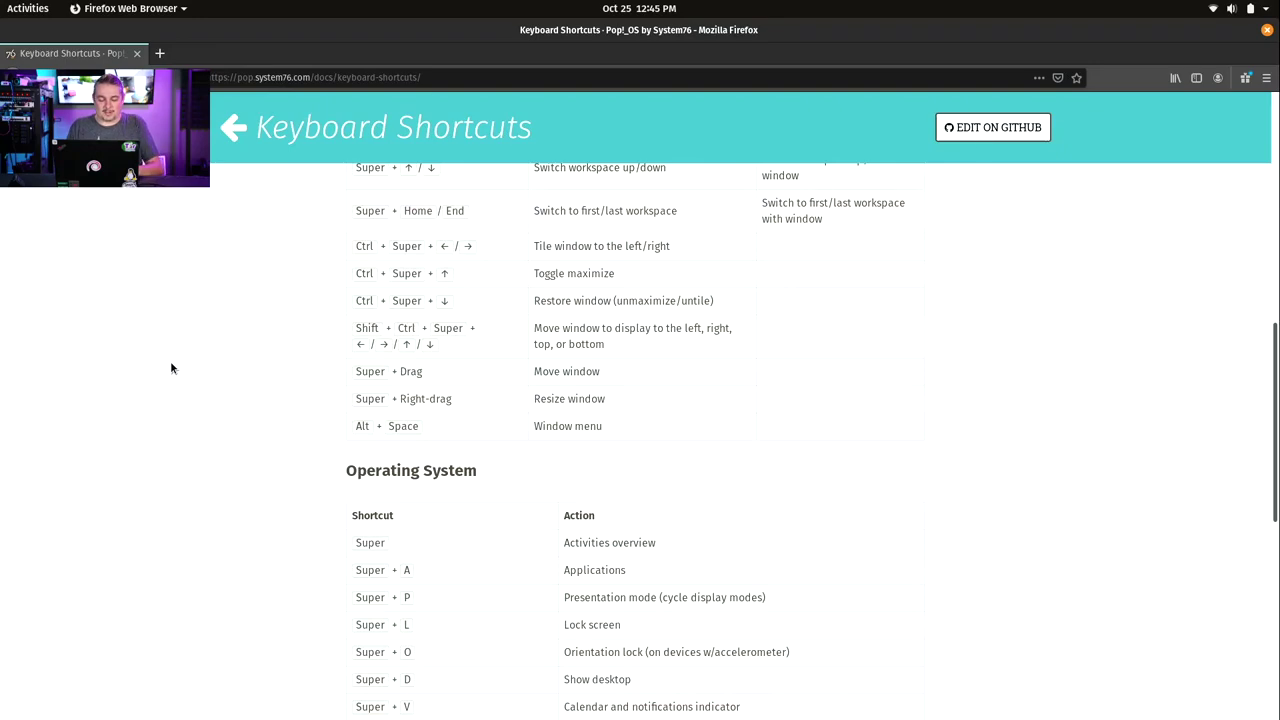
Scroll the Firefox page, then minimize Firefox and open the Activities overview.
scroll(170, 368, "down", 10)
scroll(170, 368, "up", 10)
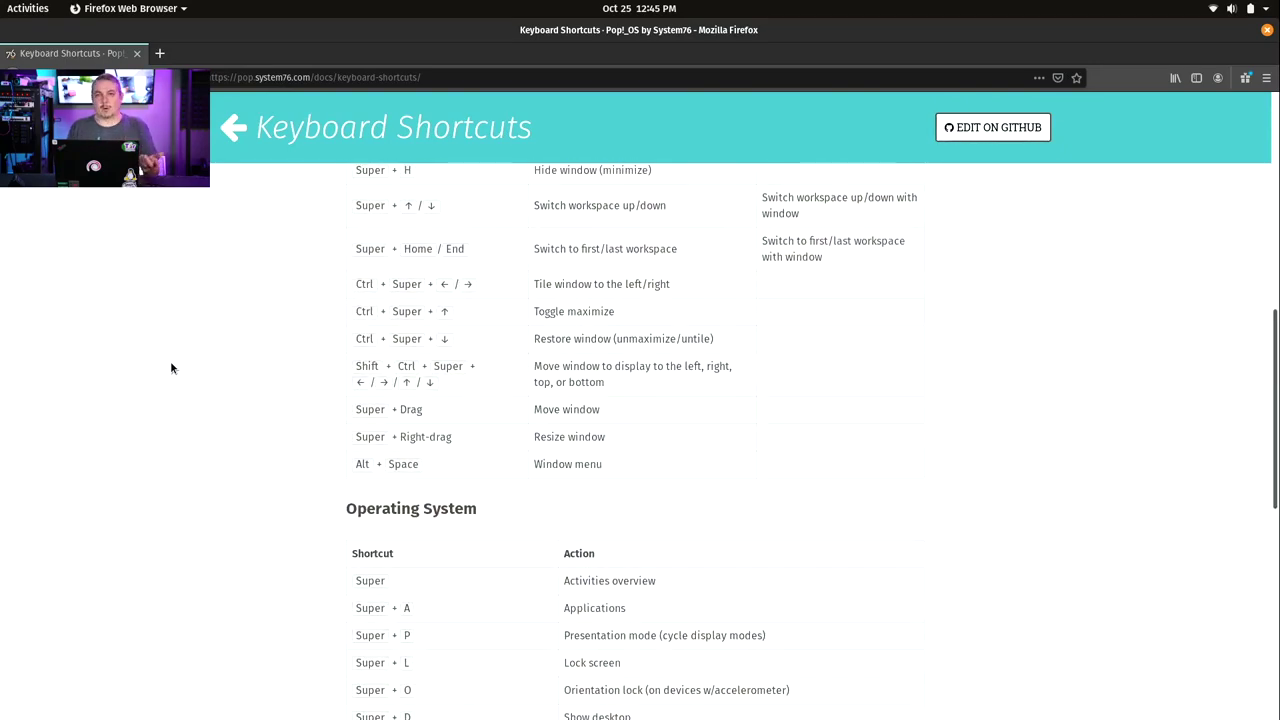
scroll(171, 367, "up", 6)
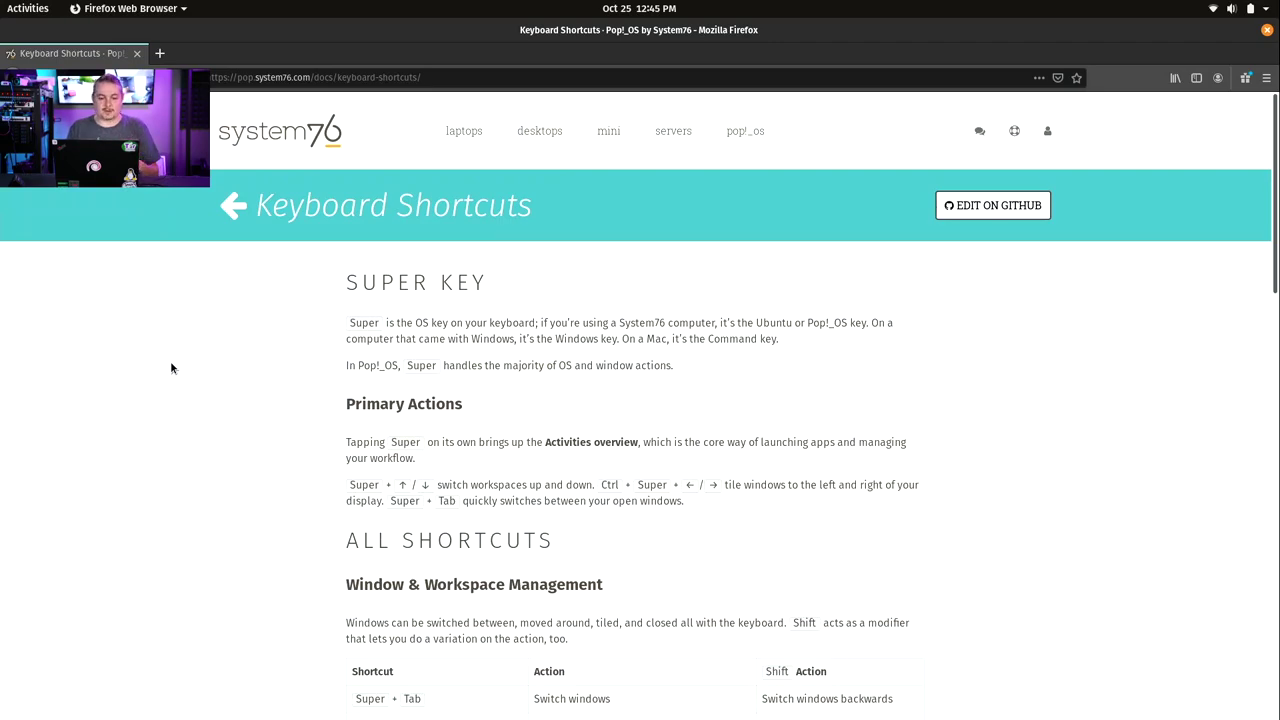
scroll(171, 368, "down", 10)
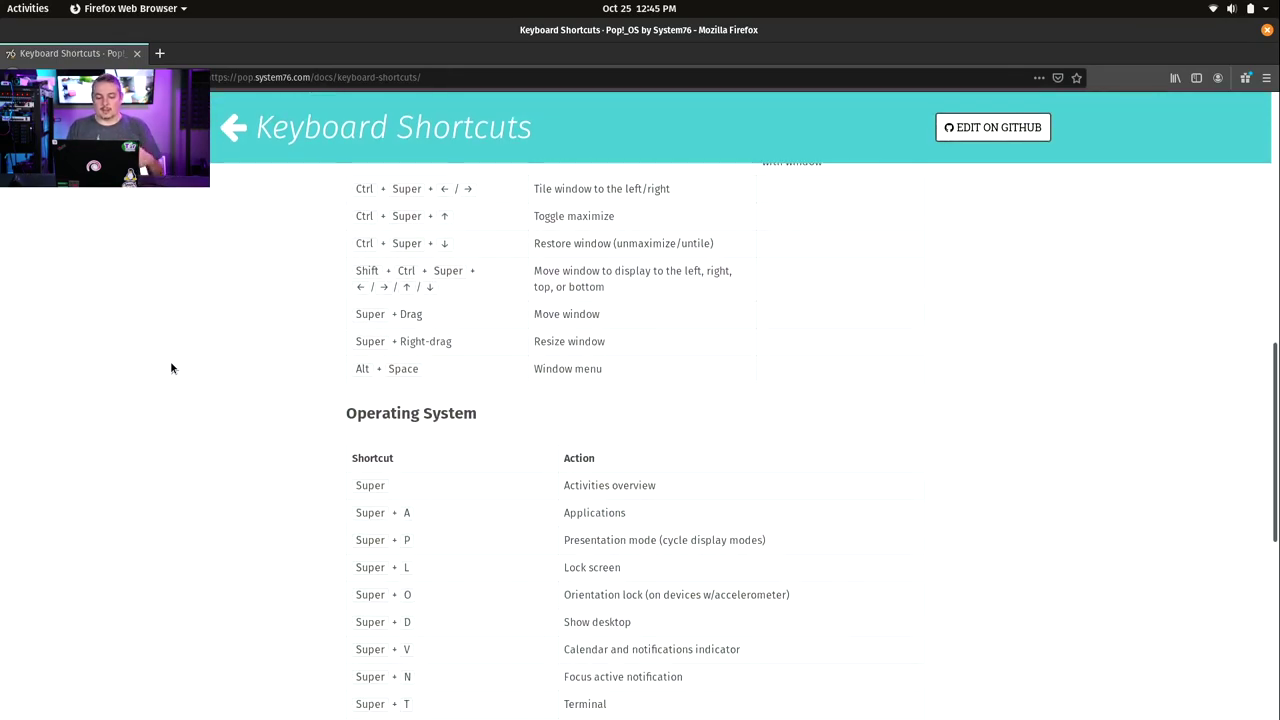
scroll(171, 368, "up", 3)
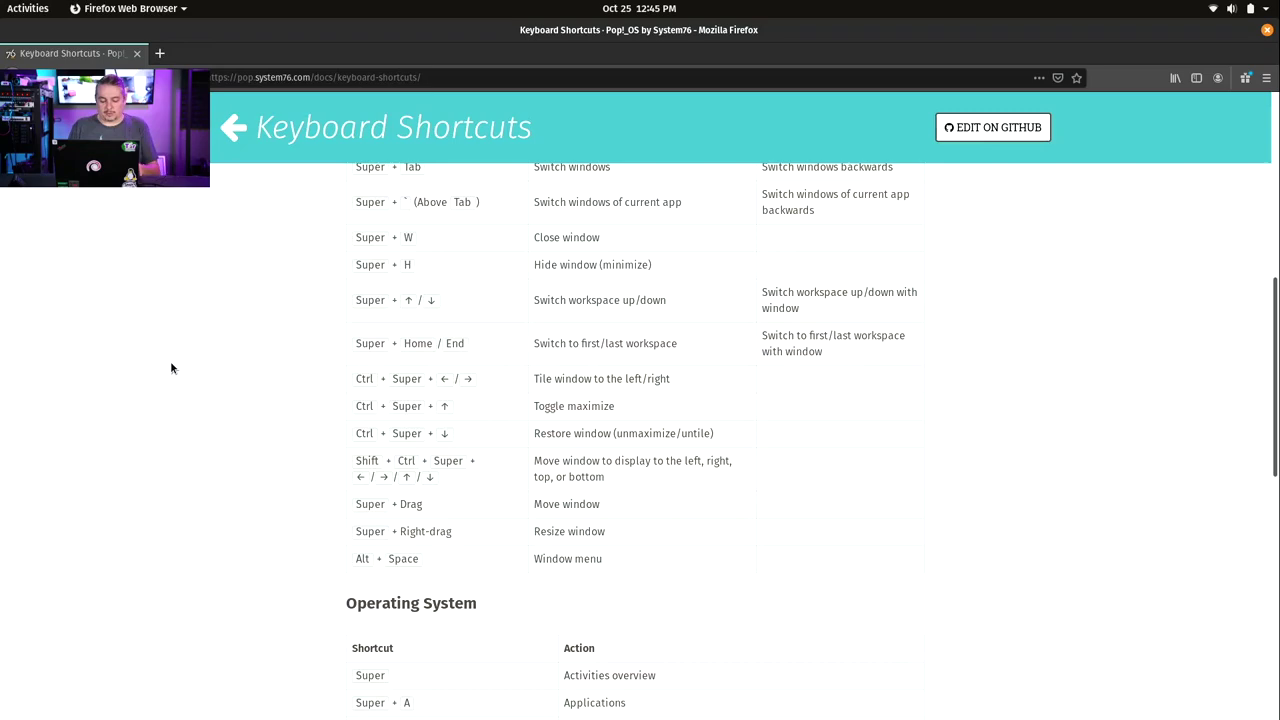
key("super+Down")
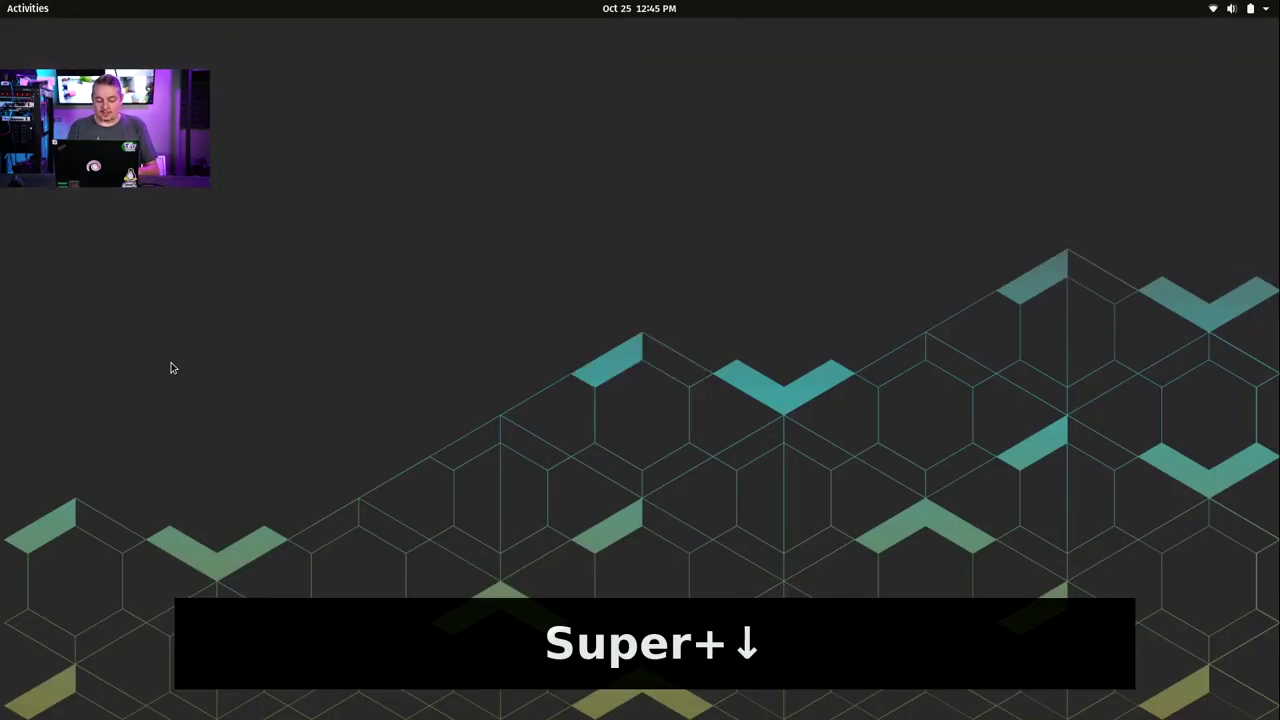
key("super")
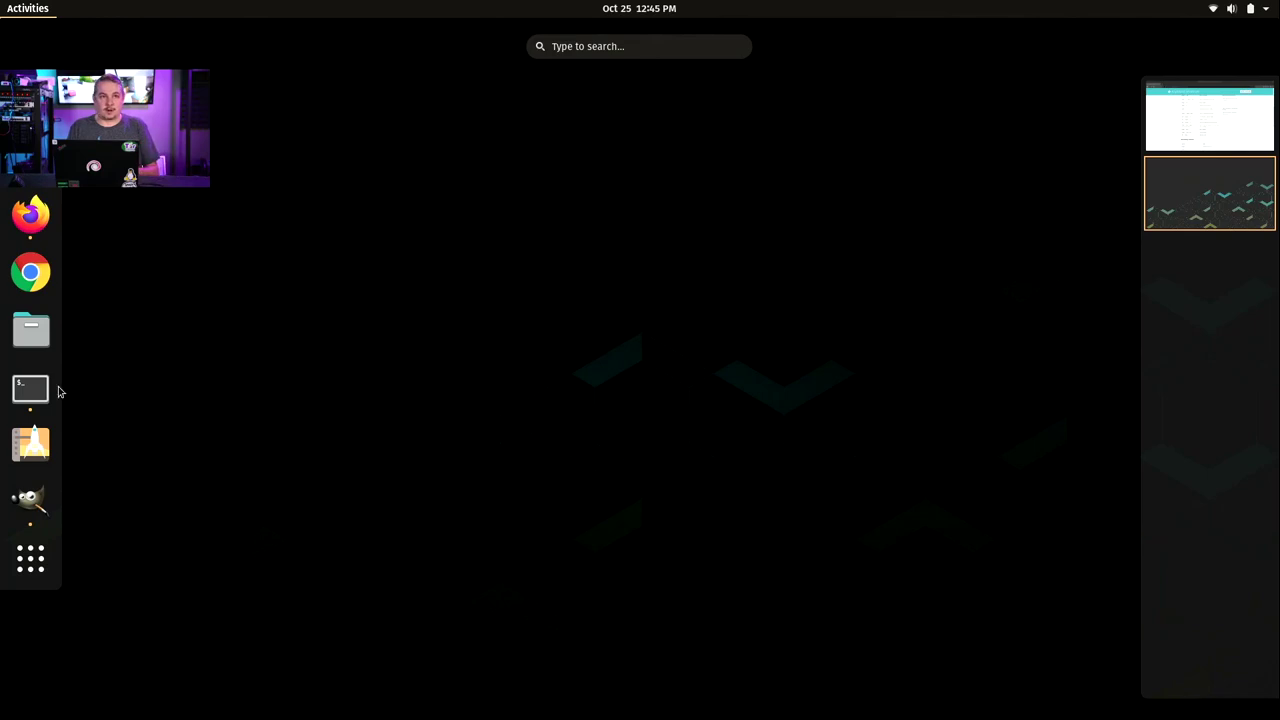
Open and close the Show Applications grid, then click GIMP in the dock.
left_click(30, 566)
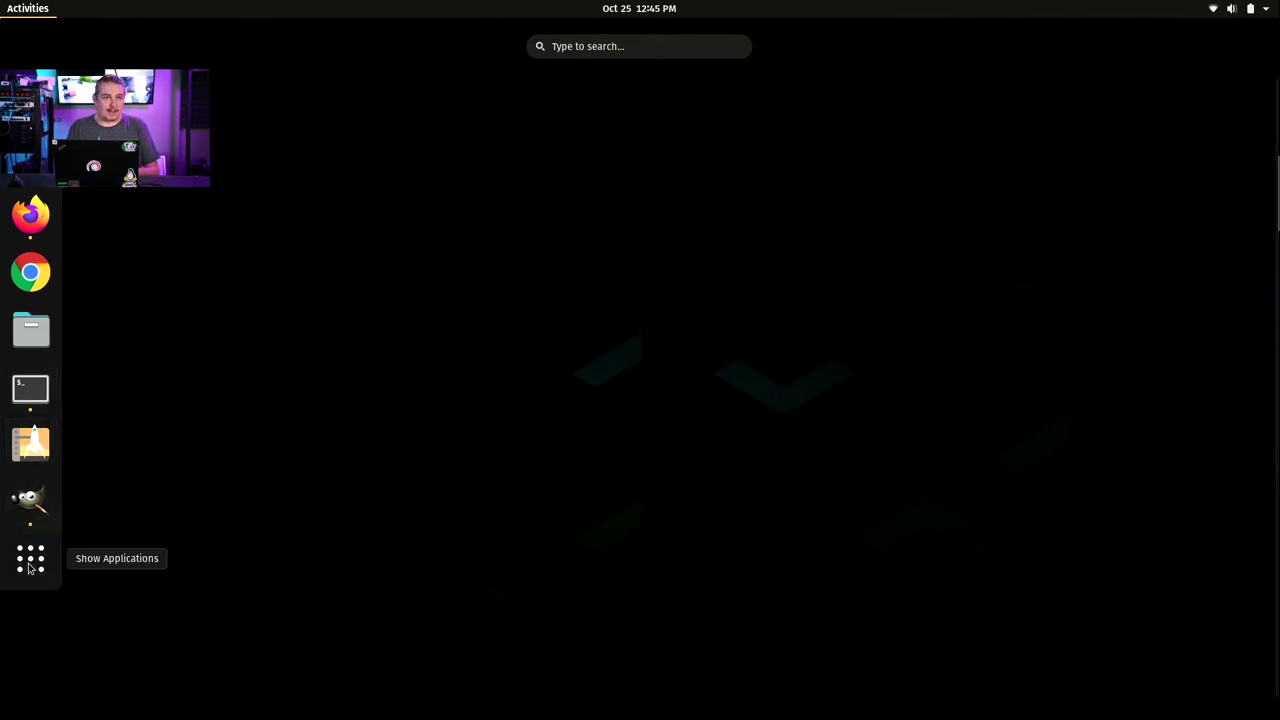
left_click(30, 562)
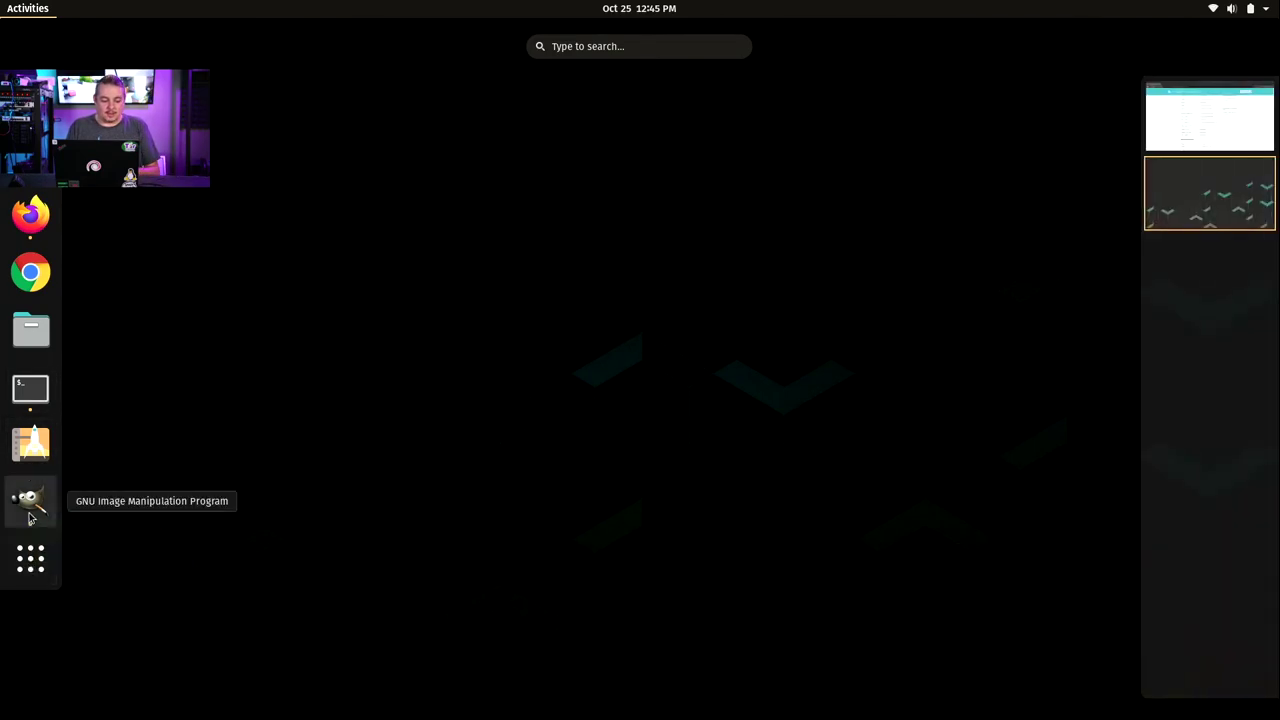
left_click(31, 516)
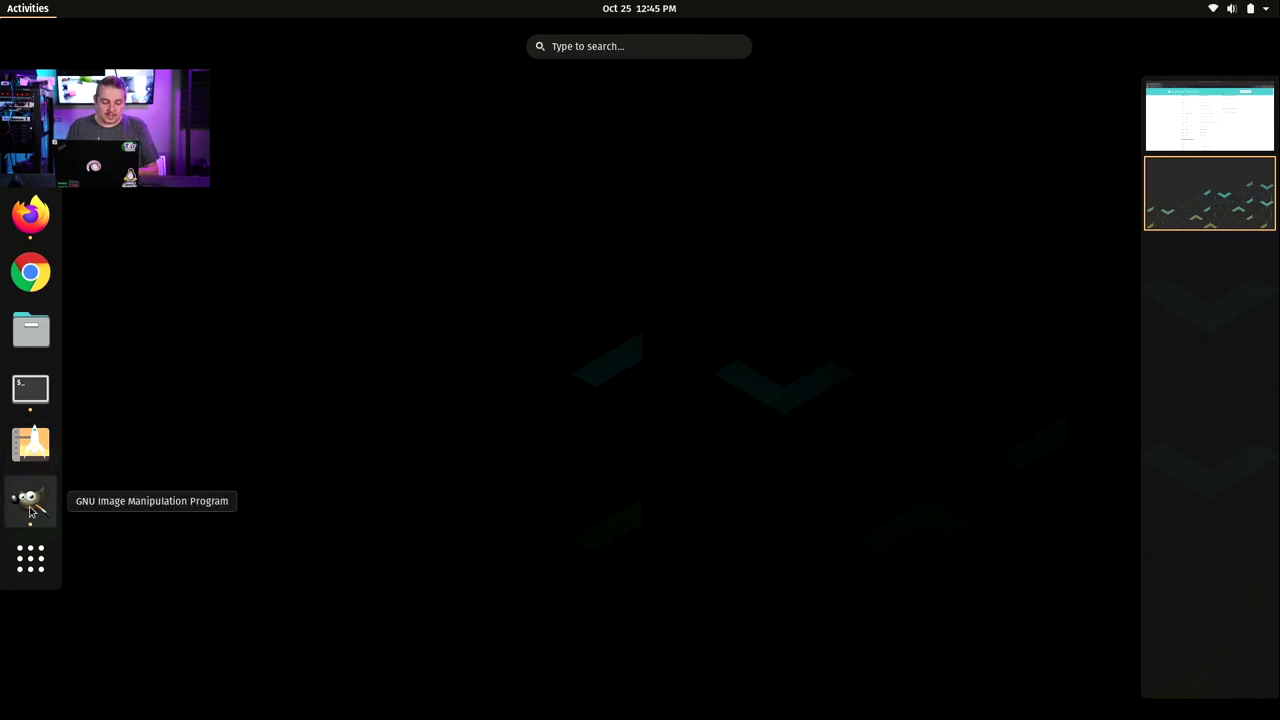
Open Files on the Home folder, reposition its window, and return to it via Activities.
left_click(30, 330)
left_click_drag(600, 101, 665, 137)
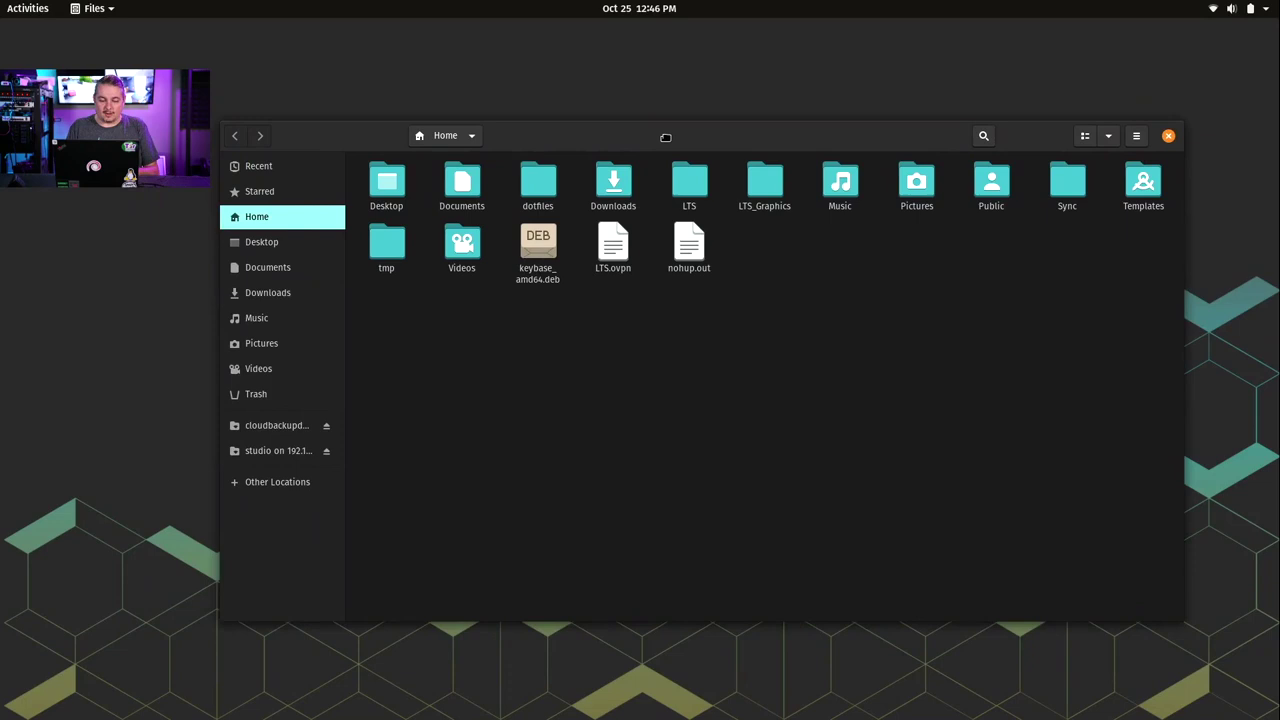
key("super")
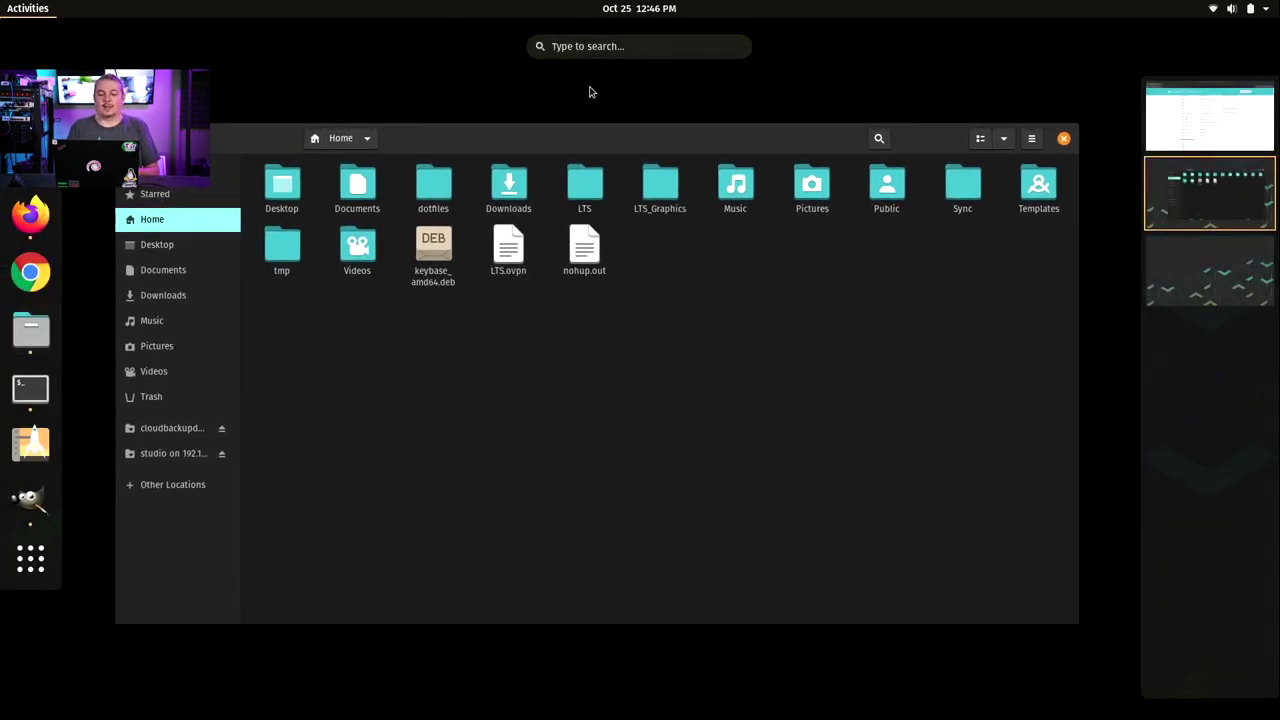
left_click(610, 395)
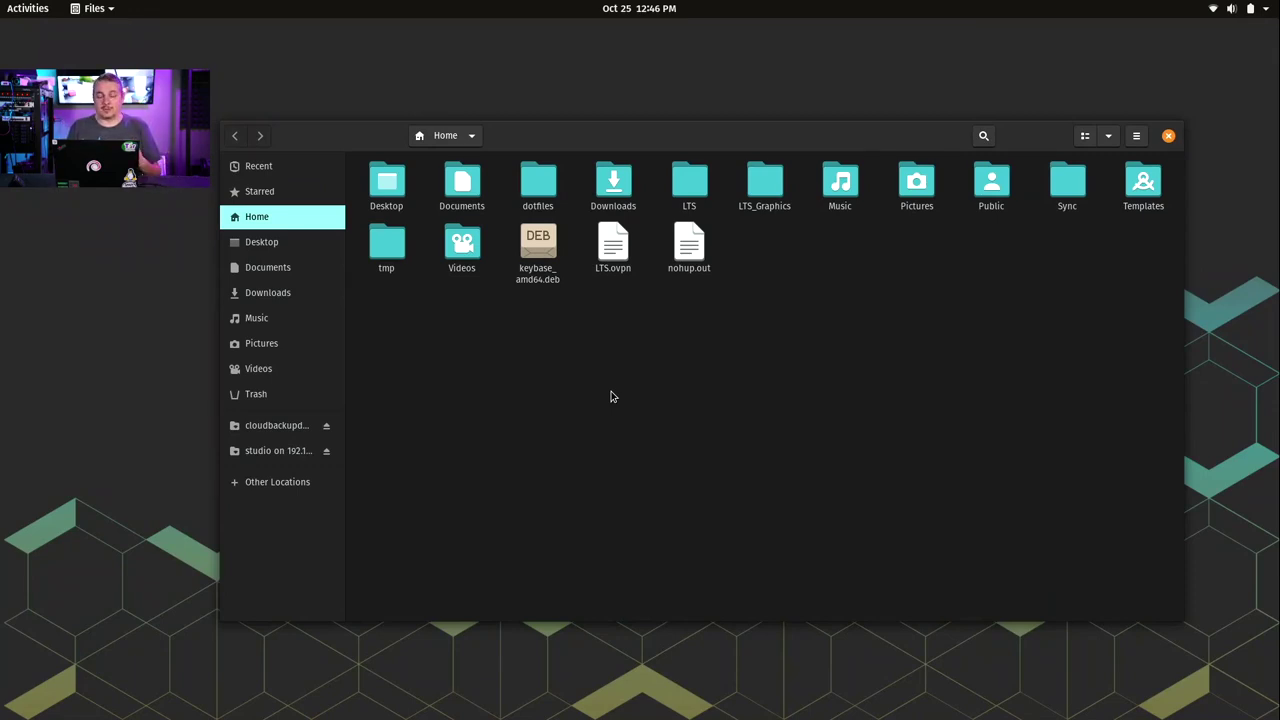
left_click_drag(851, 140, 793, 180)
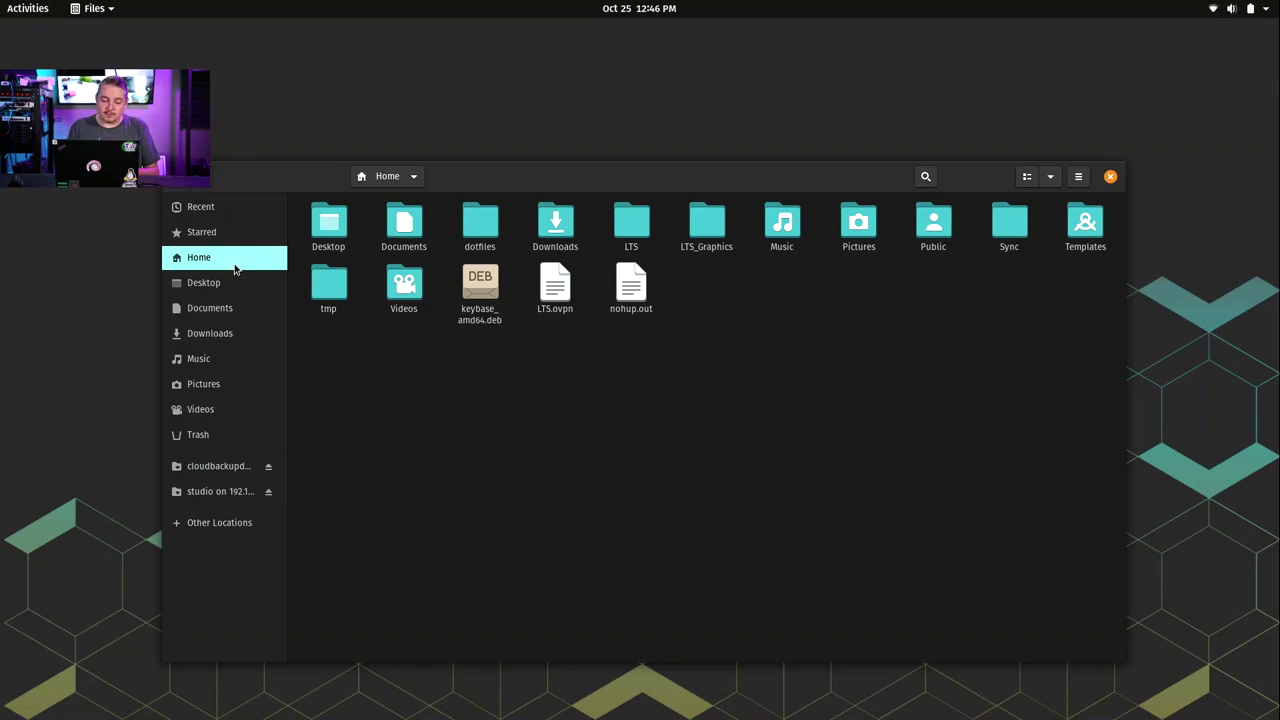
Open Downloads and Videos from the sidebar in new tabs, then return to the Home tab.
right_click(221, 338)
left_click(255, 210)
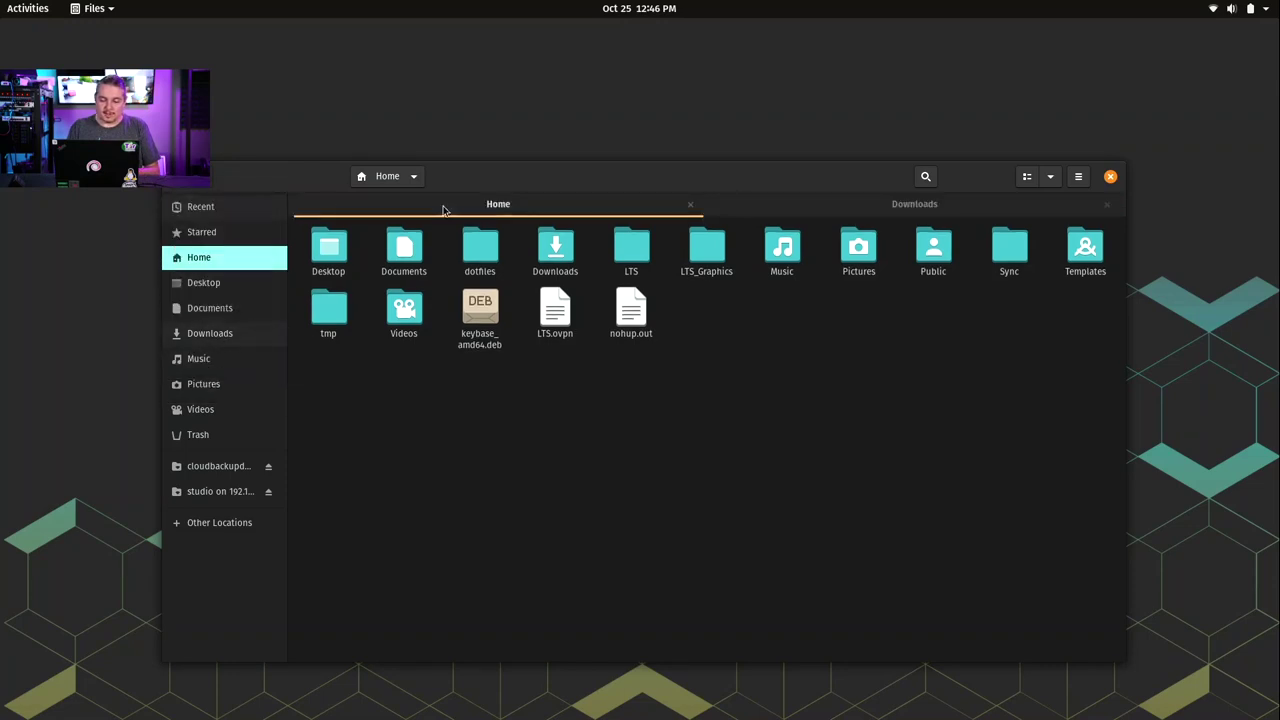
left_click(815, 213)
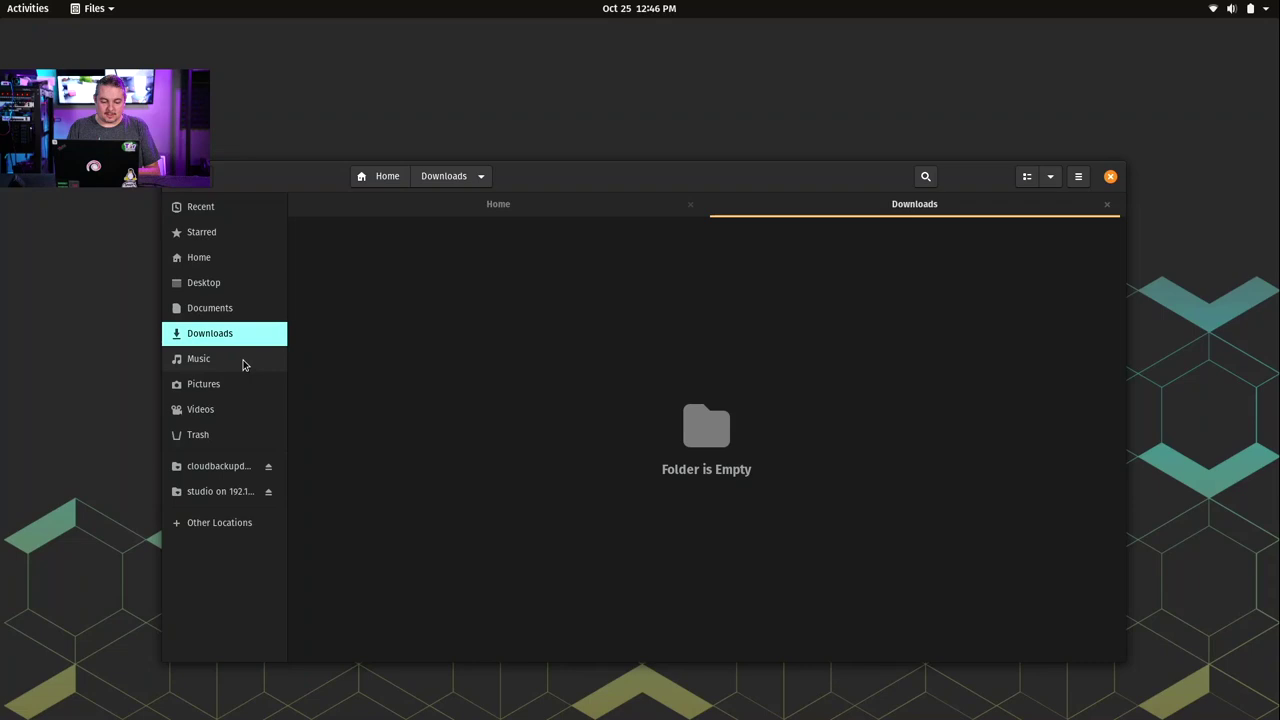
right_click(210, 410)
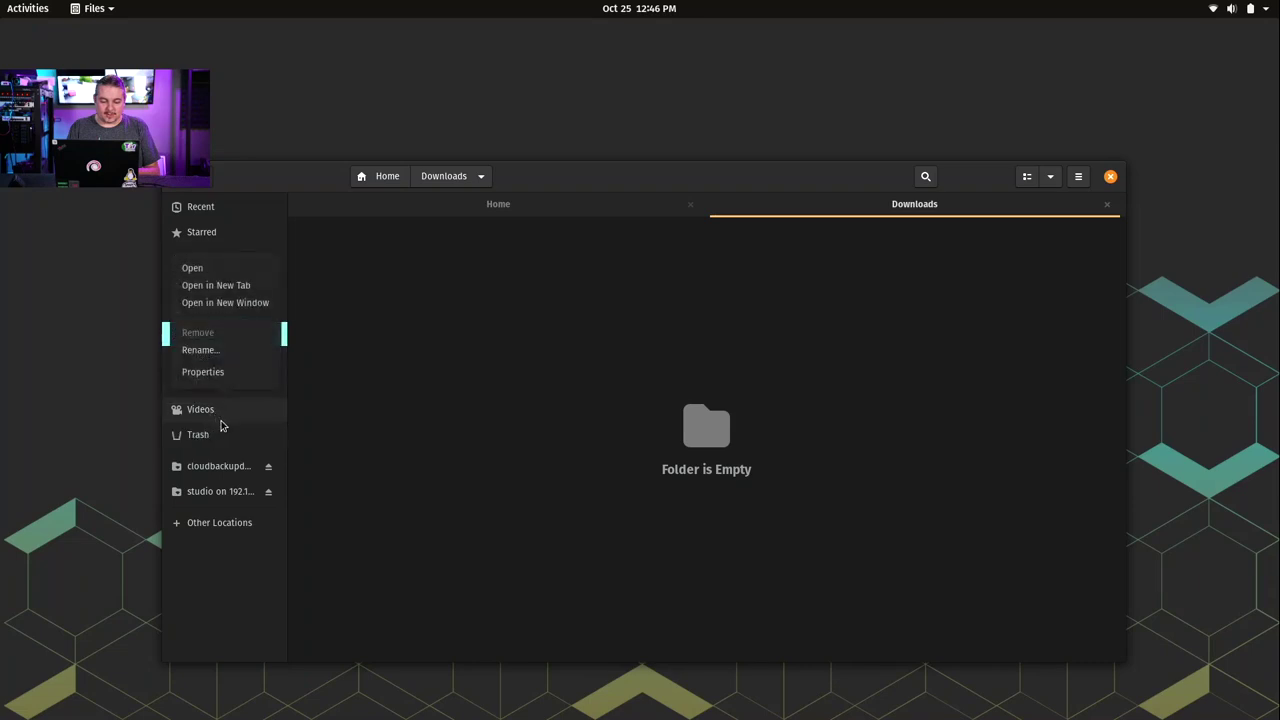
left_click(251, 286)
left_click(1002, 202)
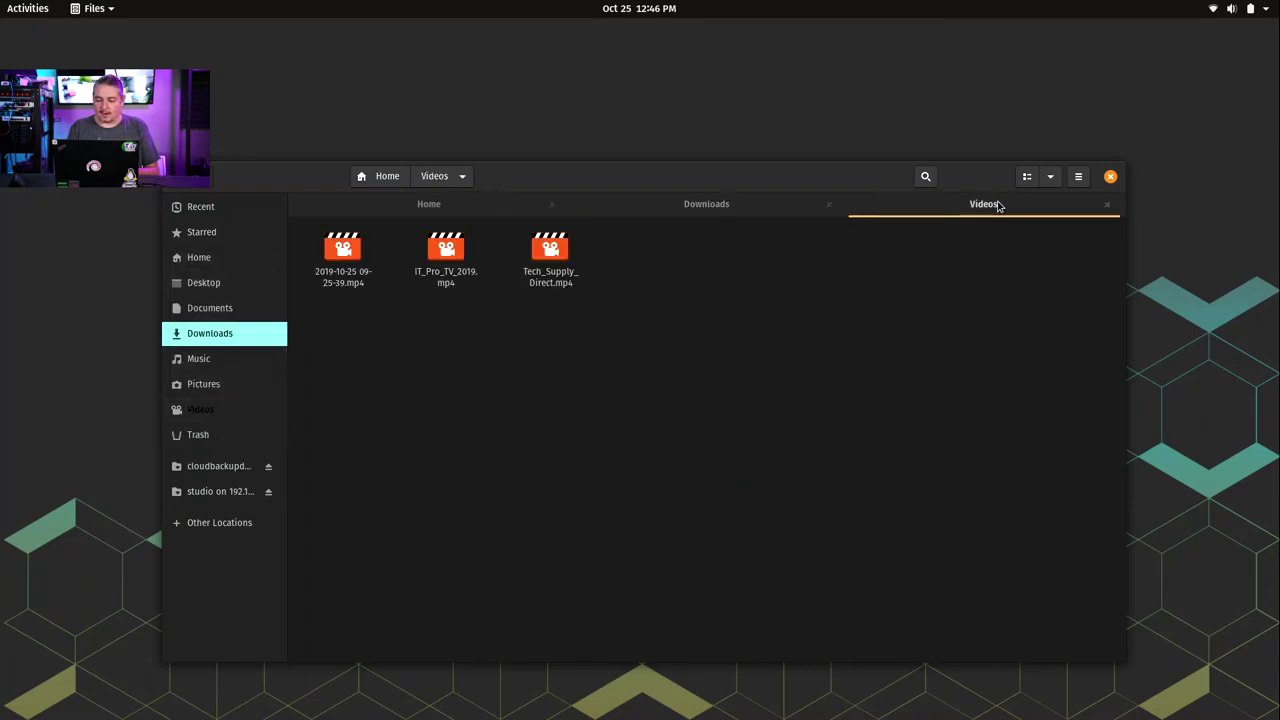
left_click(777, 204)
left_click(521, 208)
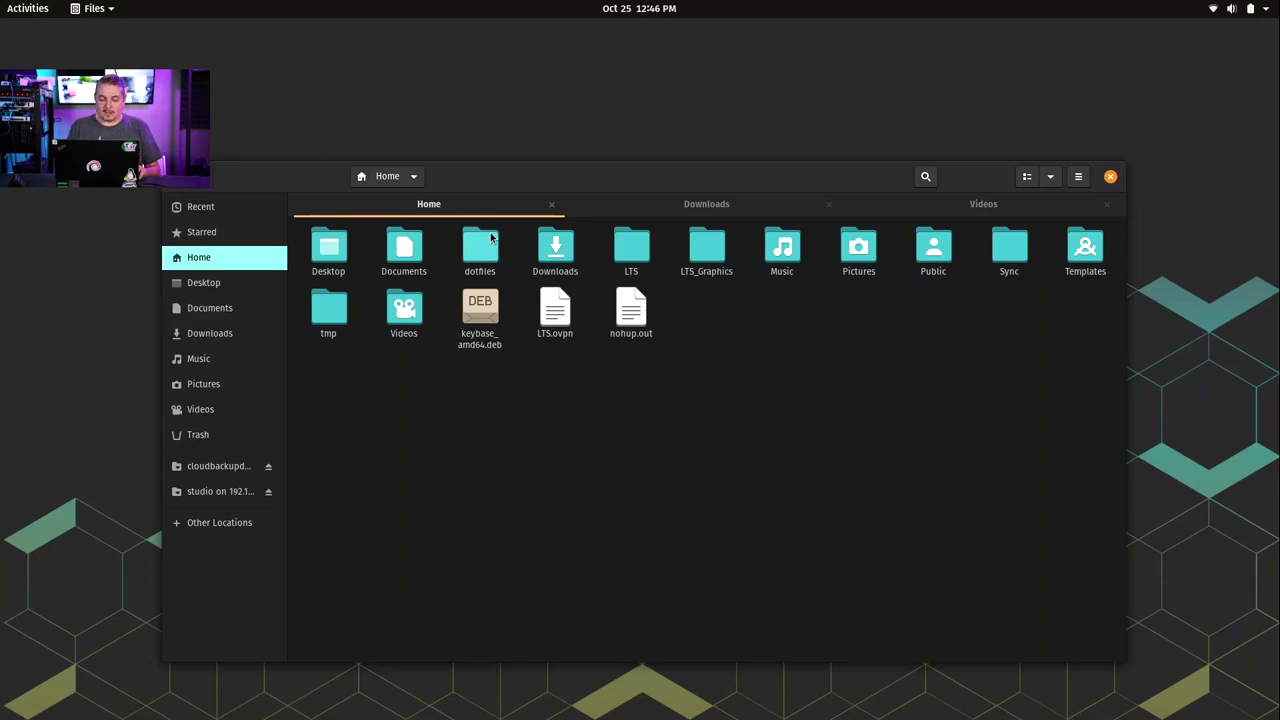
Cut the location path back to / and go to the file system root.
left_click(404, 178)
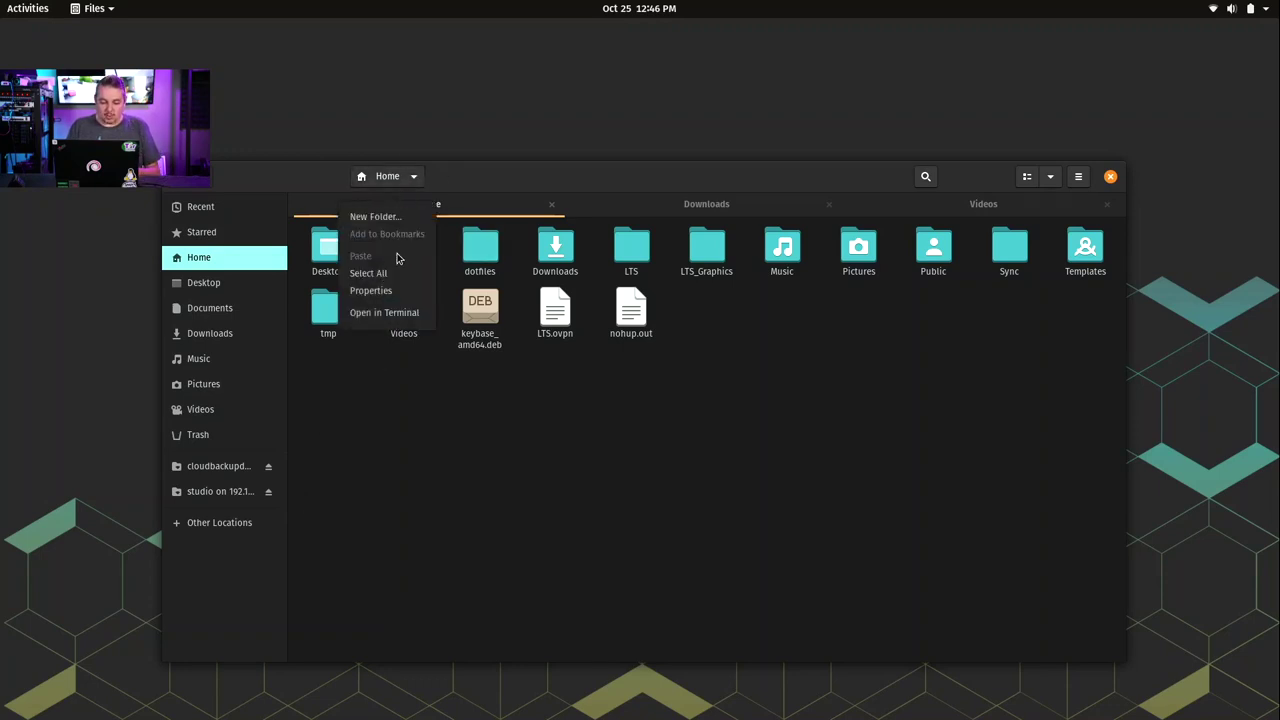
left_click(406, 398)
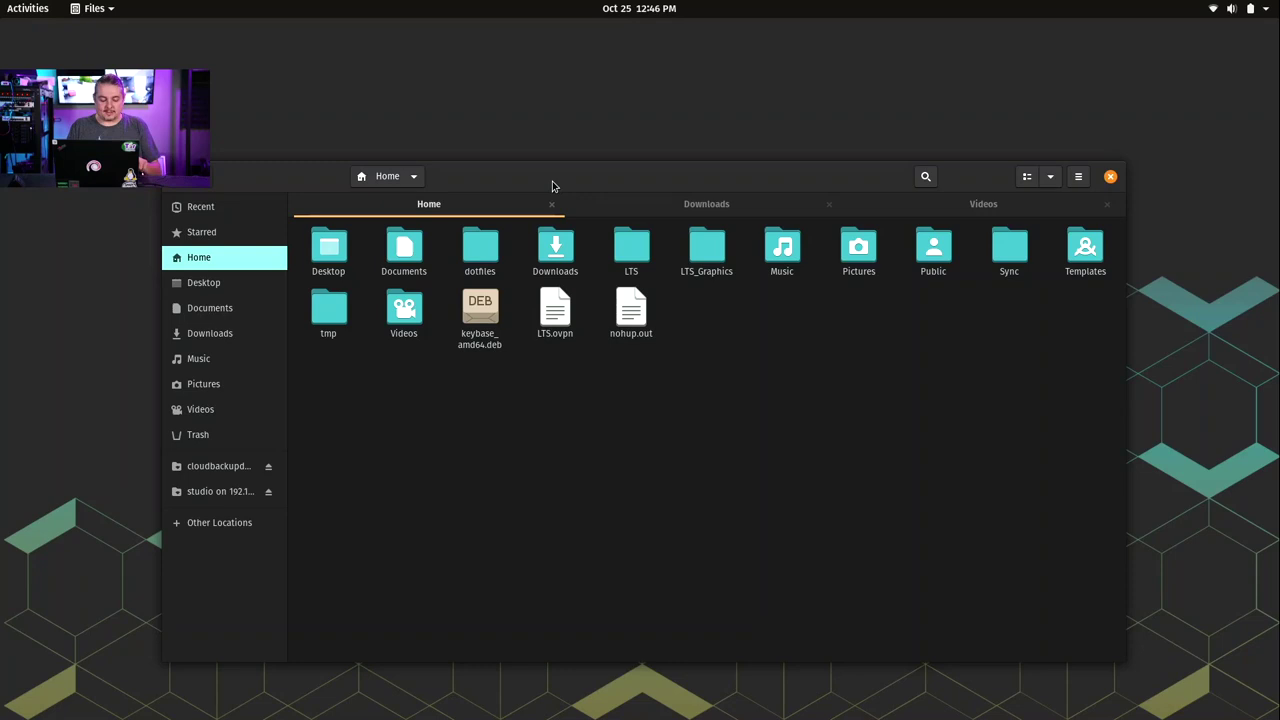
key("XF86WakeUp")
key("XF86WakeUp")
key("XF86WakeUp")
key("XF86WakeUp")
key("XF86WakeUp")
key("XF86WakeUp")
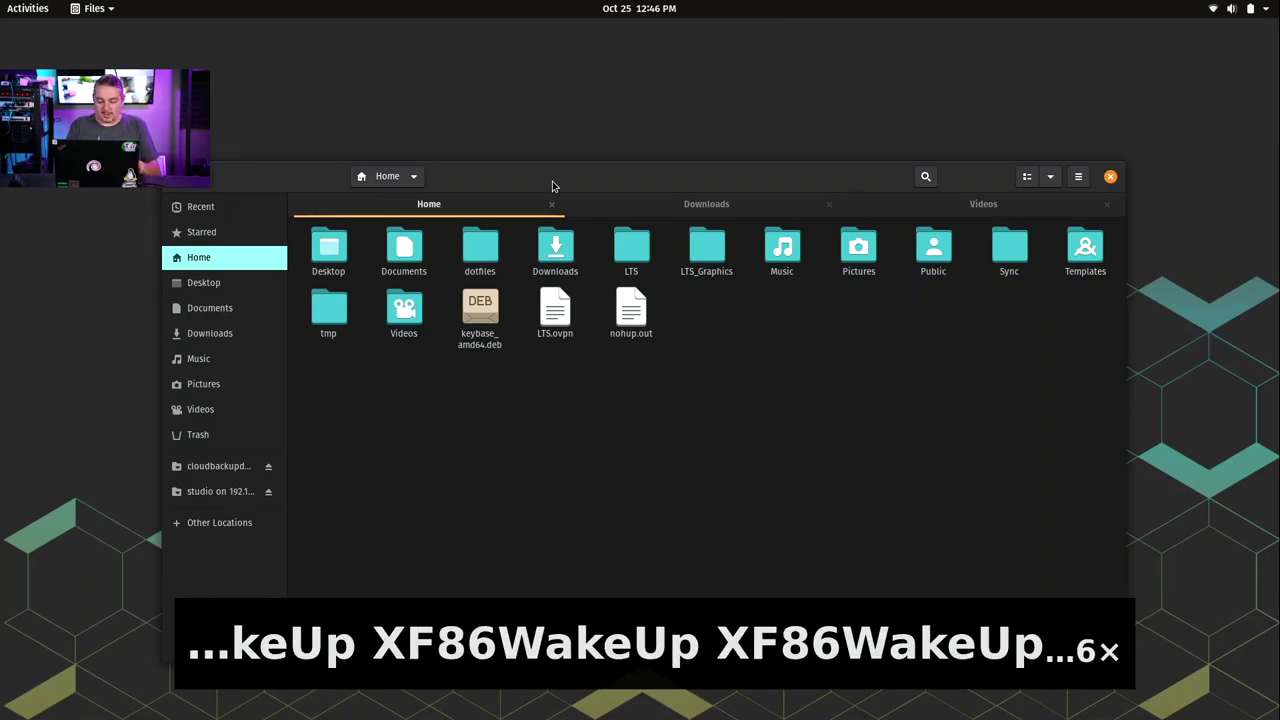
key("ctrl+l")
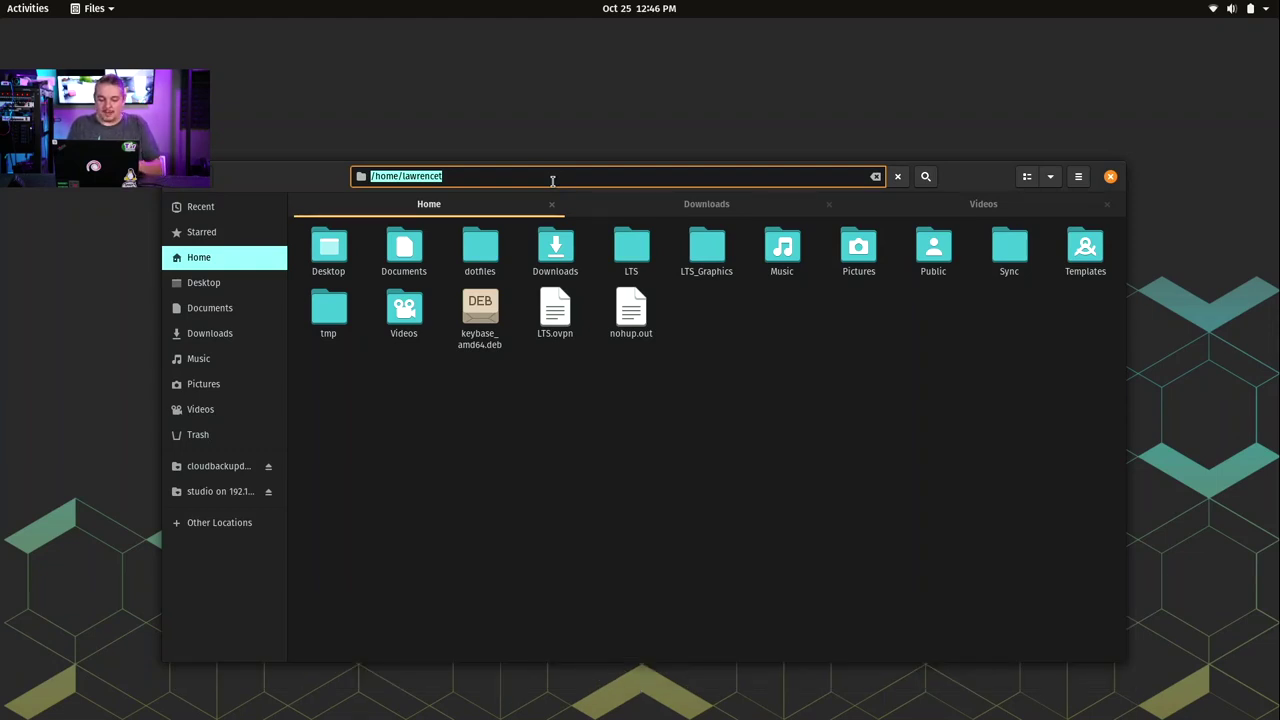
key("ctrl+l")
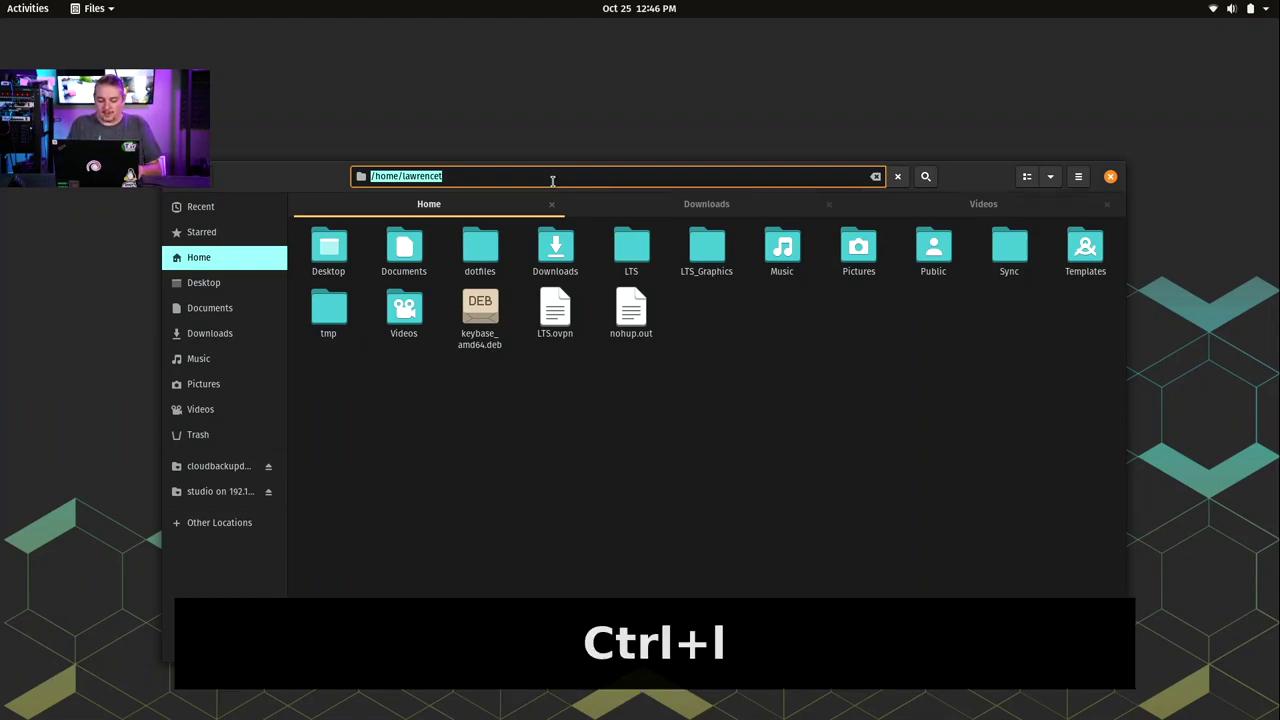
key("Right")
key("ctrl+shift+Left")
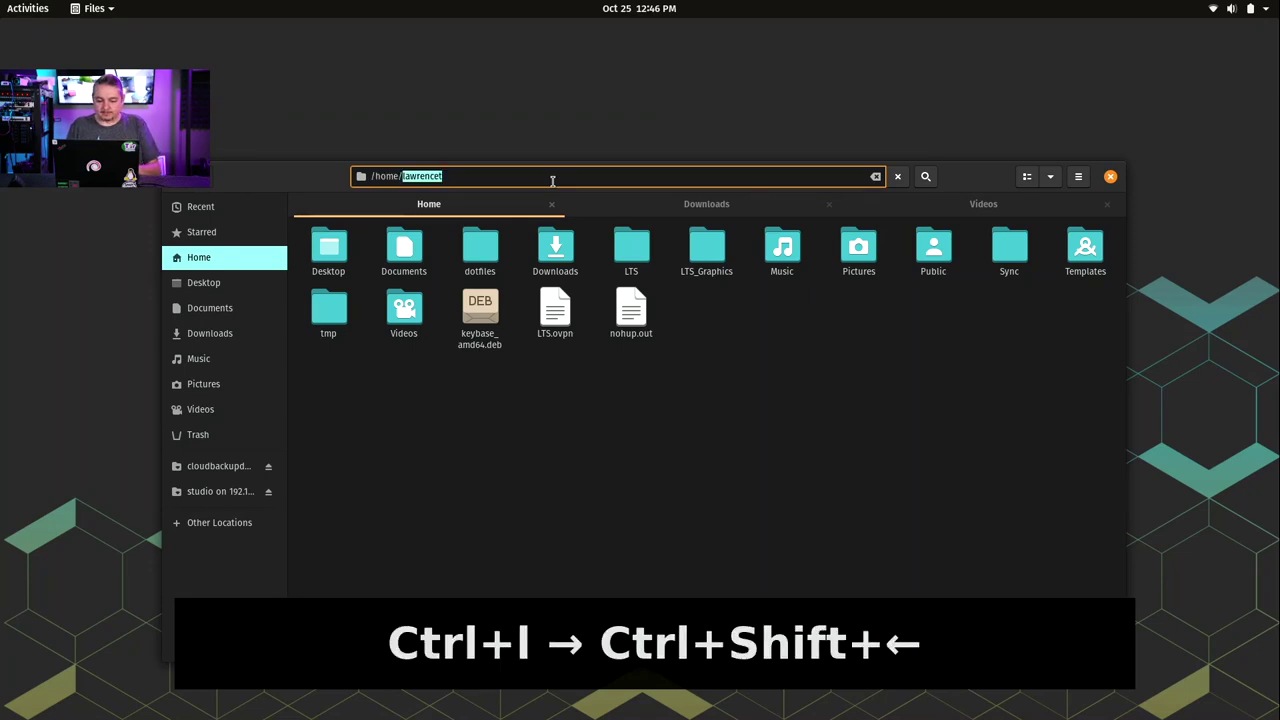
key("ctrl+shift+Left")
key("BackSpace")
key("Return")
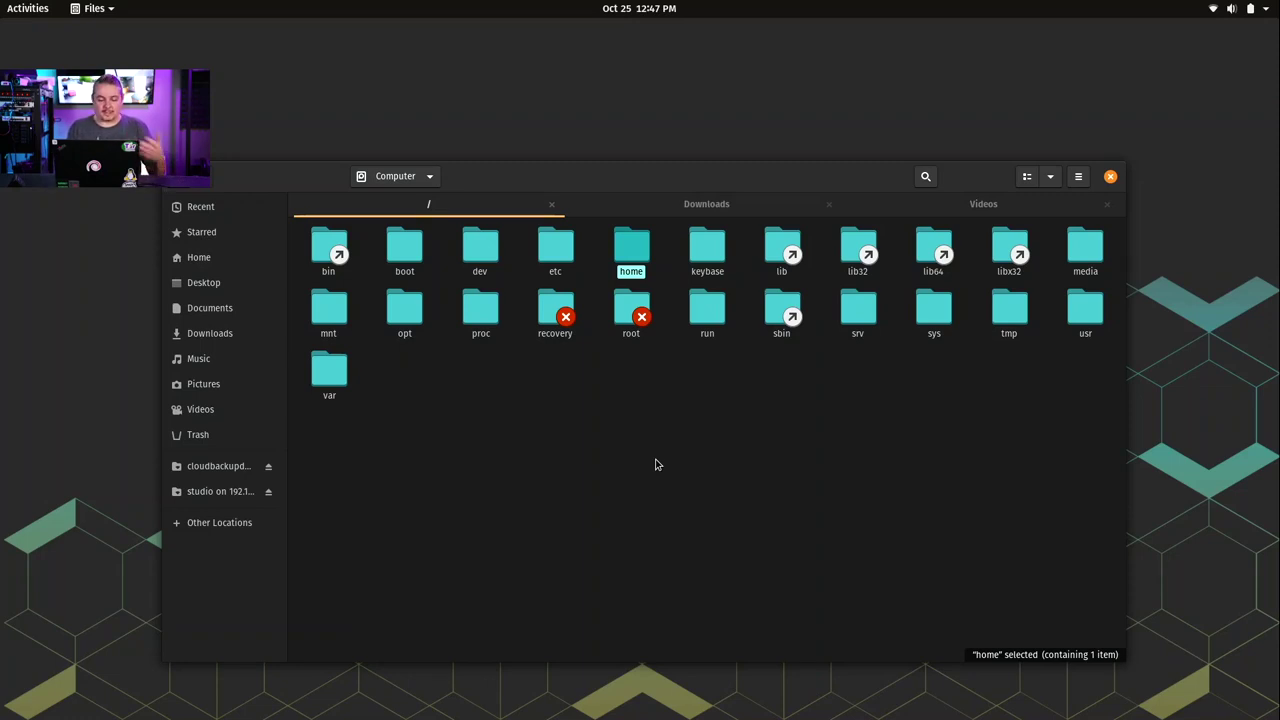
Open the var folder, then Home, then the empty Documents folder, and go back up to Home.
double_click(340, 388)
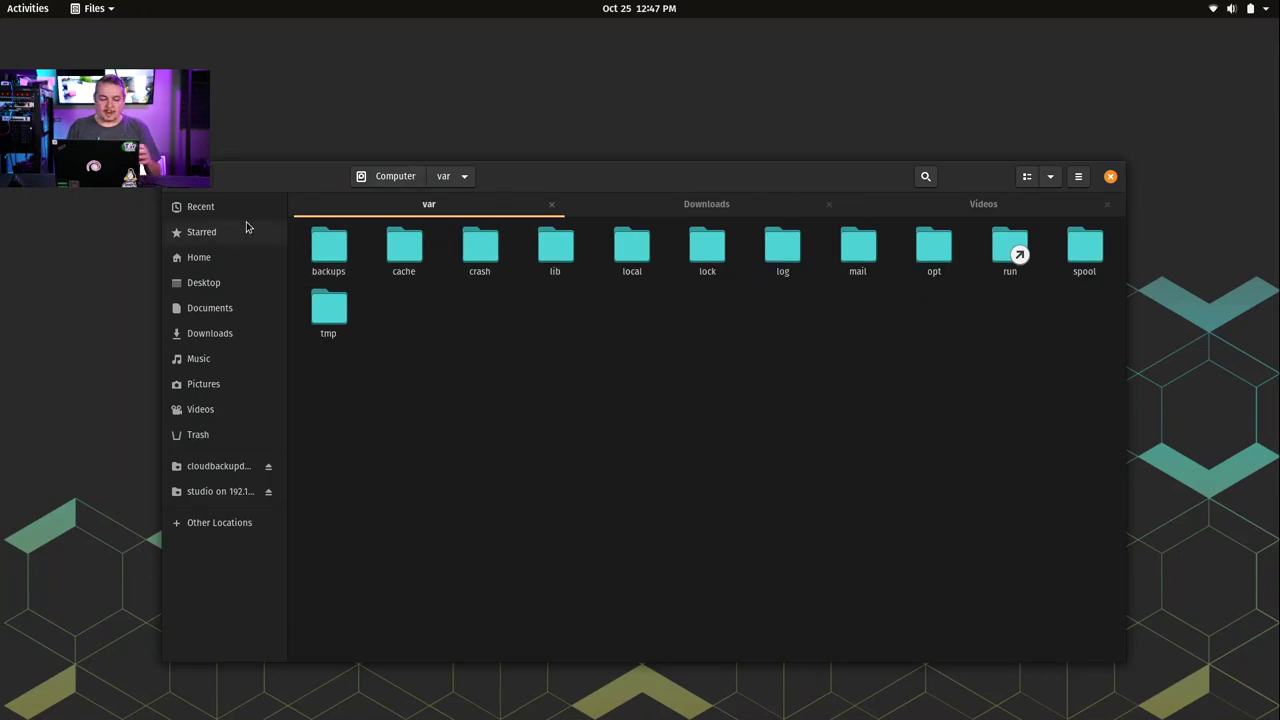
left_click(228, 259)
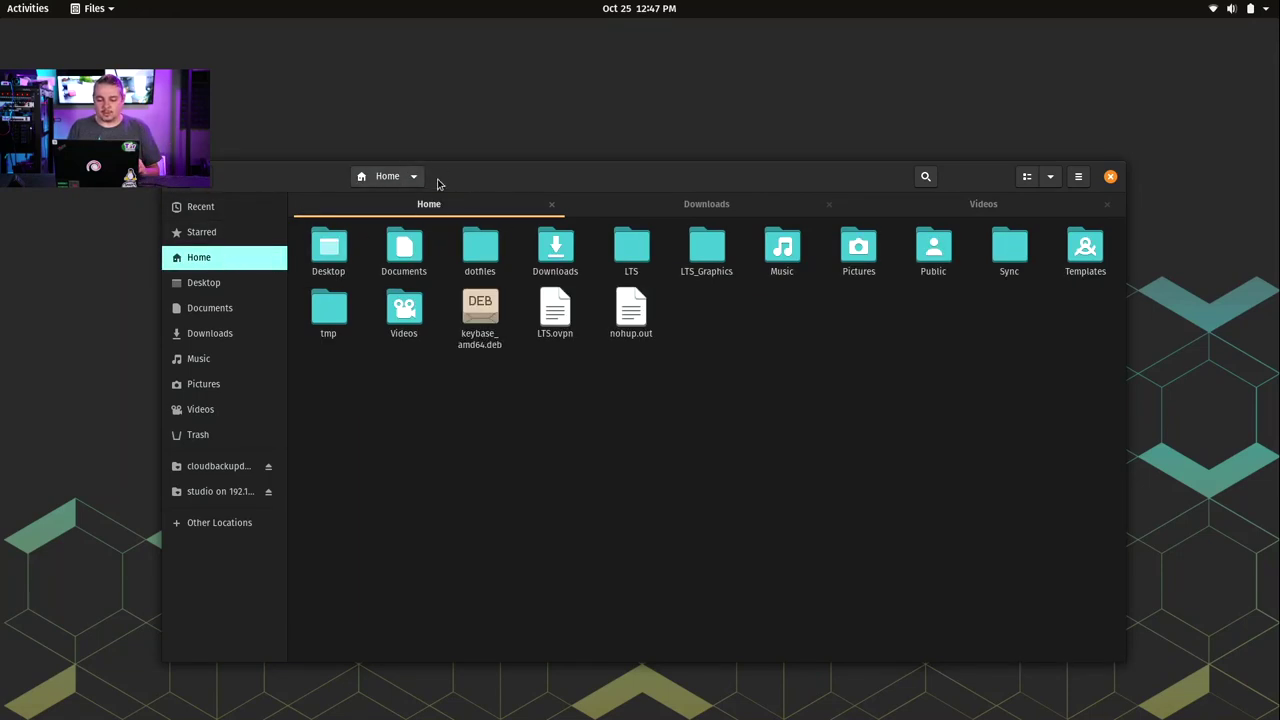
double_click(413, 236)
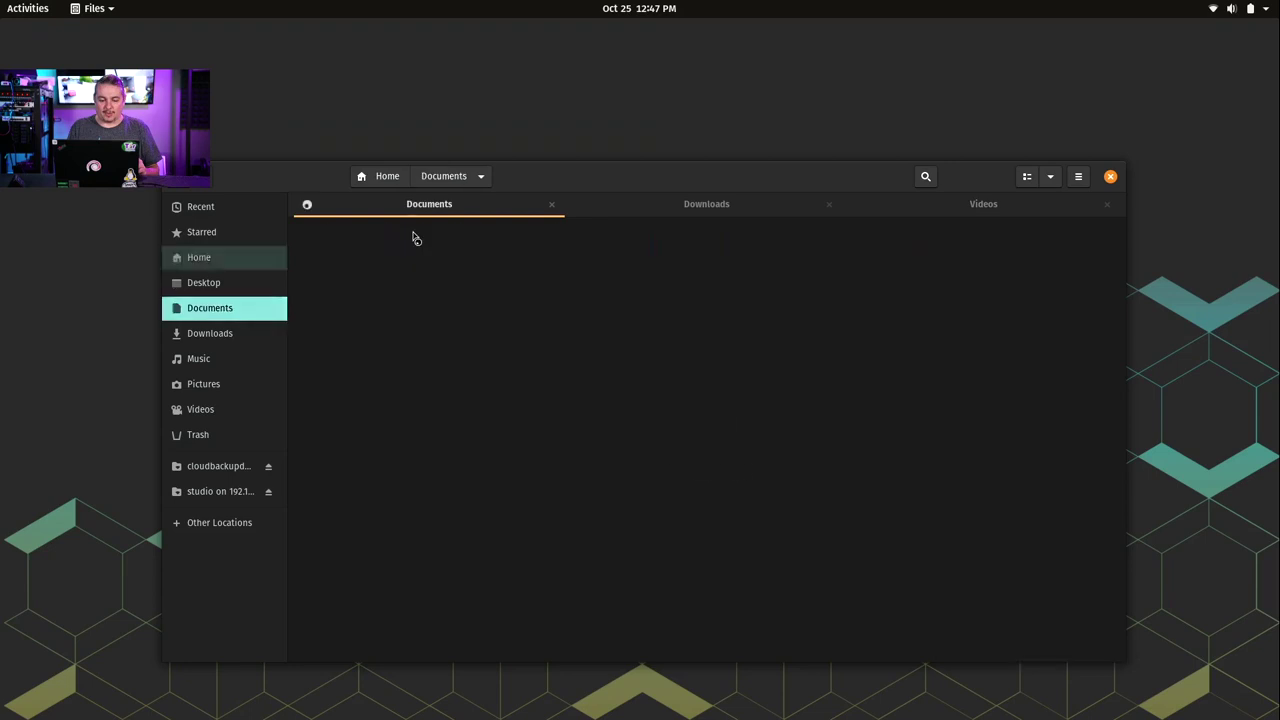
left_click(380, 176)
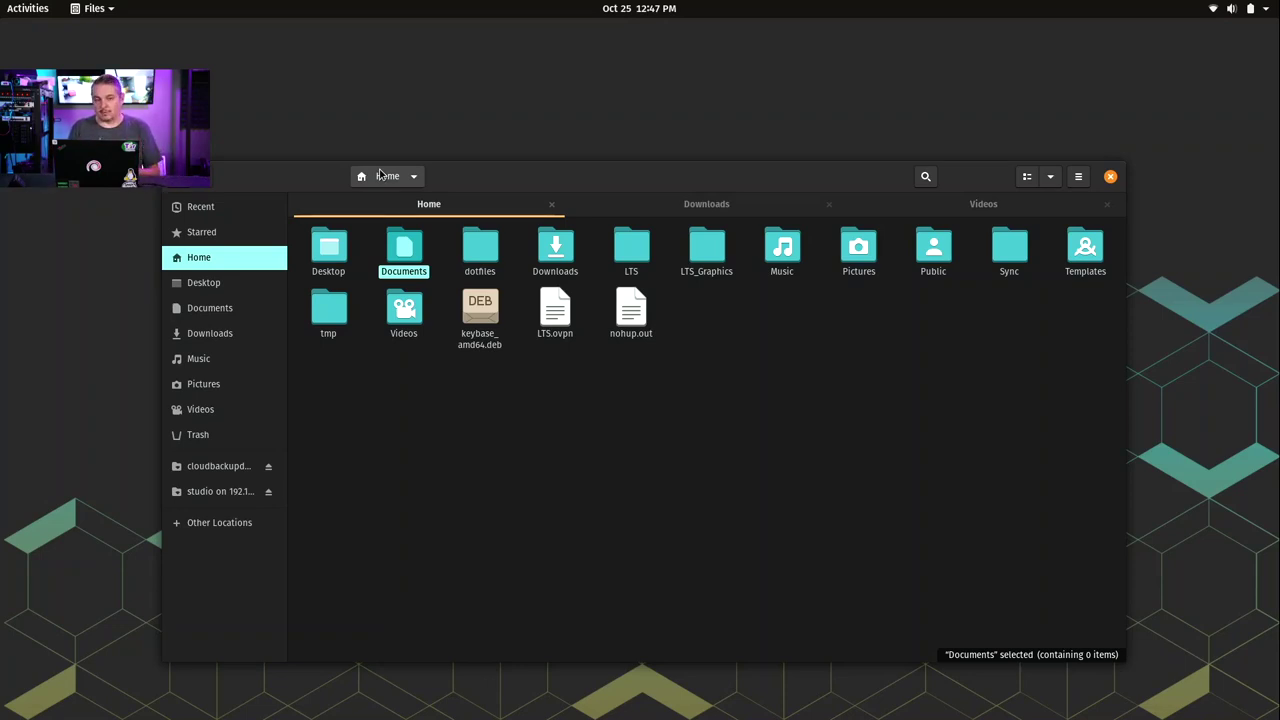
From the Downloads tab, open the Archive folder on the cloudbackupdemo share.
left_click(588, 200)
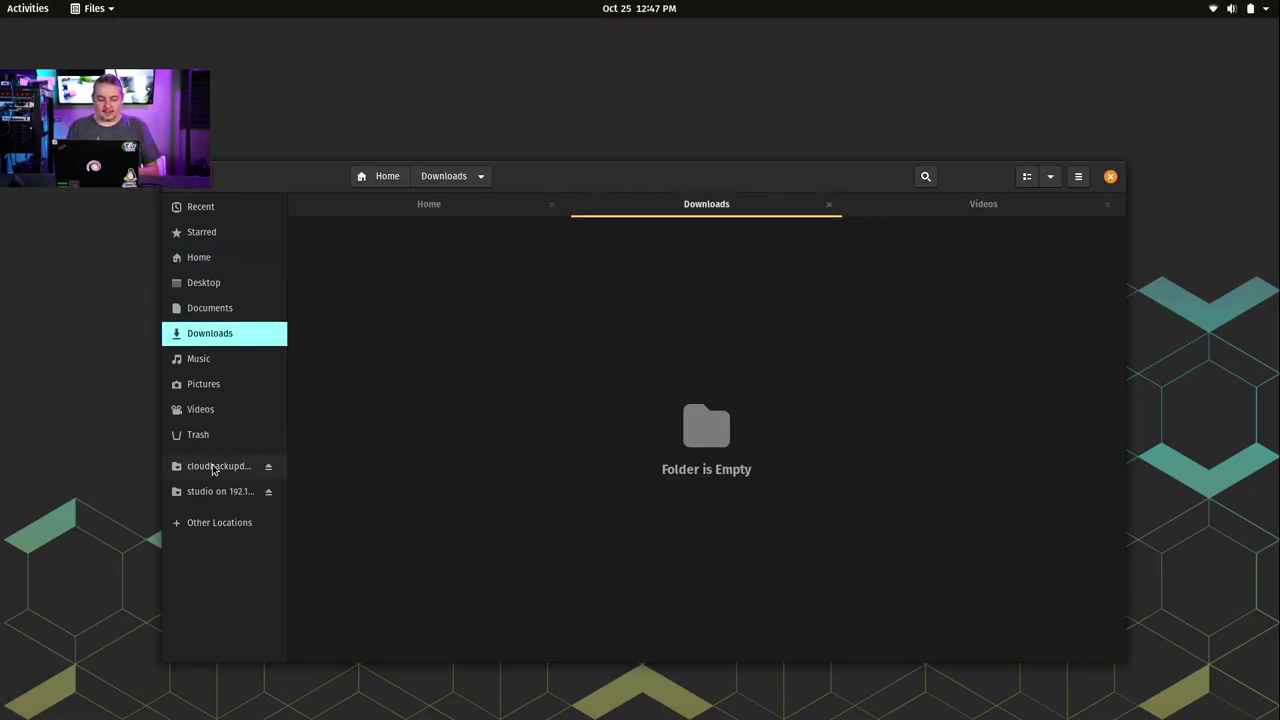
left_click(208, 467)
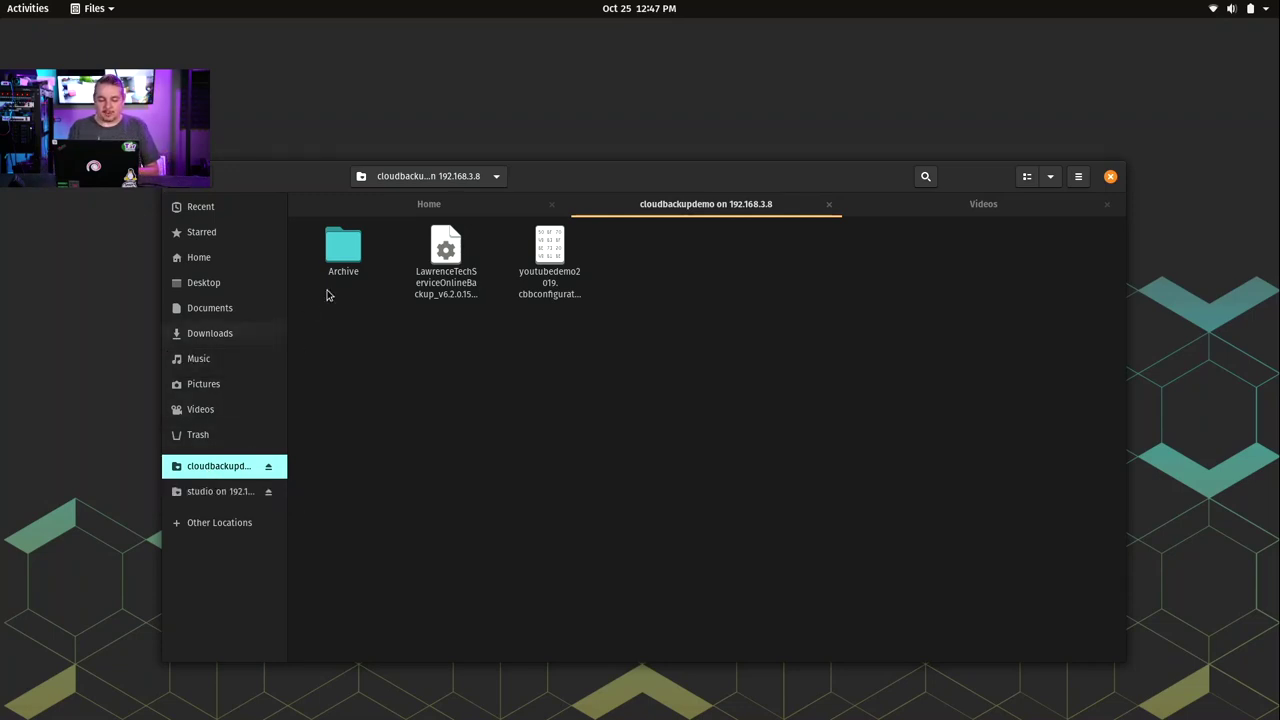
double_click(343, 252)
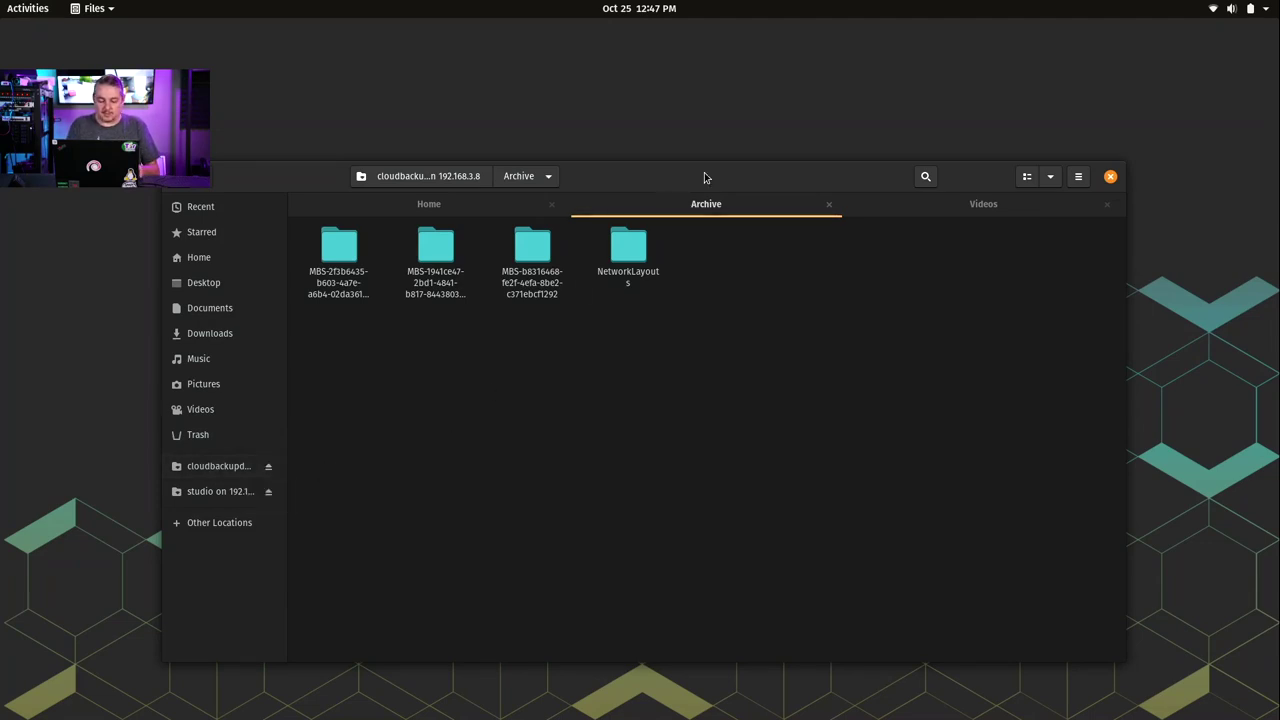
Step through the Archive folder's smb location path with word-wise selection keys.
key("ctrl+l")
key("Right")
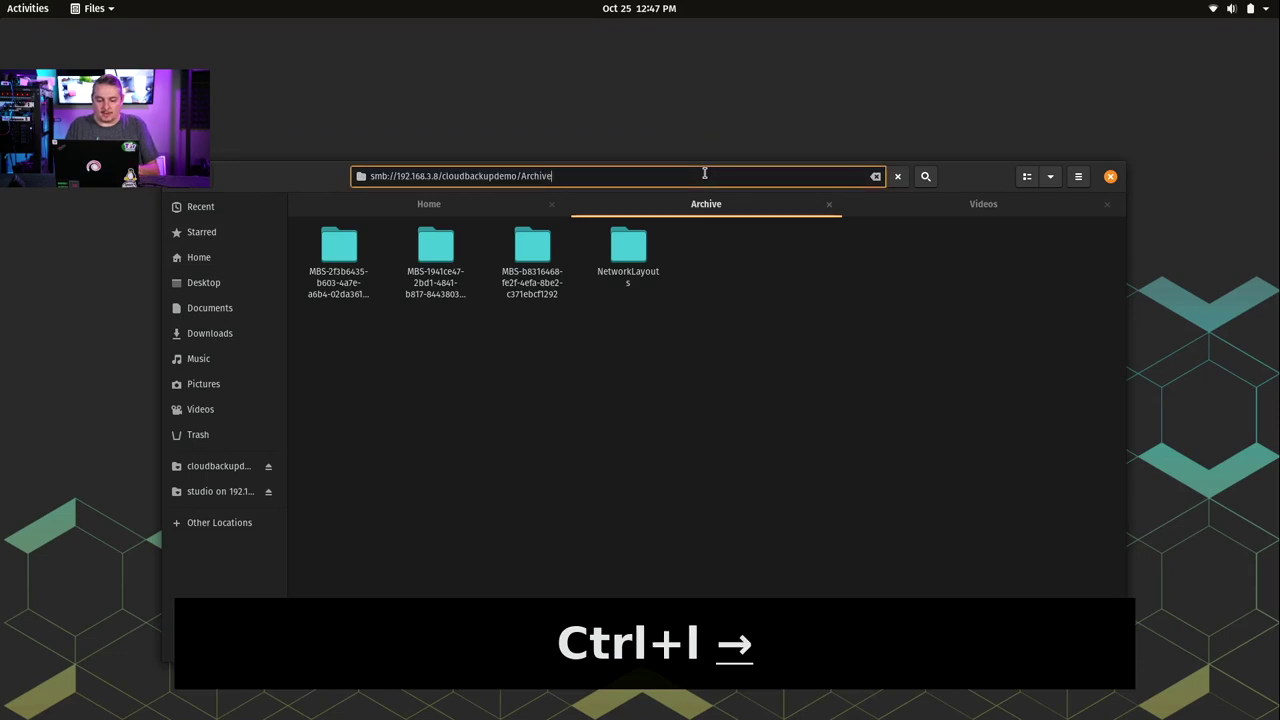
key("ctrl+shift+Left")
key("ctrl+shift+Left")
key("ctrl+shift+Left")
key("ctrl+shift+Left")
key("ctrl+Left")
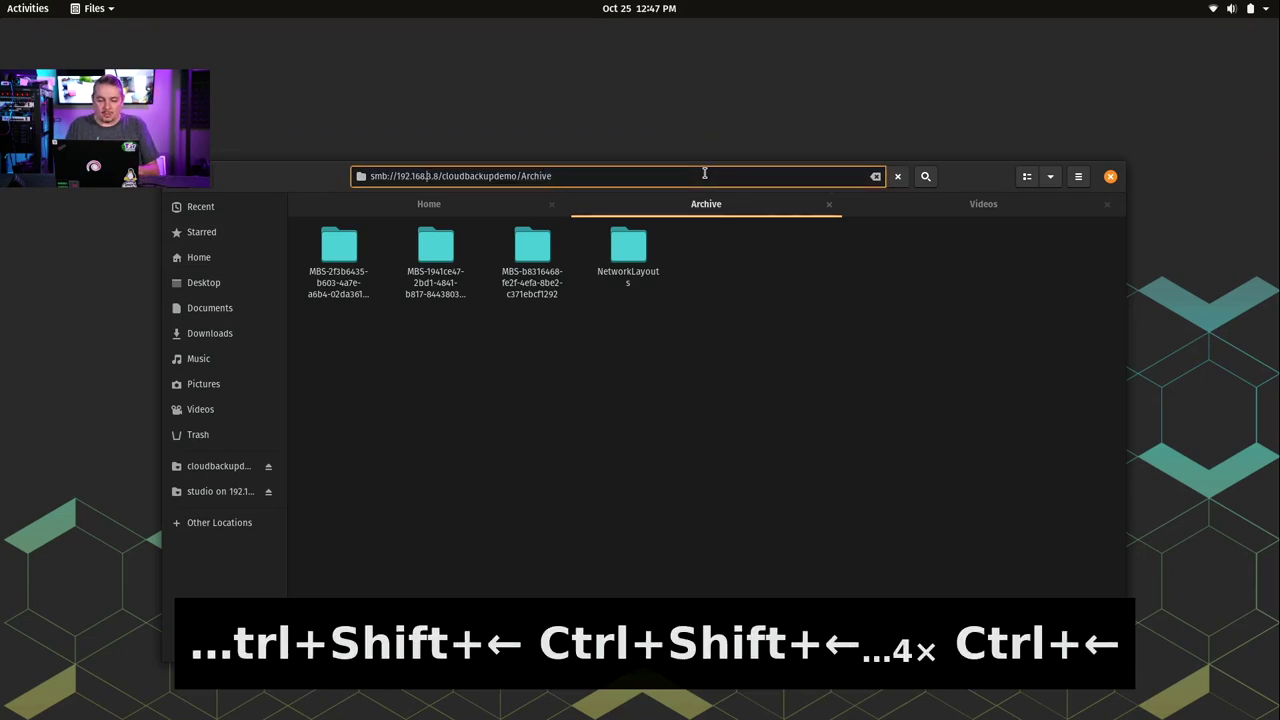
key("ctrl+Left")
key("ctrl+Right")
key("ctrl+Right")
key("ctrl+Right")
key("ctrl+Right")
key("ctrl+shift+Right")
key("ctrl+shift+Right")
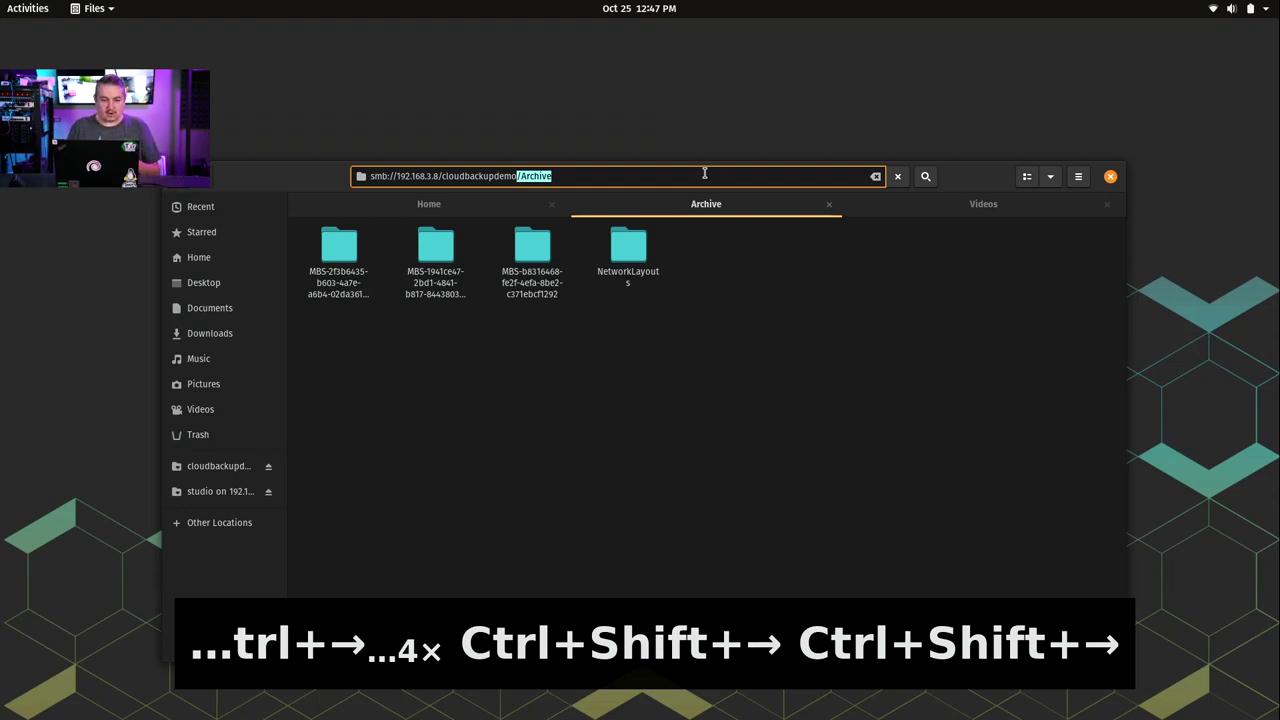
key("Right")
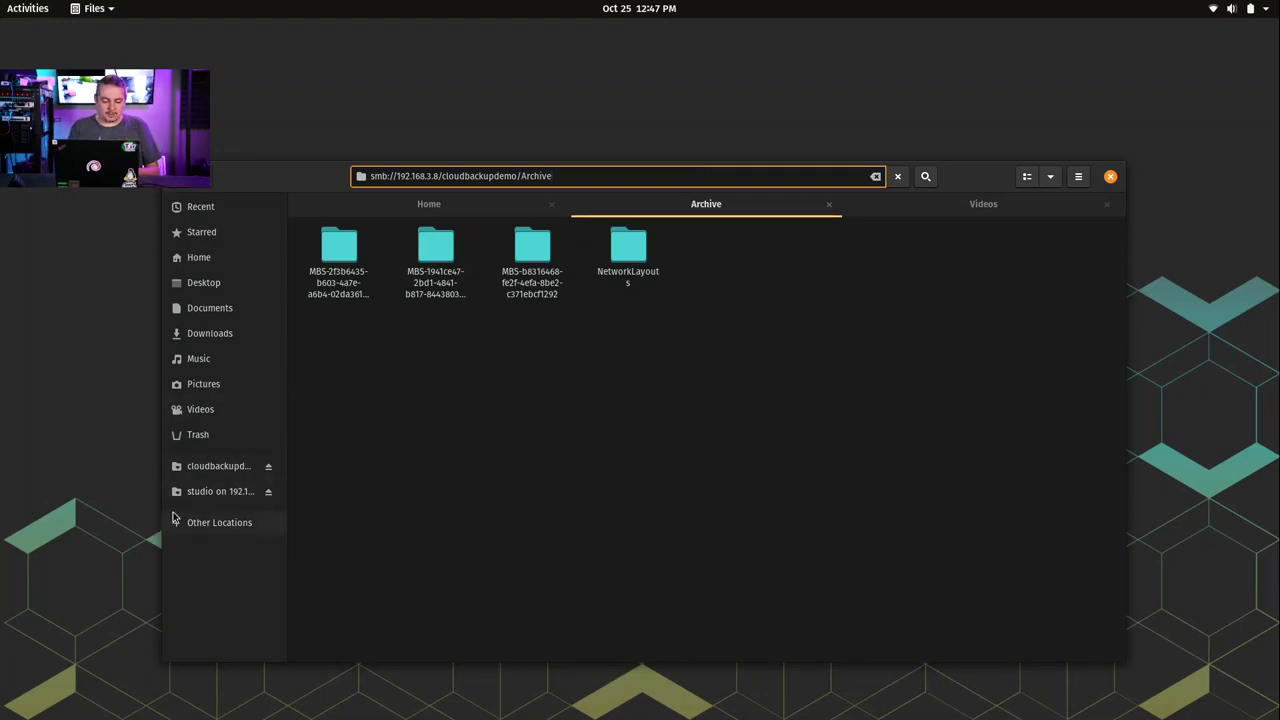
Unmount the studio share and enter the address smb://192.168.3.4/studio in the location bar.
left_click(214, 491)
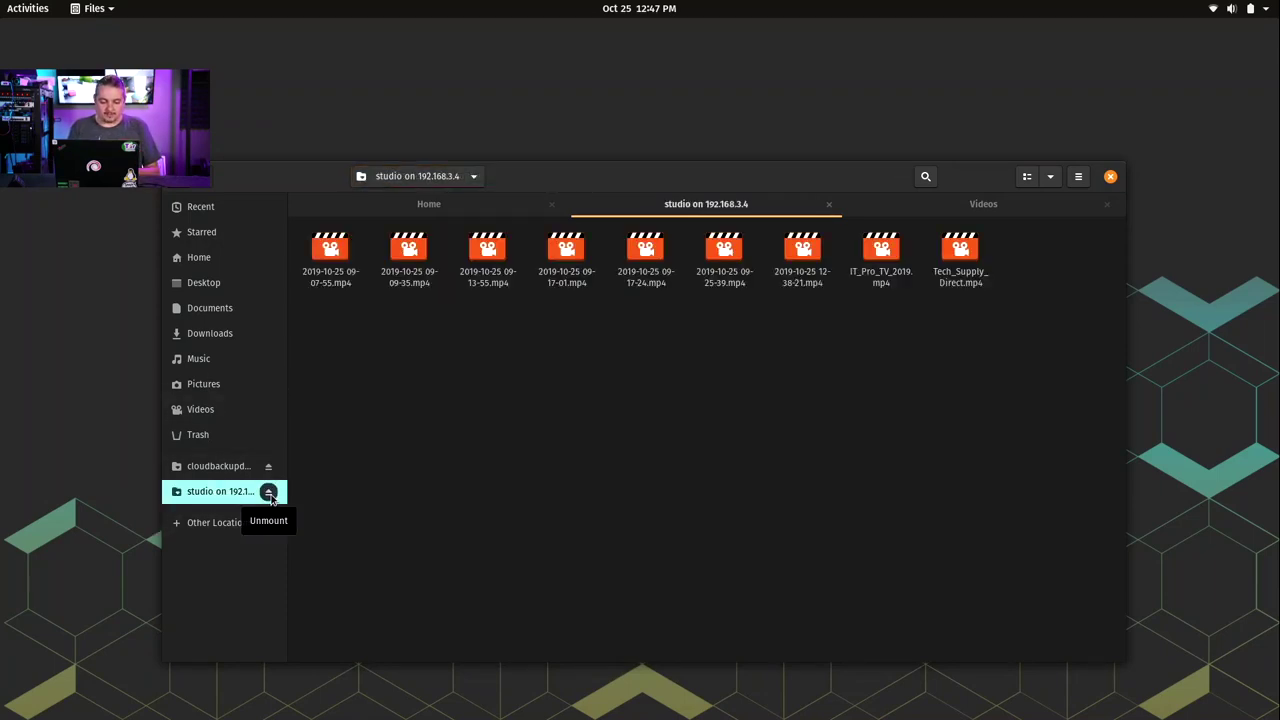
left_click(268, 493)
key("ctrl+l")
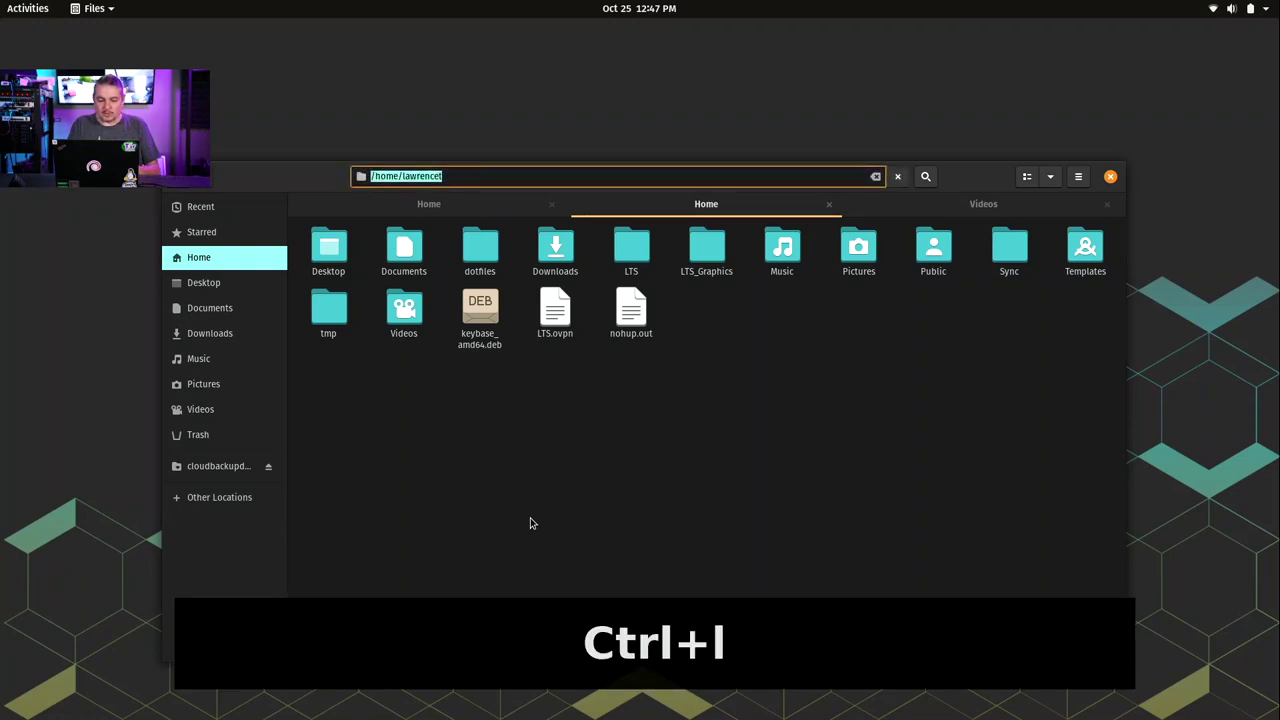
type("smb:")
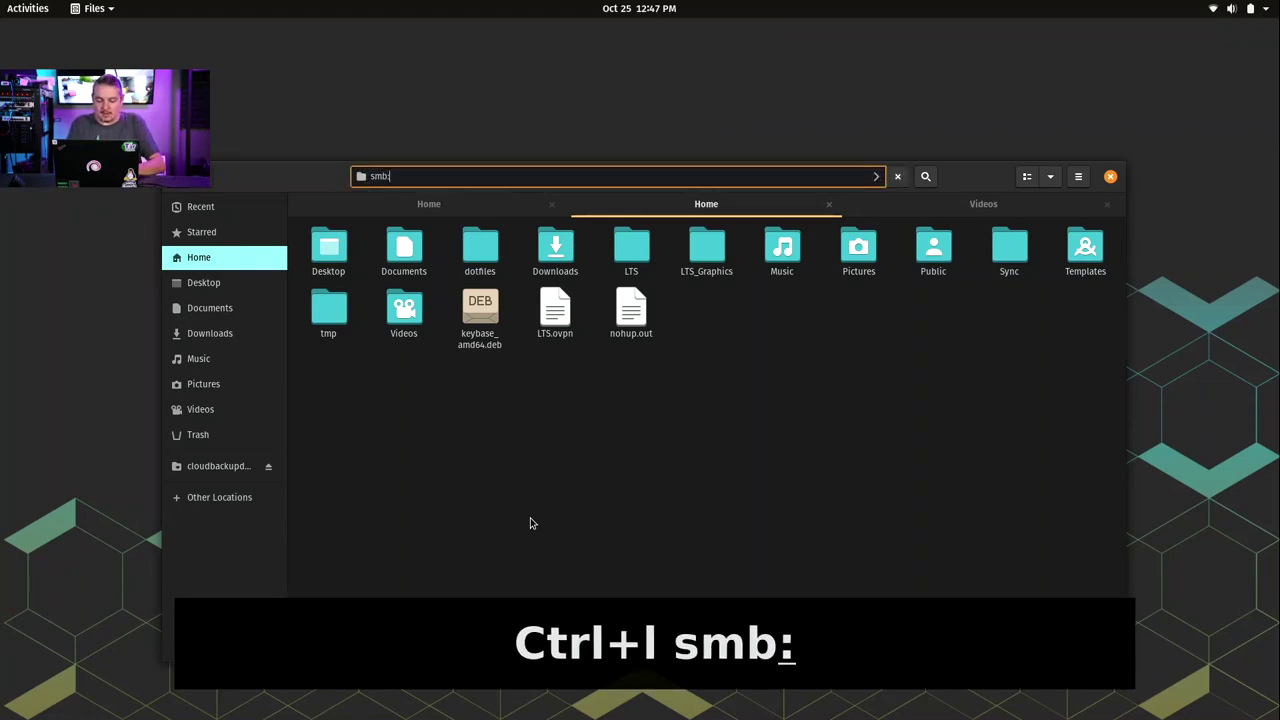
type("//192.168.")
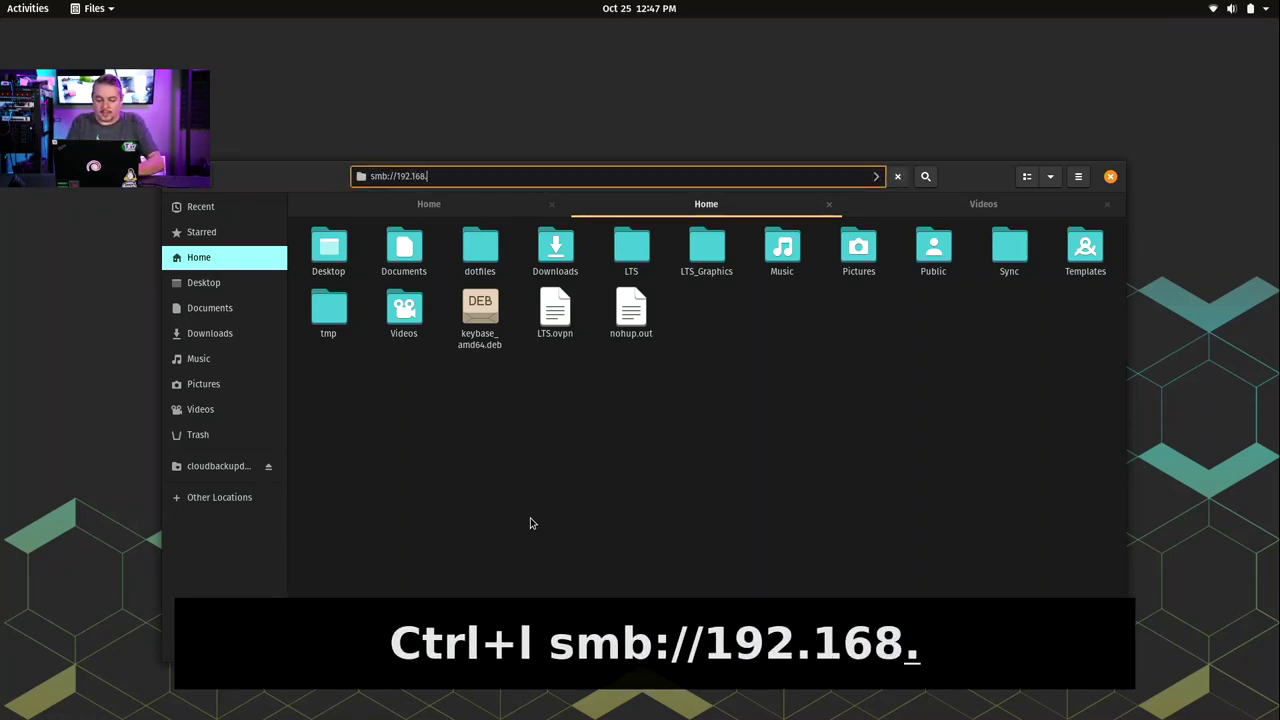
type("3.4")
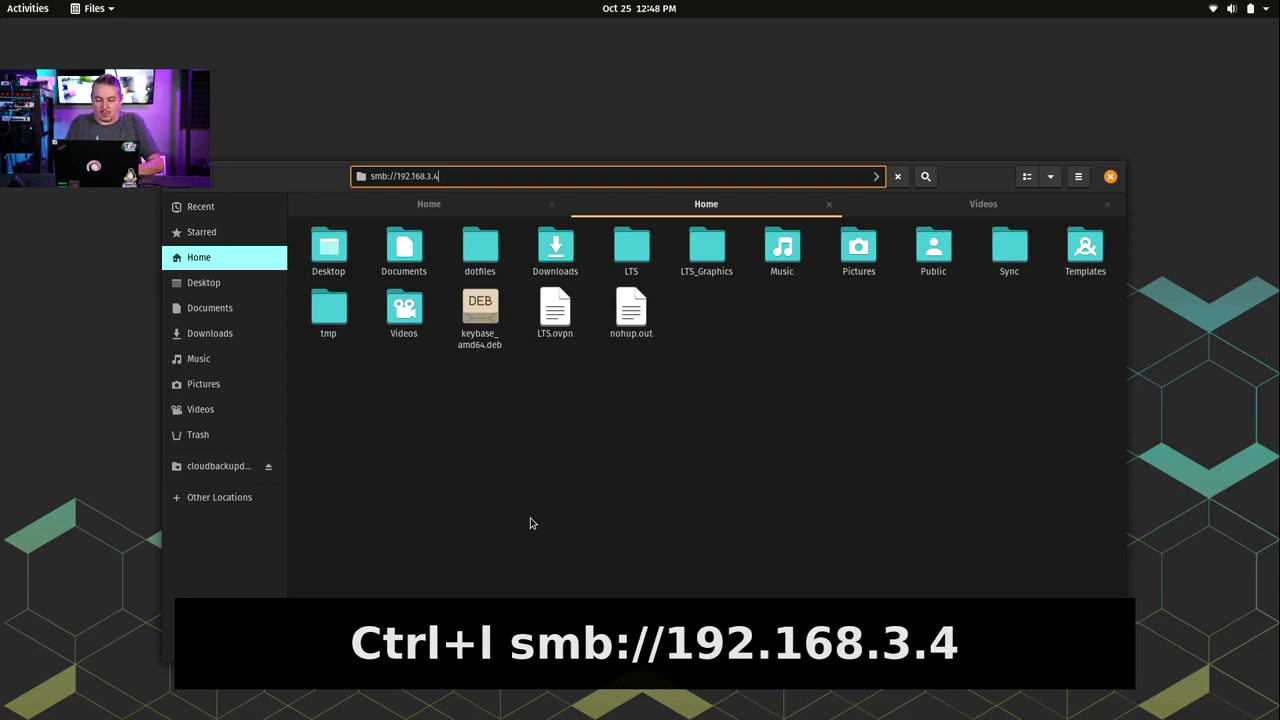
type("/stuiod")
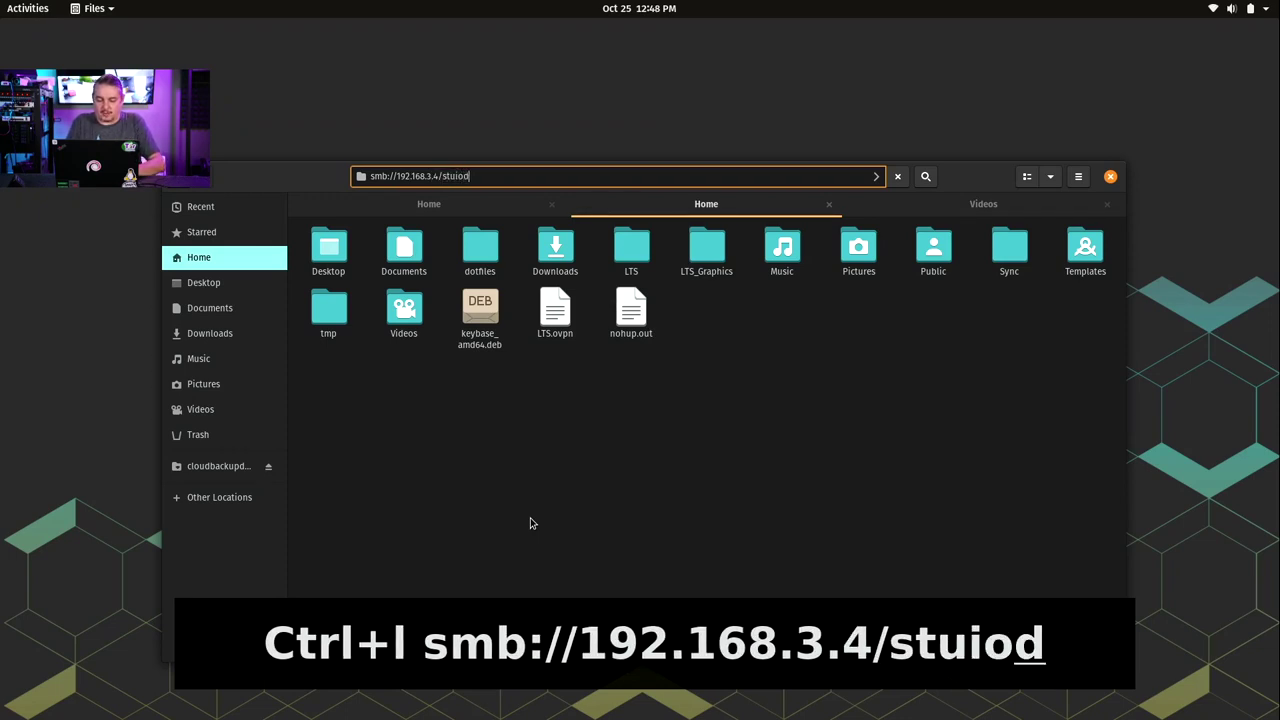
key("BackSpace")
key("BackSpace")
key("BackSpace")
type("dio")
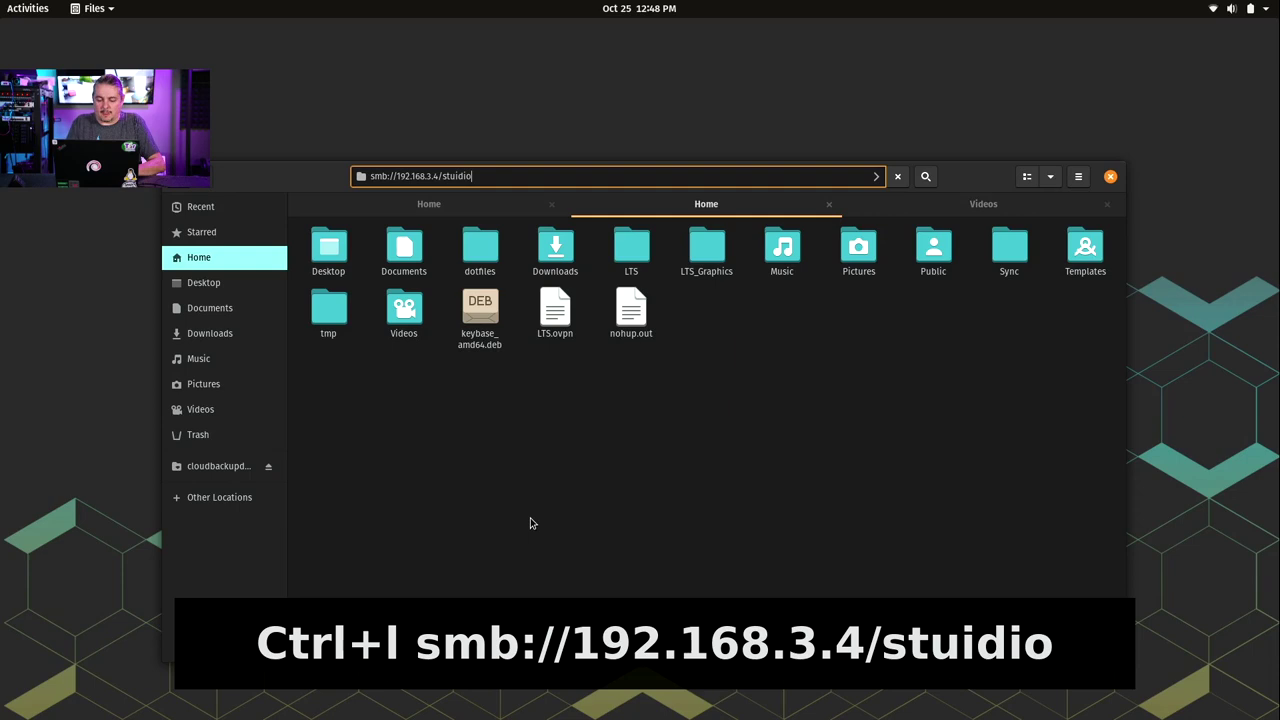
key("Return")
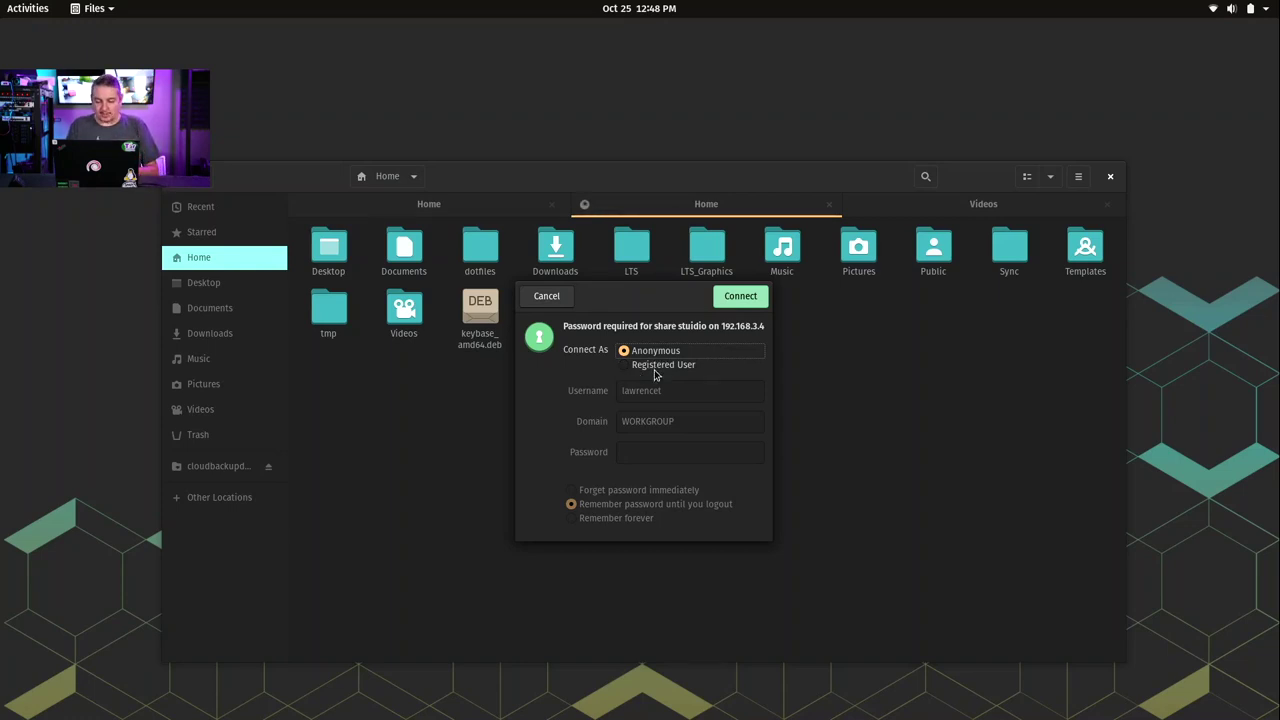
Connect anonymously, dismiss the mount error, and re-enter the corrected studio share address.
left_click(741, 299)
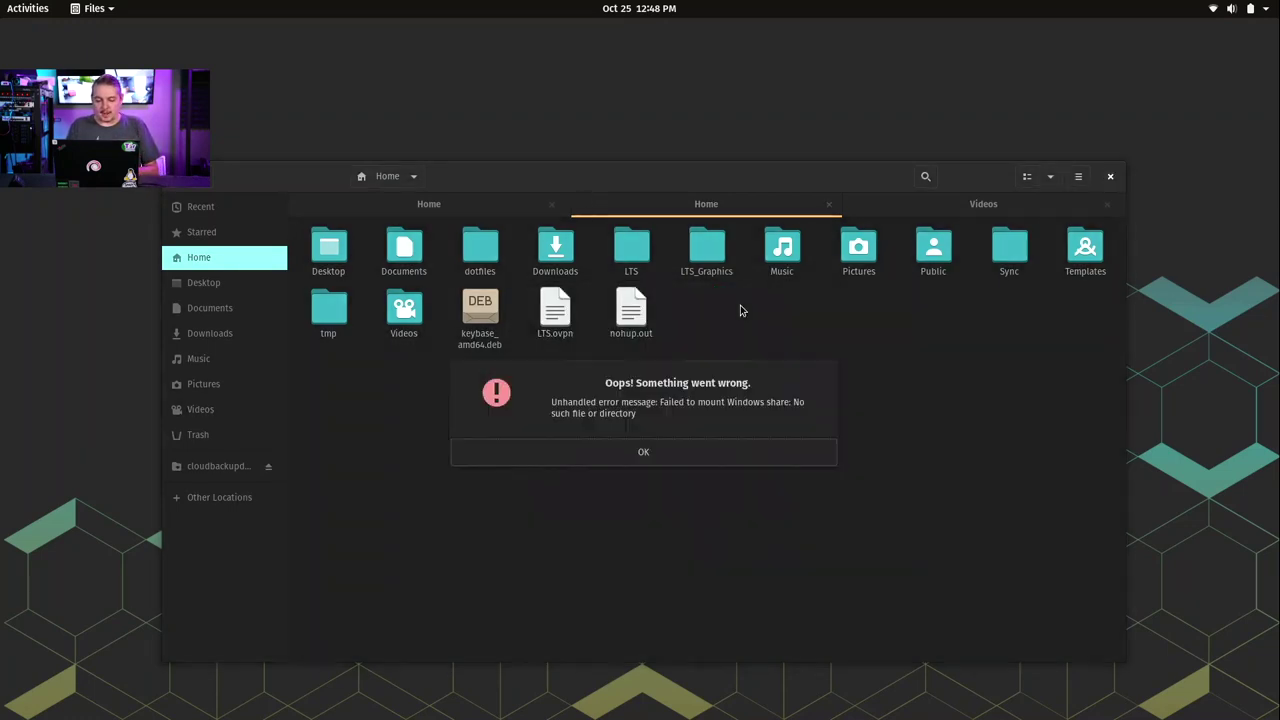
left_click(648, 451)
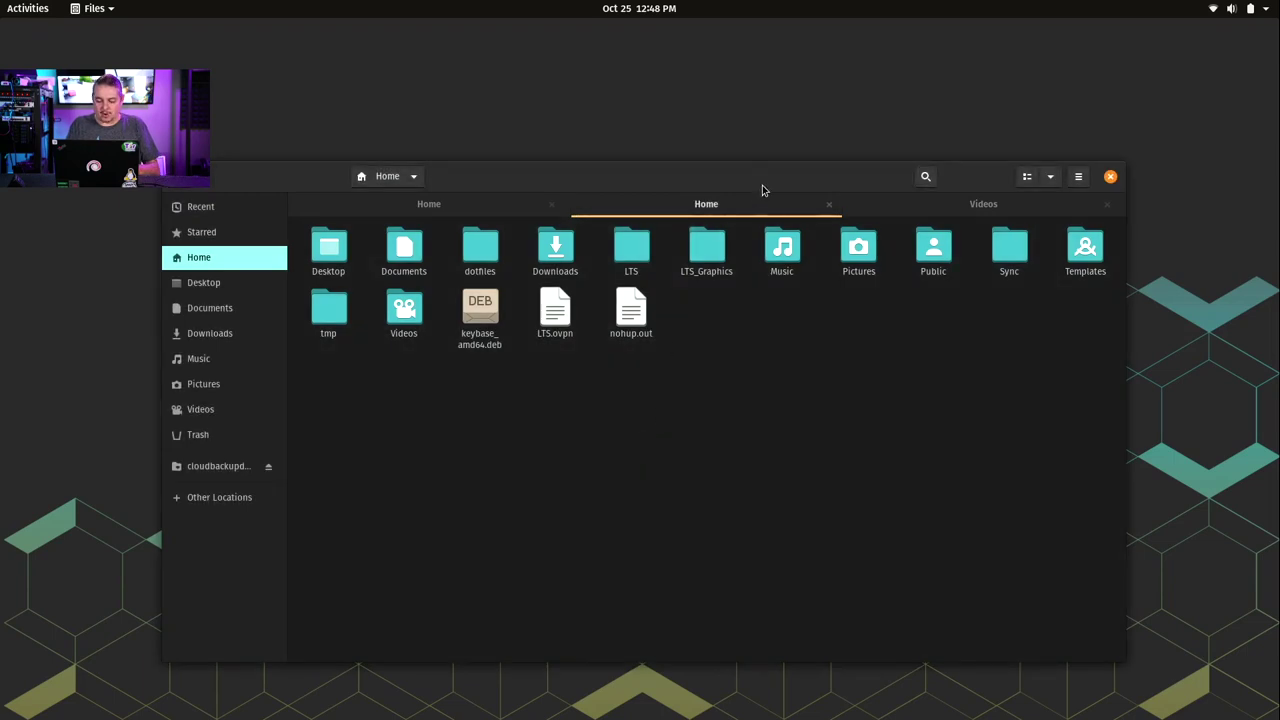
key("ctrl+l")
key("ctrl+Right")
key("BackSpace")
key("BackSpace")
key("BackSpace")
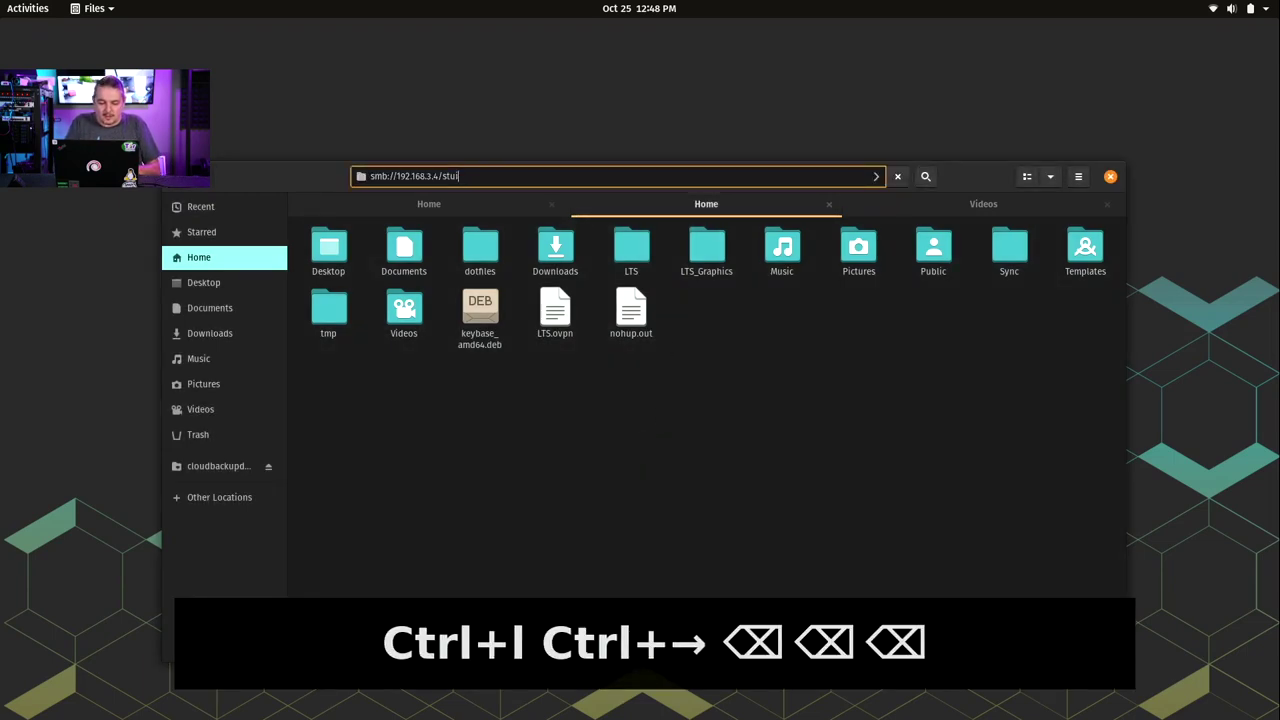
key("BackSpace")
type("dio")
key("Return")
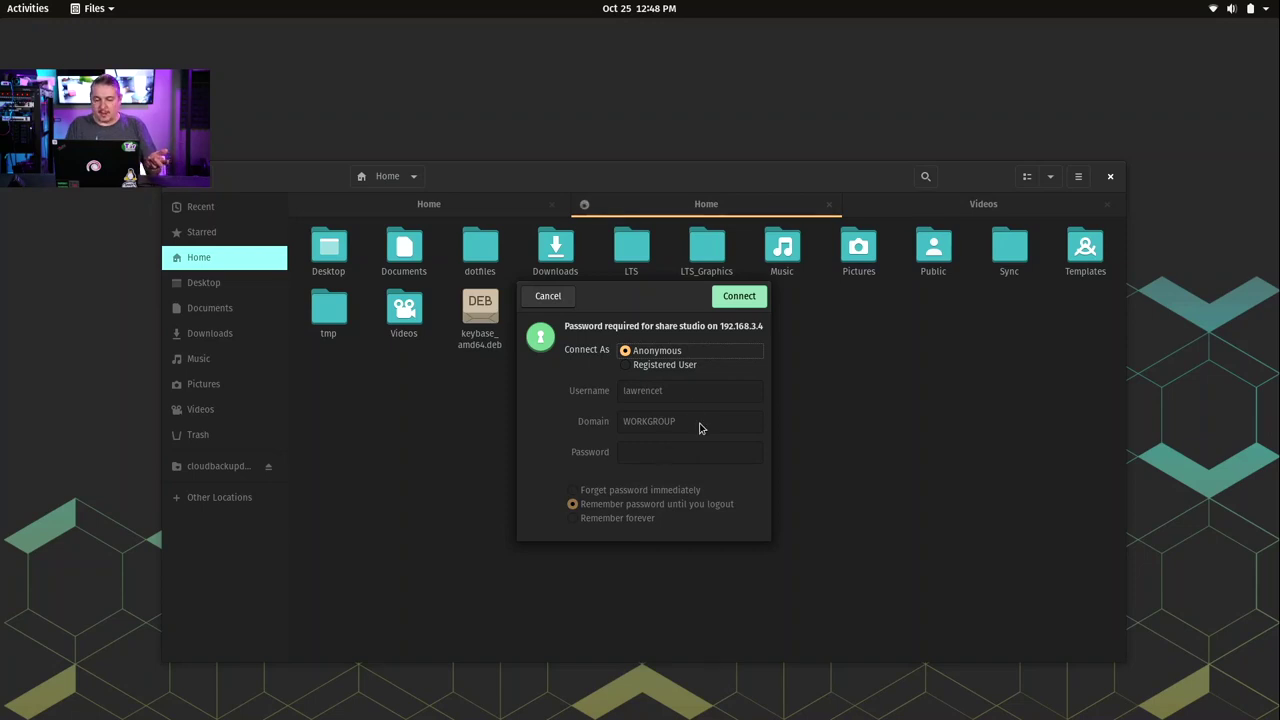
Connect to the studio share anonymously, close Files, and return to the Firefox workspace.
left_click(756, 300)
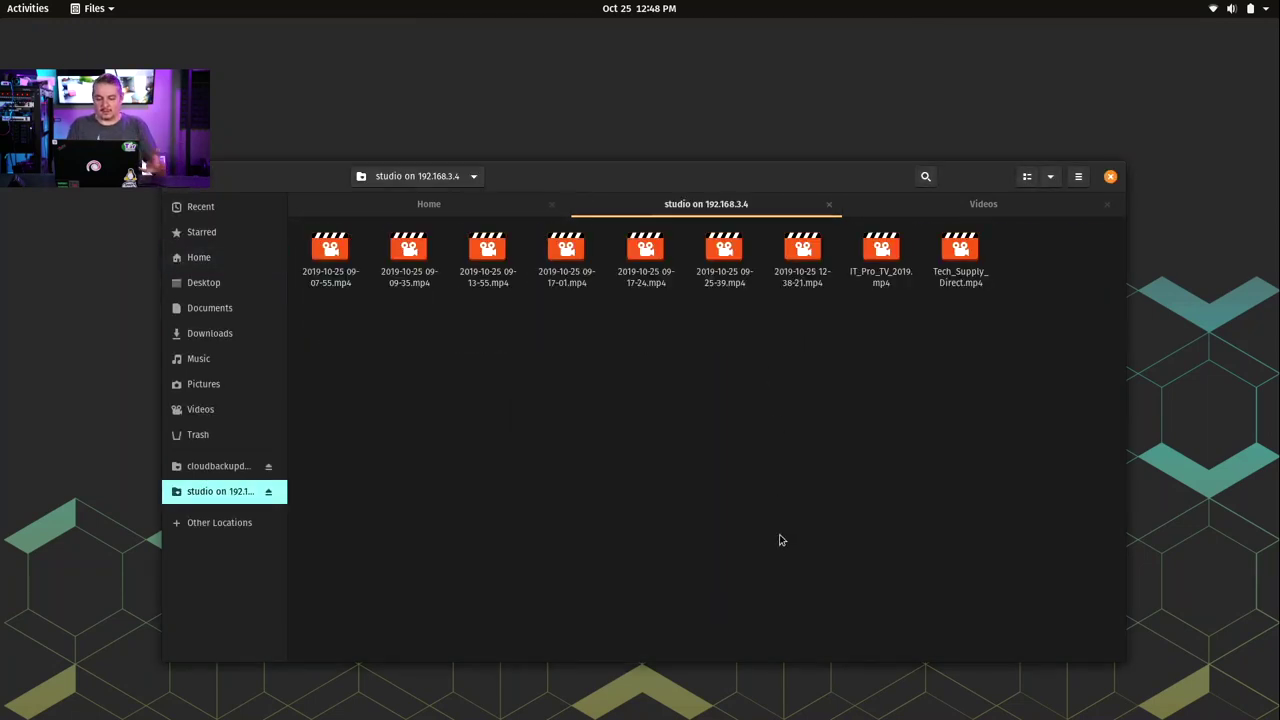
left_click(1110, 176)
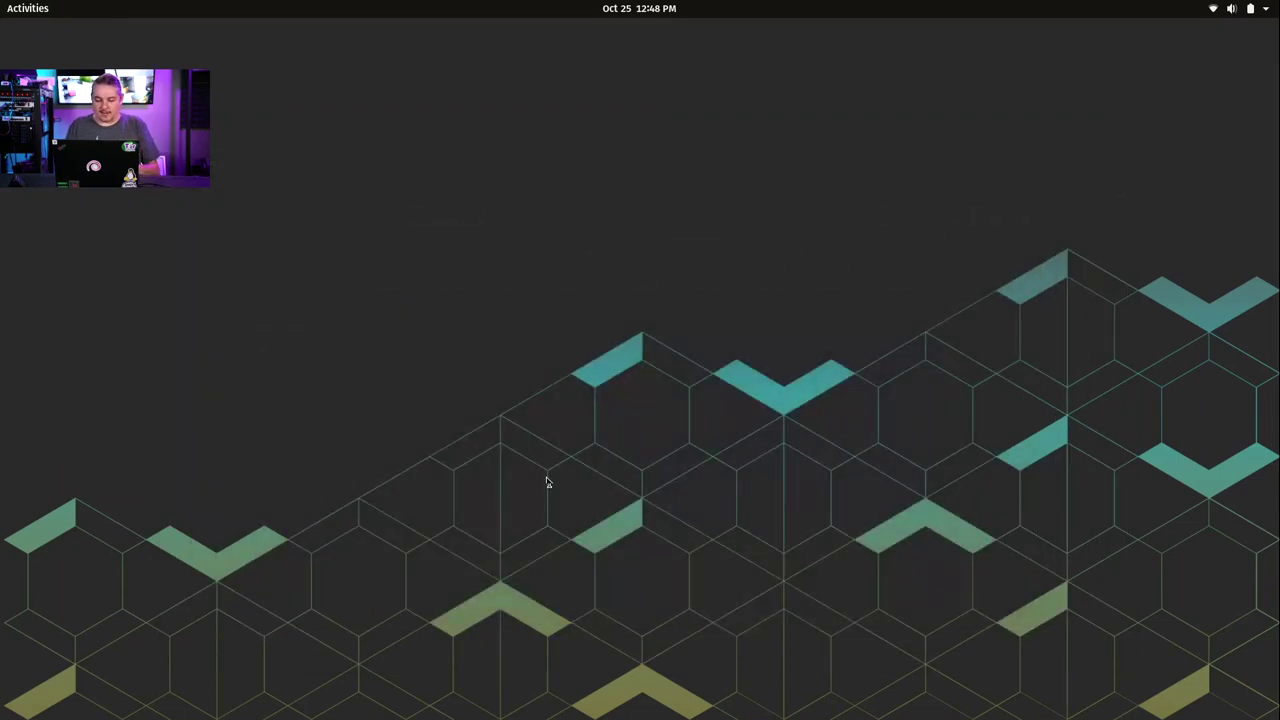
key("super+Up")
key("super+Down")
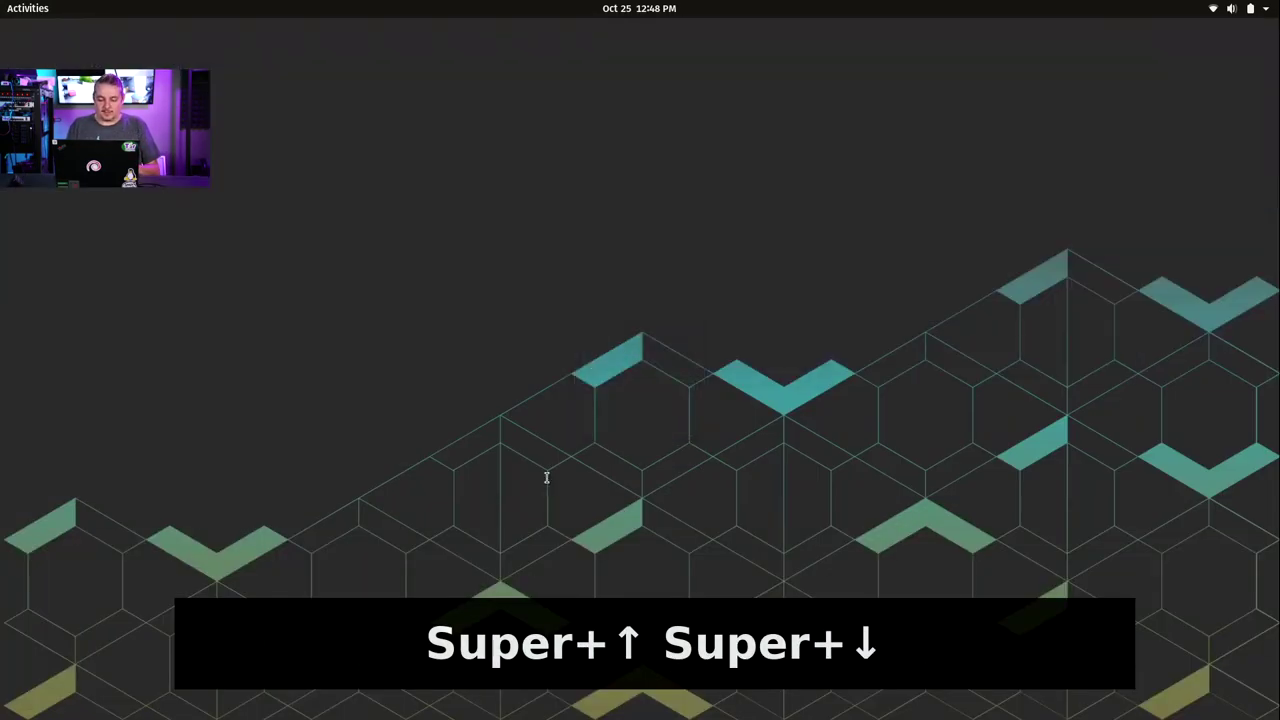
key("super+Up")
Launch Calculator from the applications grid and move it onto the second workspace.
key("super")
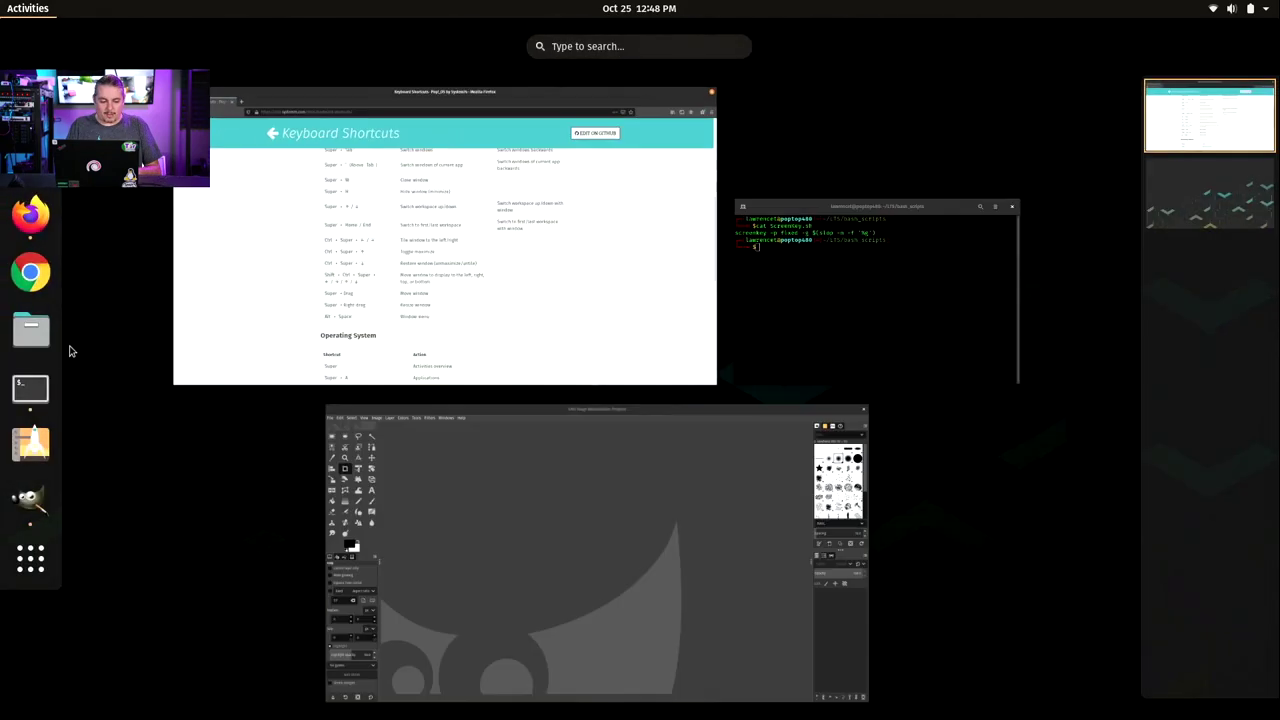
left_click(25, 556)
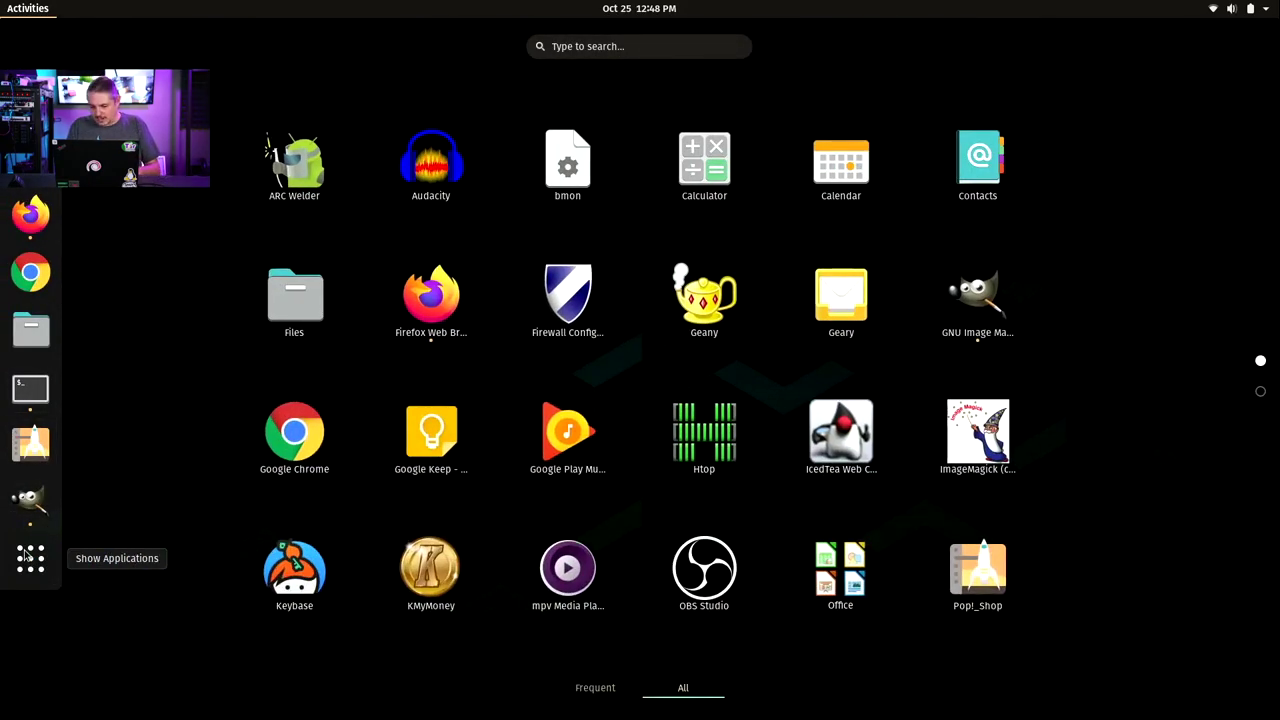
left_click(717, 166)
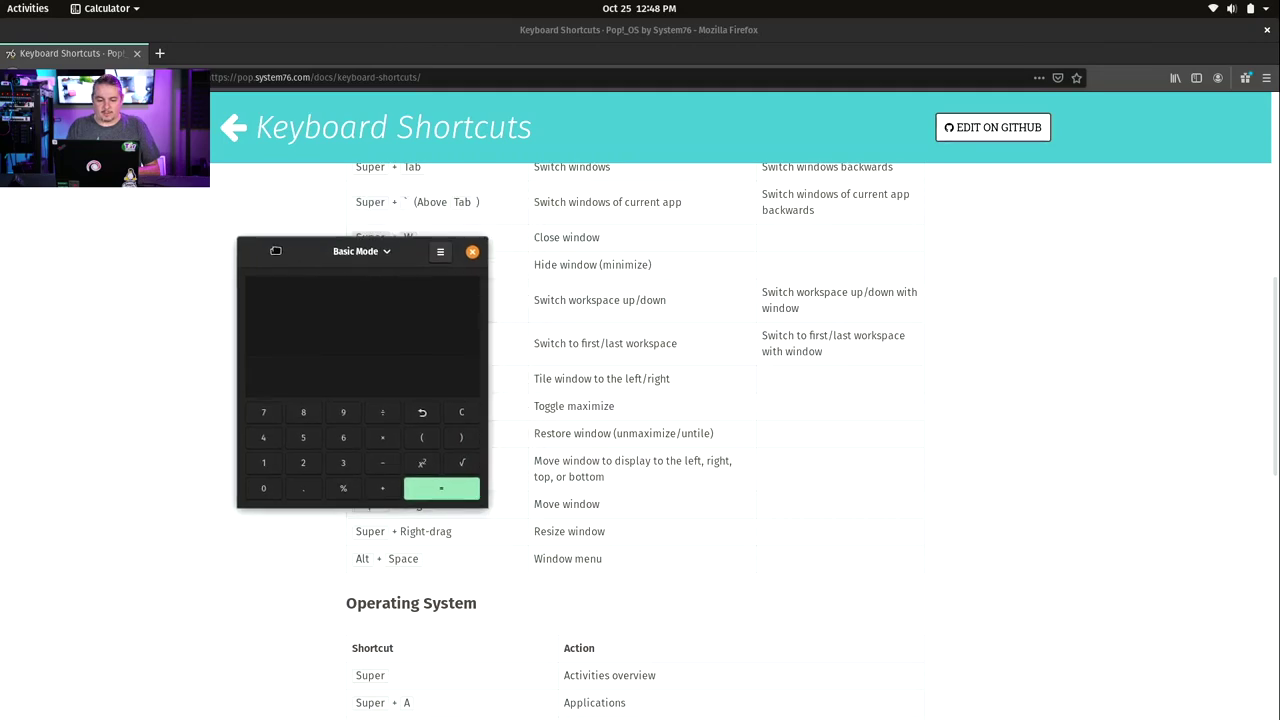
key("super")
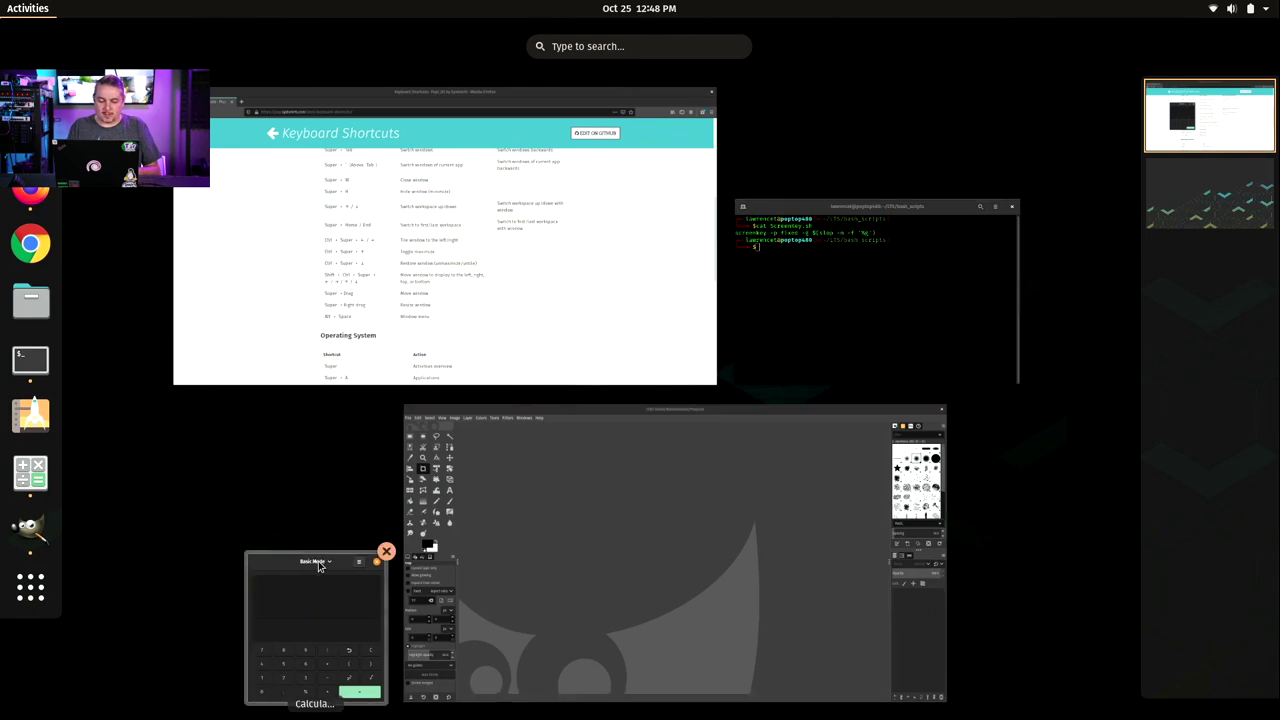
left_click_drag(318, 566, 1223, 180)
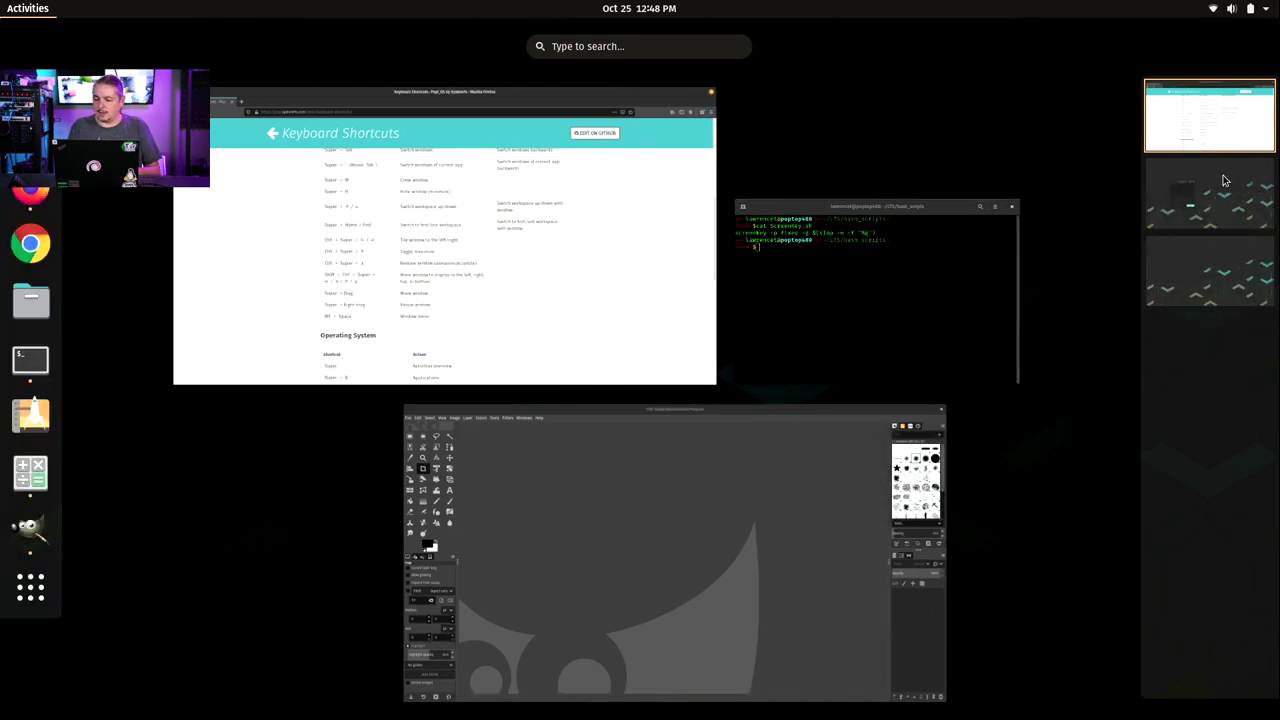
left_click(1223, 180)
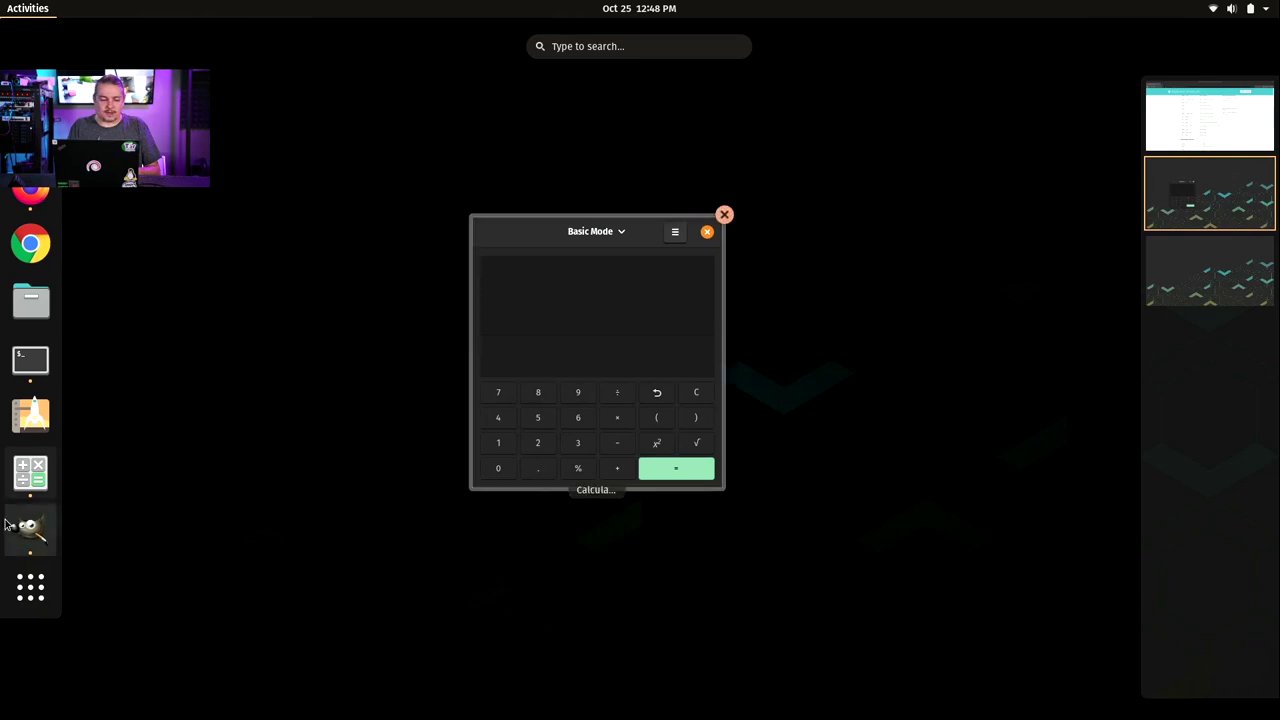
Search 'wr' in Activities and launch LibreOffice Writer.
key("super")
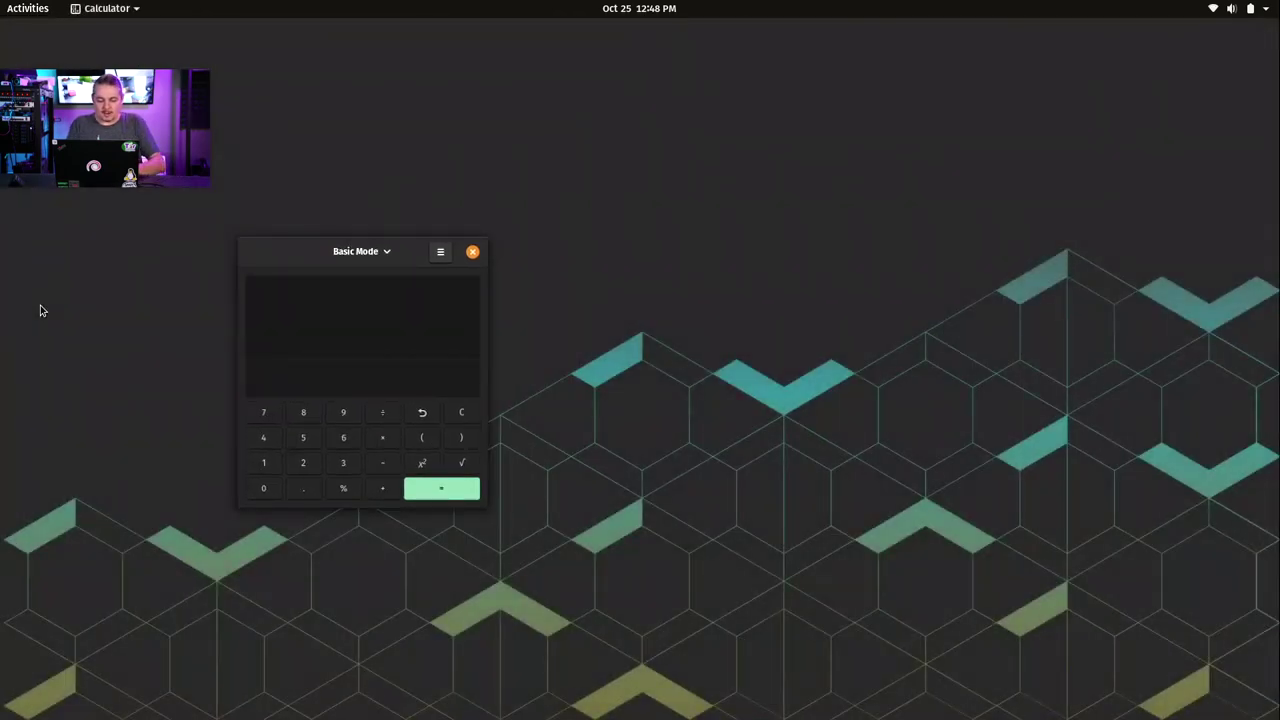
type("w")
key("BackSpace")
key("super")
type("wir")
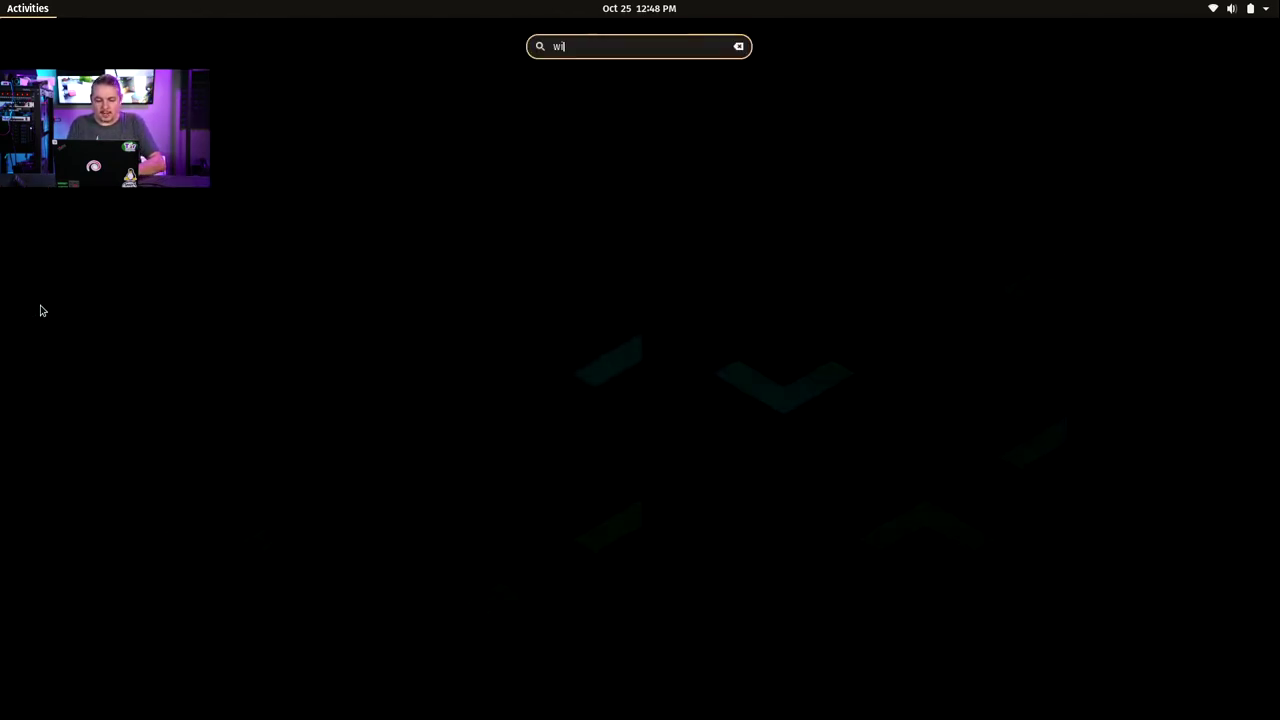
key("BackSpace")
type("r")
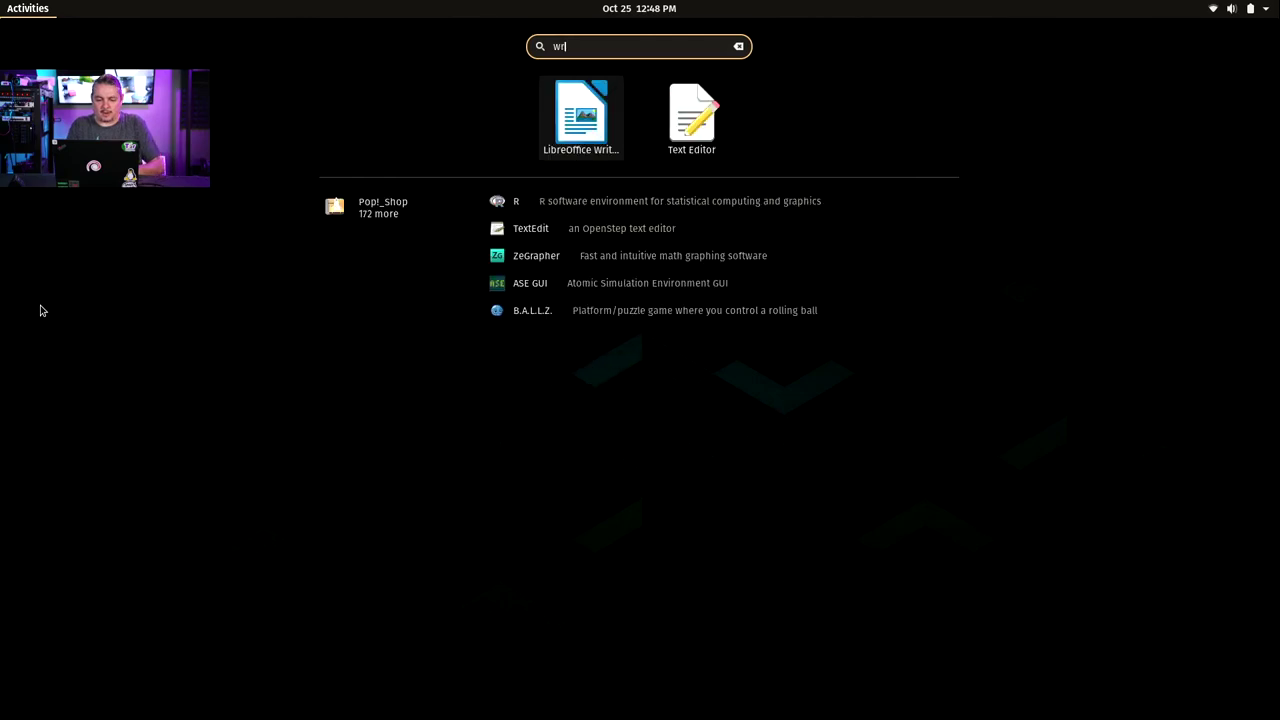
left_click(589, 121)
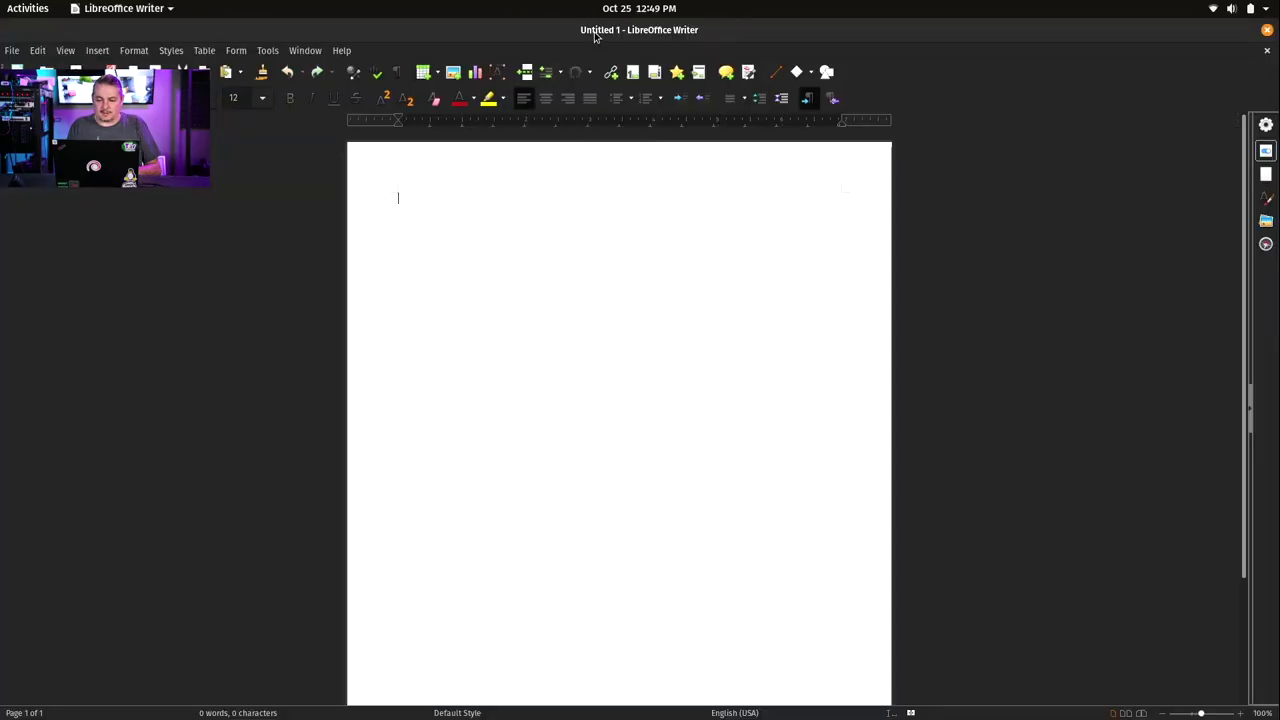
Move the Writer window to the third workspace and switch to the empty fourth one.
left_click_drag(596, 36, 622, 114)
key("super")
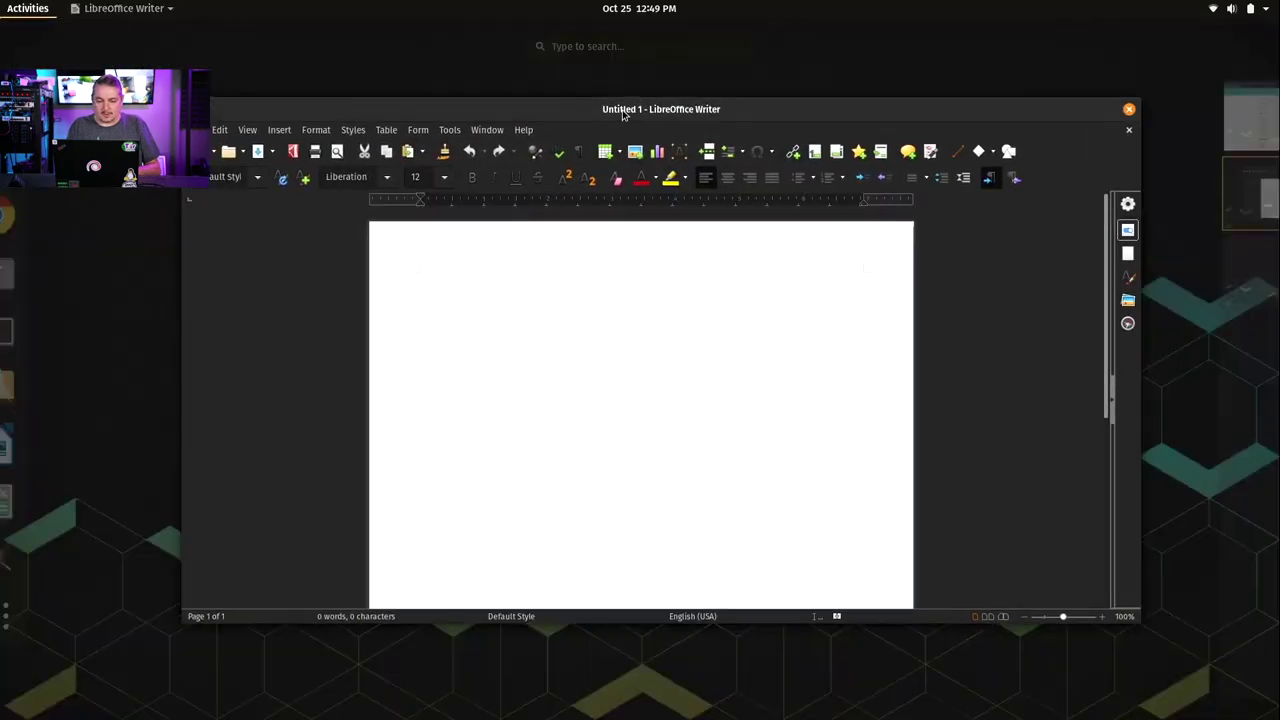
left_click_drag(718, 173, 1205, 272)
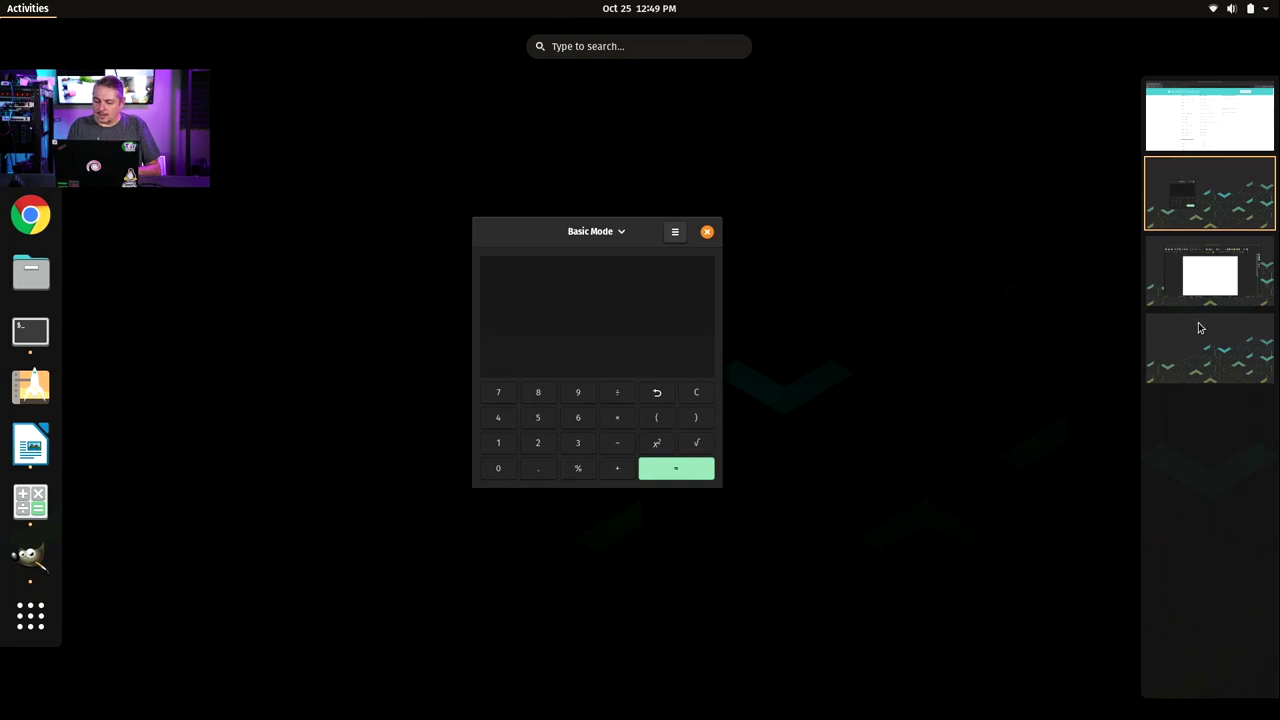
left_click(1205, 137)
left_click(1180, 225)
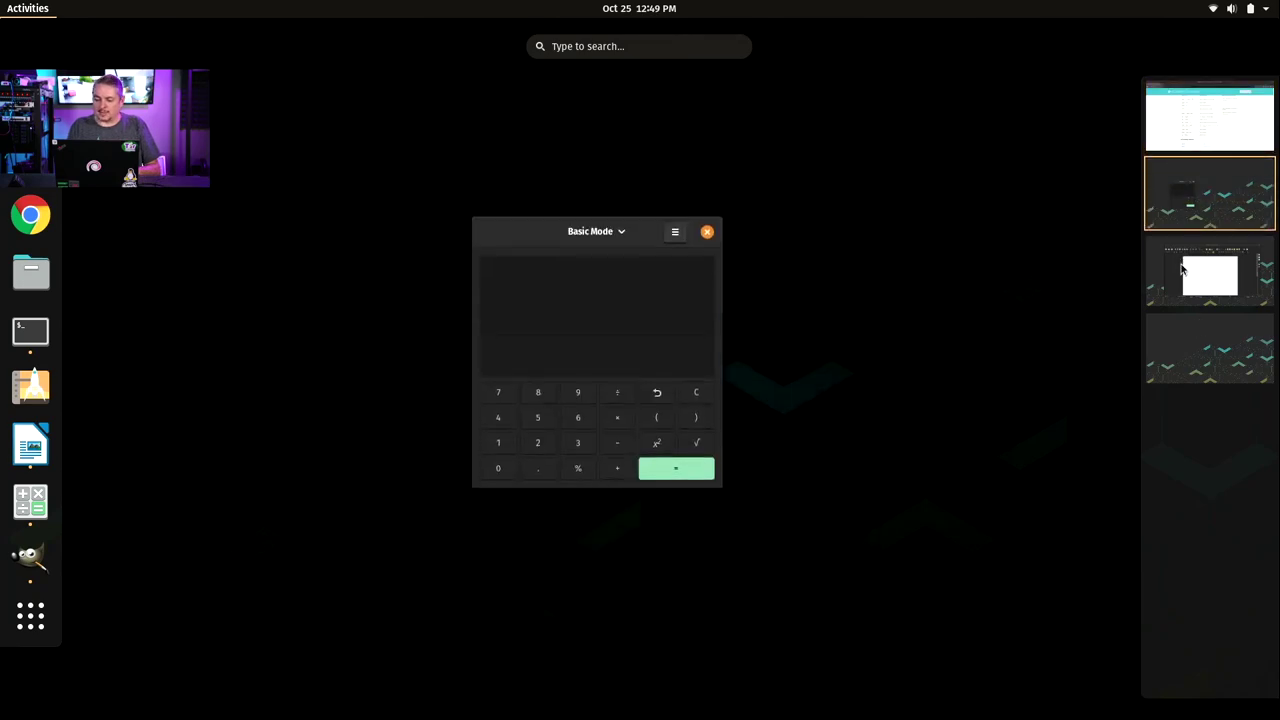
left_click(1205, 270)
left_click(1173, 372)
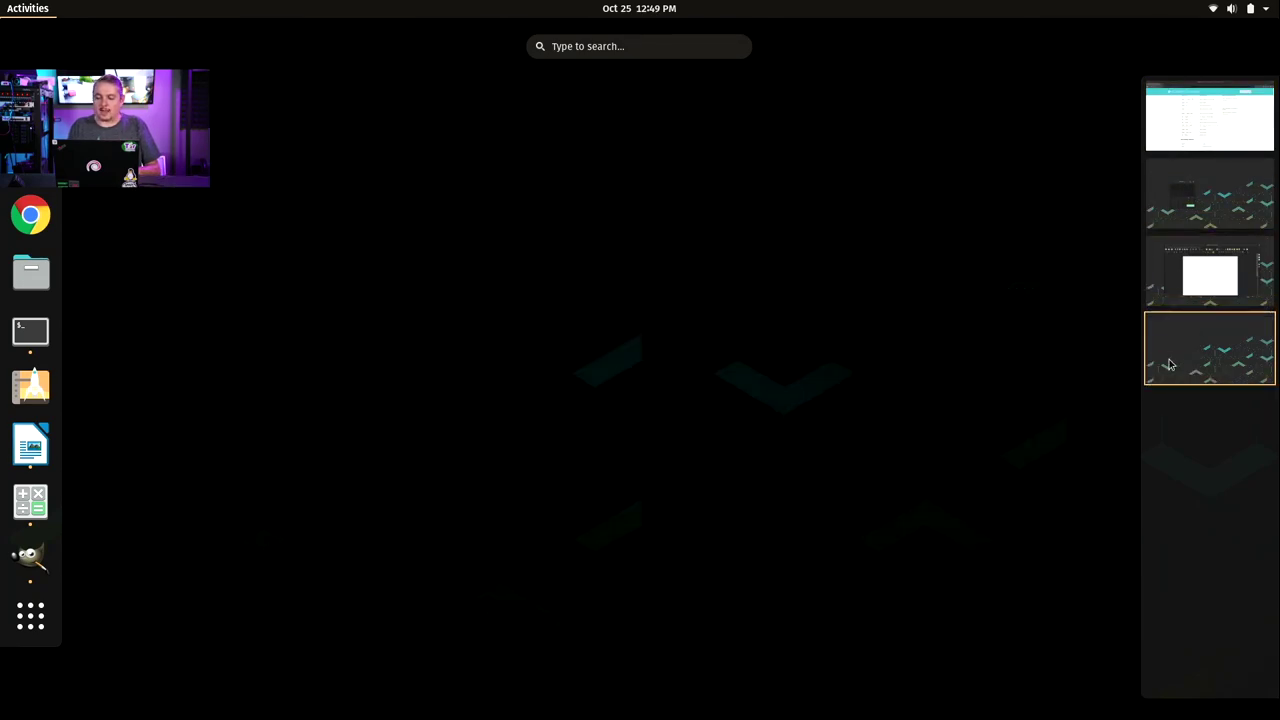
left_click(903, 370)
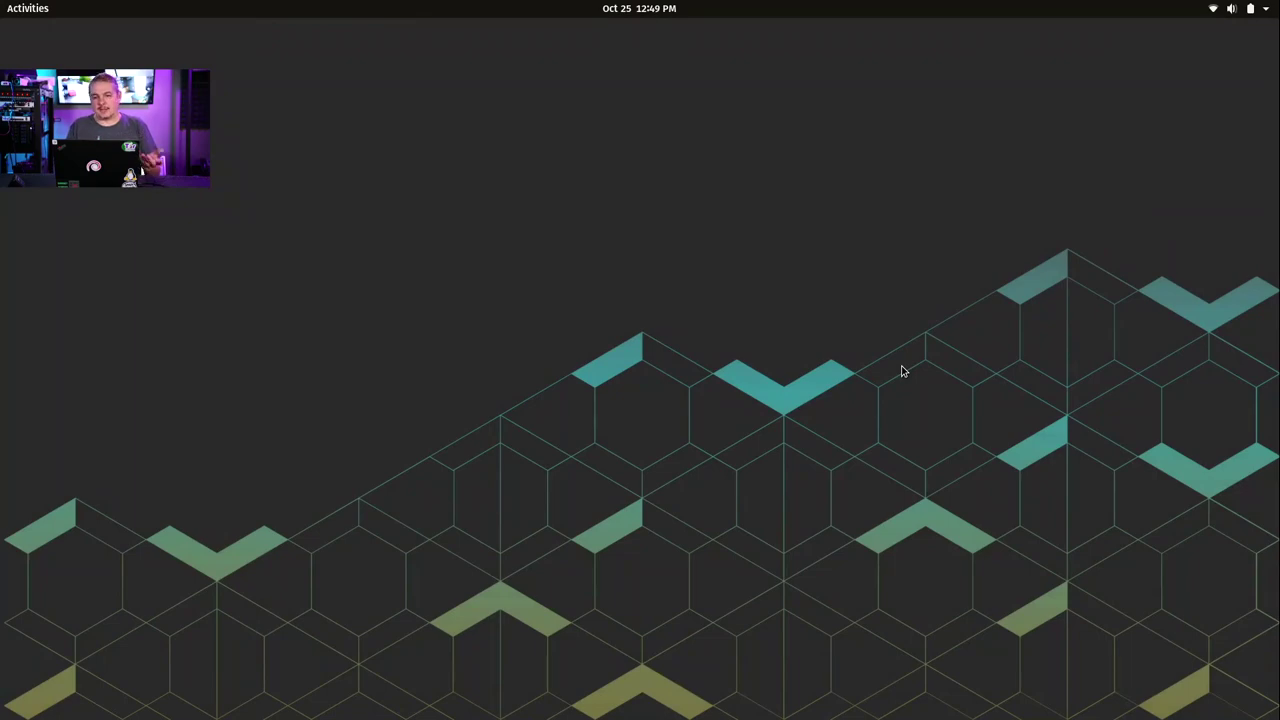
Cycle between the Writer, Calculator and Firefox workspaces with Super+Up/Down, ending on Firefox.
key("super+Up")
key("super+Up")
key("super+Up")
key("super+Up")
key("super+Up")
key("super+Up")
key("super+Down")
key("super+Down")
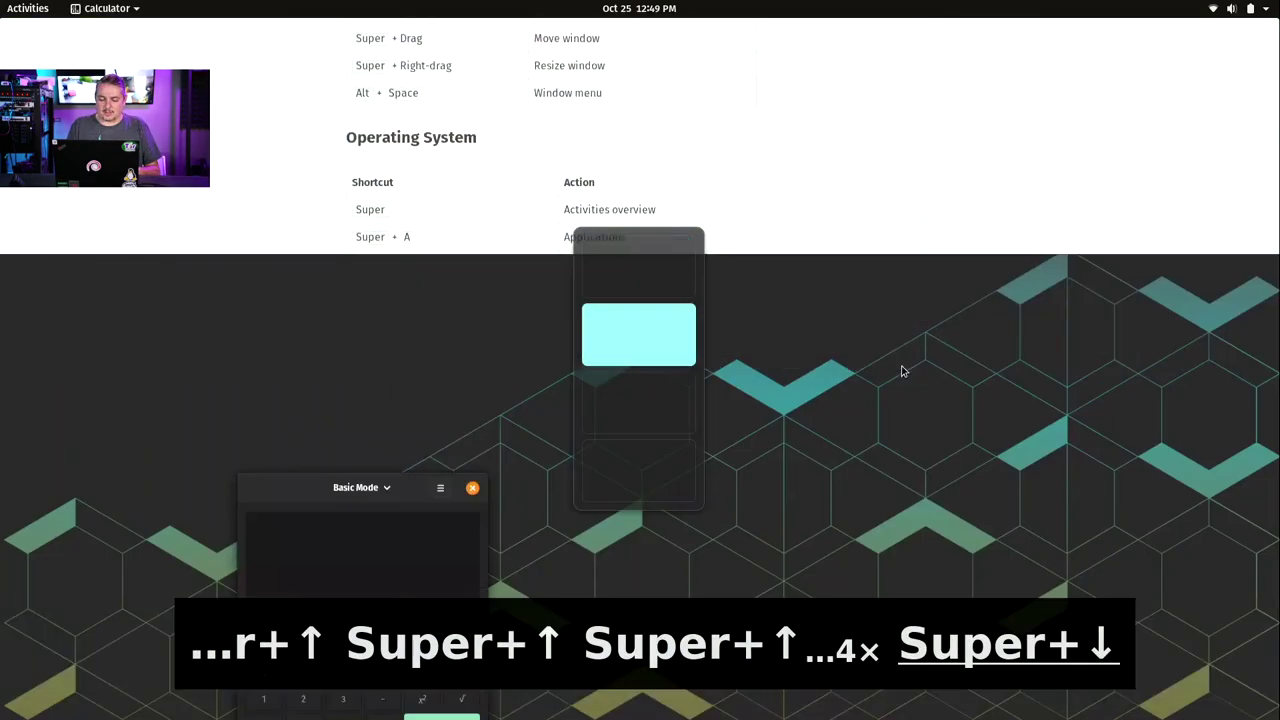
key("super+Up")
key("super+Up")
key("super+Up")
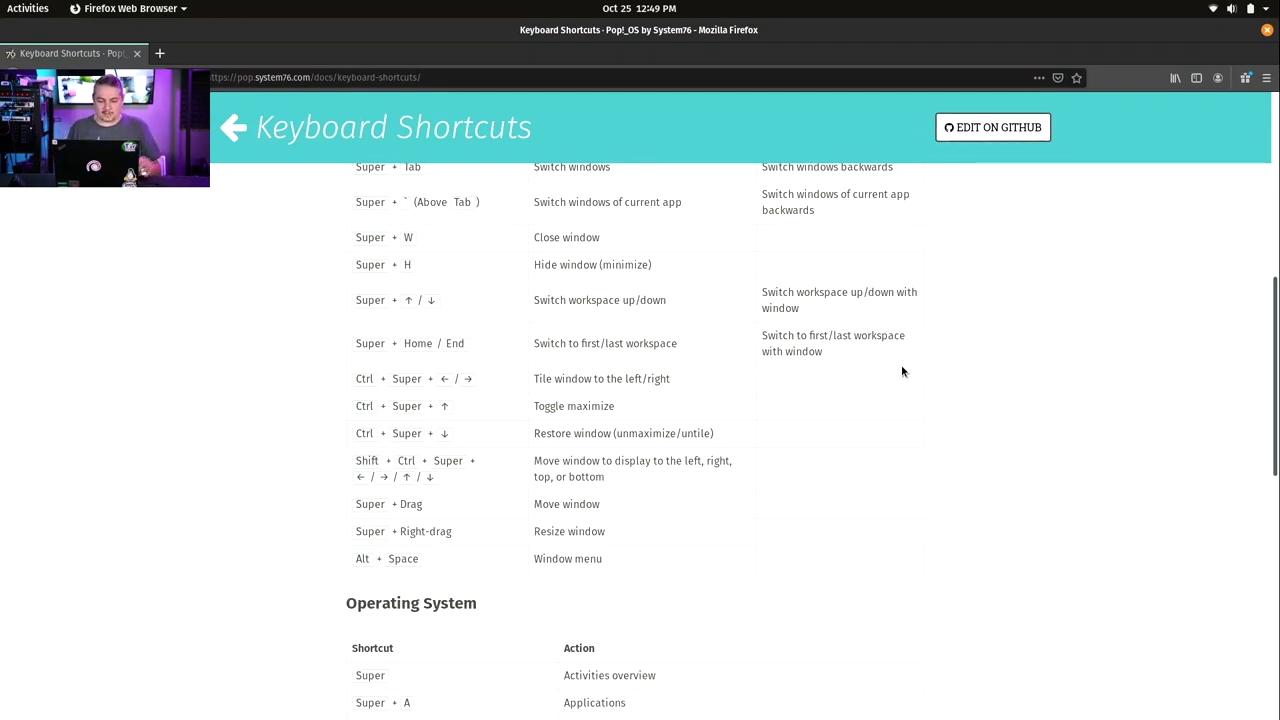
key("super+Down")
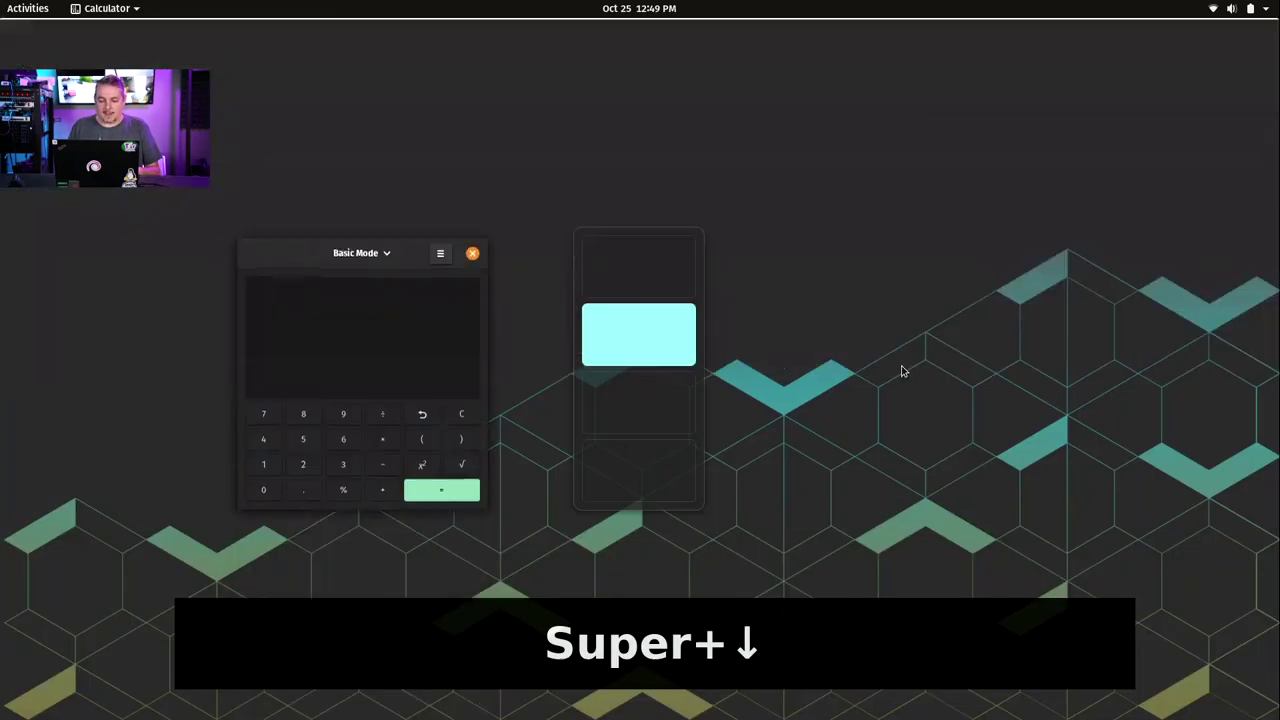
key("super+Up")
key("super+Up")
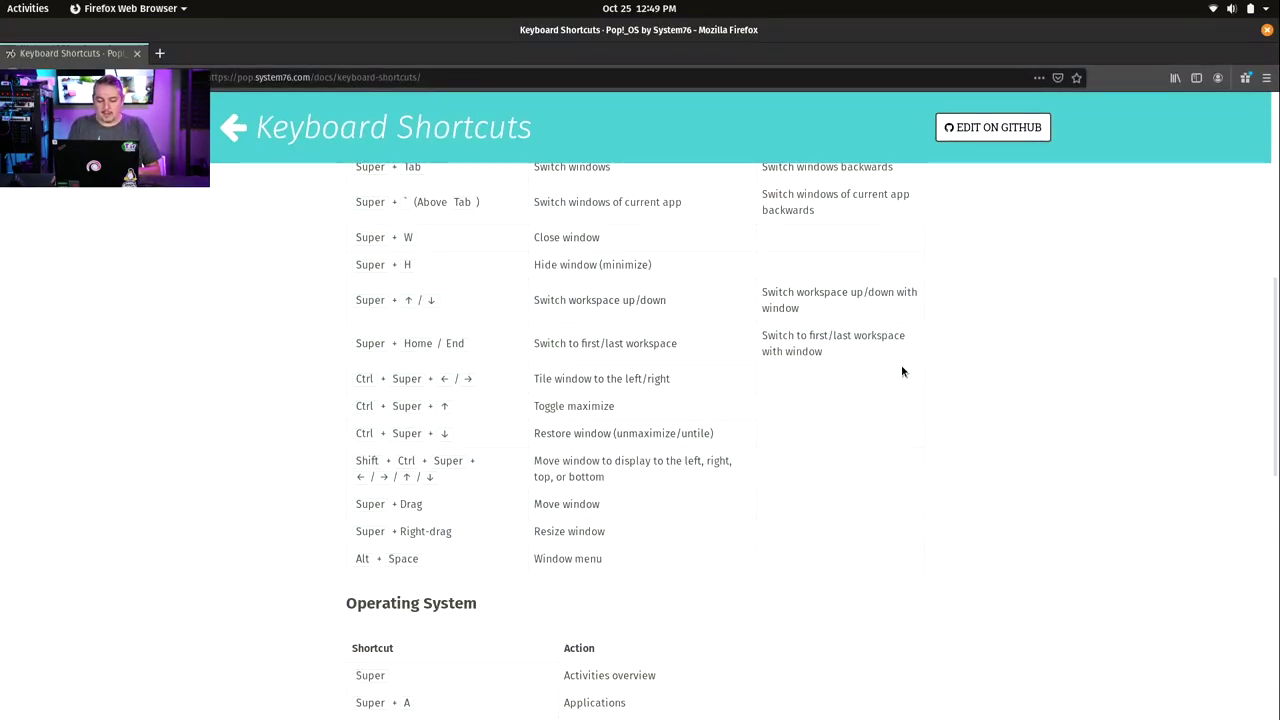
key("super+Down")
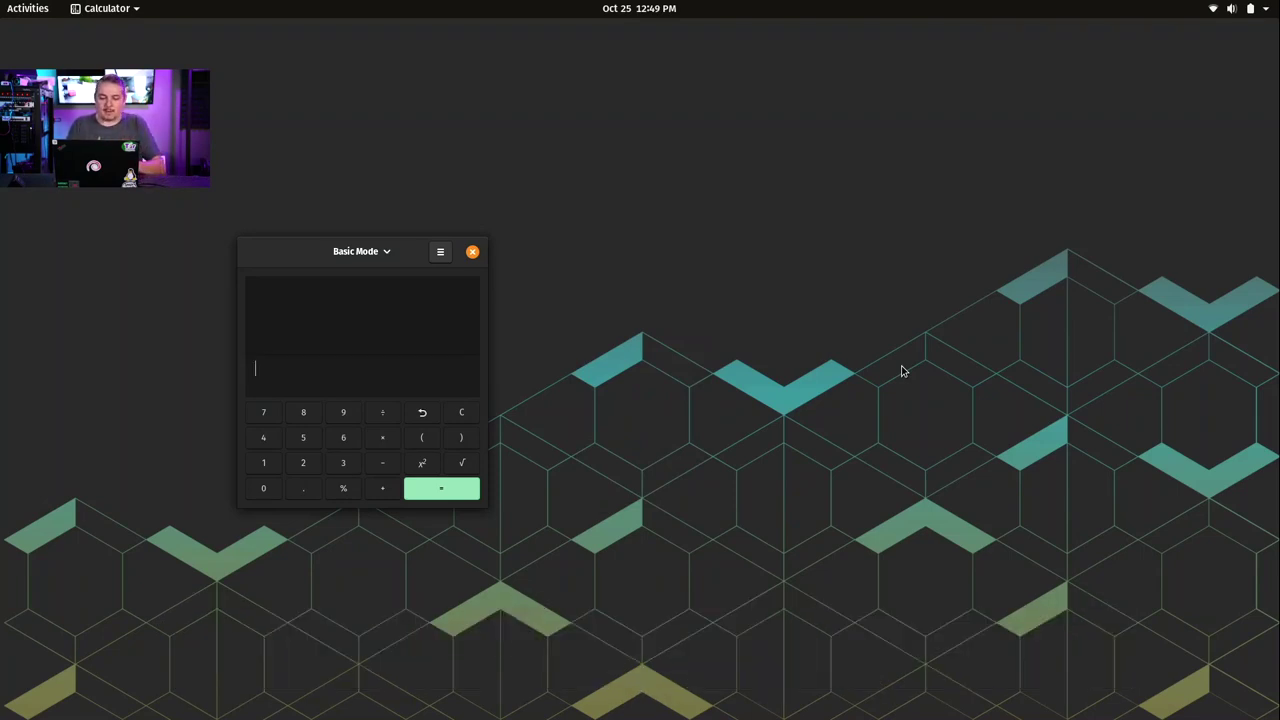
key("super+Up")
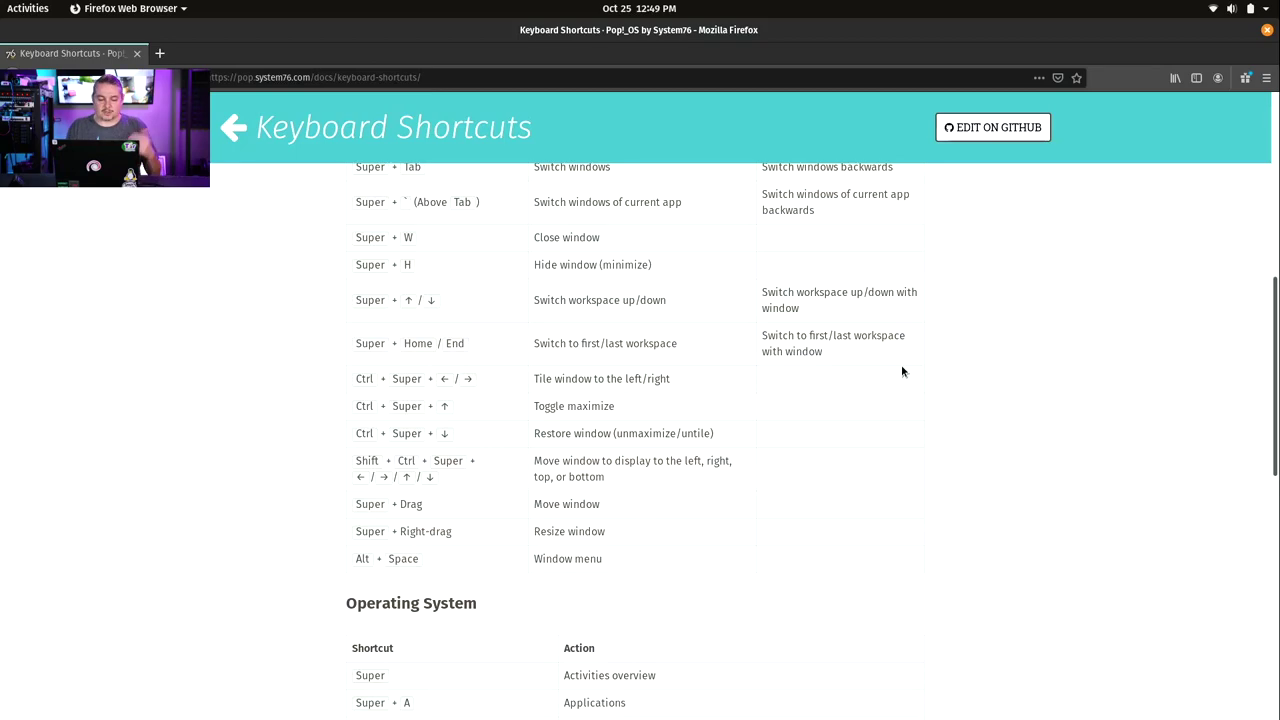
Unmaximize and hide Firefox, then tile it left, right, and back to full screen.
left_click_drag(834, 30, 717, 110)
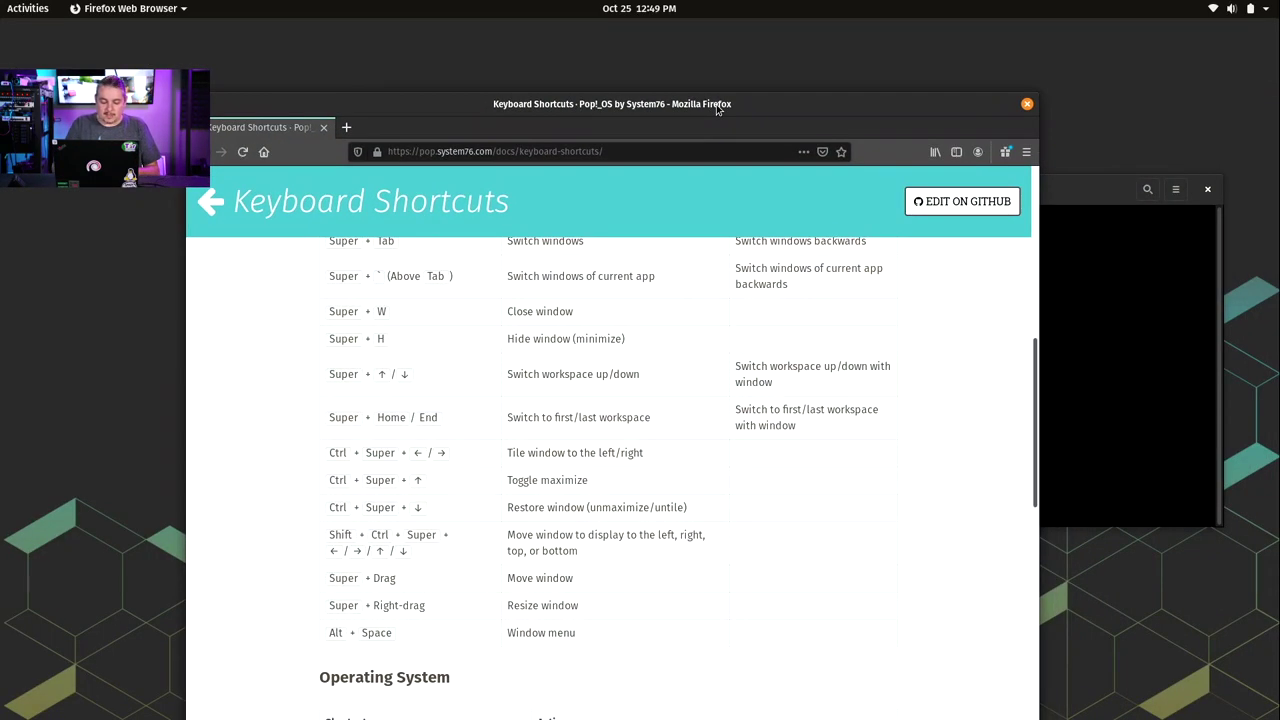
key("super+h")
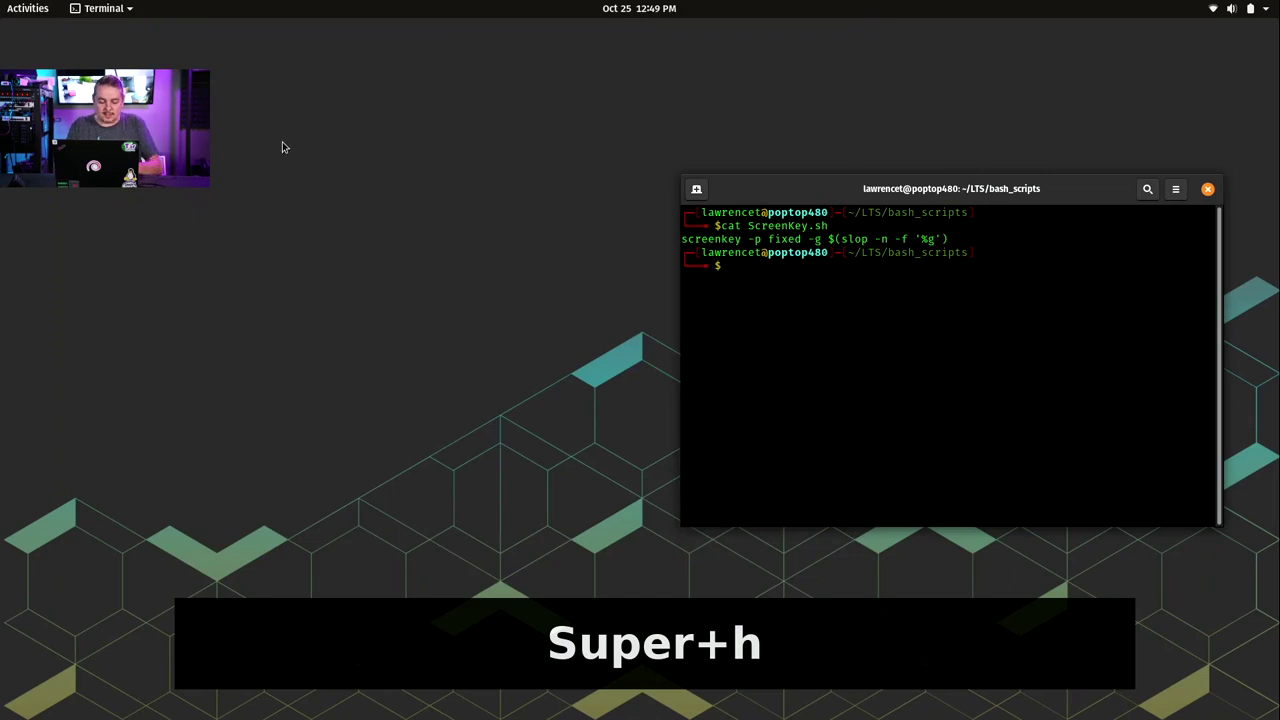
key("alt+Tab")
key("alt+Tab")
key("alt+Tab")
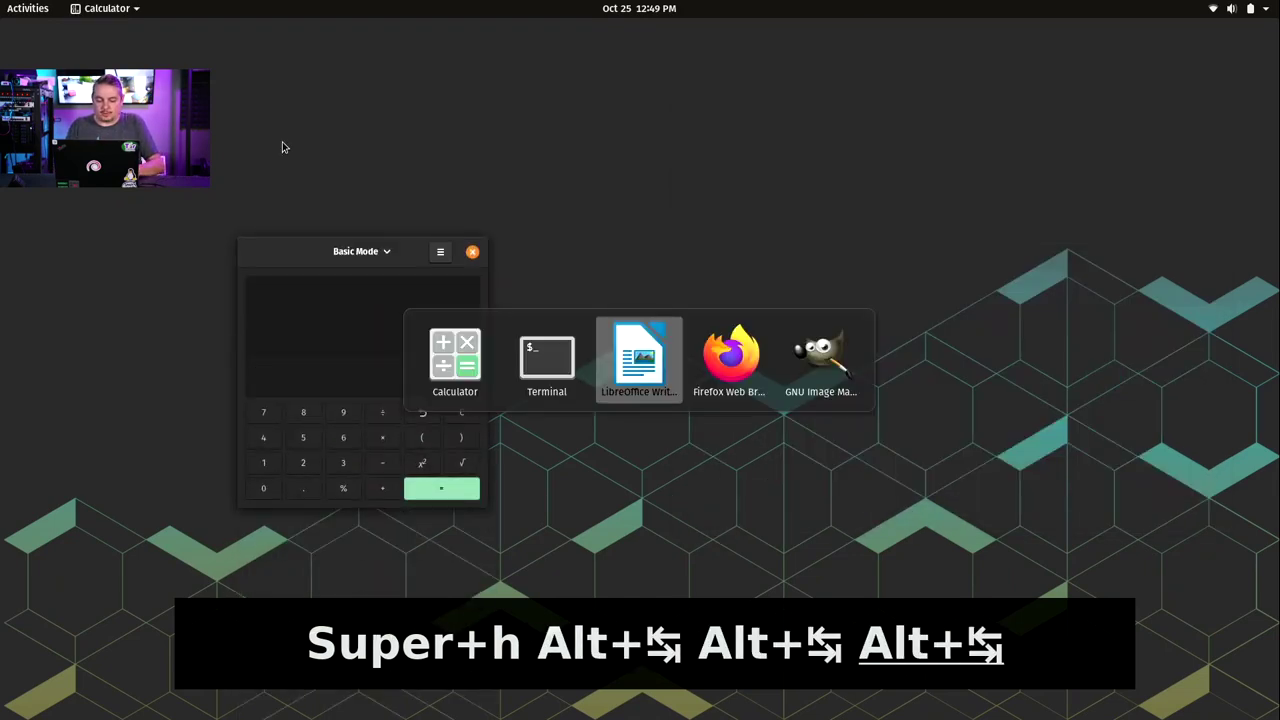
key("alt+Tab")
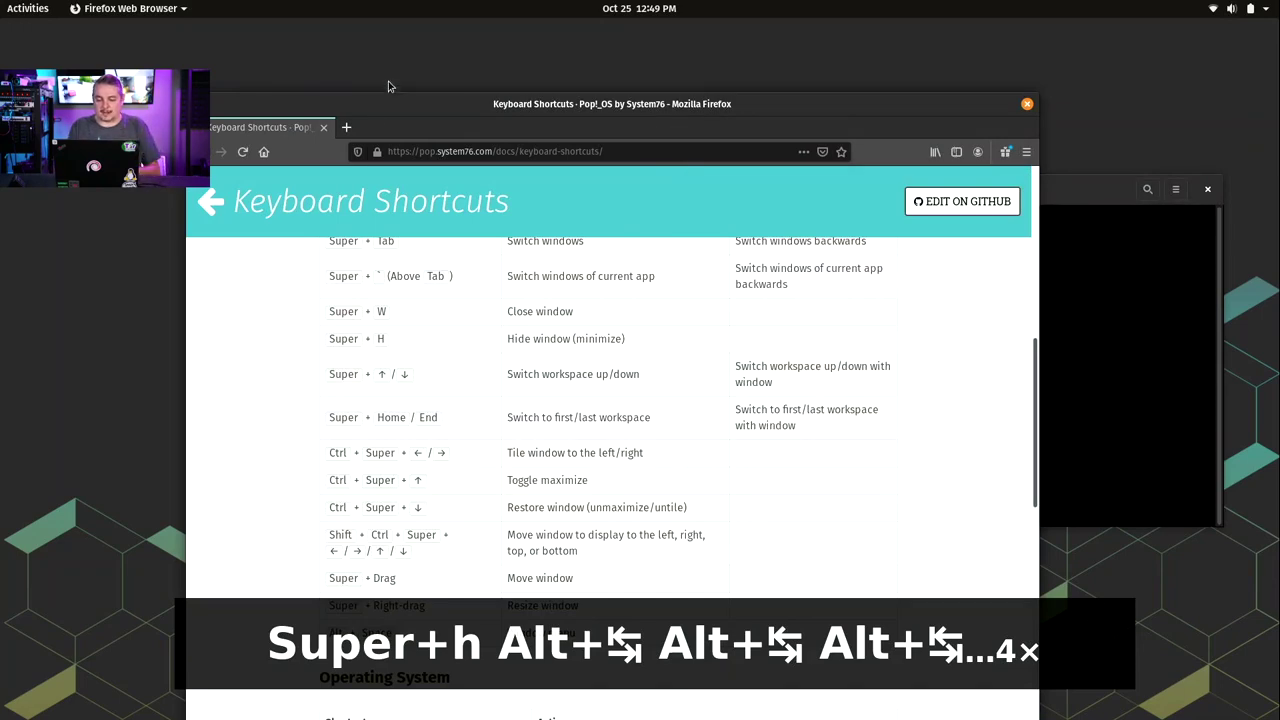
left_click_drag(390, 86, 0, 127)
key("ctrl+super+Right")
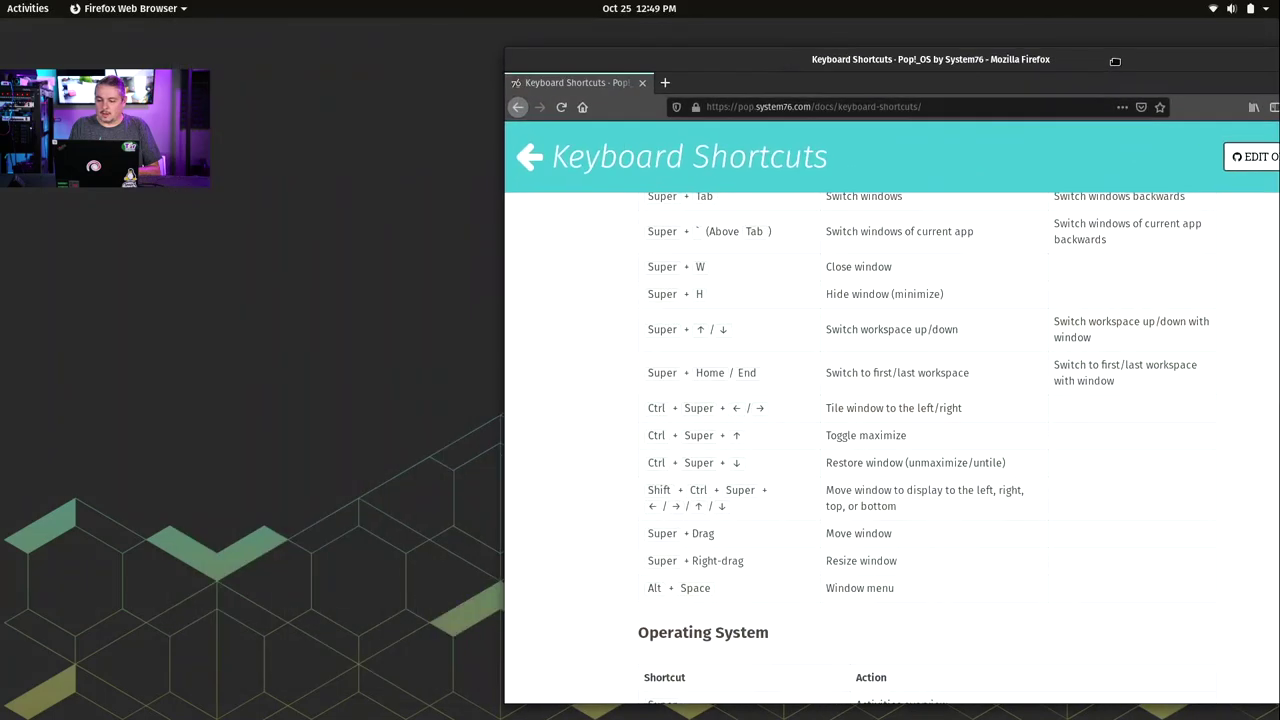
key("ctrl+super+Up")
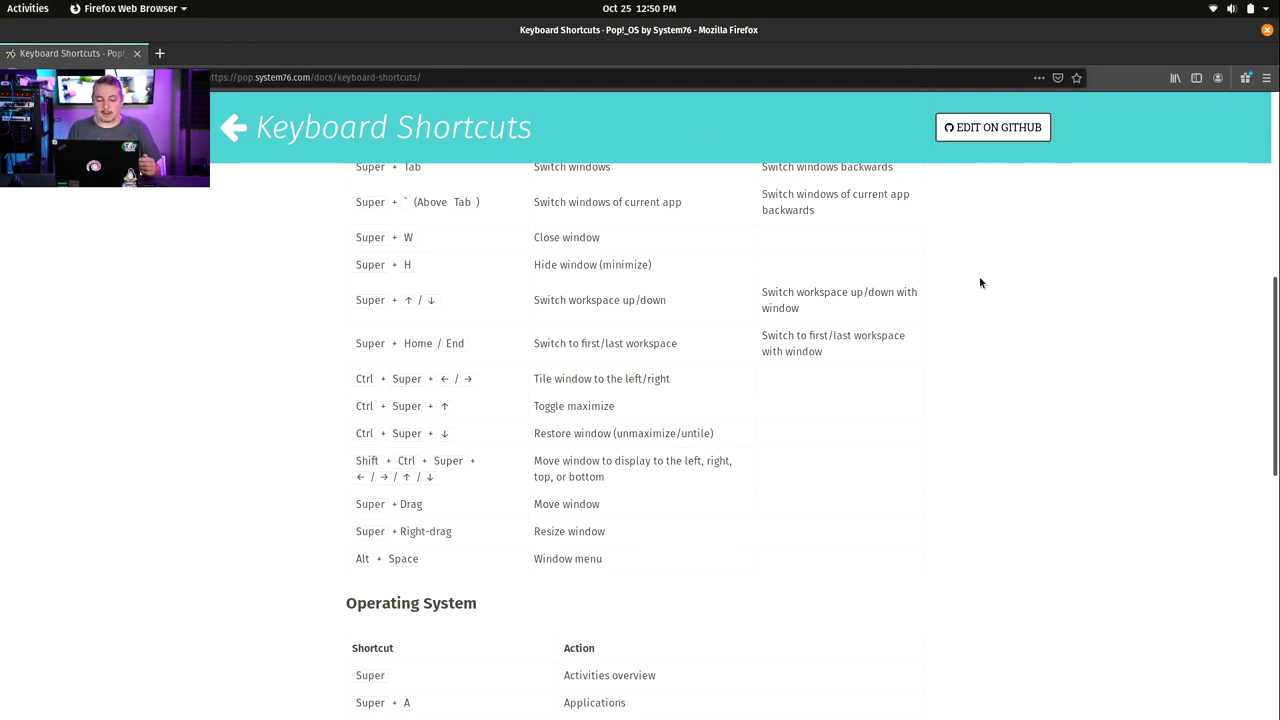
scroll(1002, 364, "up", 4)
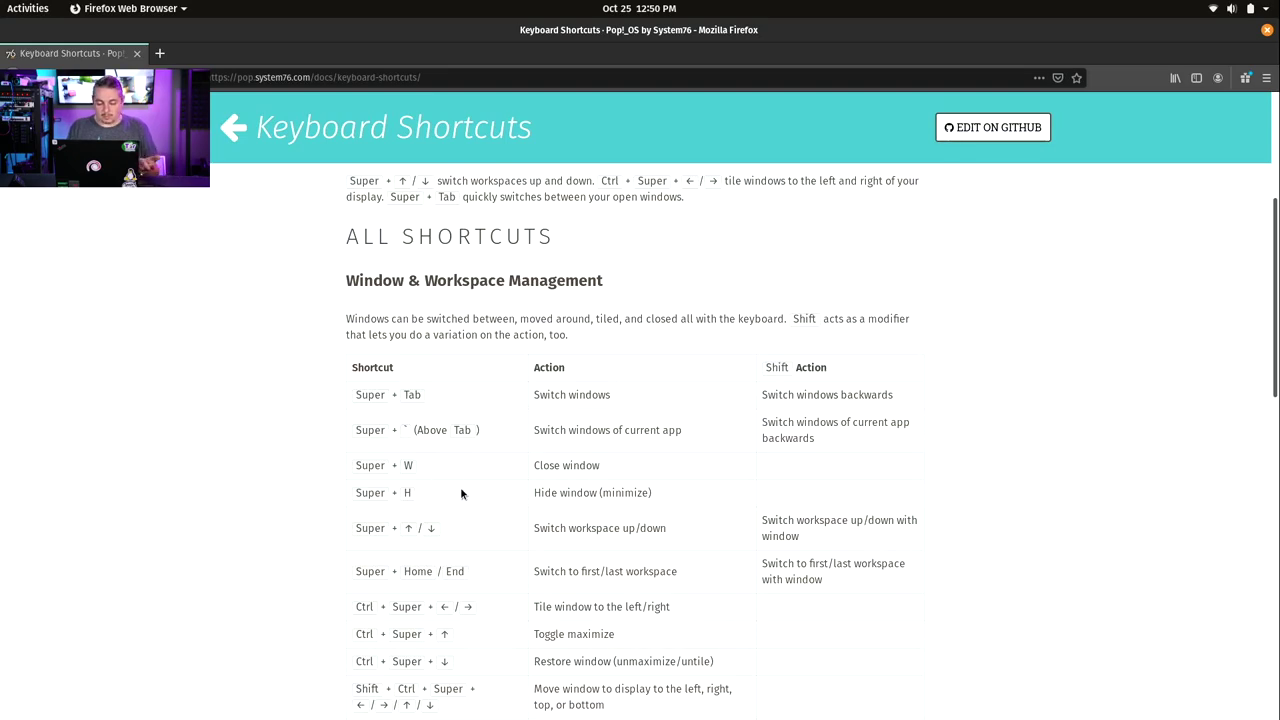
Close the Calculator with Super+W and bring the Terminal to the front.
key("alt+Tab")
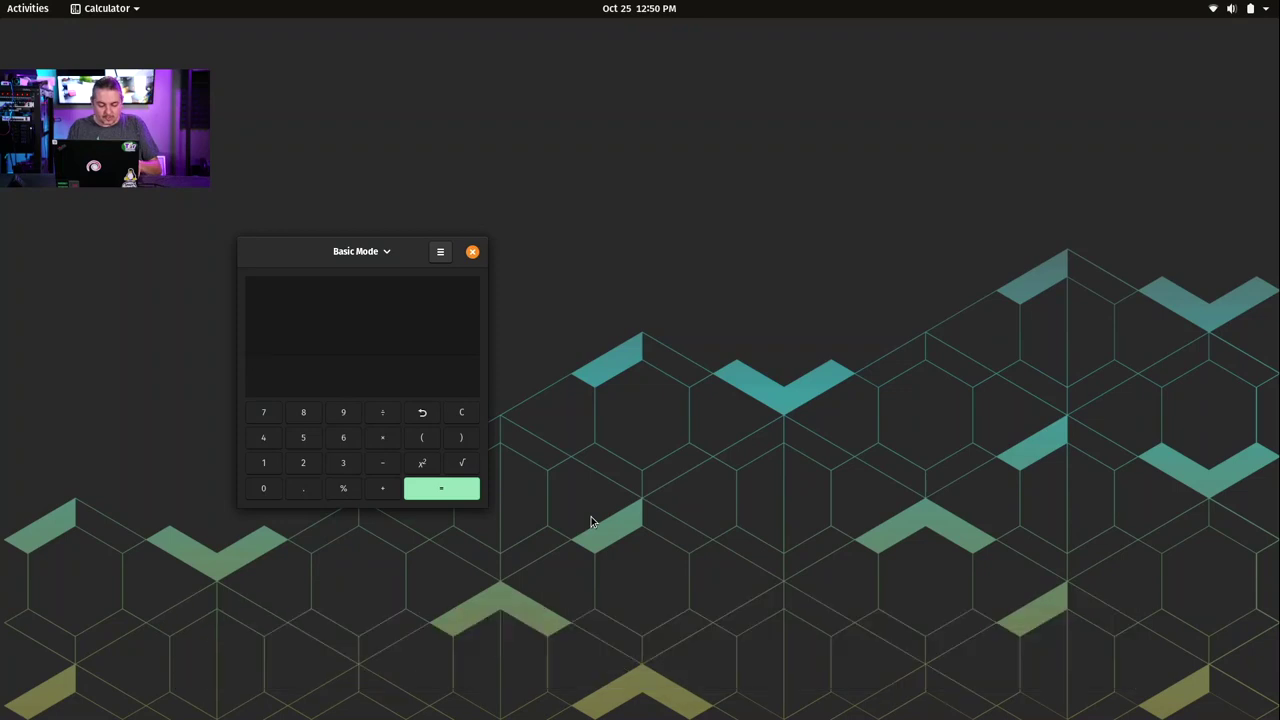
key("super+w")
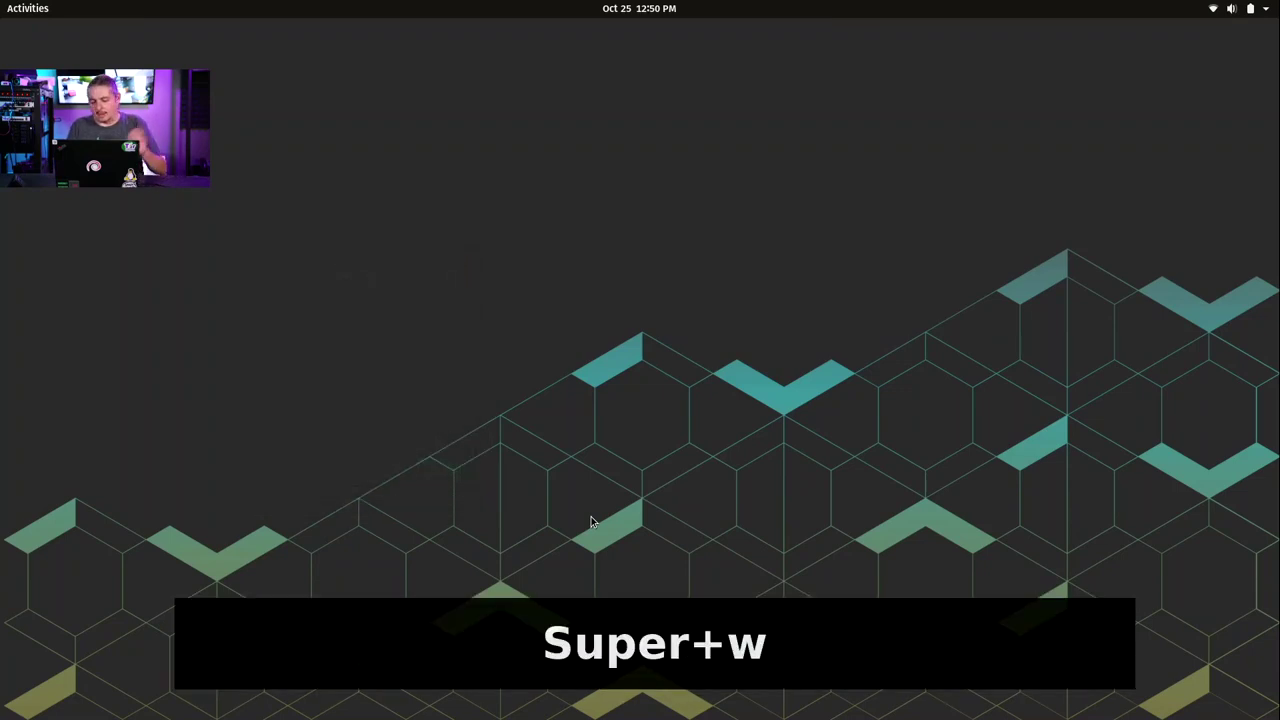
key("alt+Tab")
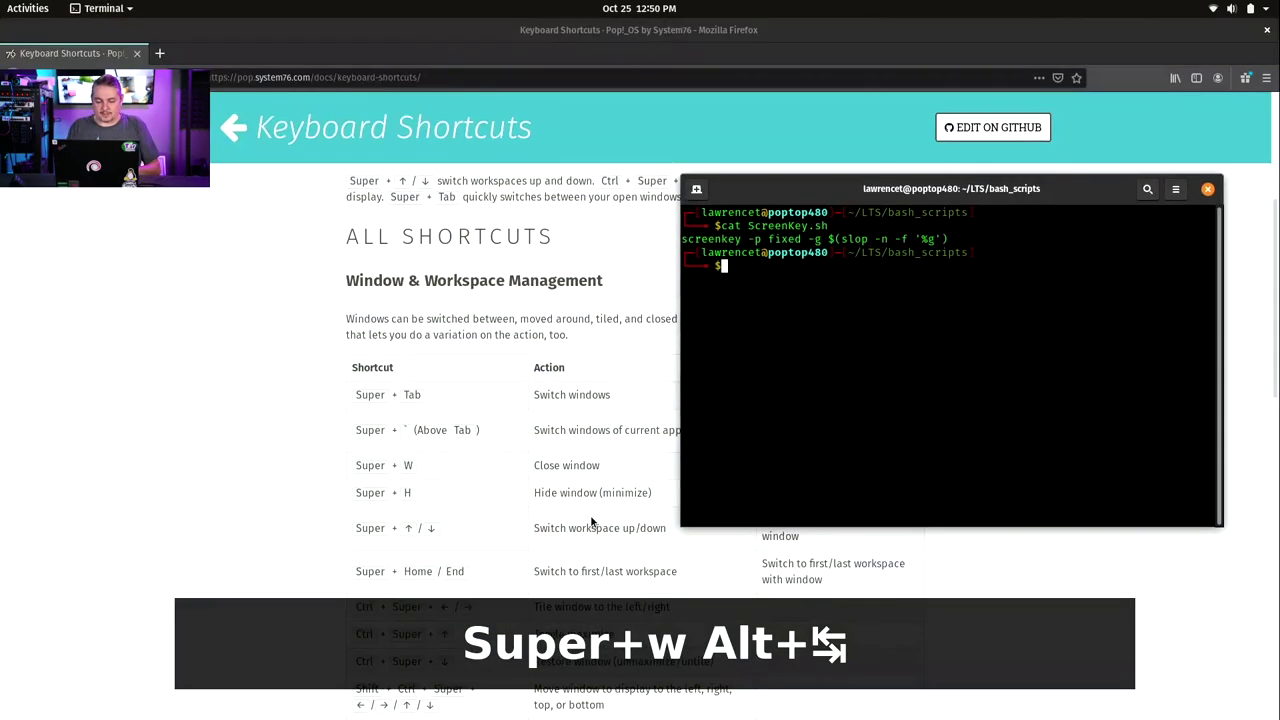
Open a new Firefox window and go to YouTube from the top sites.
left_click(733, 29)
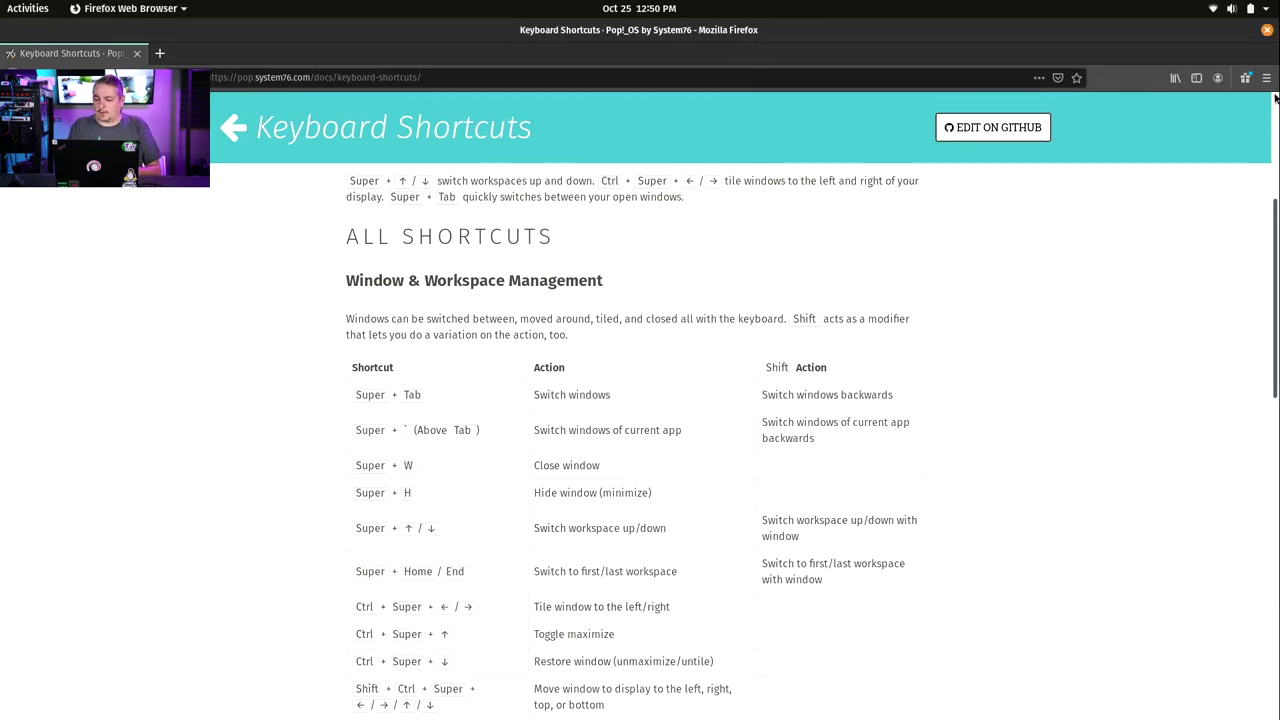
left_click(1266, 80)
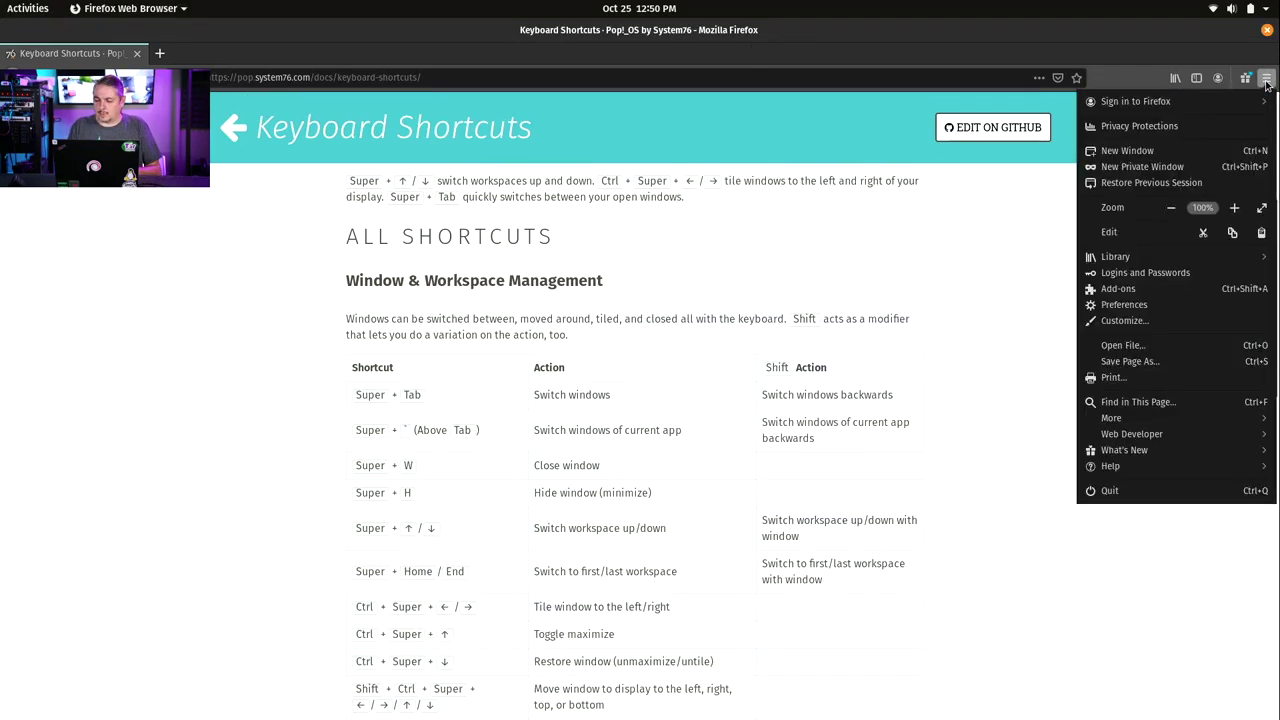
left_click(1150, 150)
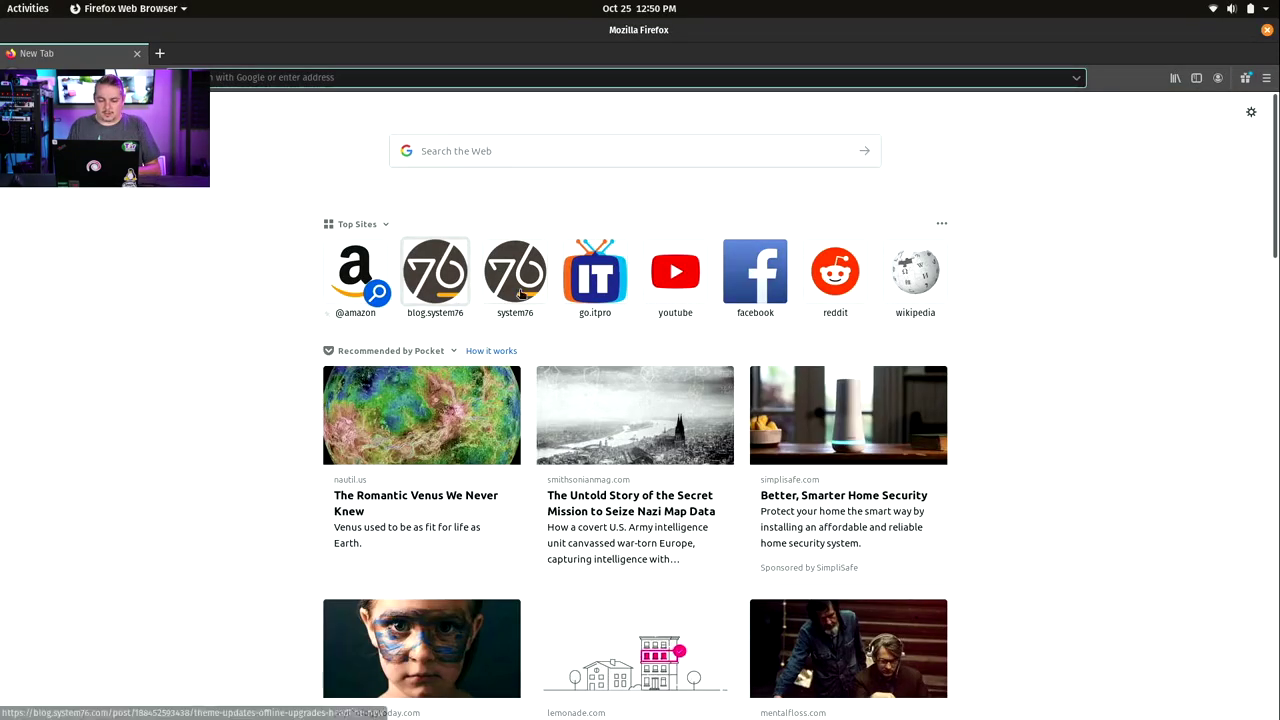
left_click(680, 282)
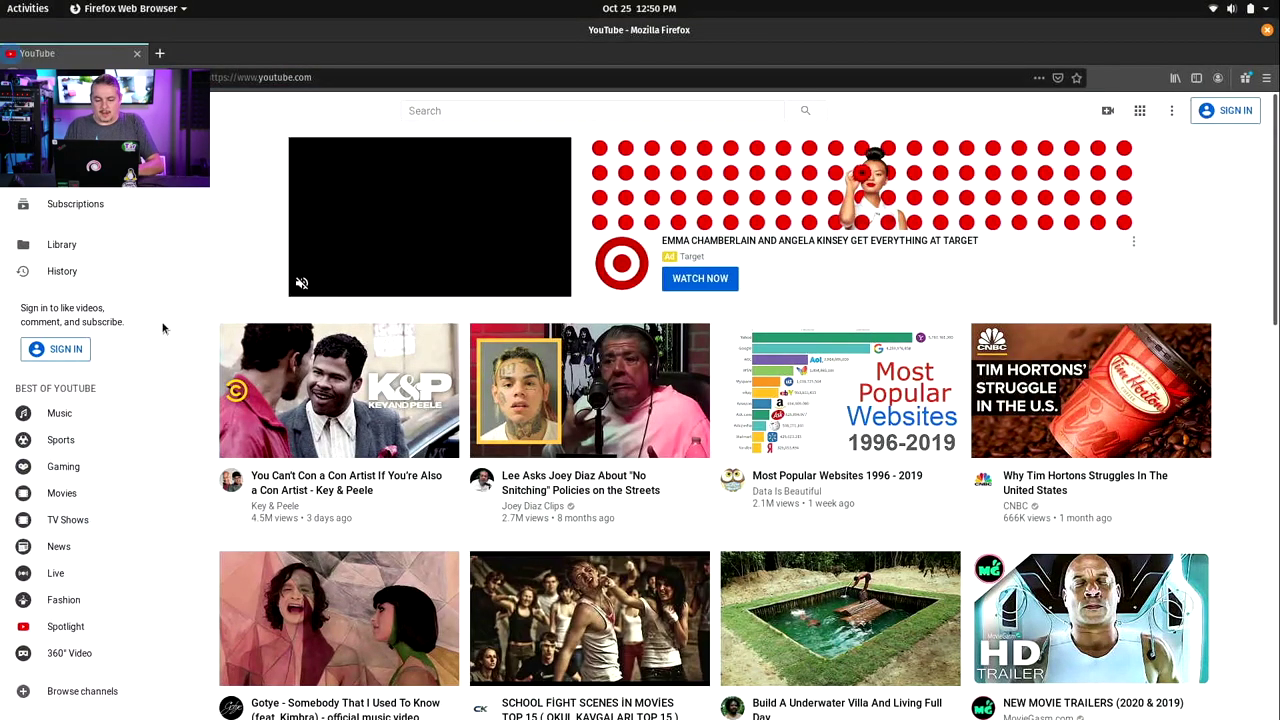
Browse the Alt+Tab switcher between Terminal and Firefox's individual window previews.
key("alt+Tab")
key("alt+Left")
key("alt+Right")
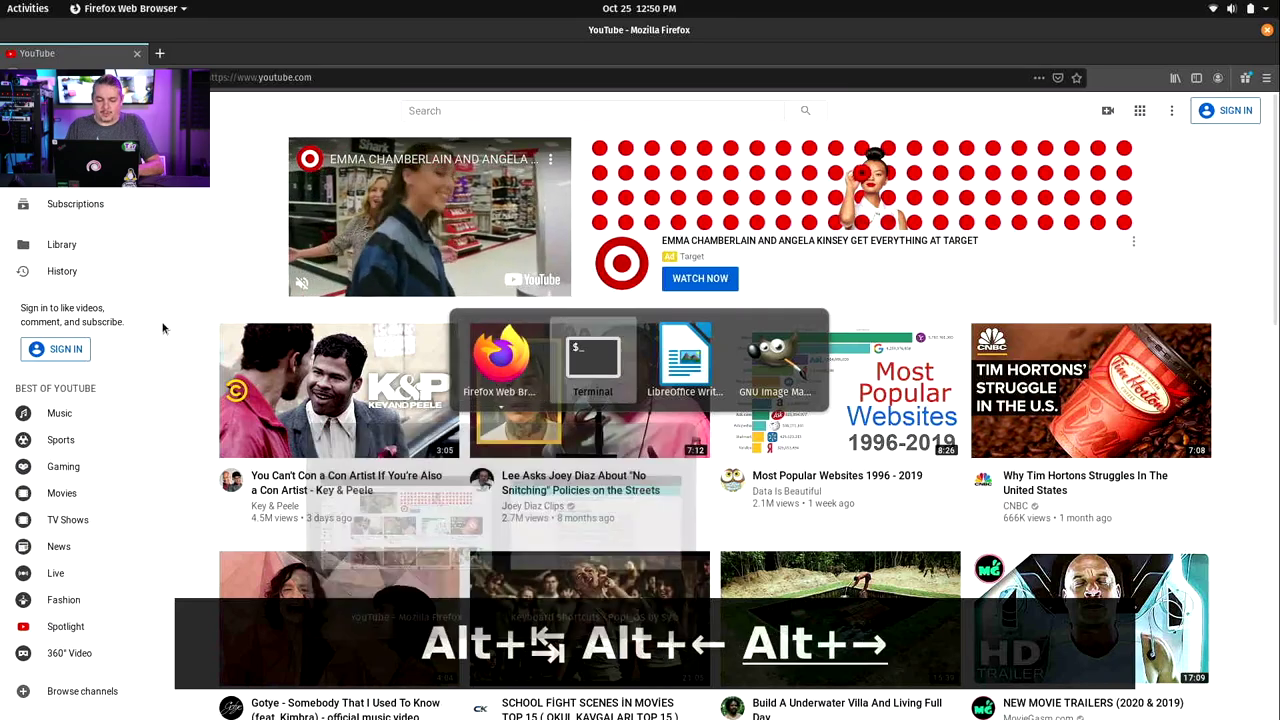
key("alt+Left")
key("alt+Down")
key("alt+Up")
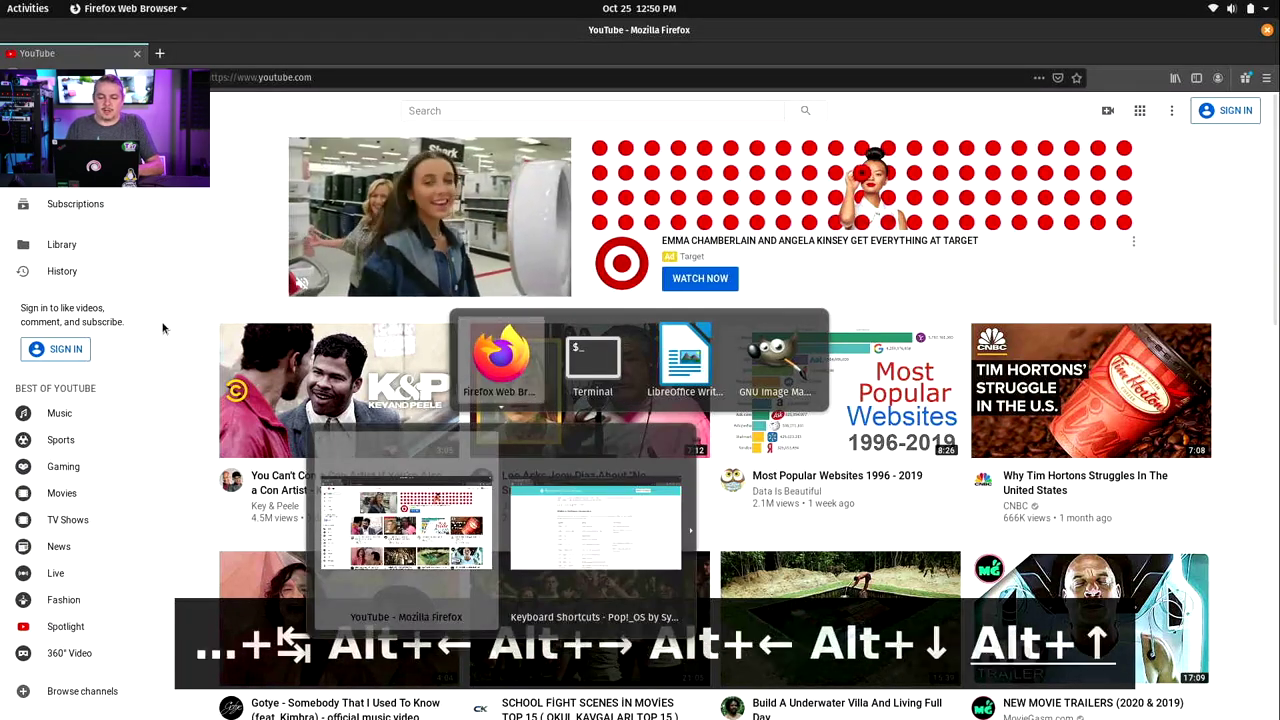
key("alt+Down")
key("alt+Right")
key("alt+Left")
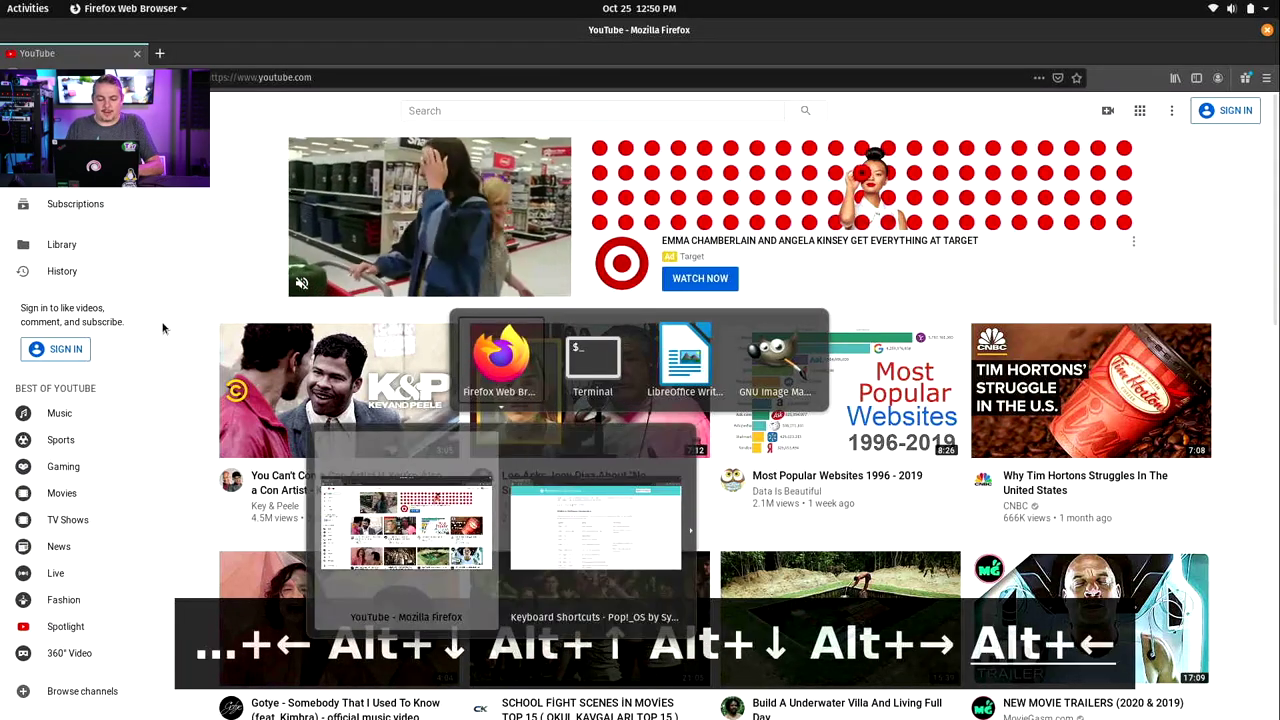
key("alt+Right")
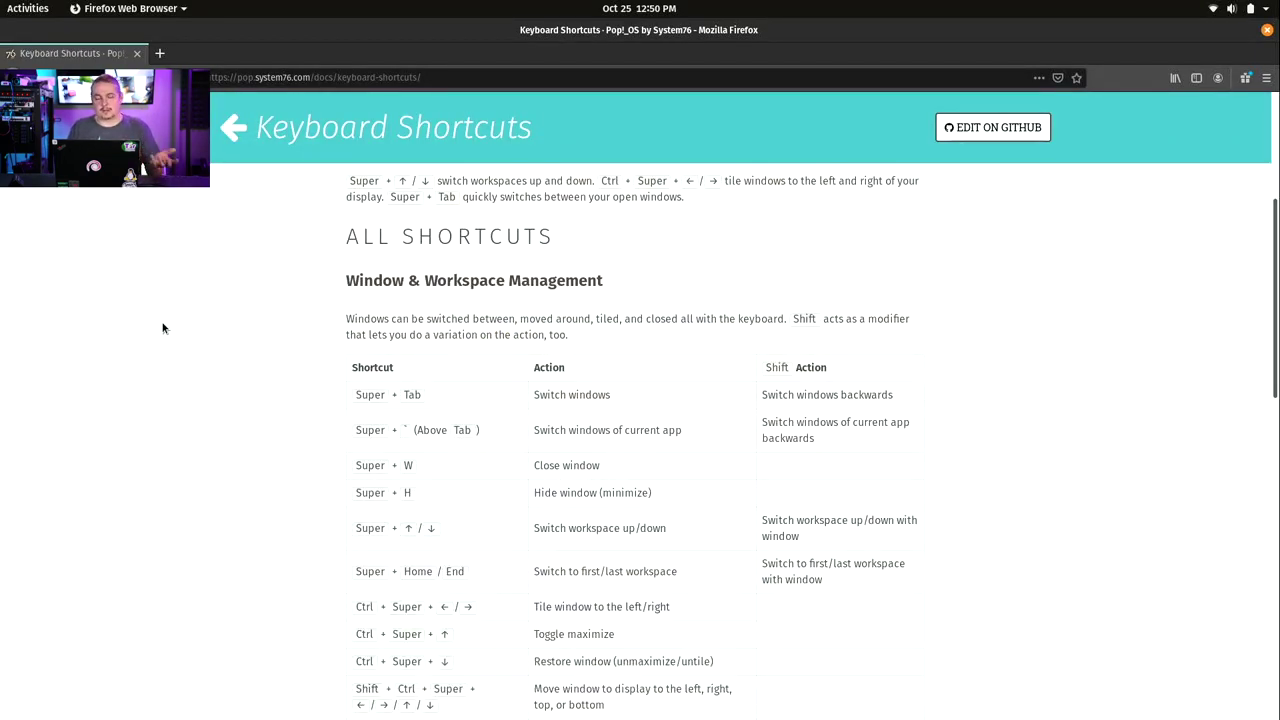
Switch to the YouTube window, unmaximize it, and drag it lower on screen.
key("alt+Tab")
key("alt+Left")
key("alt+Down")
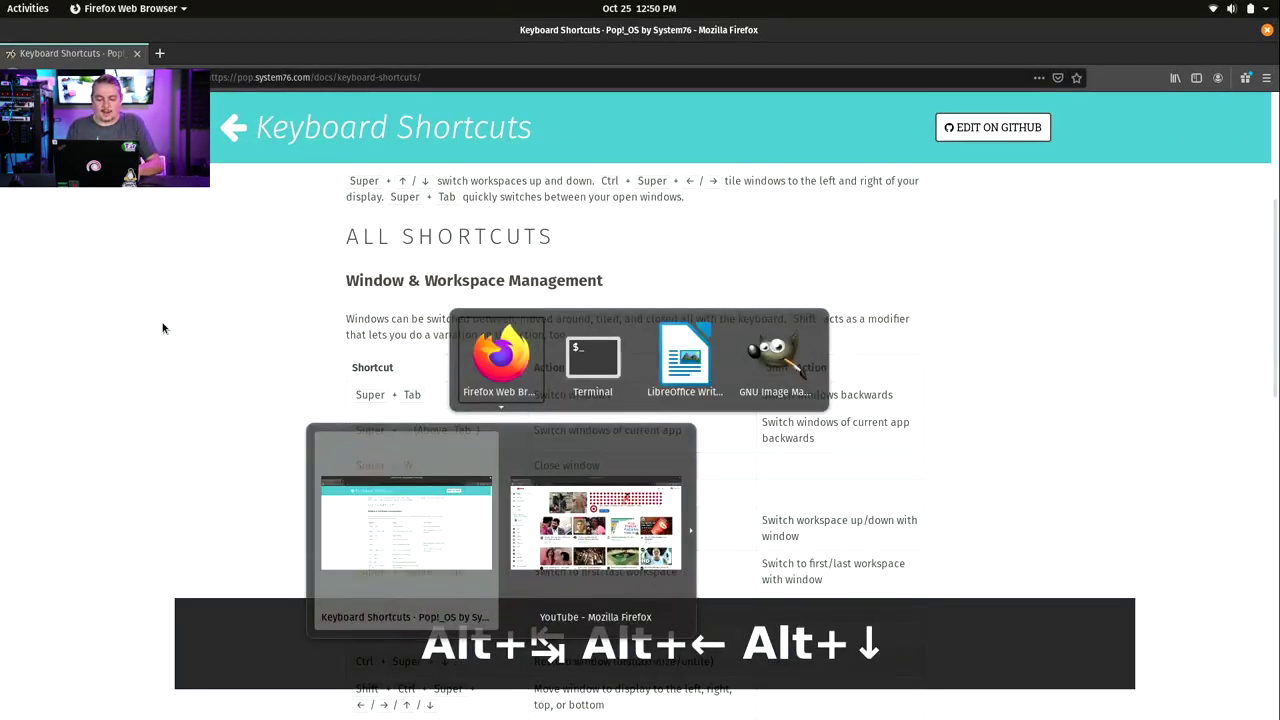
key("alt+Right")
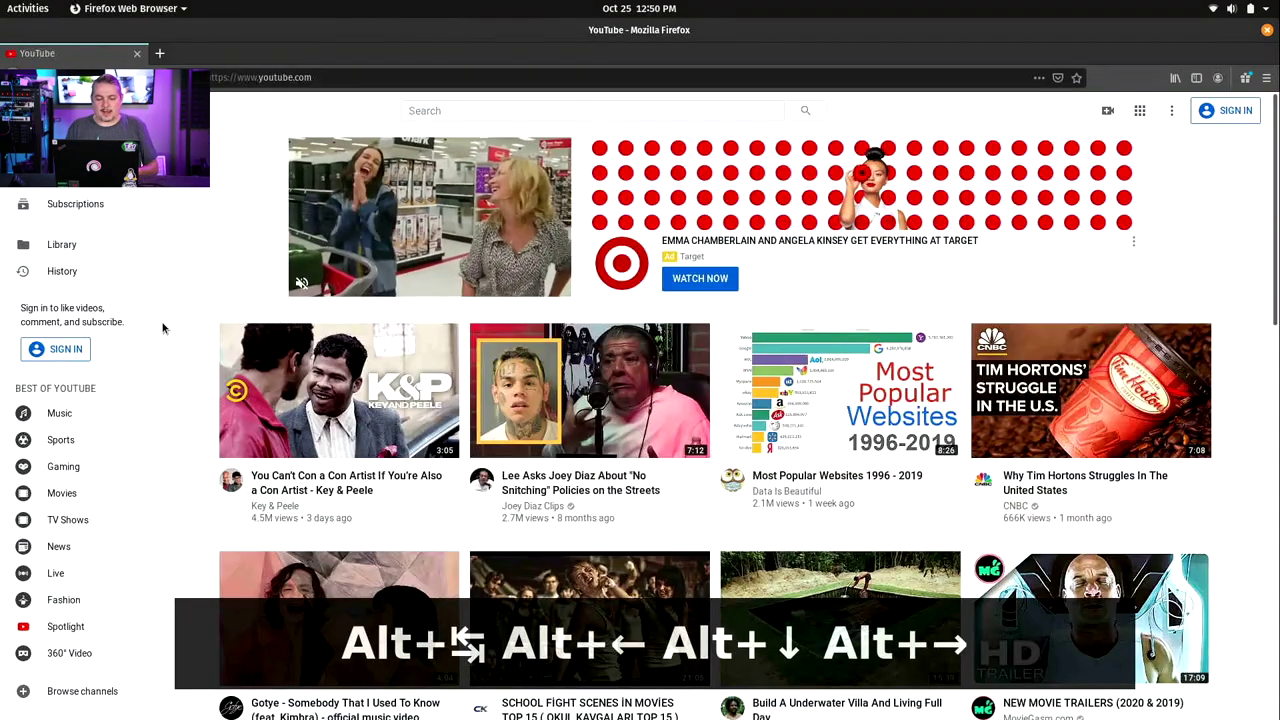
double_click(462, 55)
left_click_drag(450, 122, 517, 204)
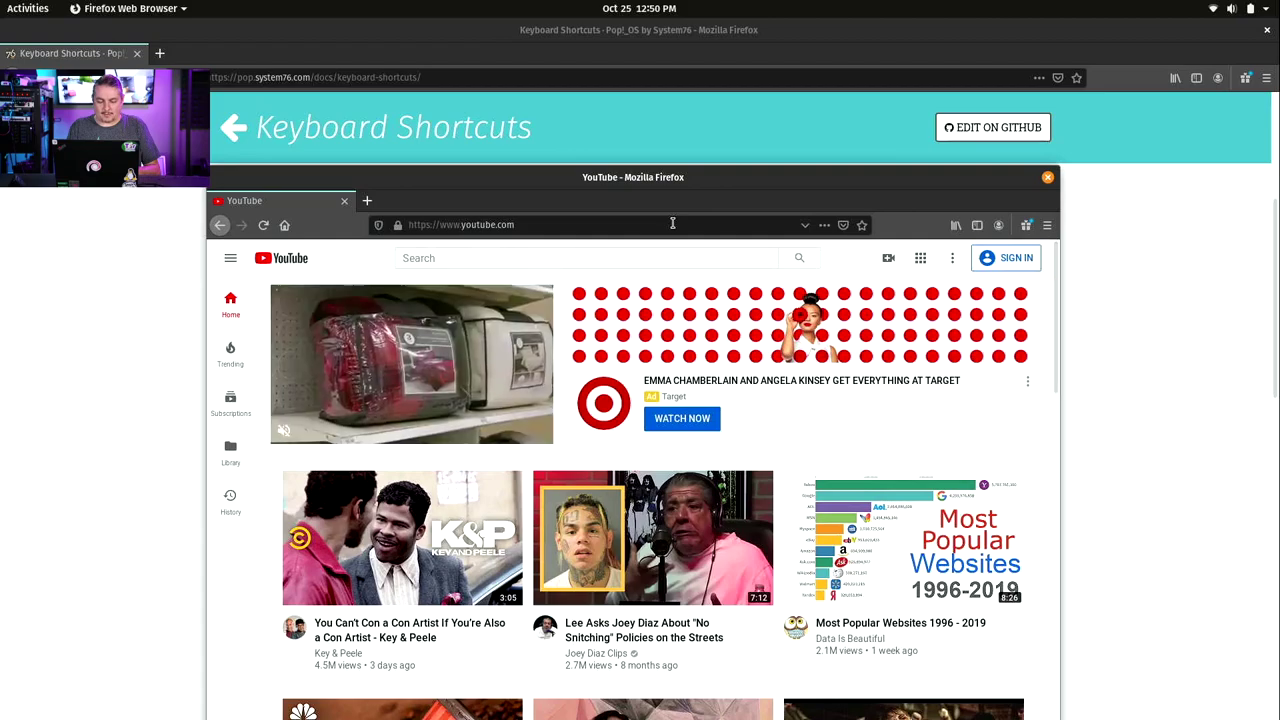
Drag the YouTube window onto the third workspace in Activities, go there, and reposition it.
key("super")
left_click_drag(443, 430, 1217, 245)
scroll(1217, 245, "down", 2)
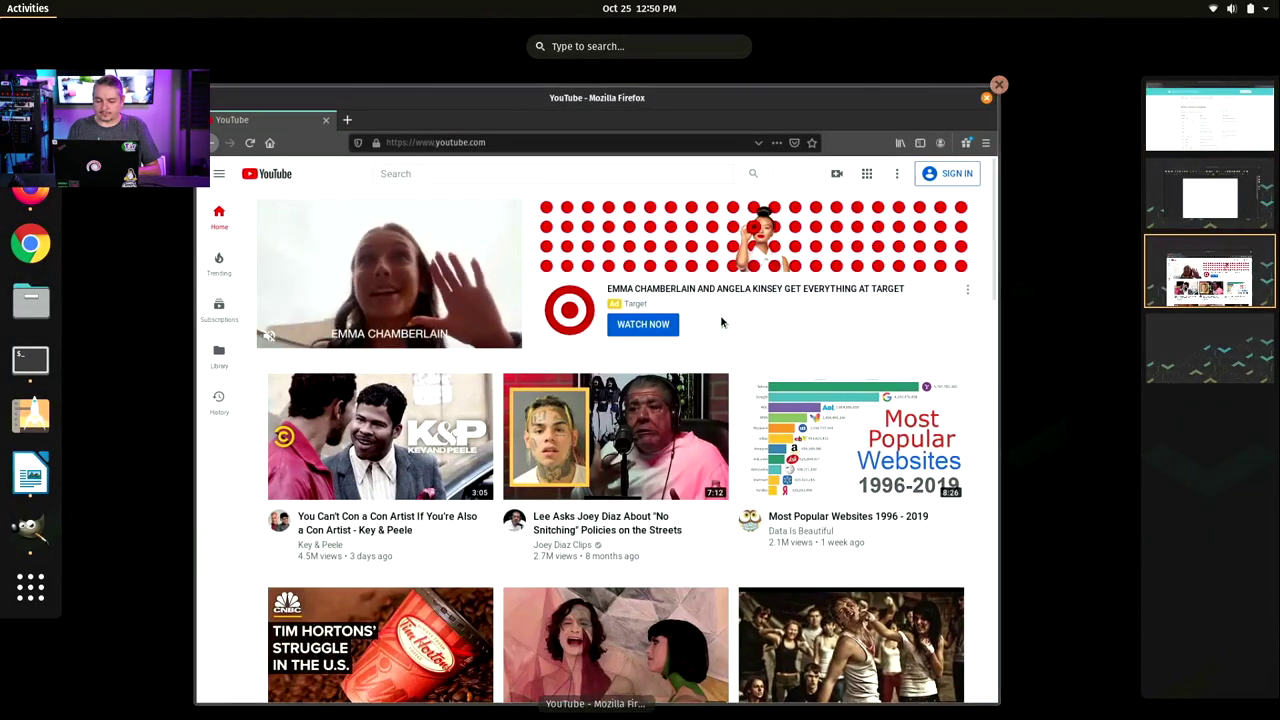
left_click(793, 177)
left_click_drag(793, 177, 744, 111)
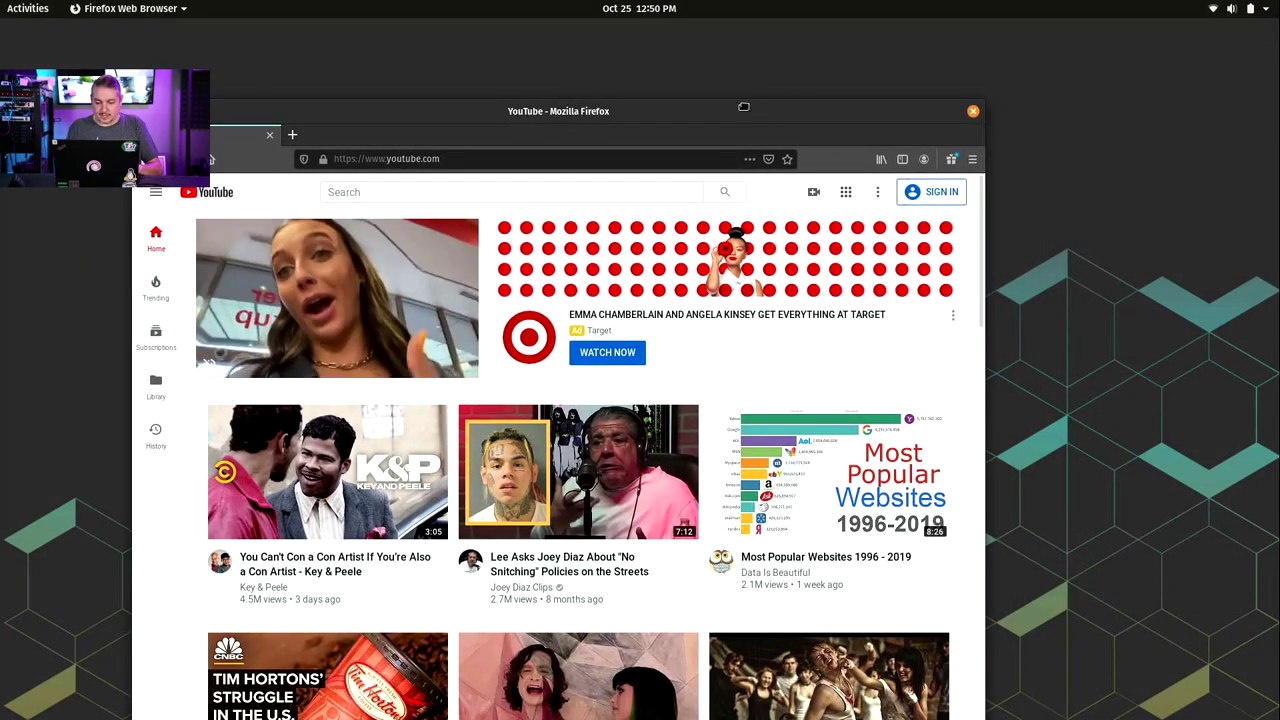
left_click_drag(744, 111, 770, 67)
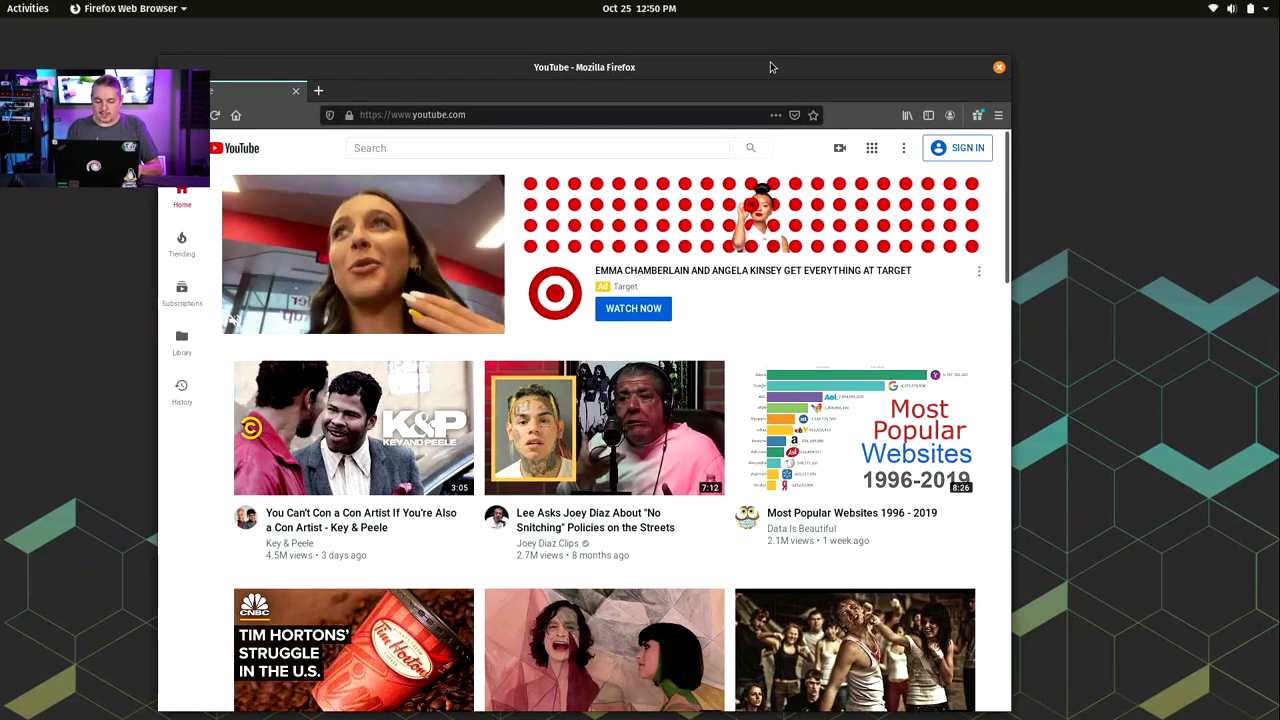
Move the YouTube window up and down between workspaces with Super+Shift+Up/Down.
key("super+shift+Up")
key("super+shift+Down")
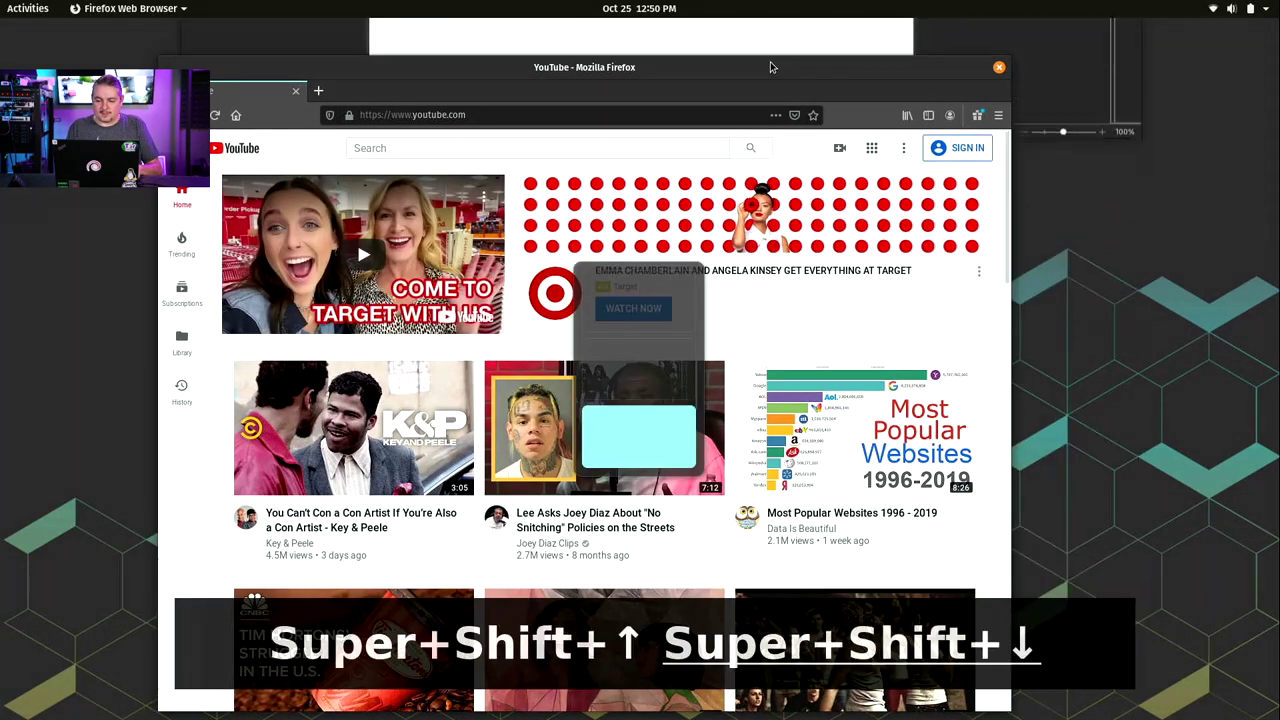
key("super+shift+Up")
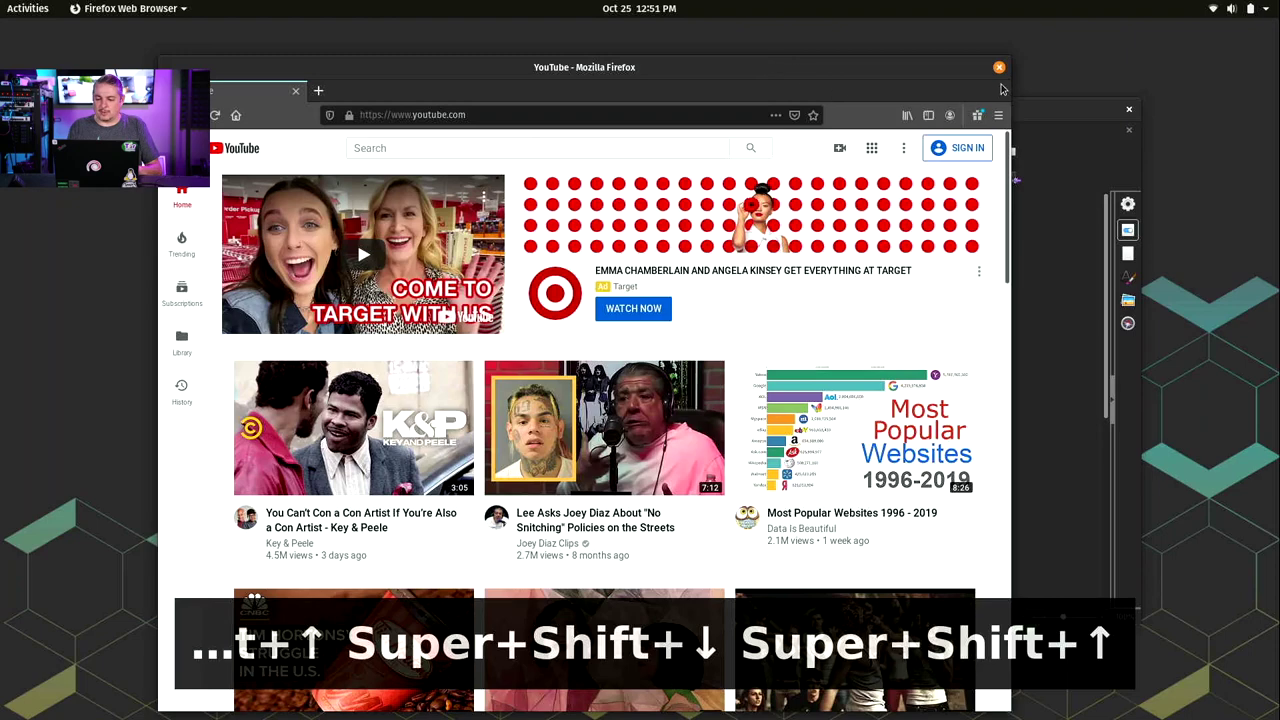
left_click(1048, 110)
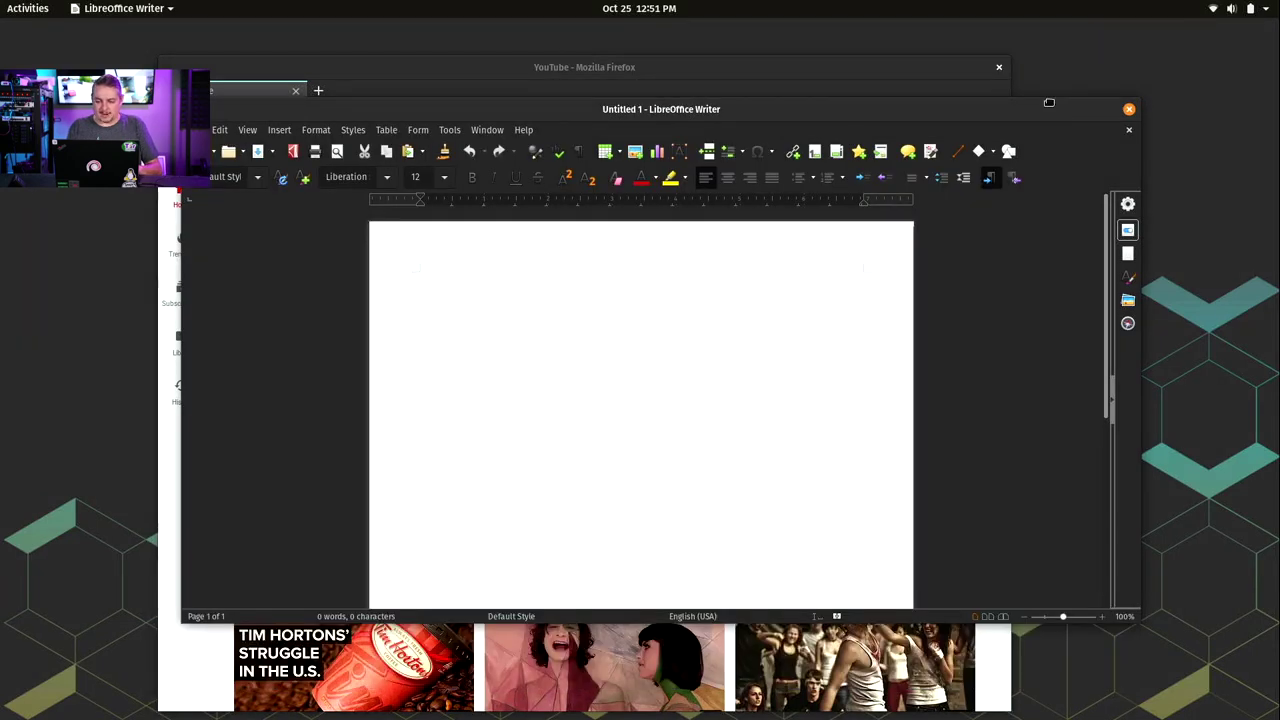
key("super")
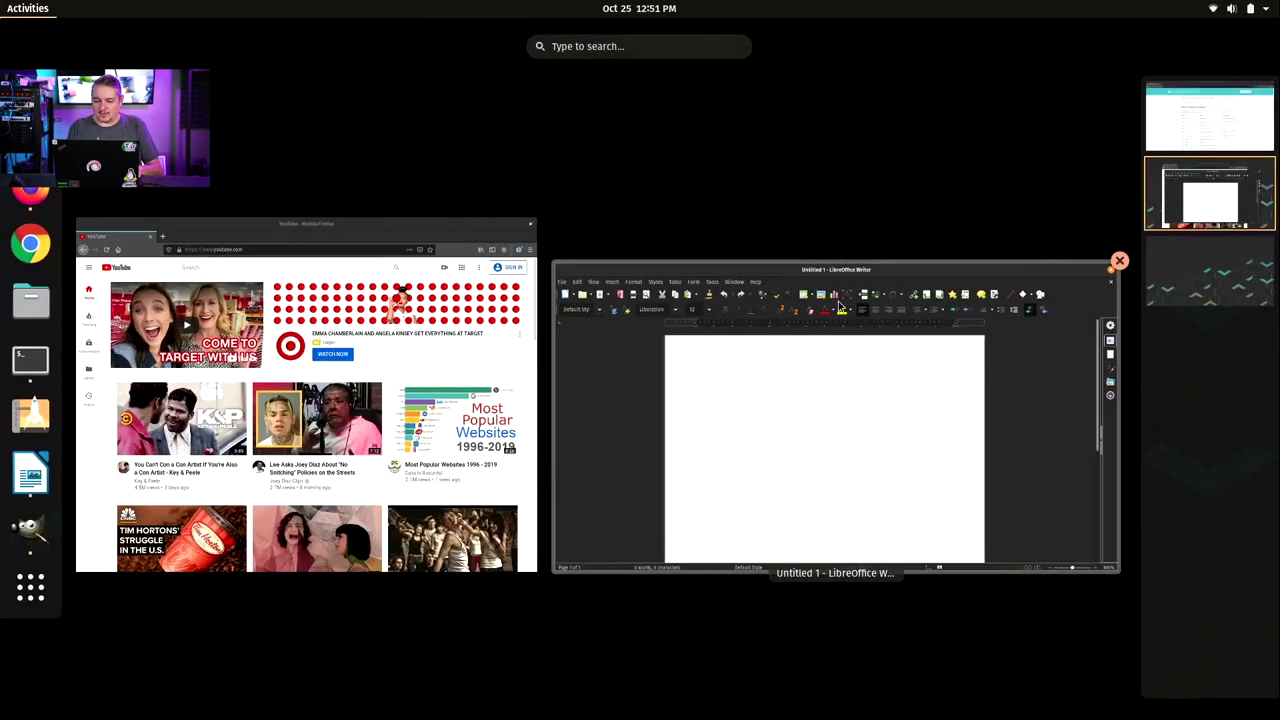
left_click(718, 394)
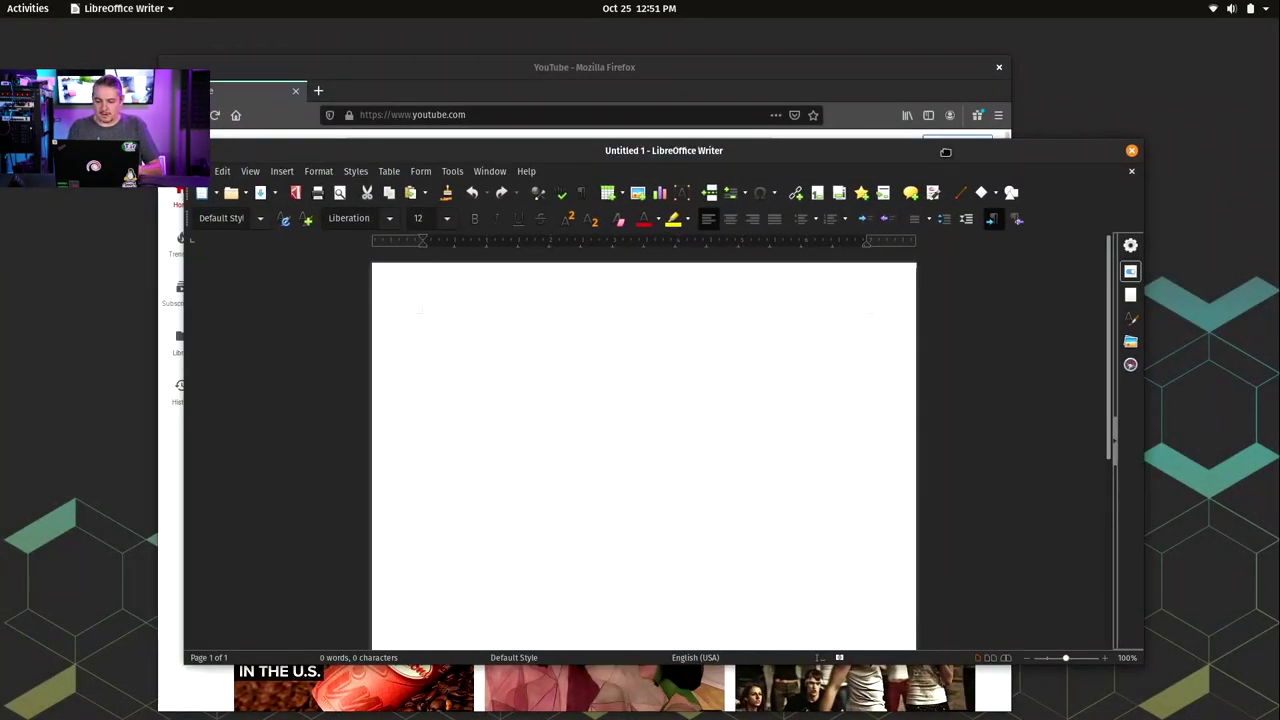
key("super+shift+Down")
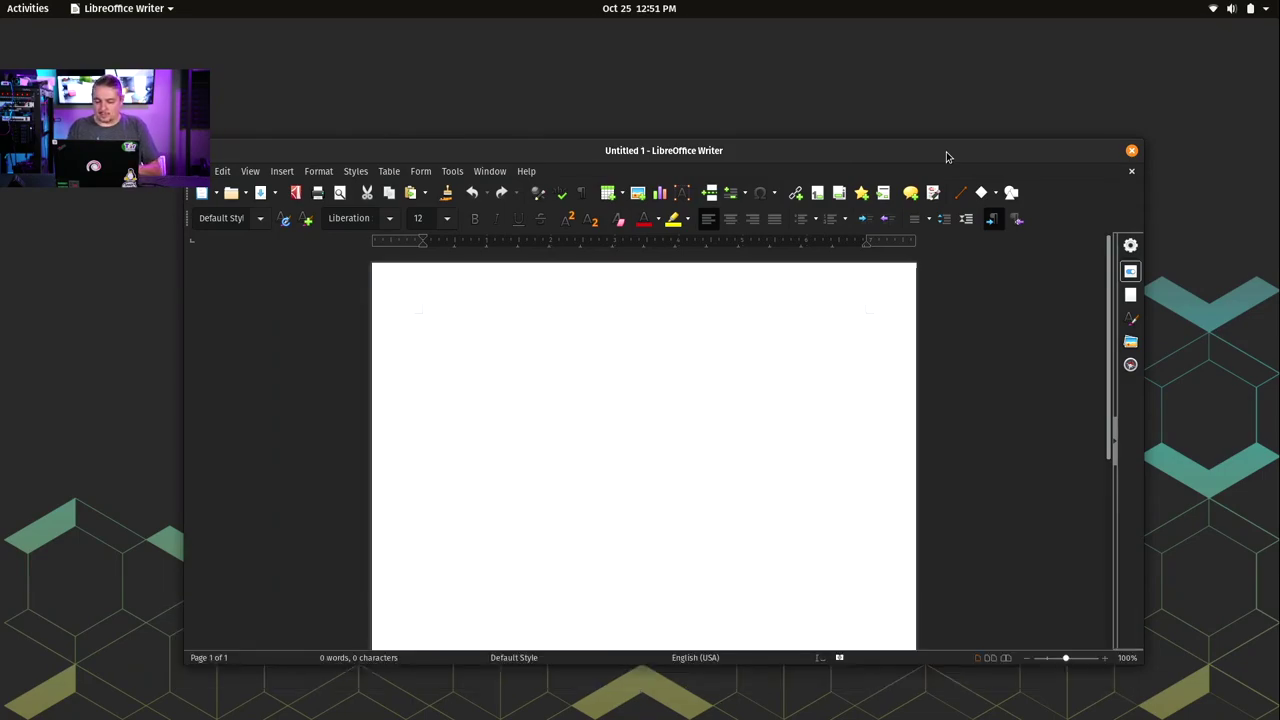
Switch between the YouTube and Writer workspaces, close the empty Writer document, and return to YouTube.
key("super+Up")
key("super+Down")
key("super+Up")
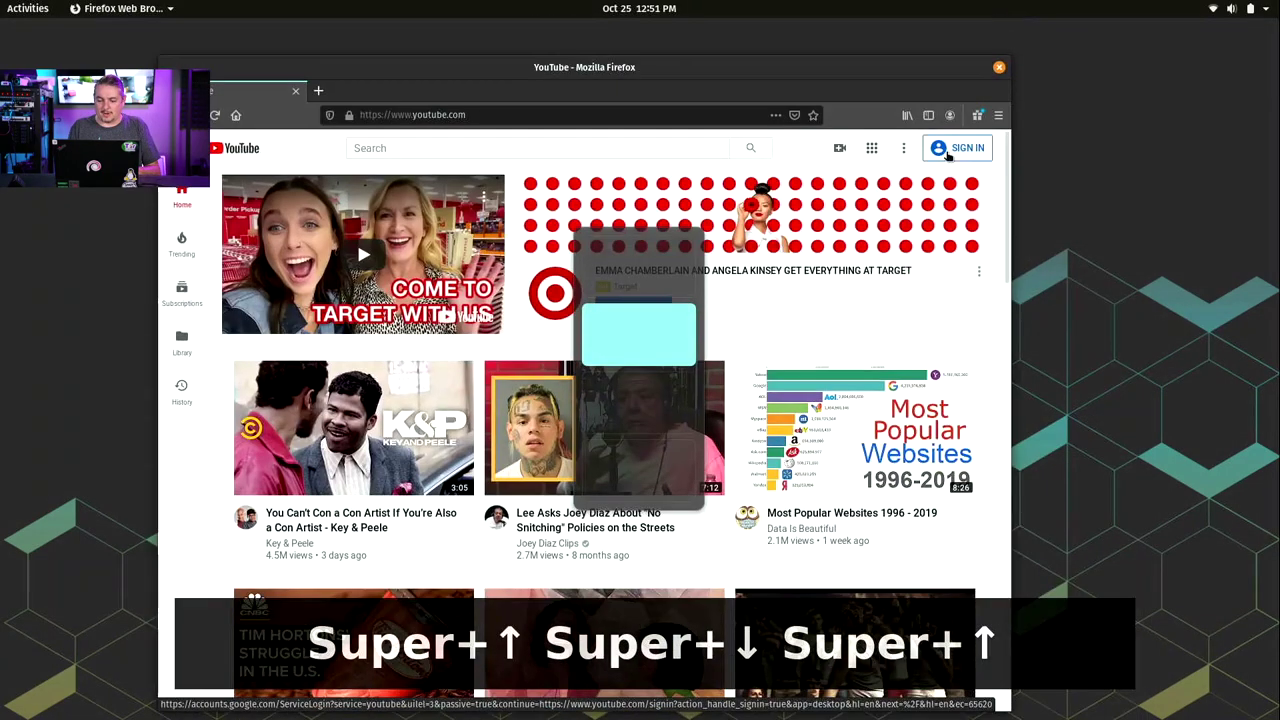
key("super+Up")
key("super+Down")
key("super+Down")
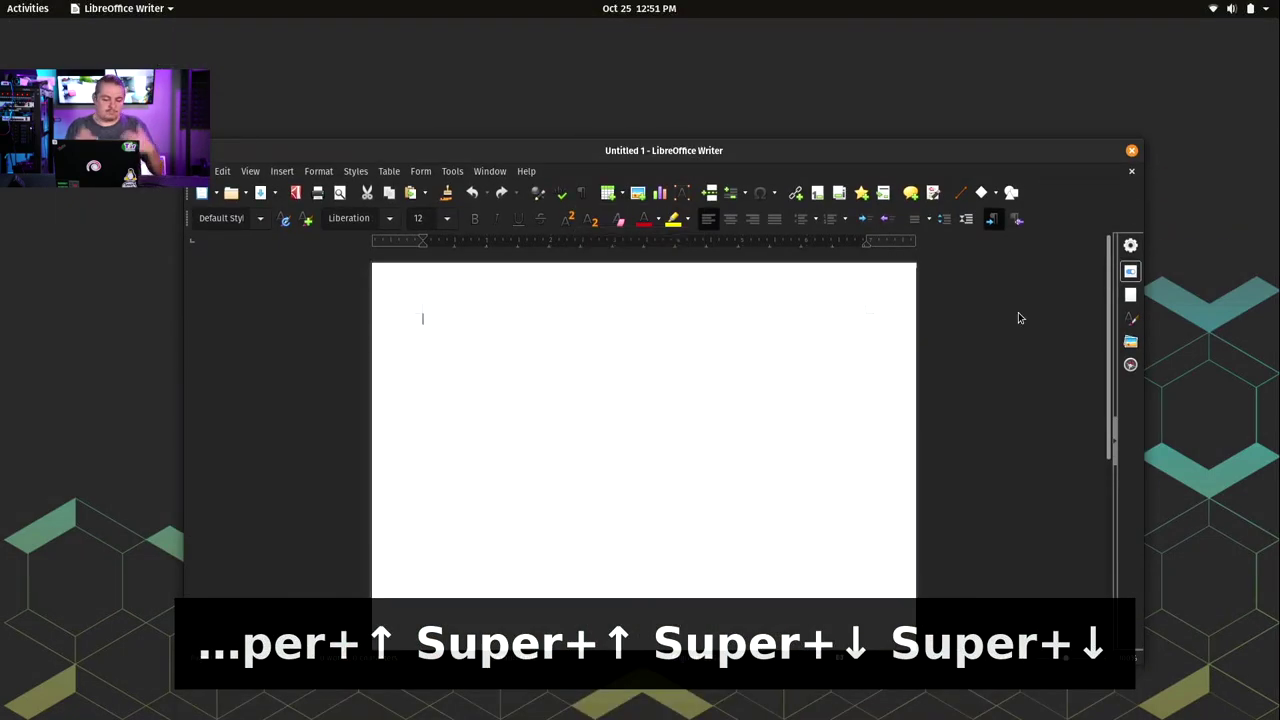
left_click(1131, 152)
key("super+Up")
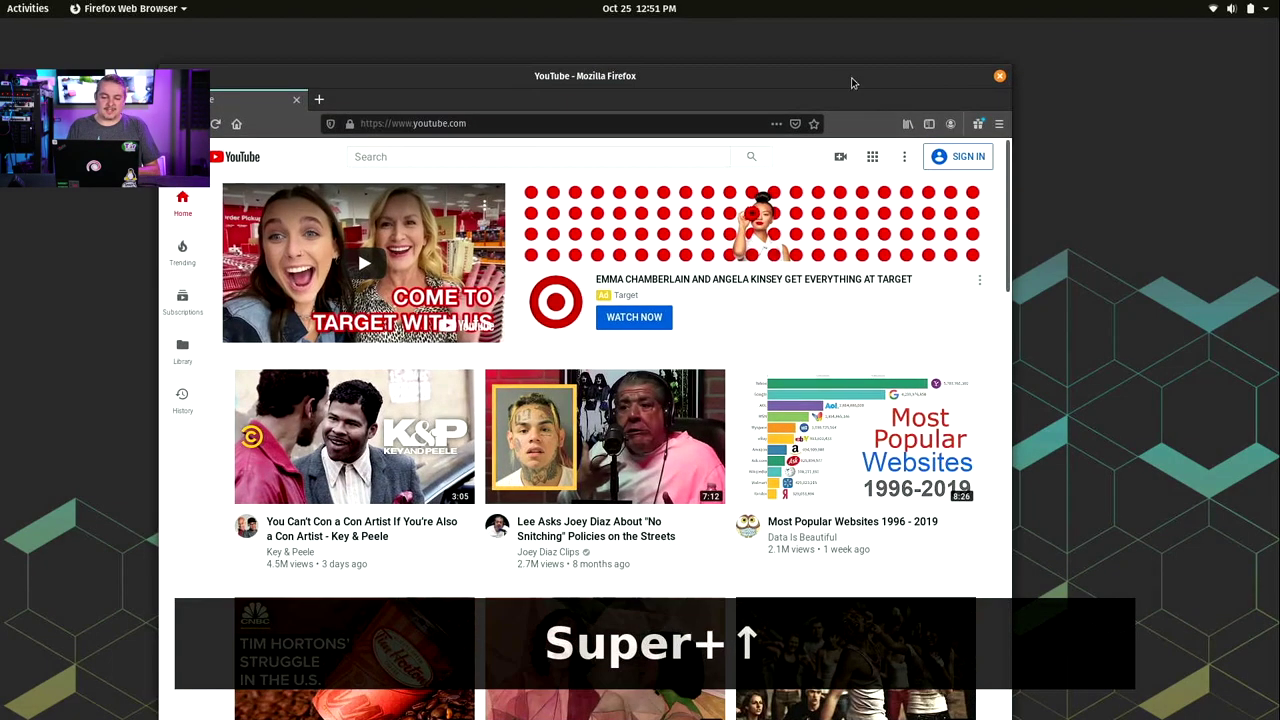
On the Keyboard Shortcuts workspace, scroll through the Operating System shortcuts, then show Activities.
key("super+Up")
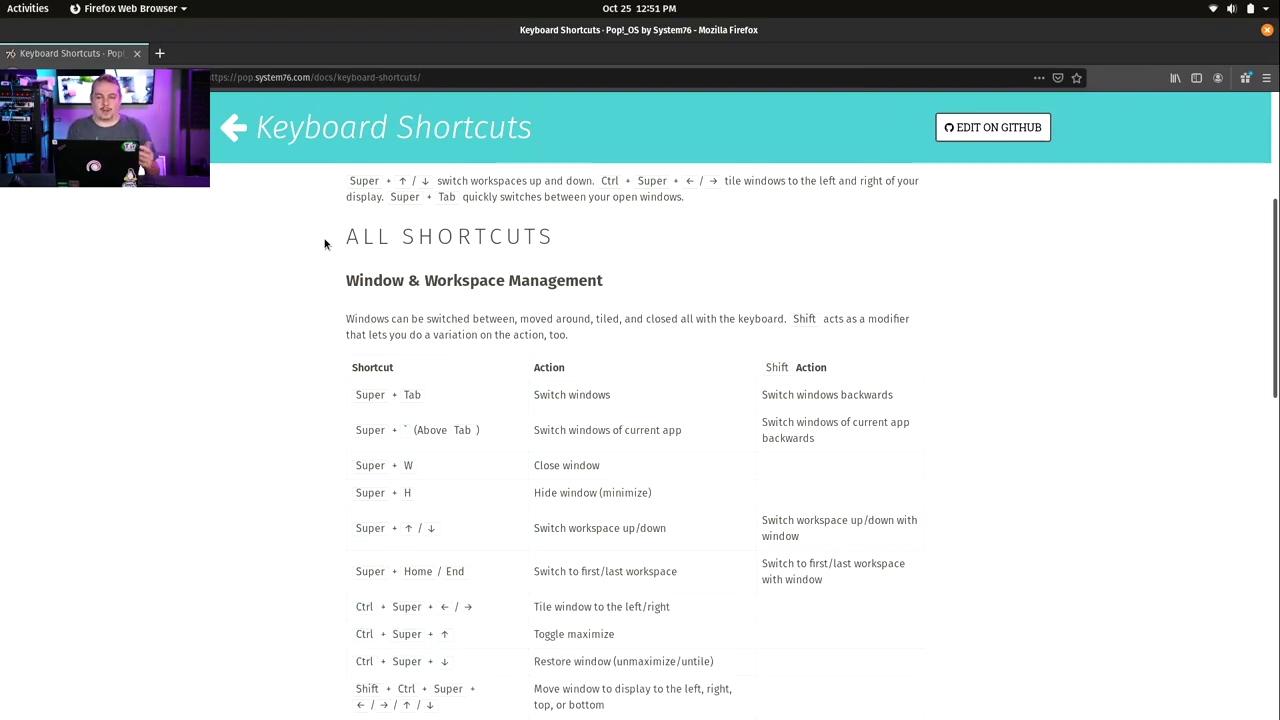
scroll(324, 243, "down", 4)
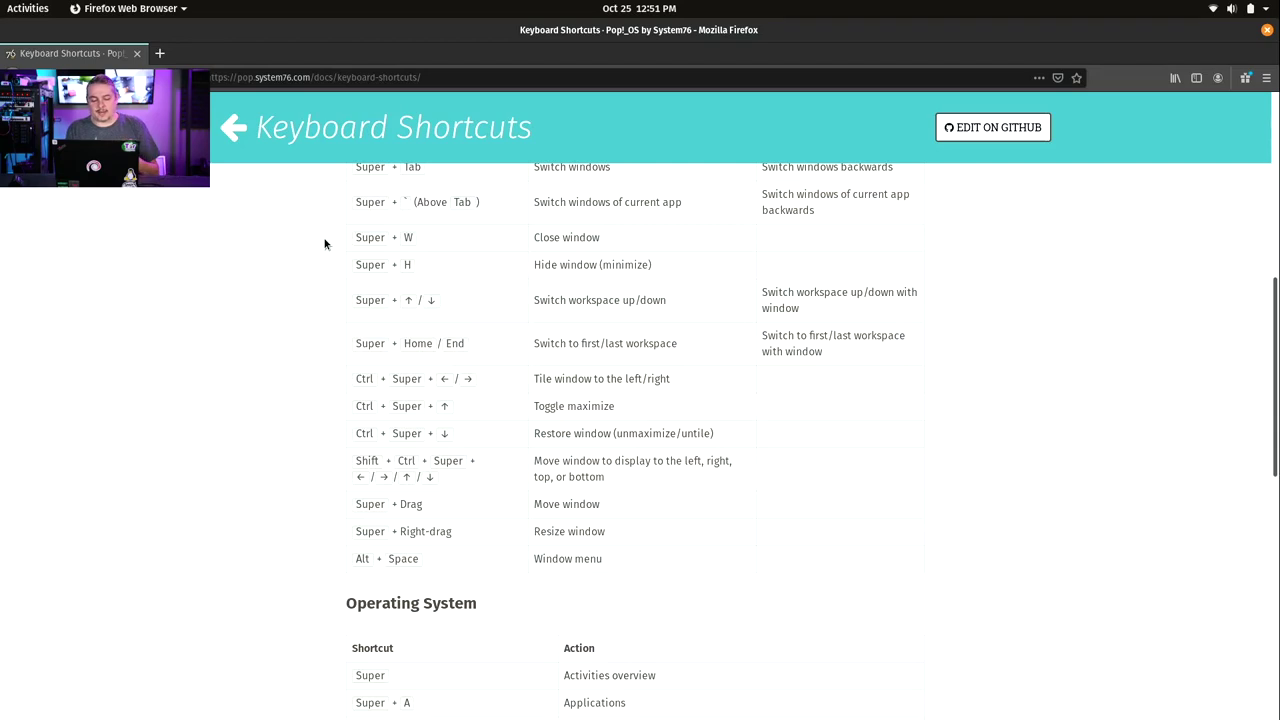
scroll(324, 243, "down", 5)
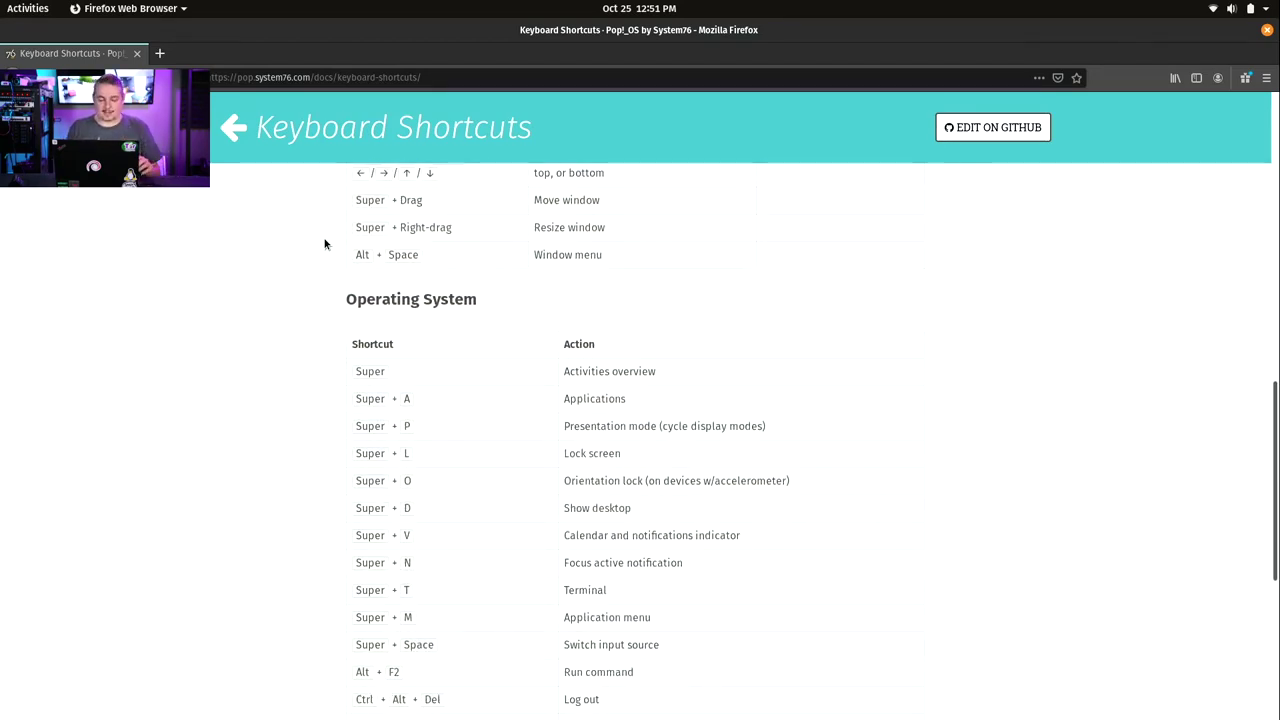
scroll(324, 243, "down", 4)
key("super")
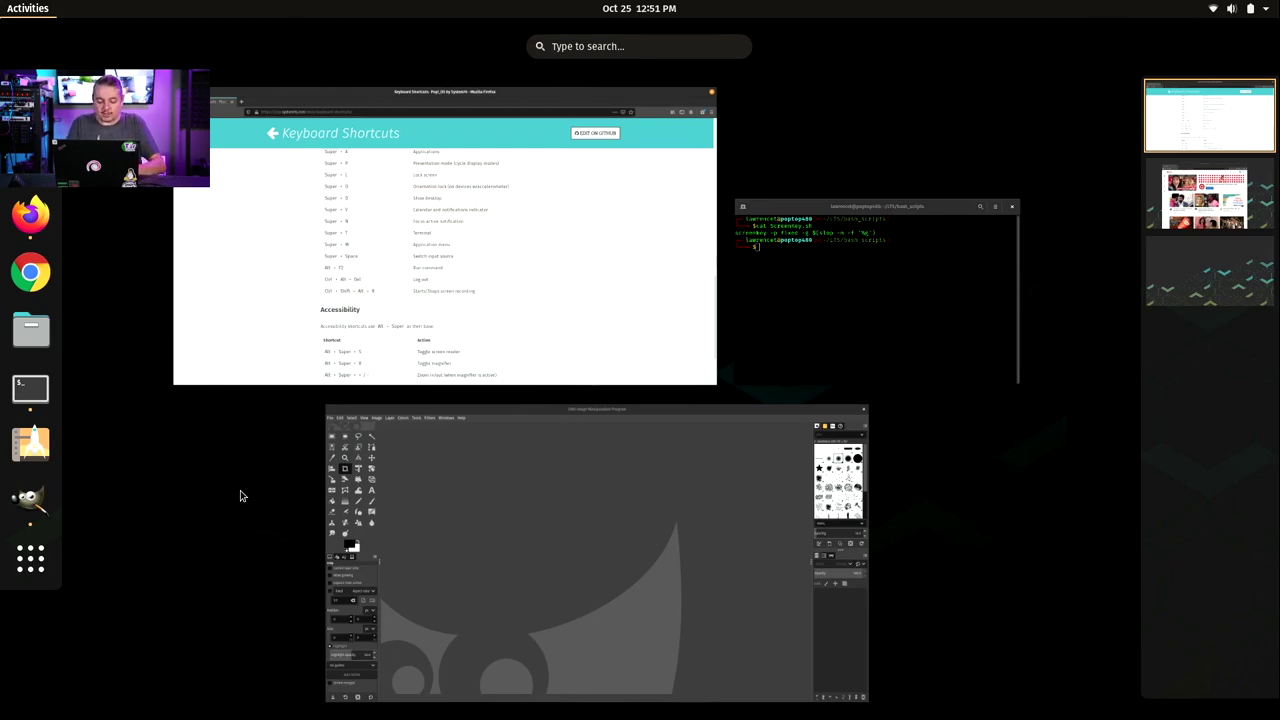
Launch Shutter by searching 'shu' and pin it to the dock favorites.
key("super")
key("super")
type("shu")
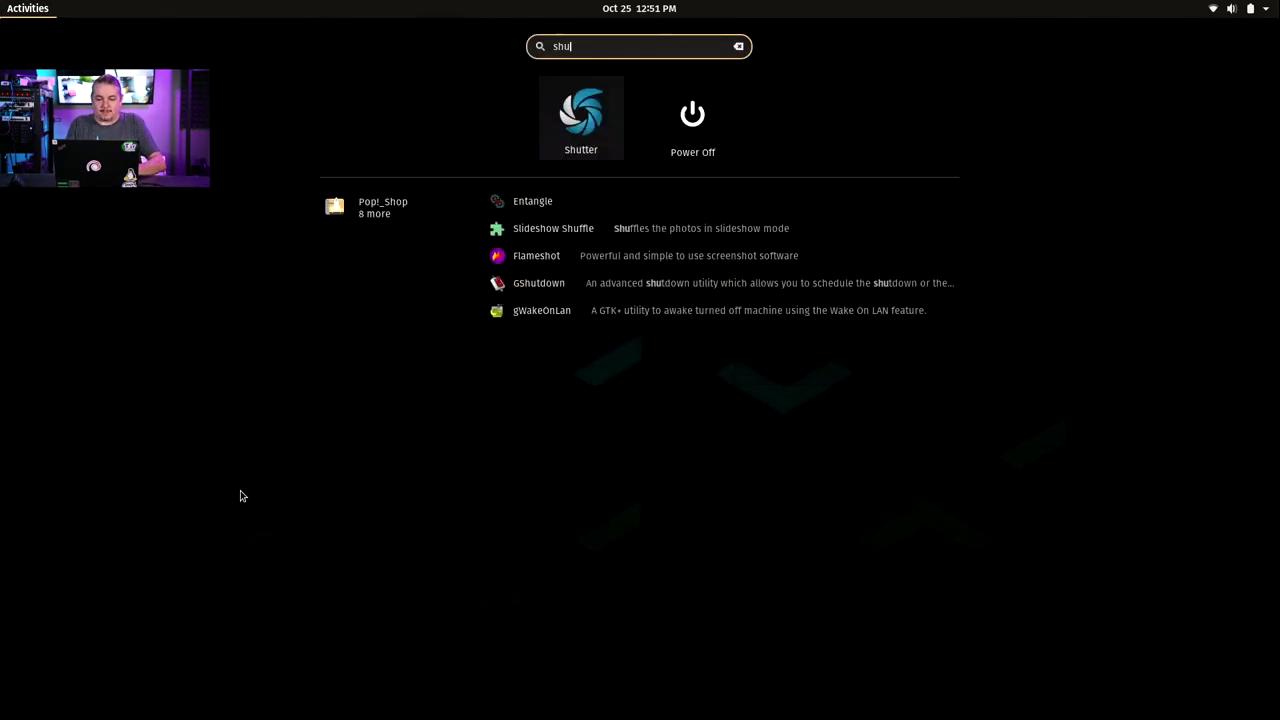
key("Return")
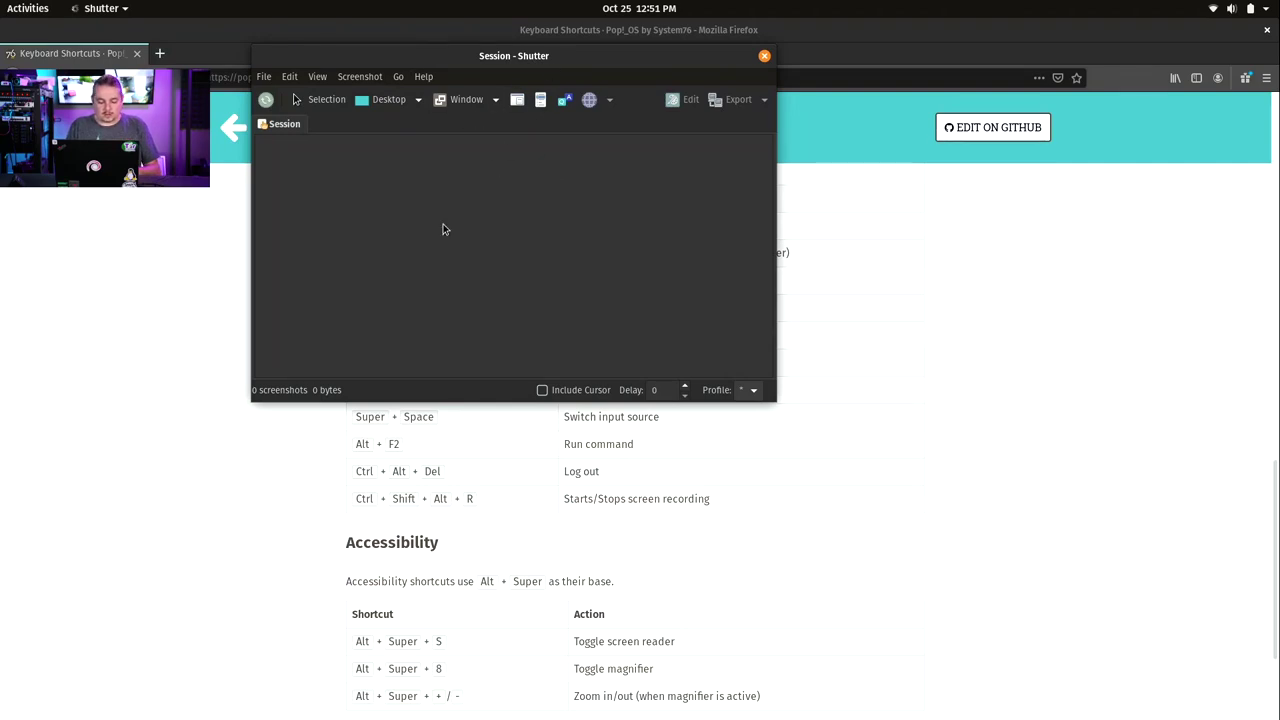
key("super")
right_click(29, 470)
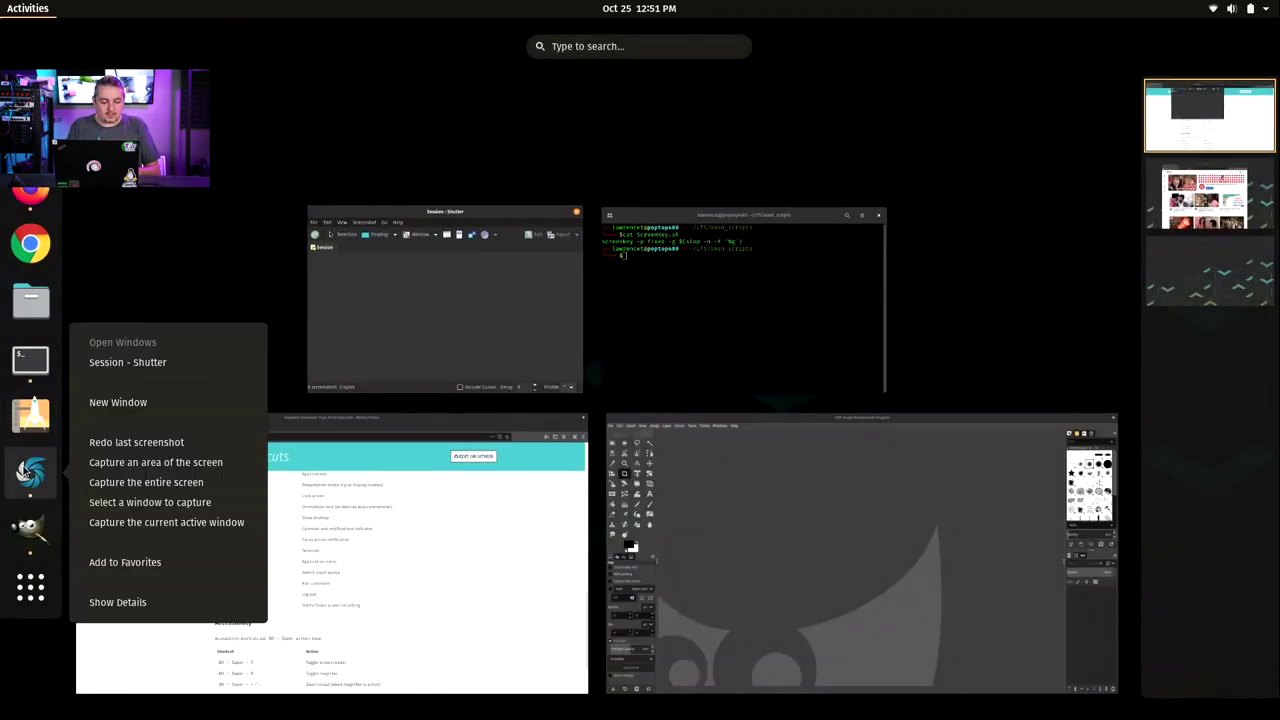
left_click(172, 566)
Close Shutter, reopen it from the dock, and close it again.
left_click(399, 368)
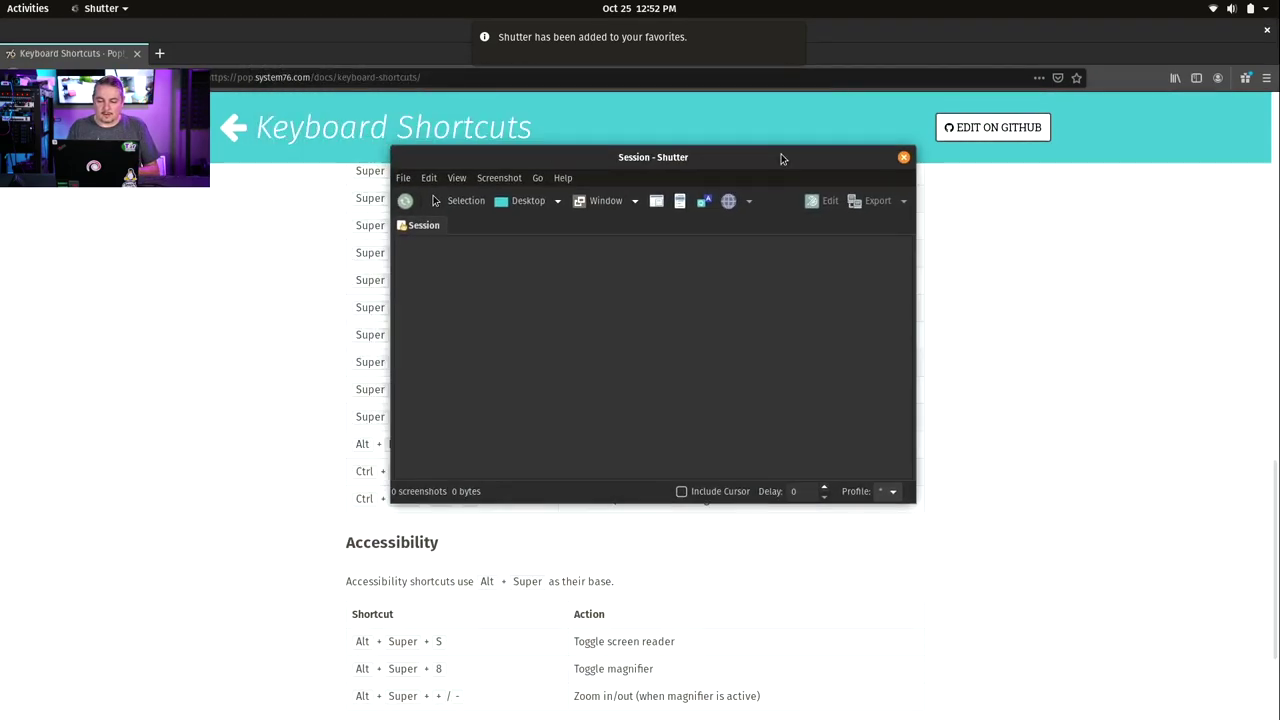
left_click(903, 158)
key("super")
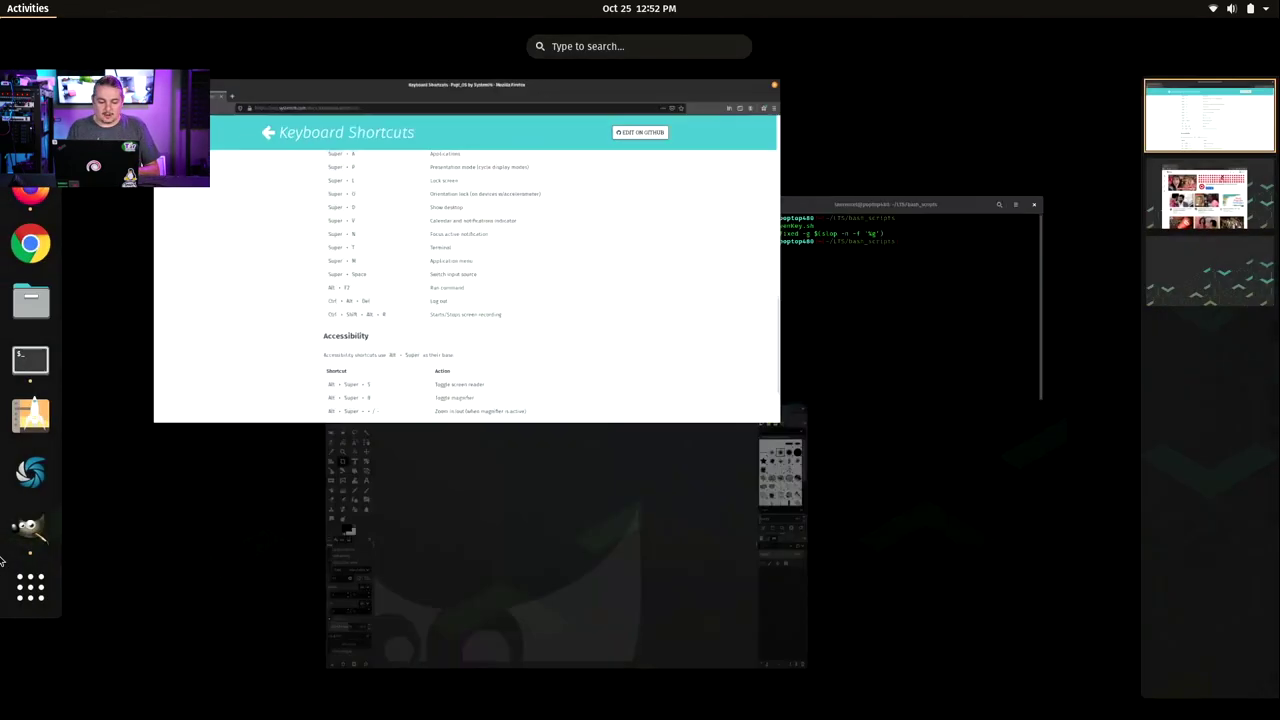
left_click(31, 484)
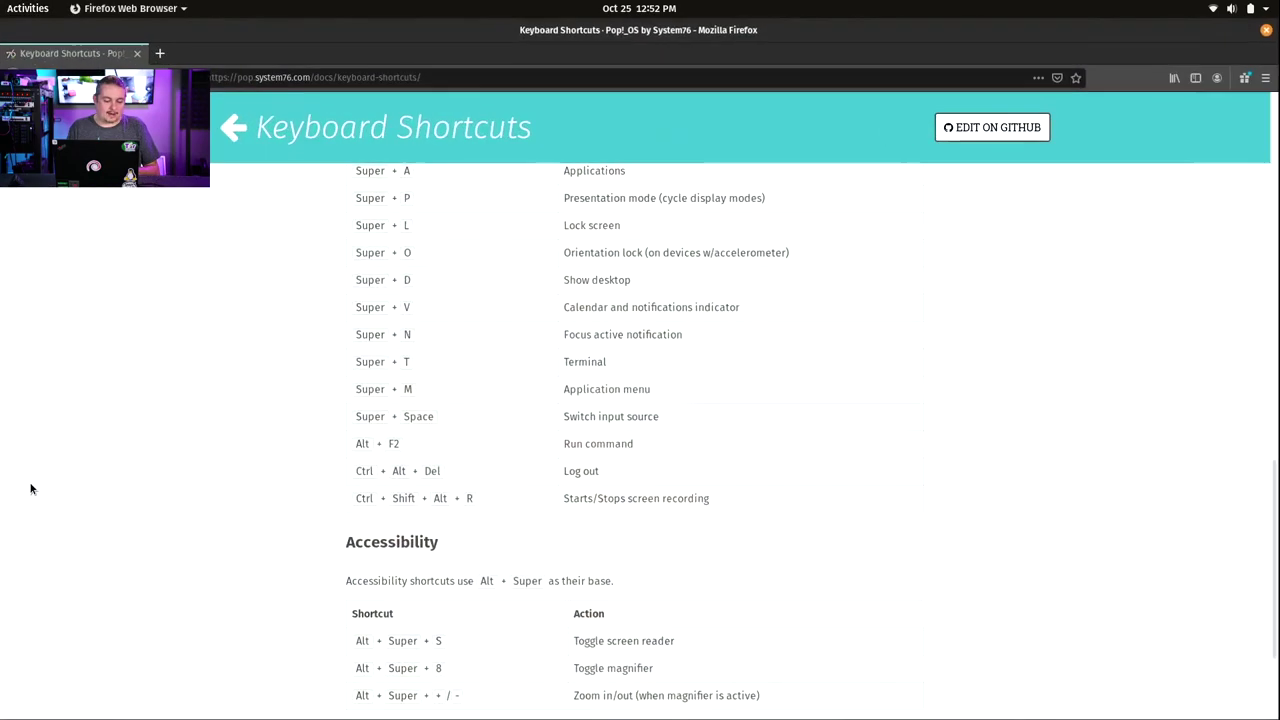
key("super")
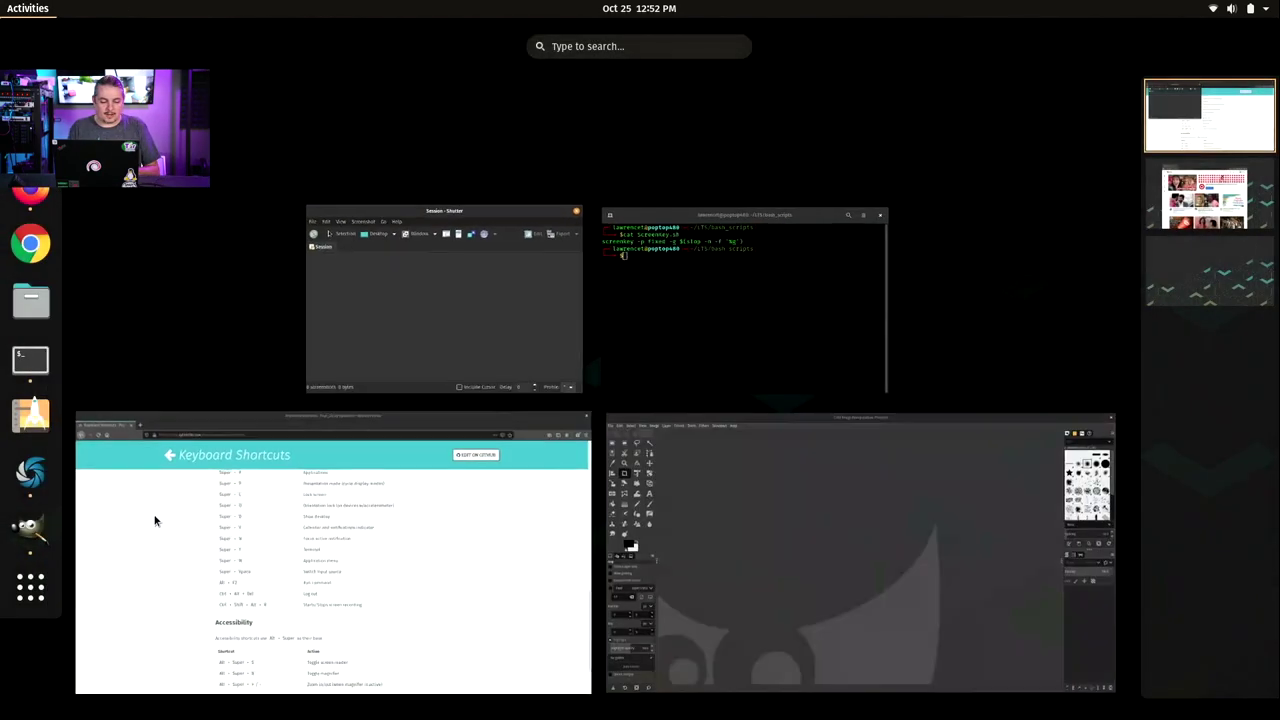
left_click(334, 294)
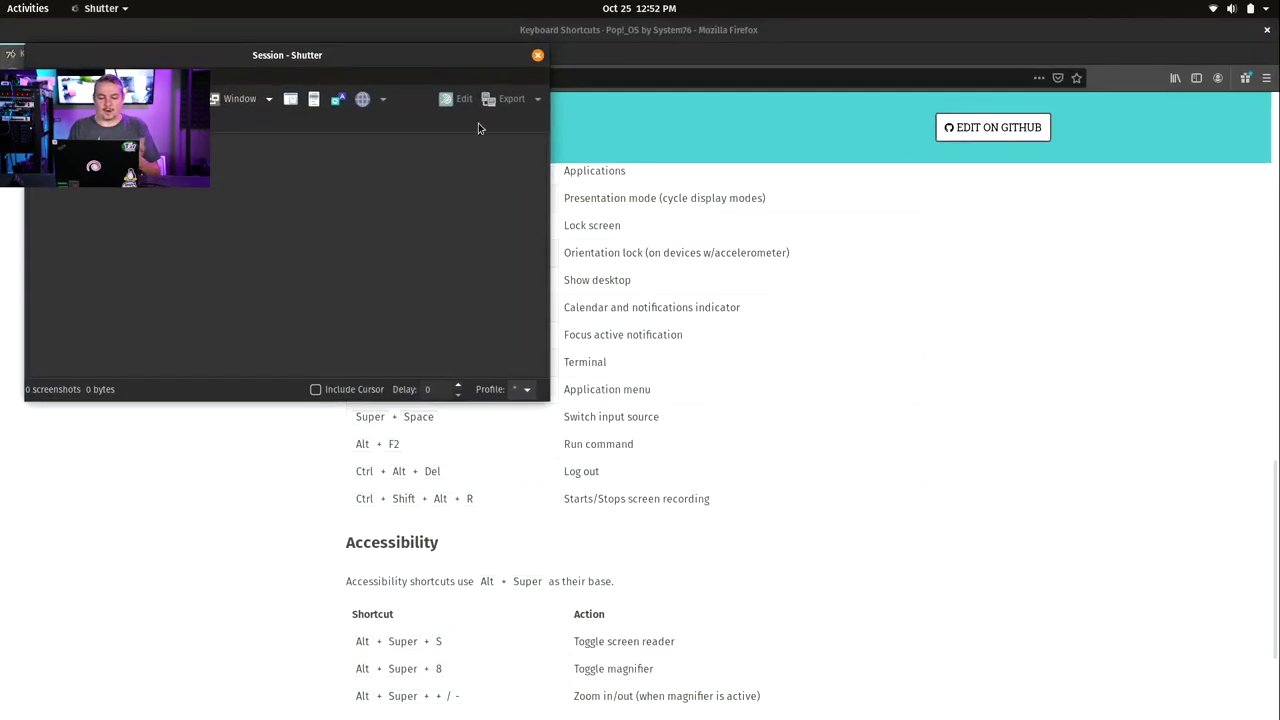
left_click(537, 54)
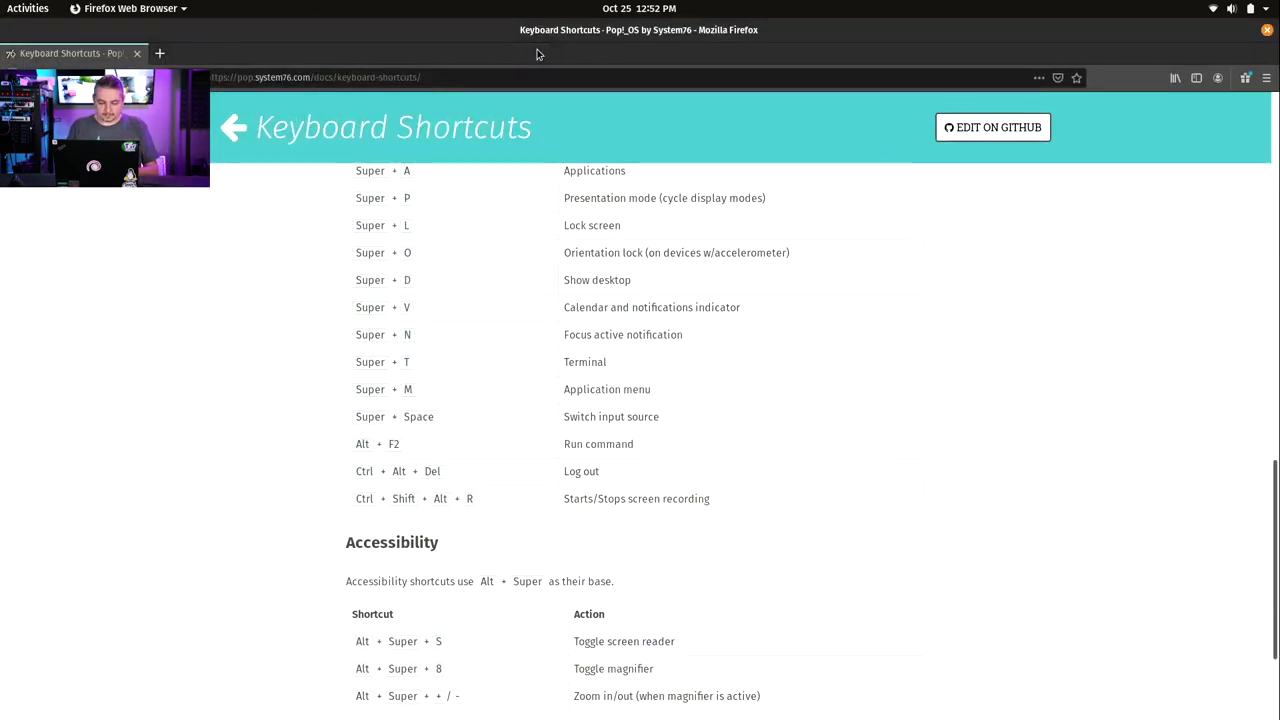
Unmaximize Firefox into a smaller window and switch to GIMP.
left_click_drag(545, 75, 592, 153)
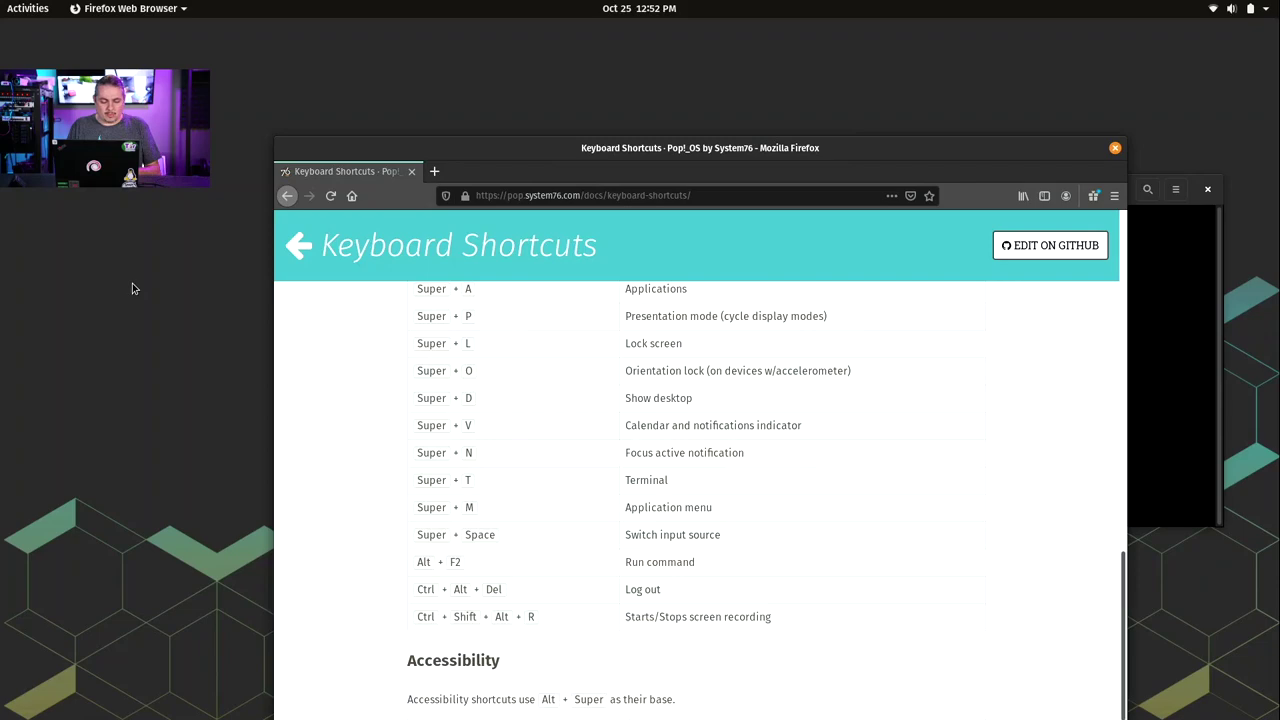
key("super")
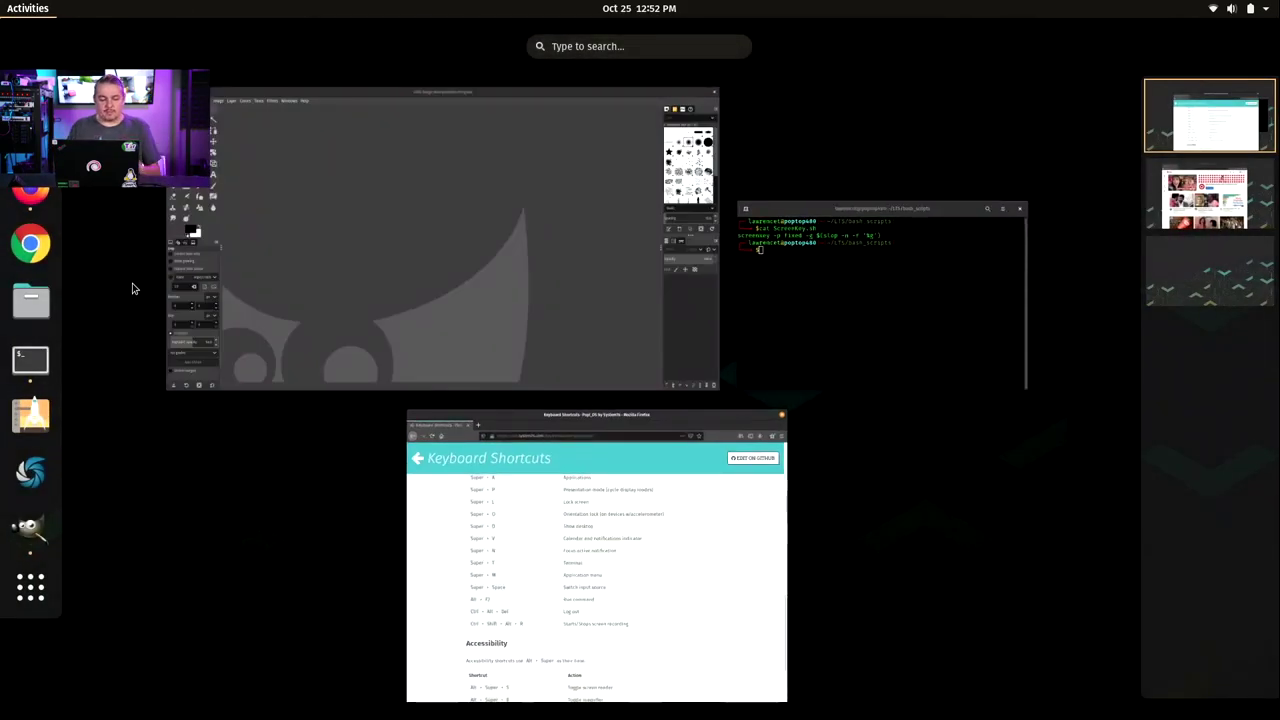
left_click(440, 297)
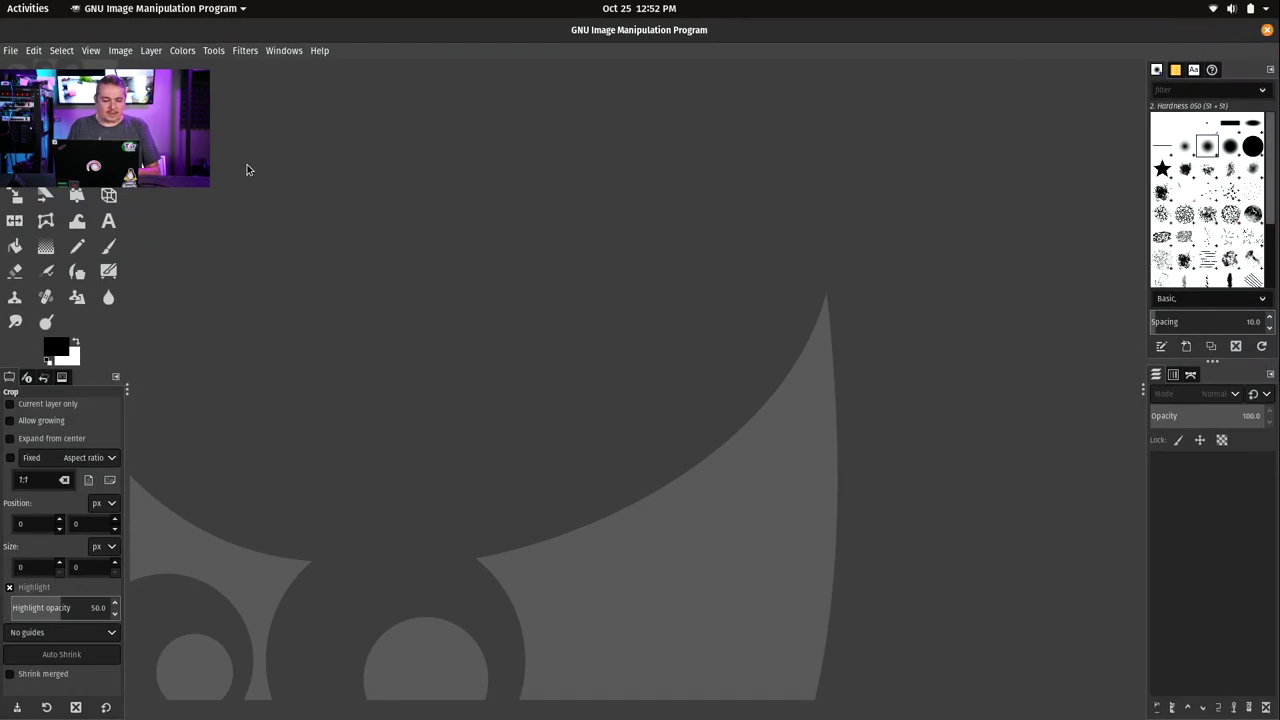
Open GIMP's File > Open dialog, cancel it without opening a file, and quit GIMP.
left_click(10, 51)
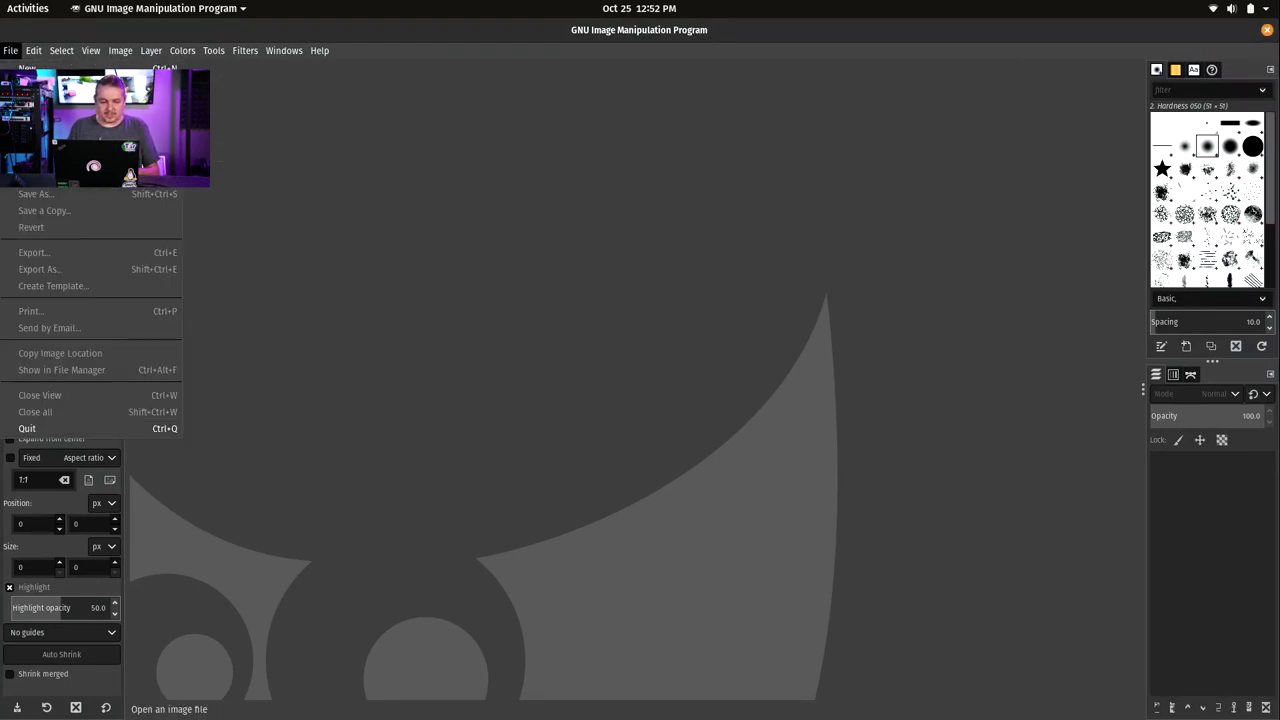
left_click(35, 85)
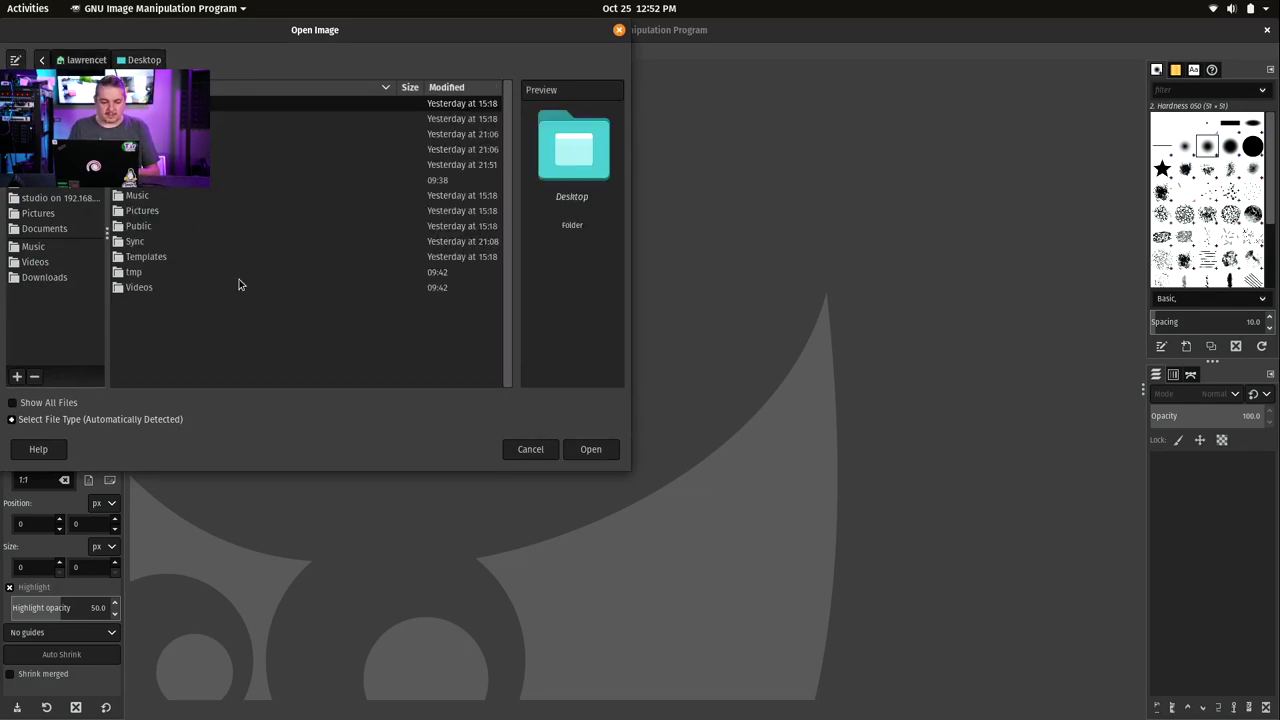
left_click(618, 31)
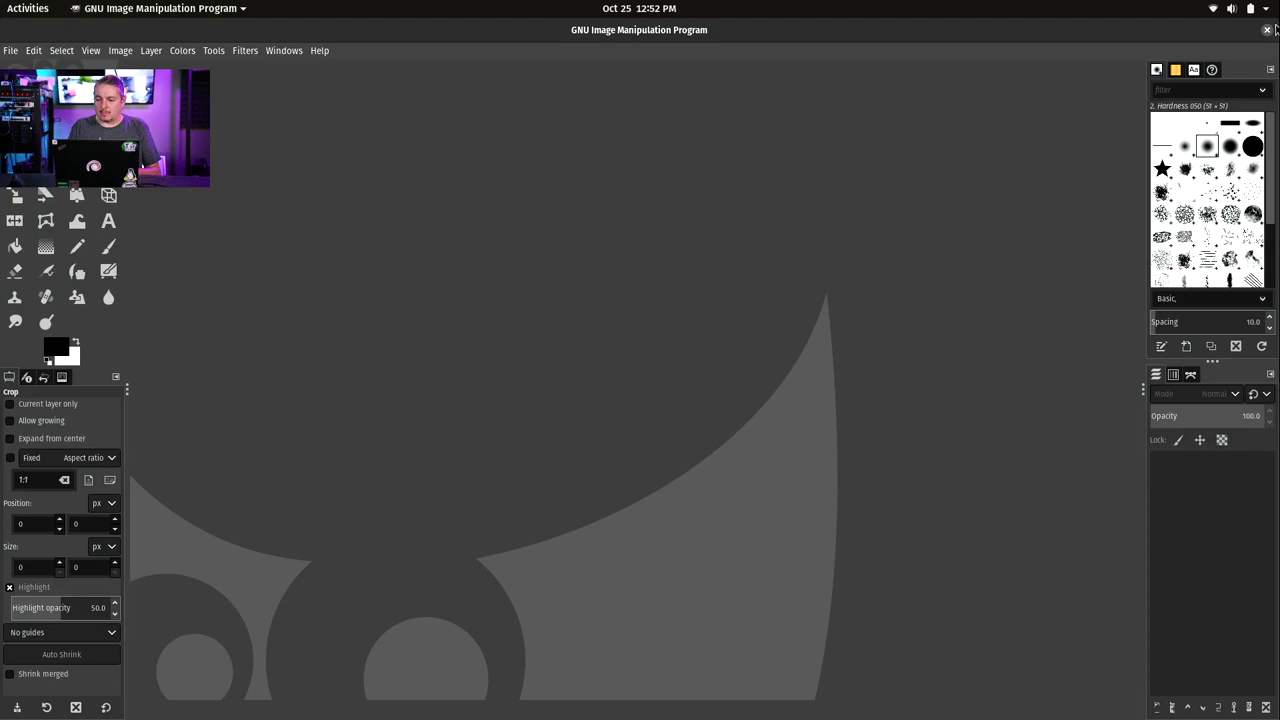
left_click(1267, 30)
Launch Pop!_Shop from the dock and maximize its window.
key("super")
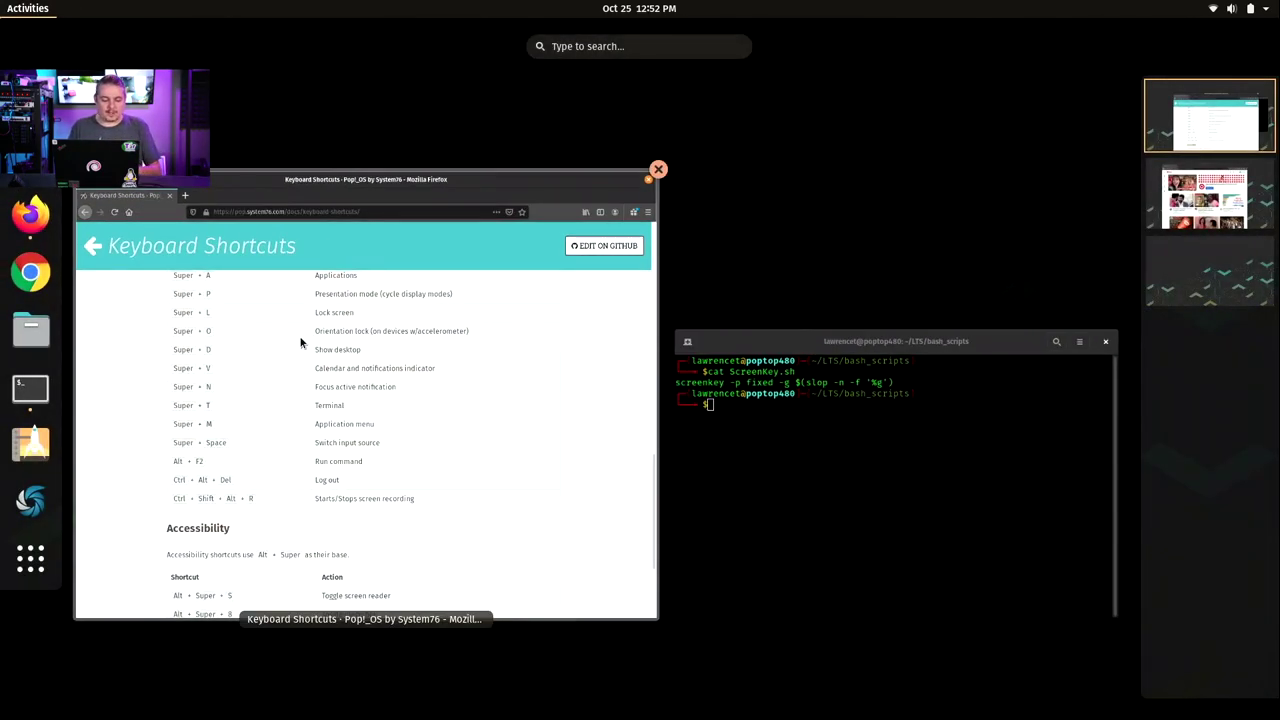
left_click(31, 562)
left_click(33, 565)
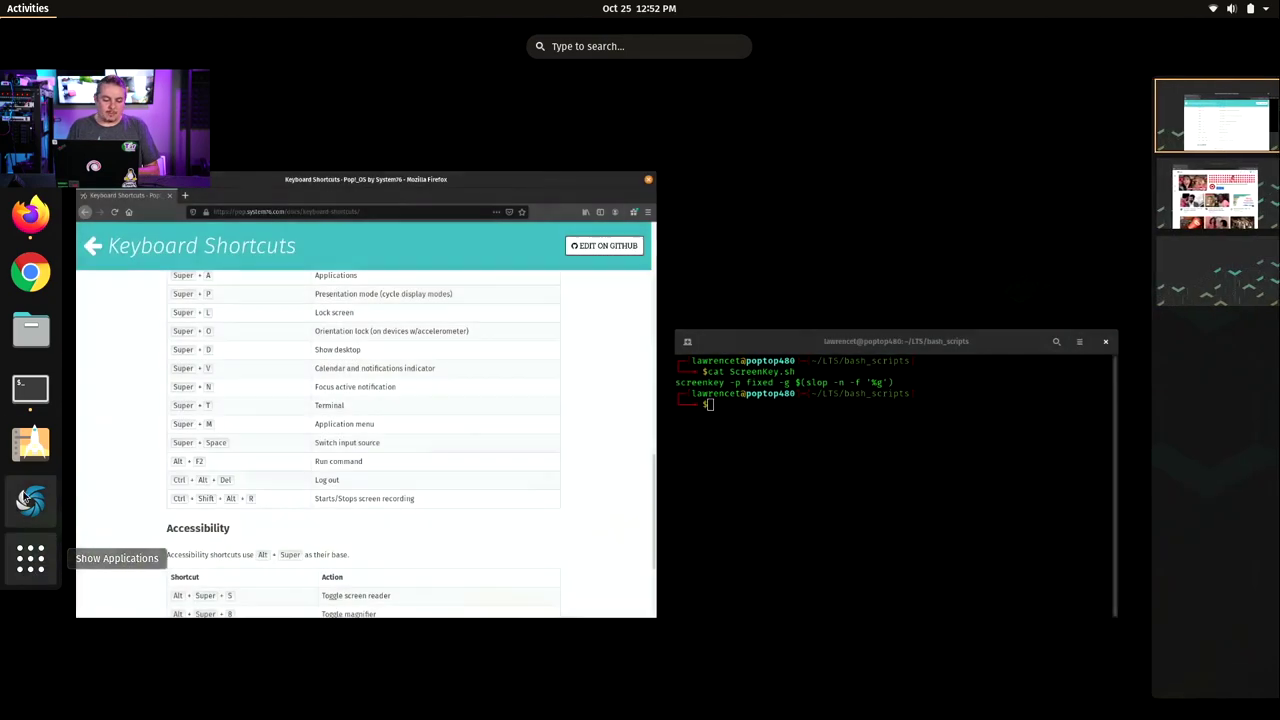
left_click(40, 446)
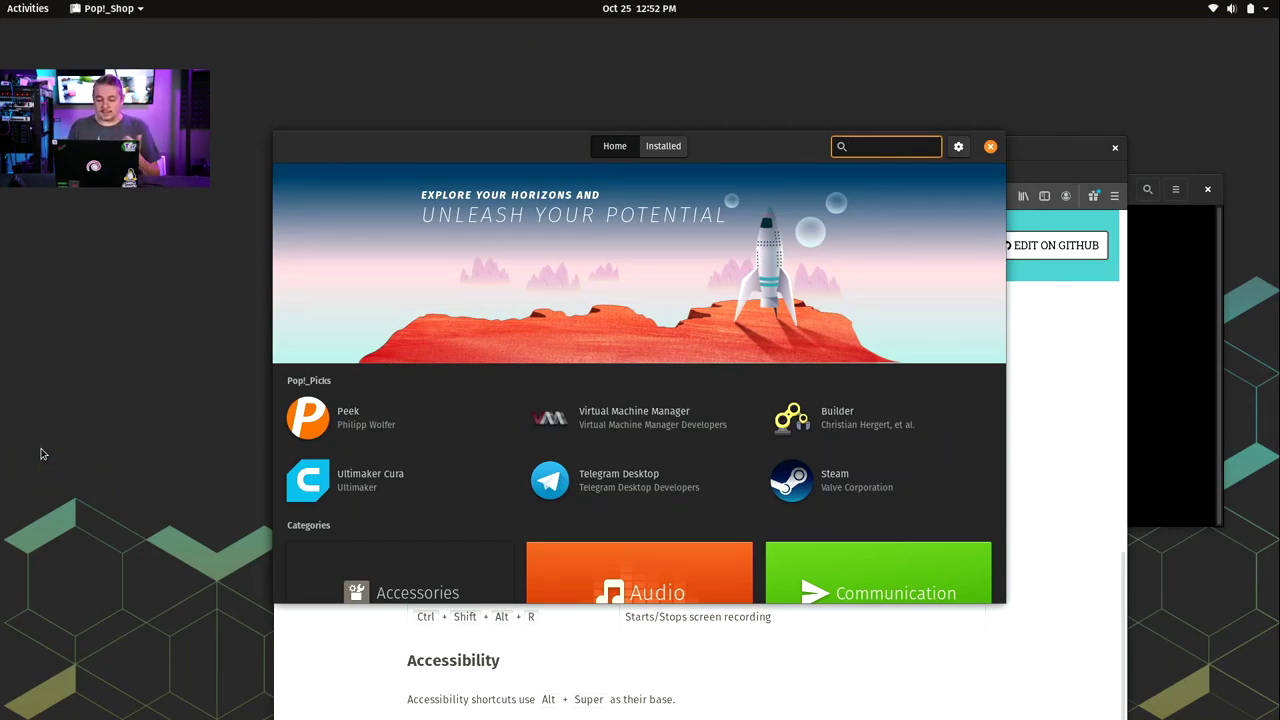
left_click_drag(402, 143, 310, 105)
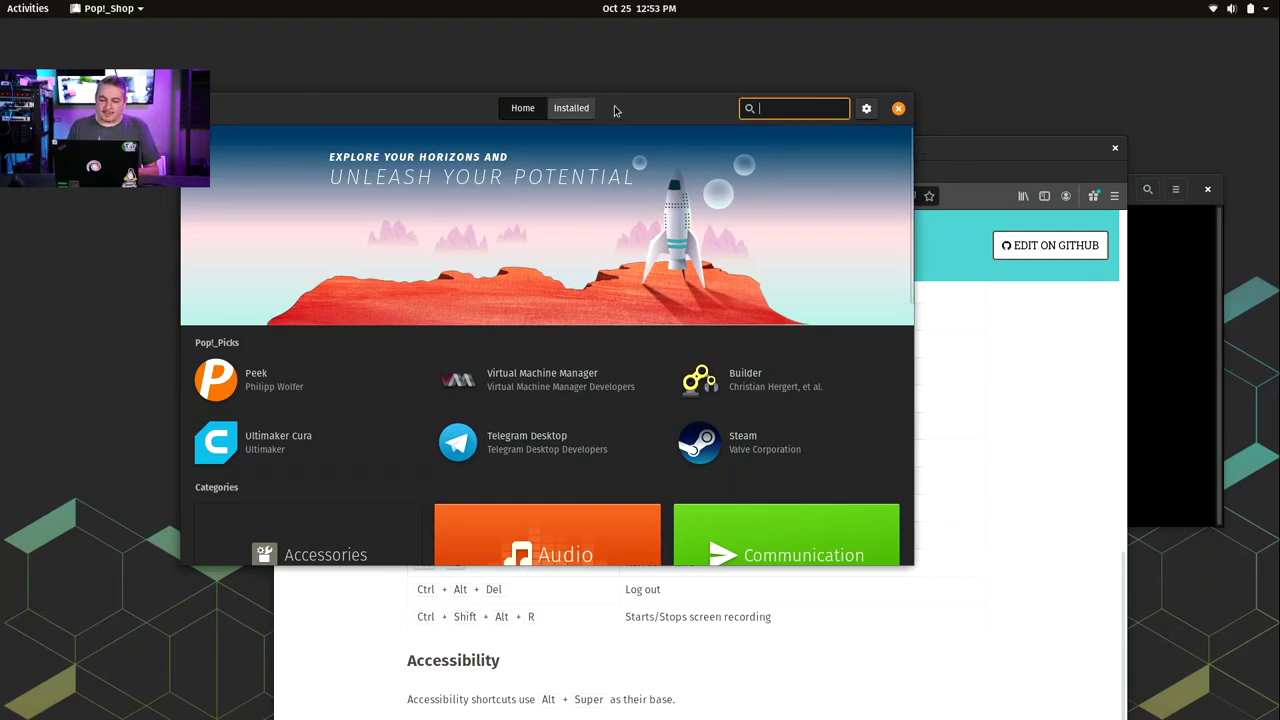
double_click(691, 114)
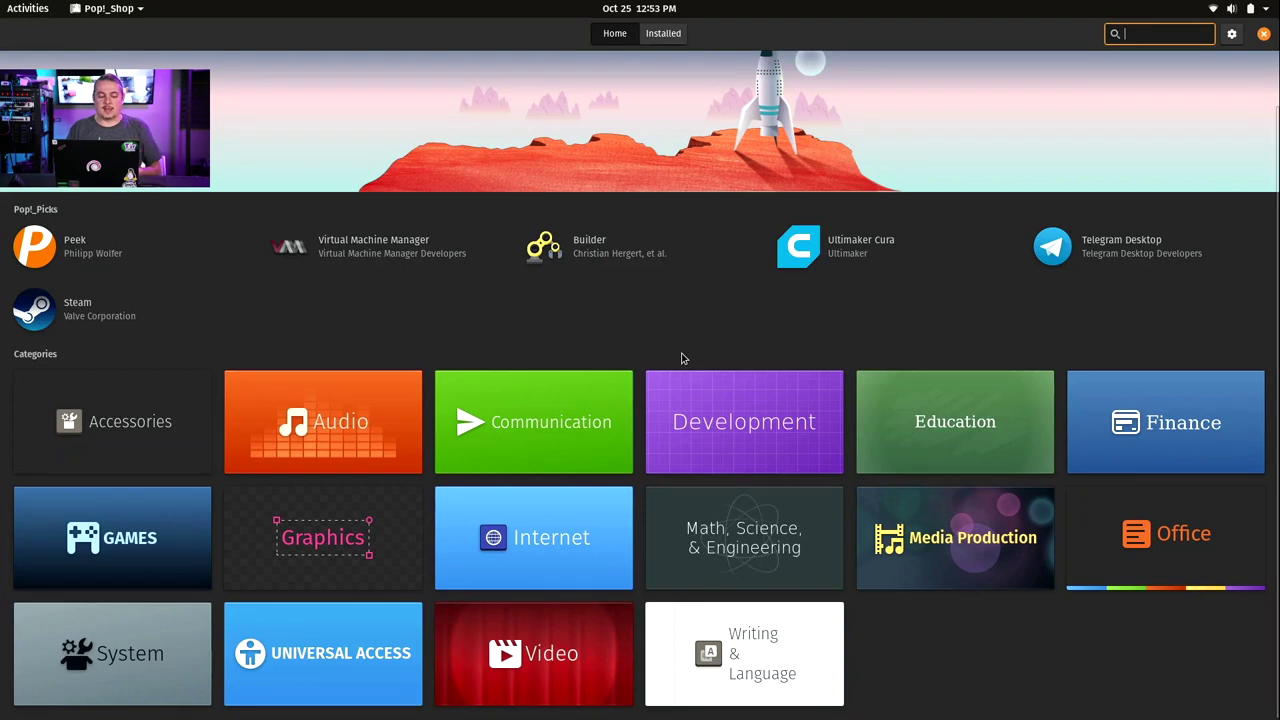
Find Frozen-Bubble via Games and search 'froz', start installing, cancel authentication, clear the search.
left_click(154, 545)
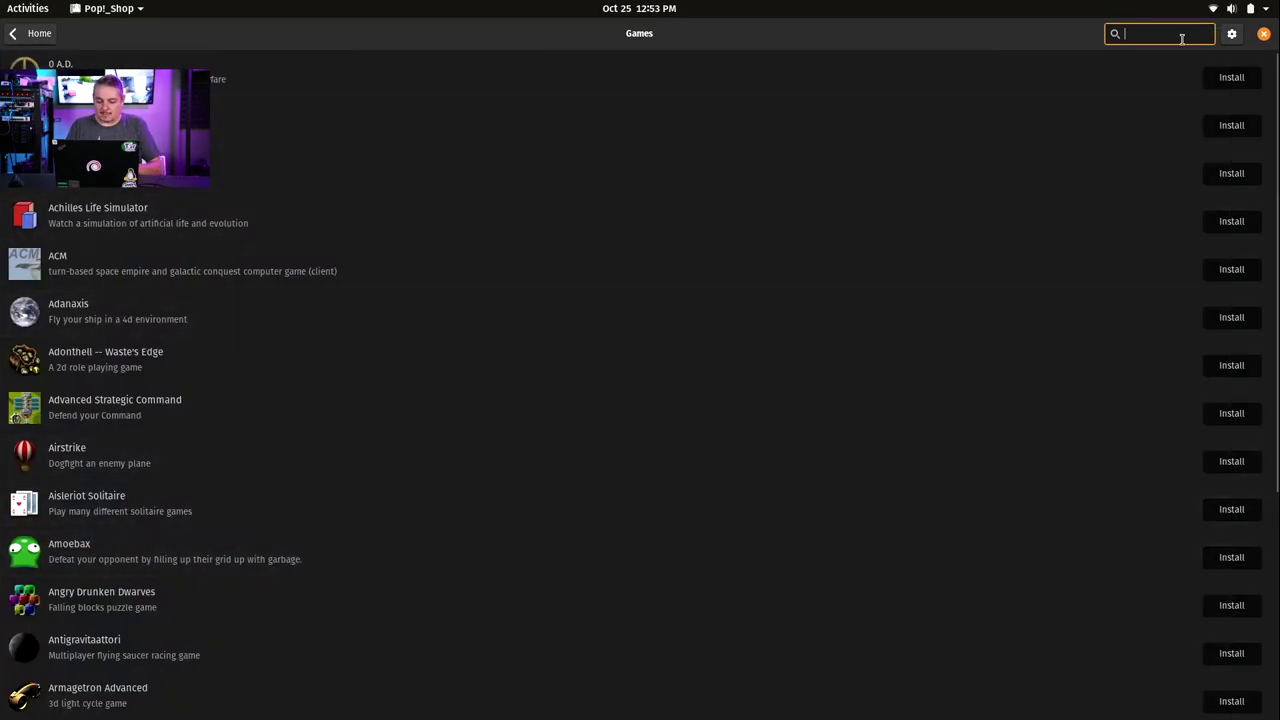
type("froz")
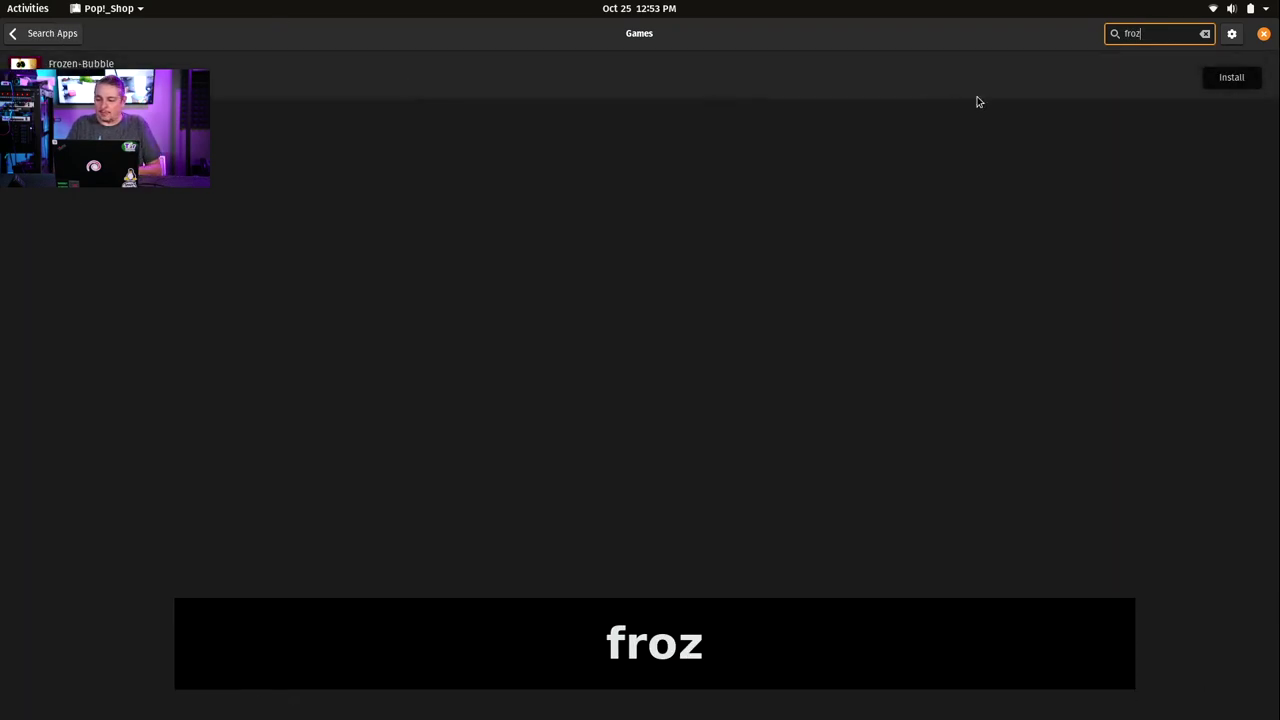
left_click(1231, 92)
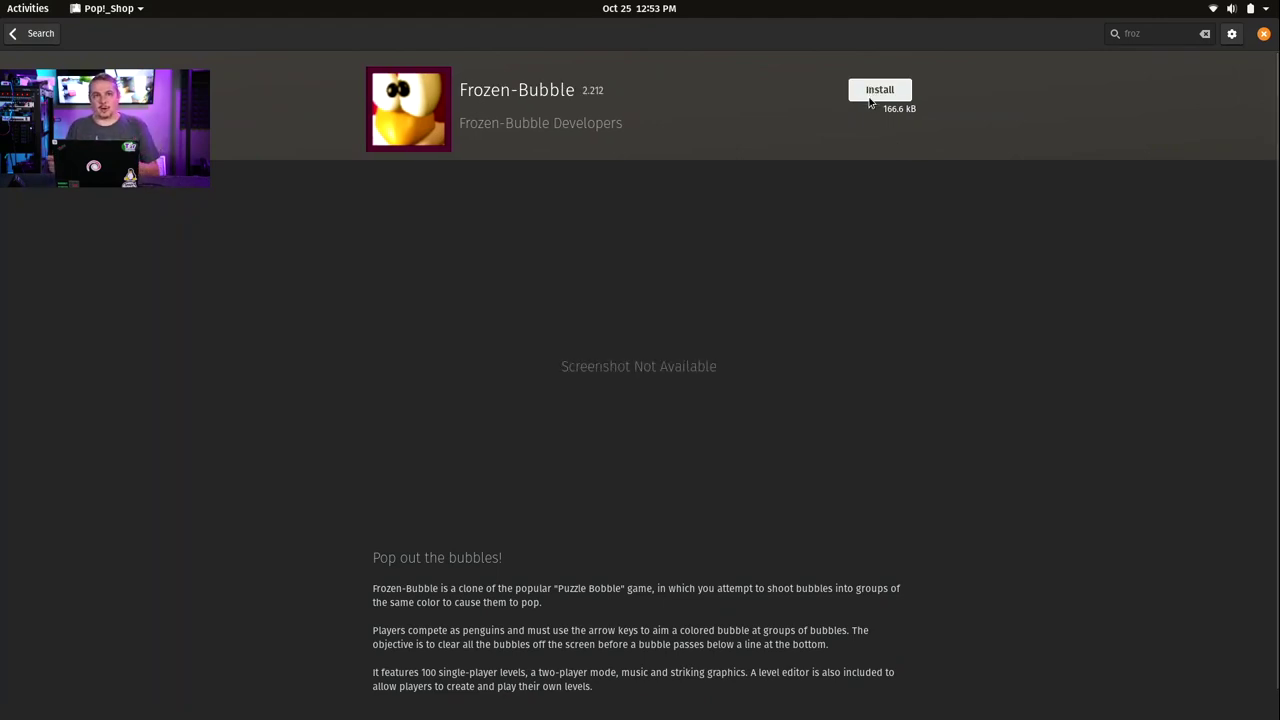
left_click(869, 99)
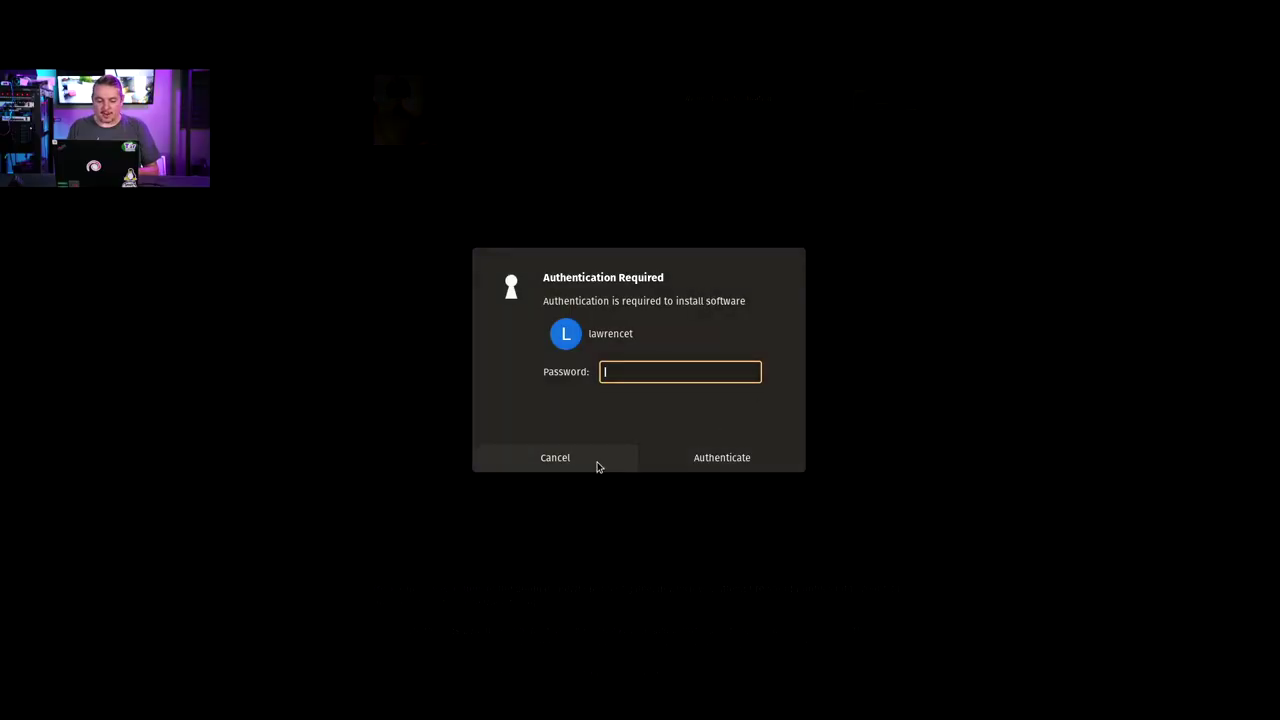
left_click(598, 466)
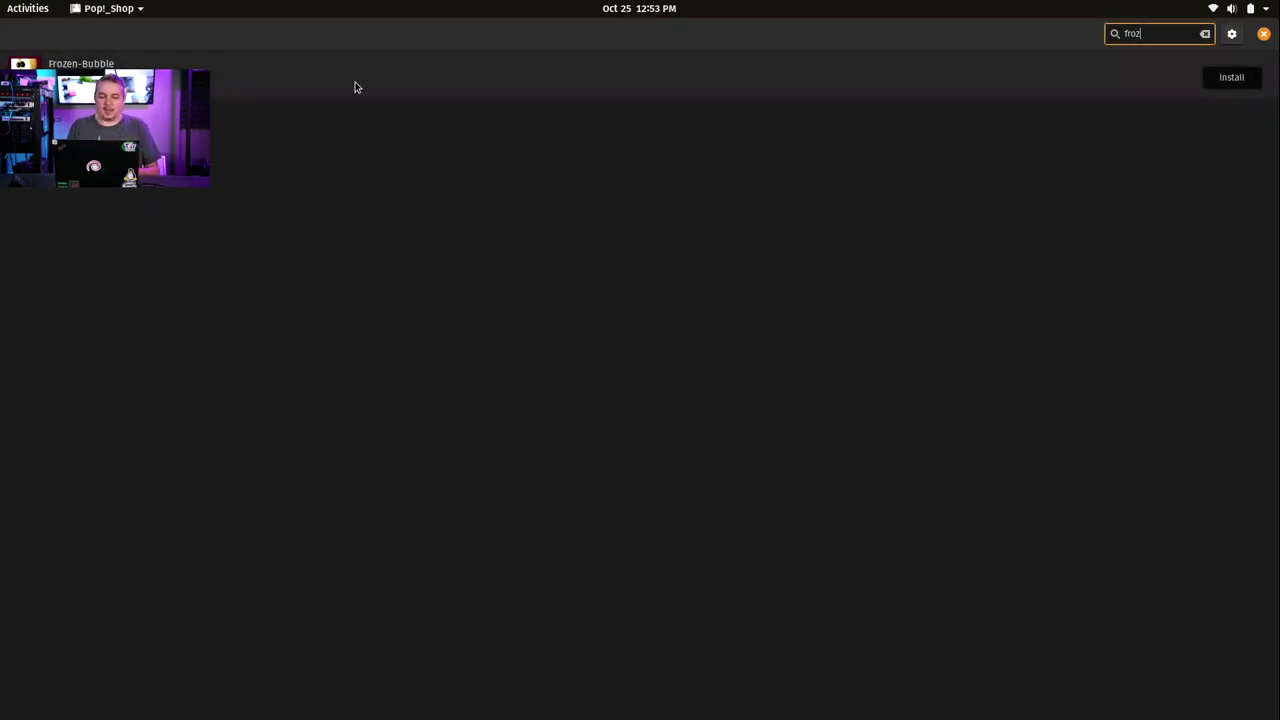
left_click(1205, 33)
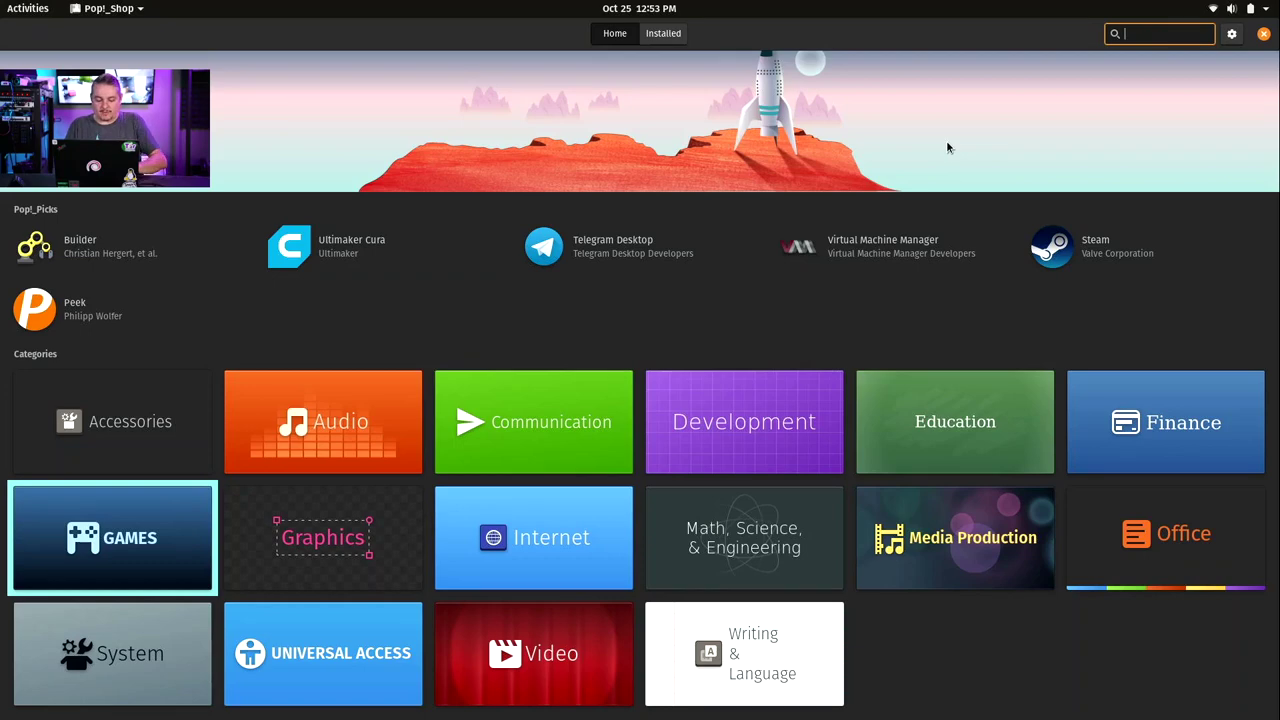
Search 'stea' to view Steam's details, close Pop!_Shop, and nudge Firefox up-left.
type("stea")
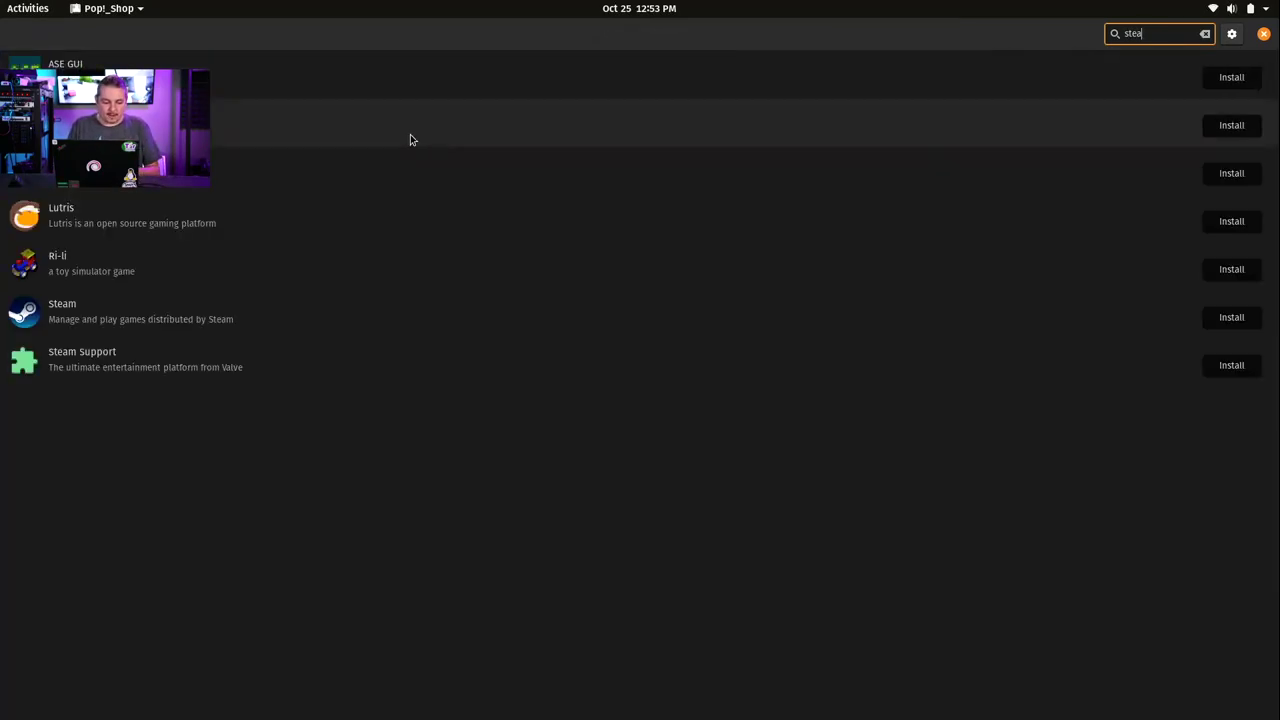
left_click(98, 315)
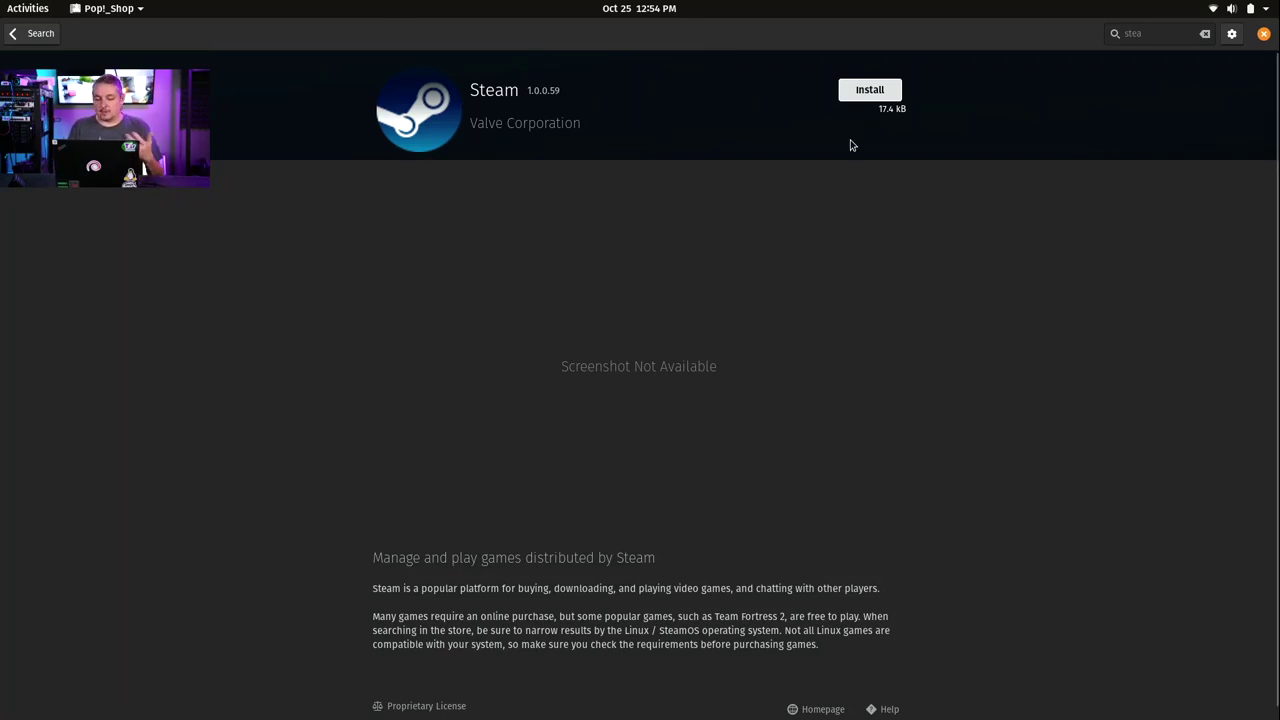
left_click(1264, 33)
left_click_drag(753, 148, 664, 103)
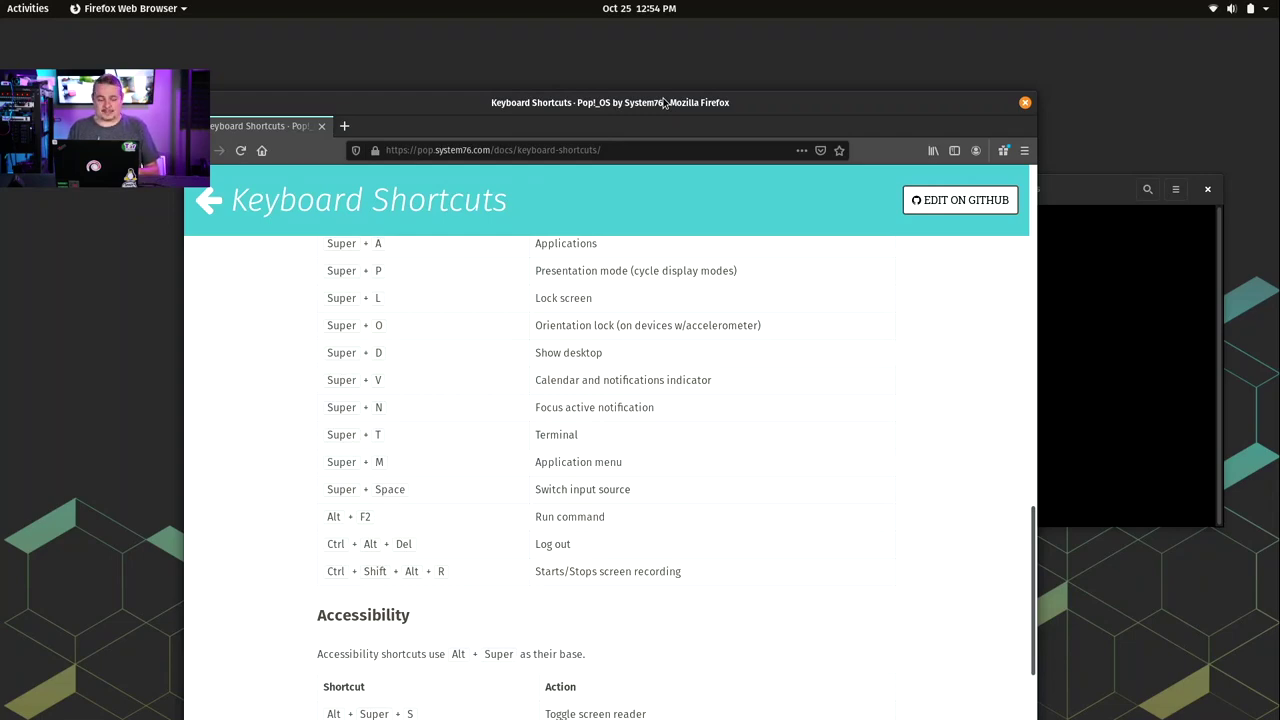
Open the Printers settings by searching 'pr' in Activities.
key("super")
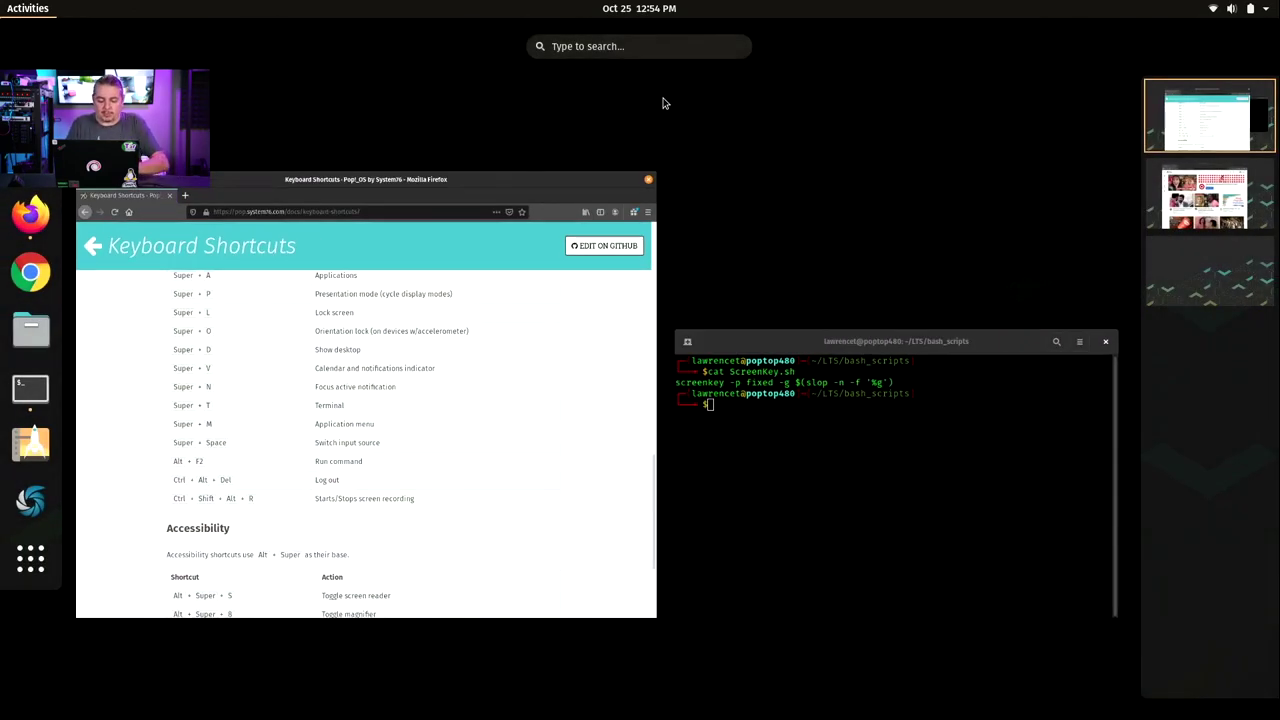
type("pr")
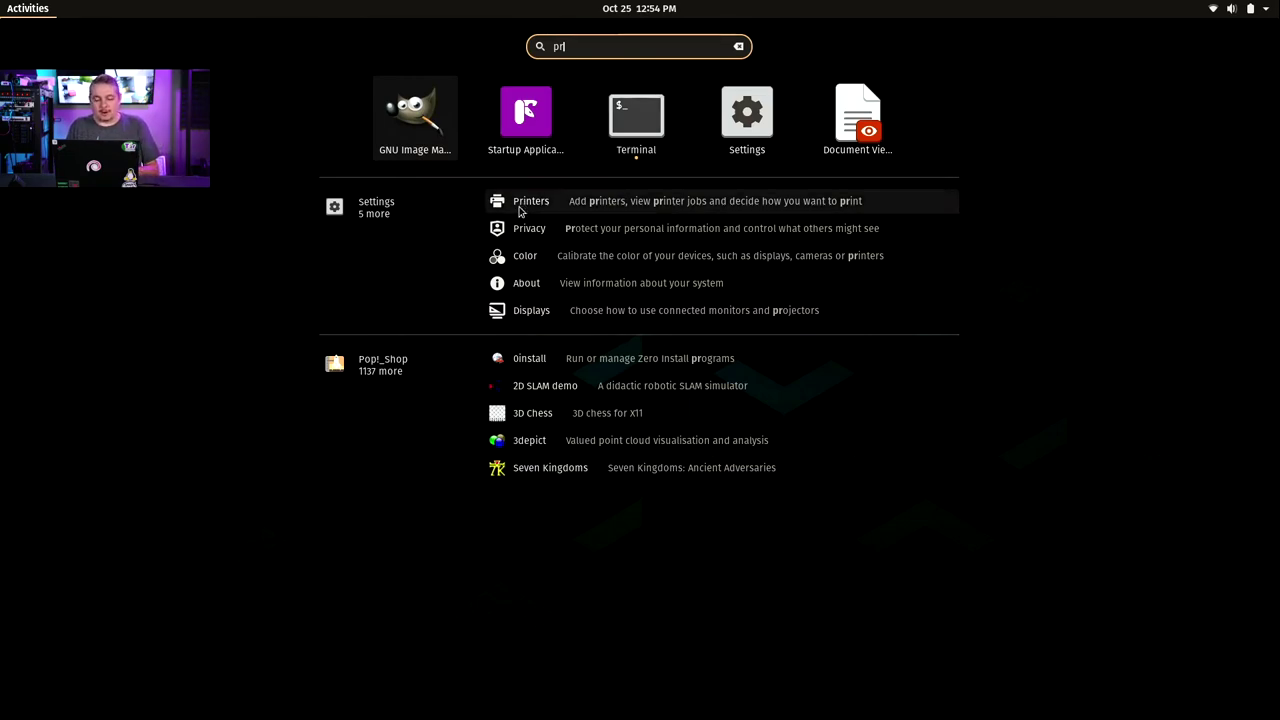
key("Escape")
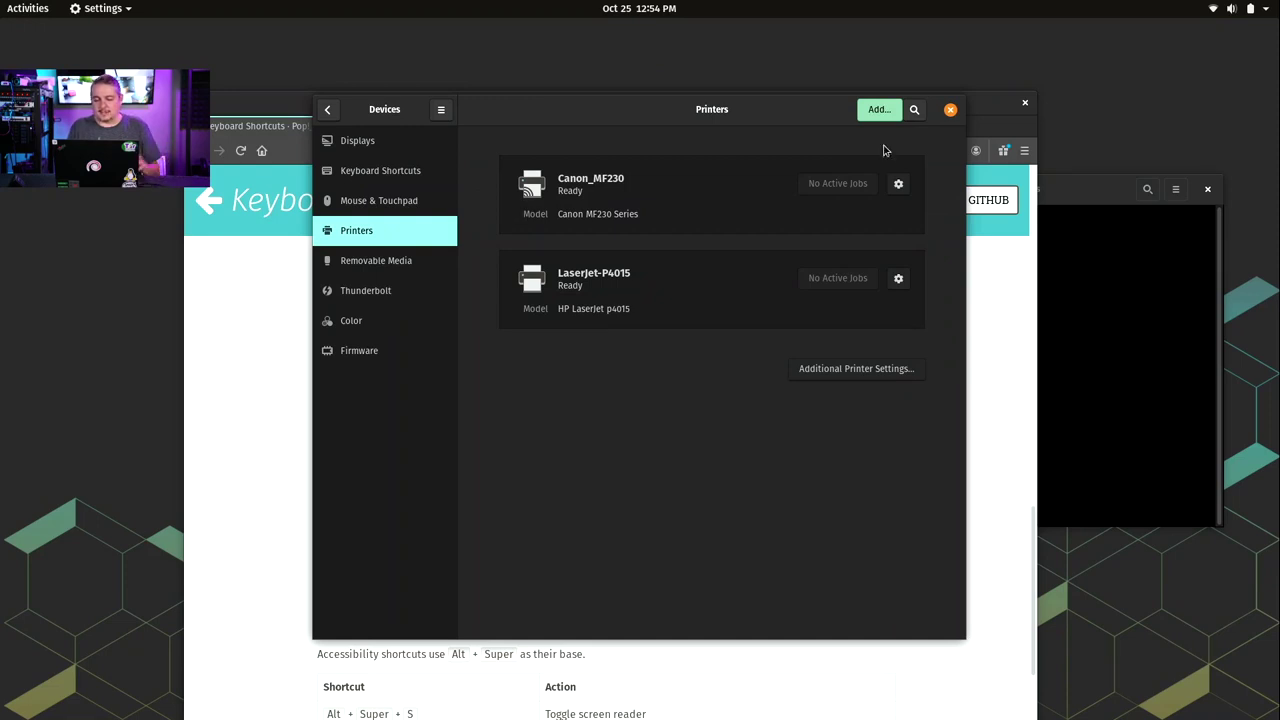
Browse MF230, CUPS-BRF-Printer and LaserJet-2300 in Add Printer, then cancel without adding.
left_click(882, 111)
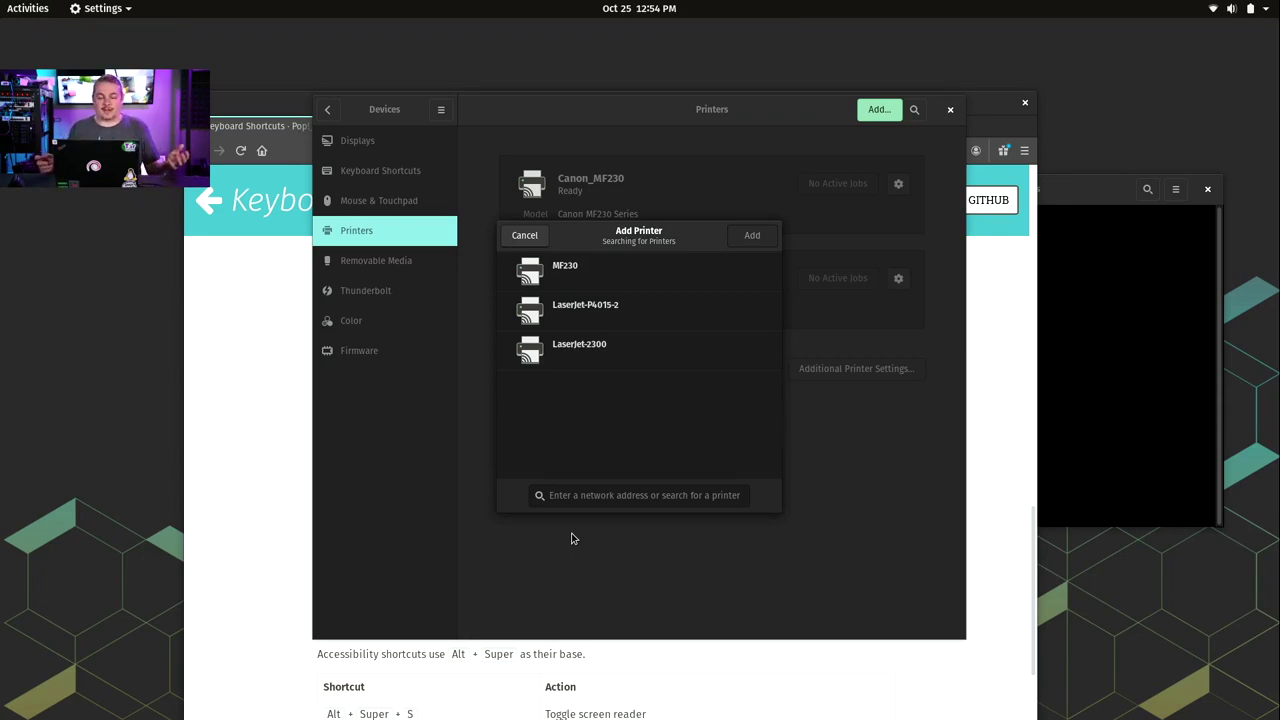
left_click(590, 272)
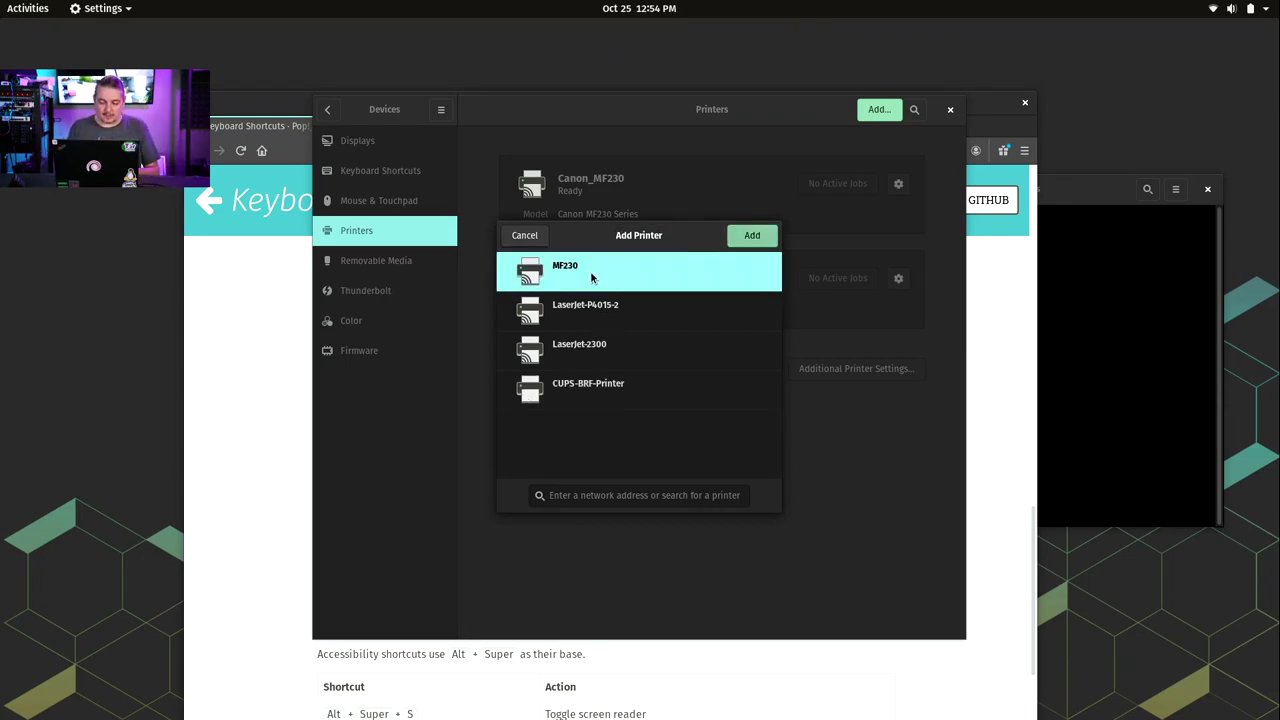
left_click(603, 388)
left_click(601, 364)
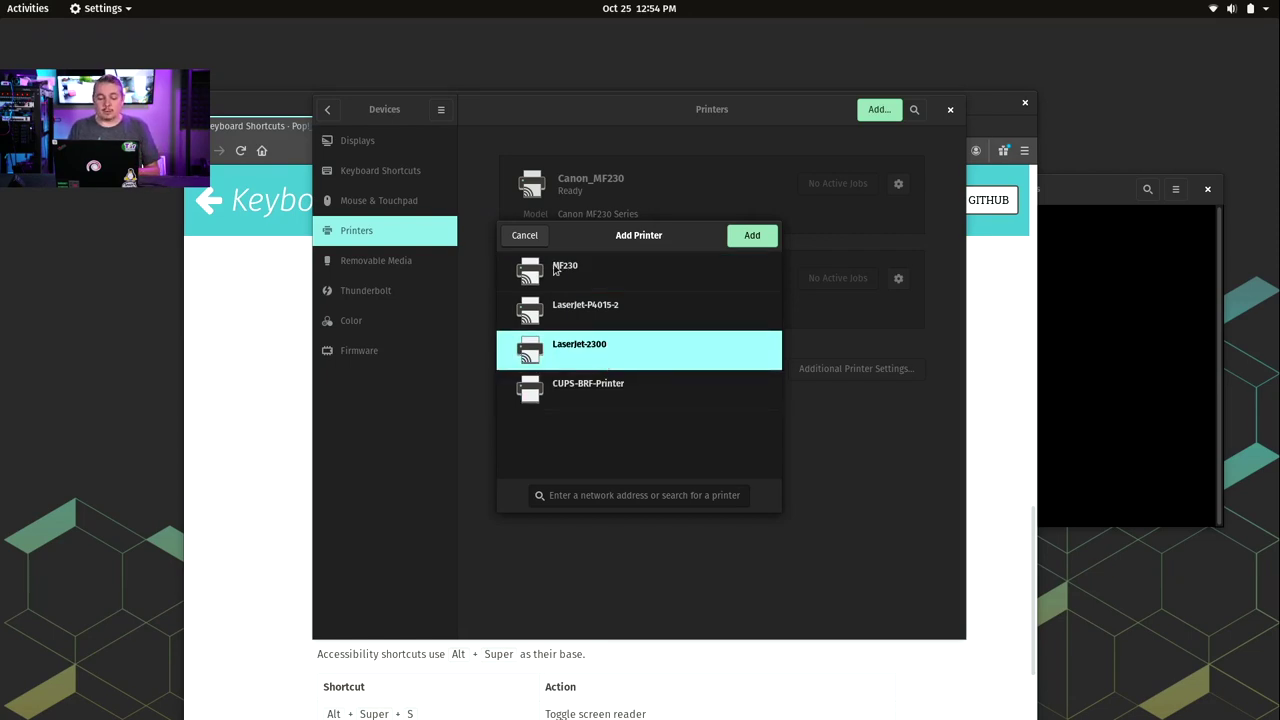
left_click_drag(595, 243, 634, 312)
left_click(622, 303)
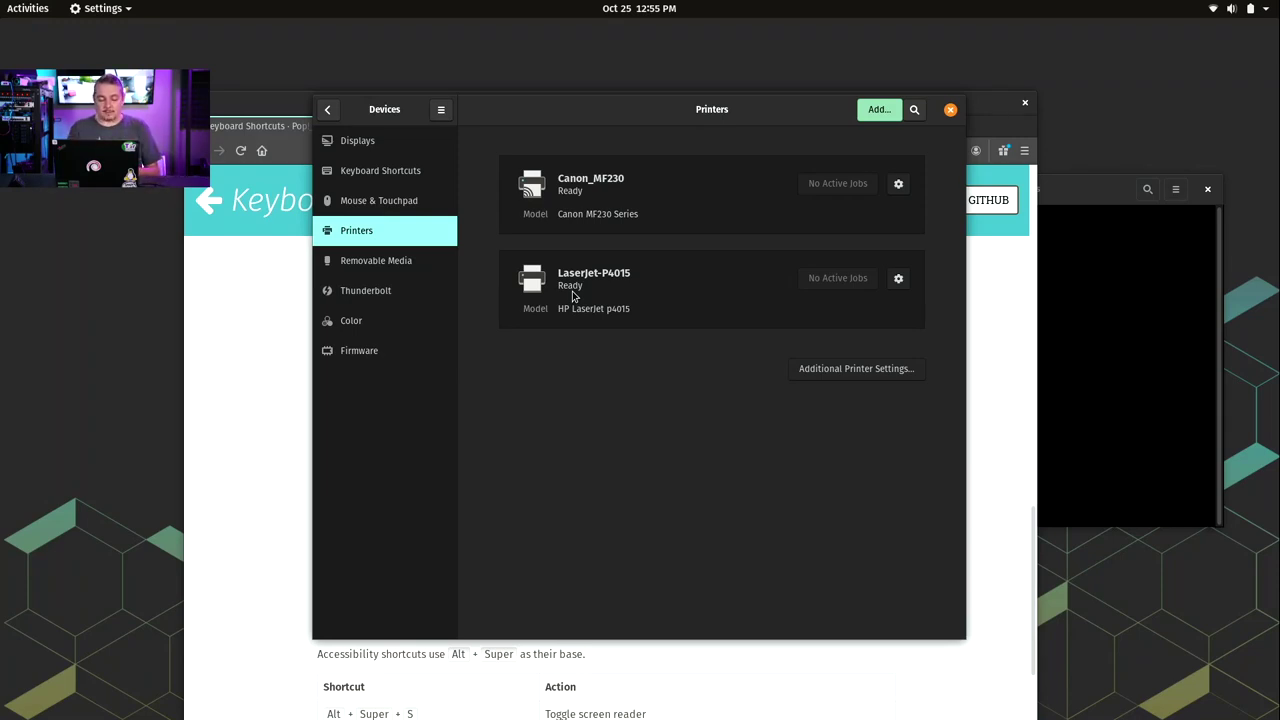
View the Displays resolution list without changing it, then go back to the main Settings list.
left_click(373, 147)
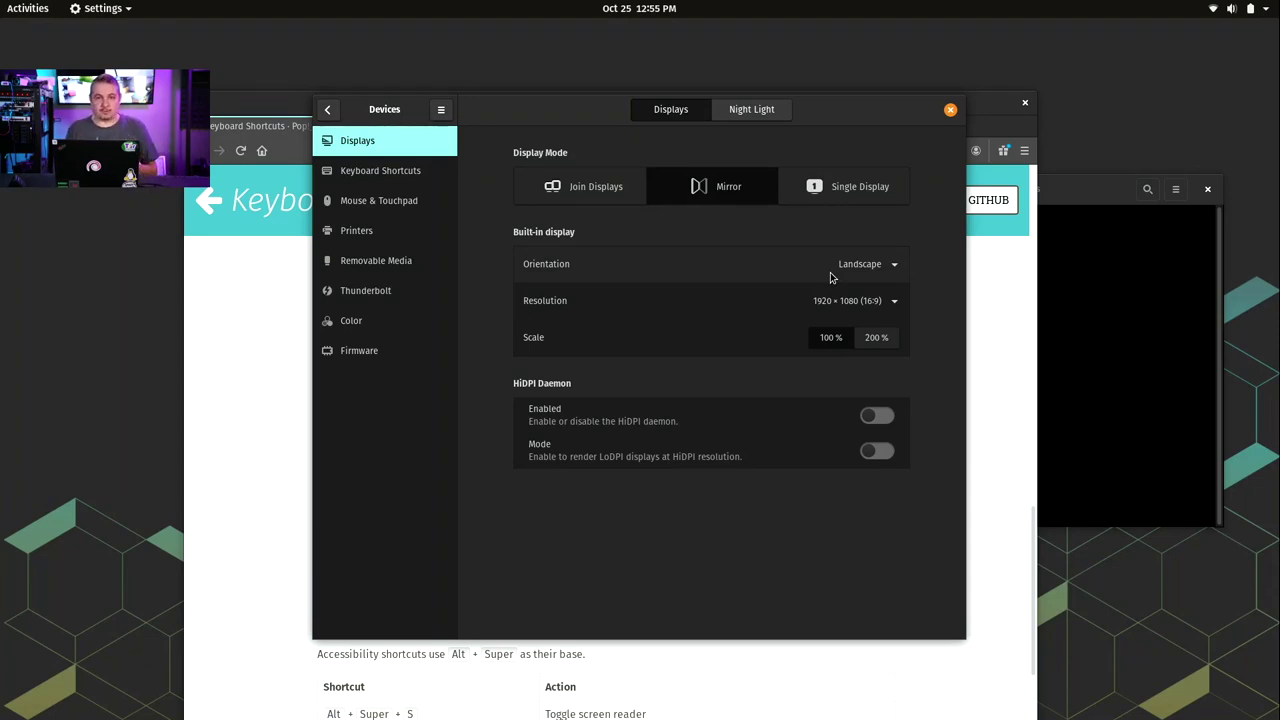
left_click(895, 311)
left_click(714, 597)
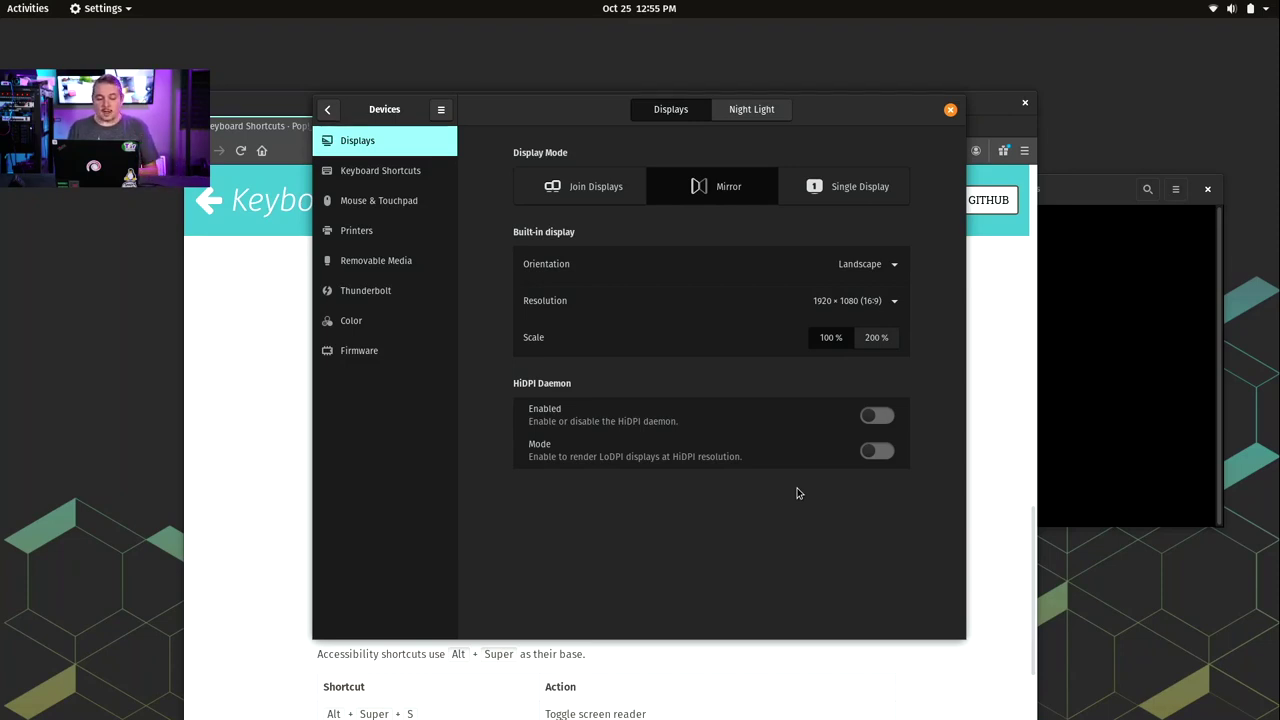
left_click(327, 109)
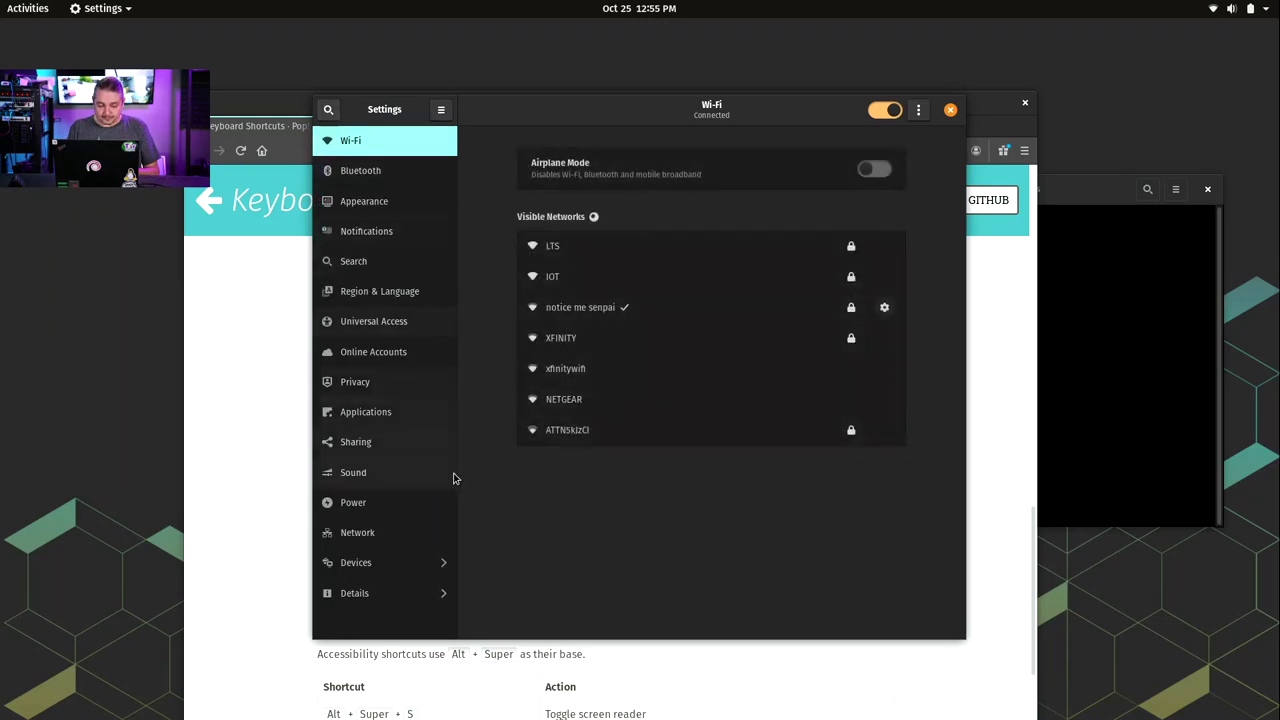
Browse Appearance wallpapers, previewing Monument Valley without applying it.
left_click(393, 203)
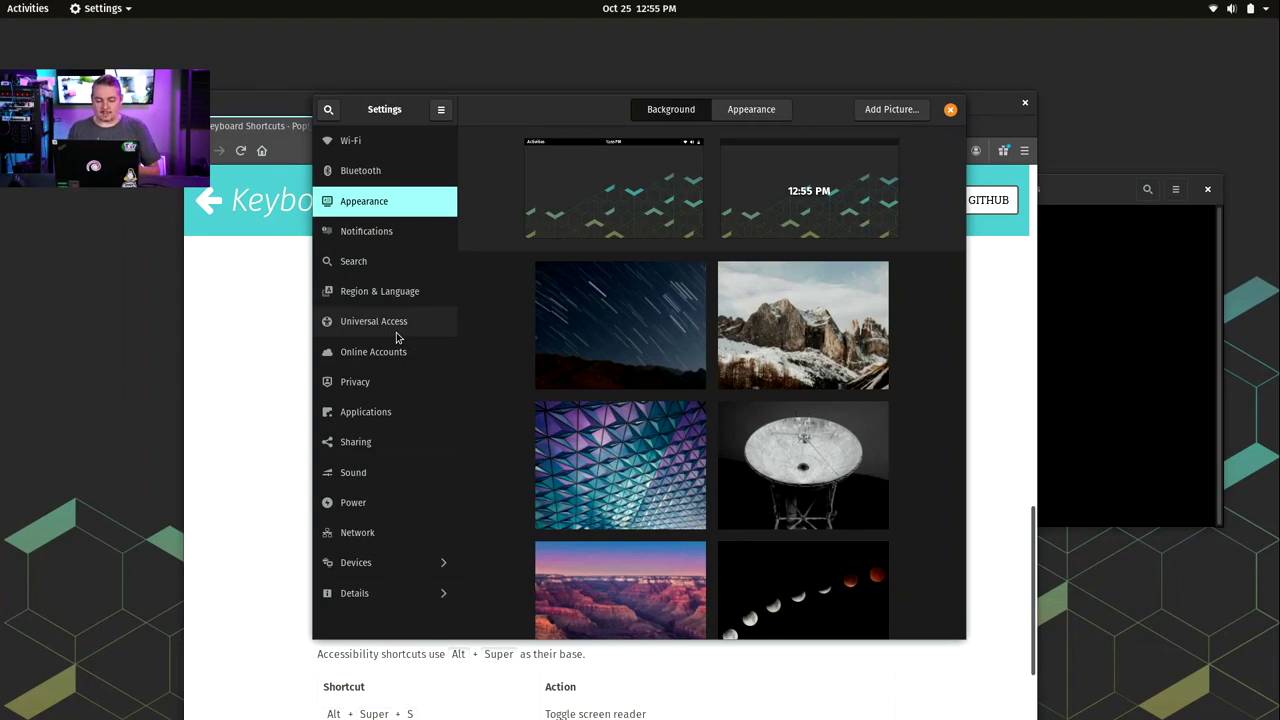
scroll(937, 325, "down", 5)
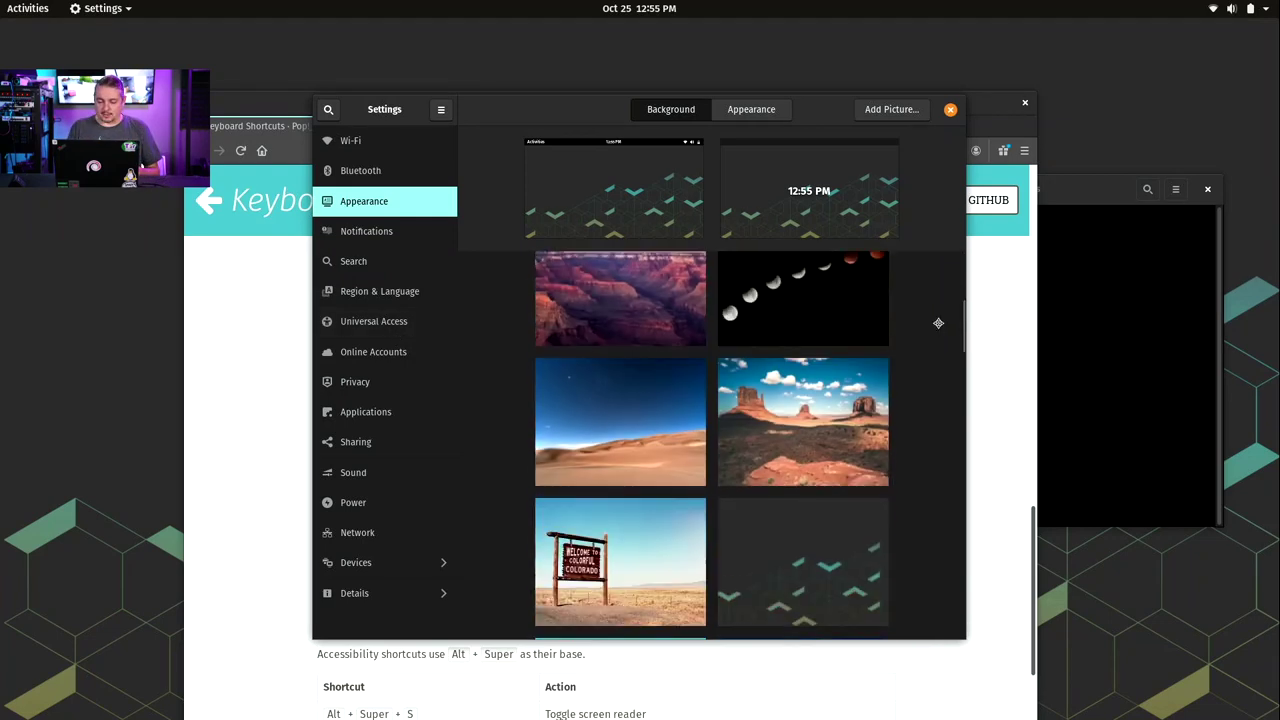
left_click(802, 378)
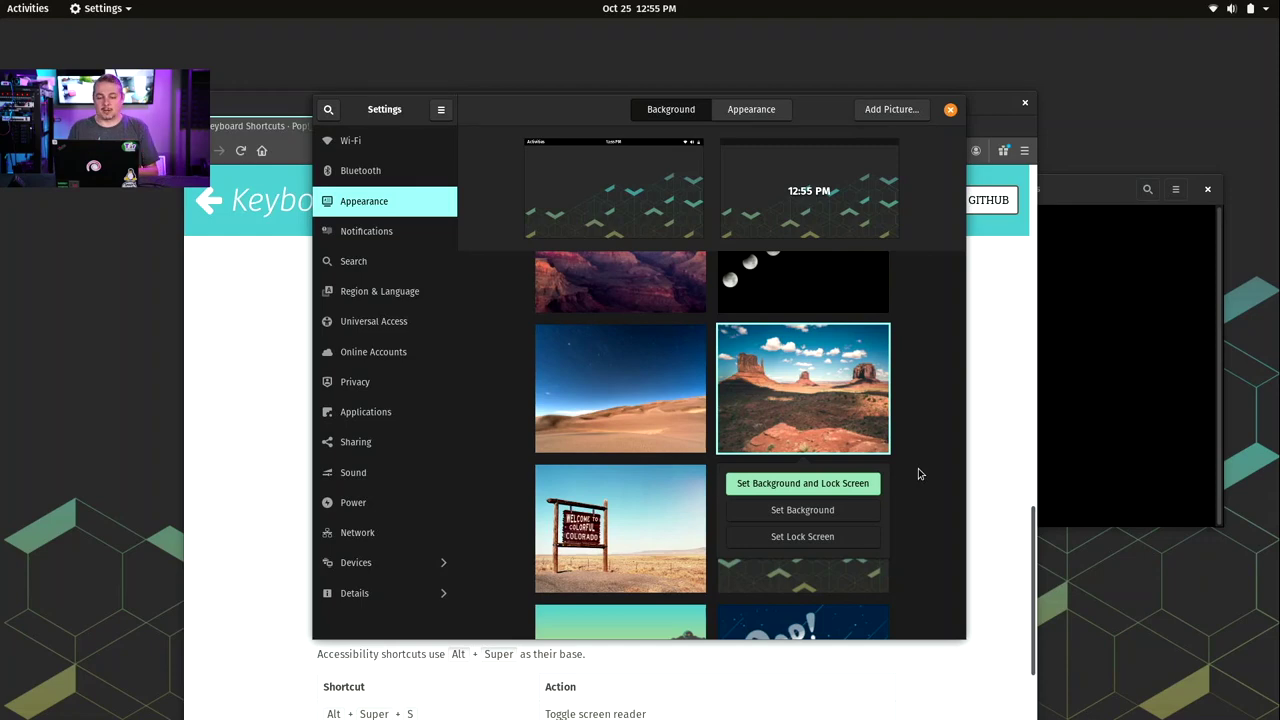
left_click(769, 118)
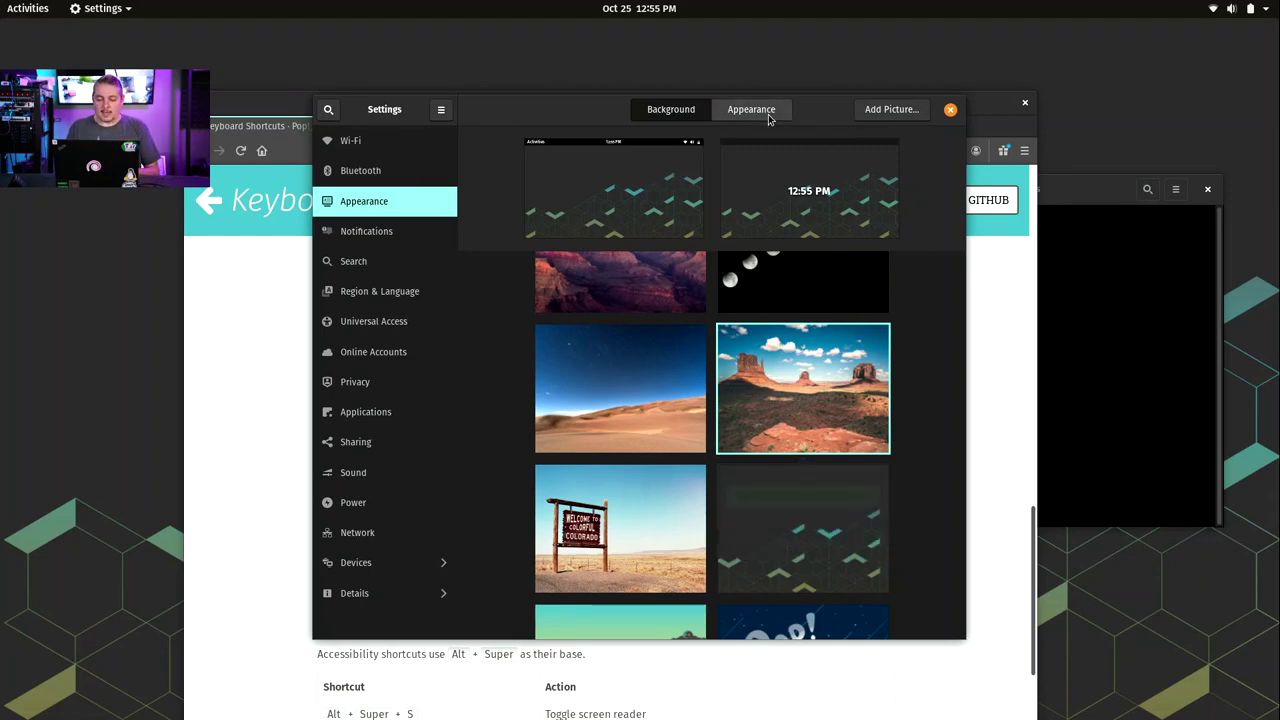
Try the Light theme, then switch back to the Dark theme.
left_click(769, 118)
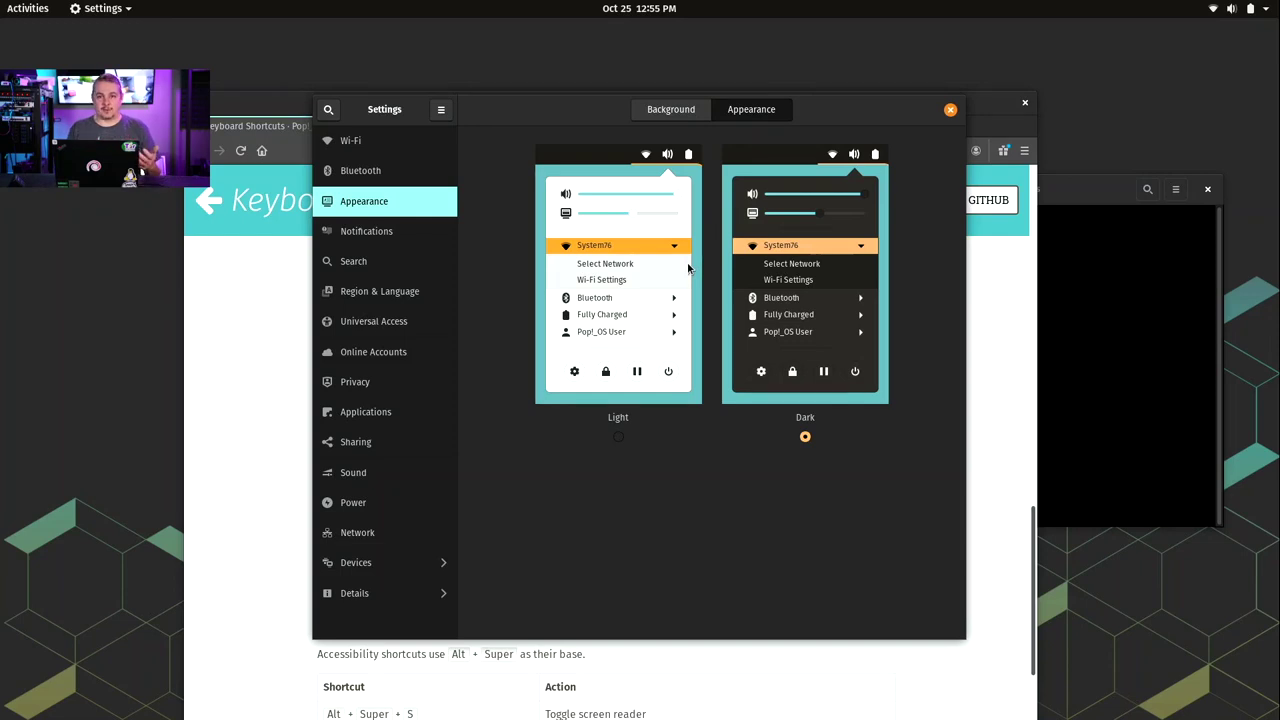
left_click(630, 283)
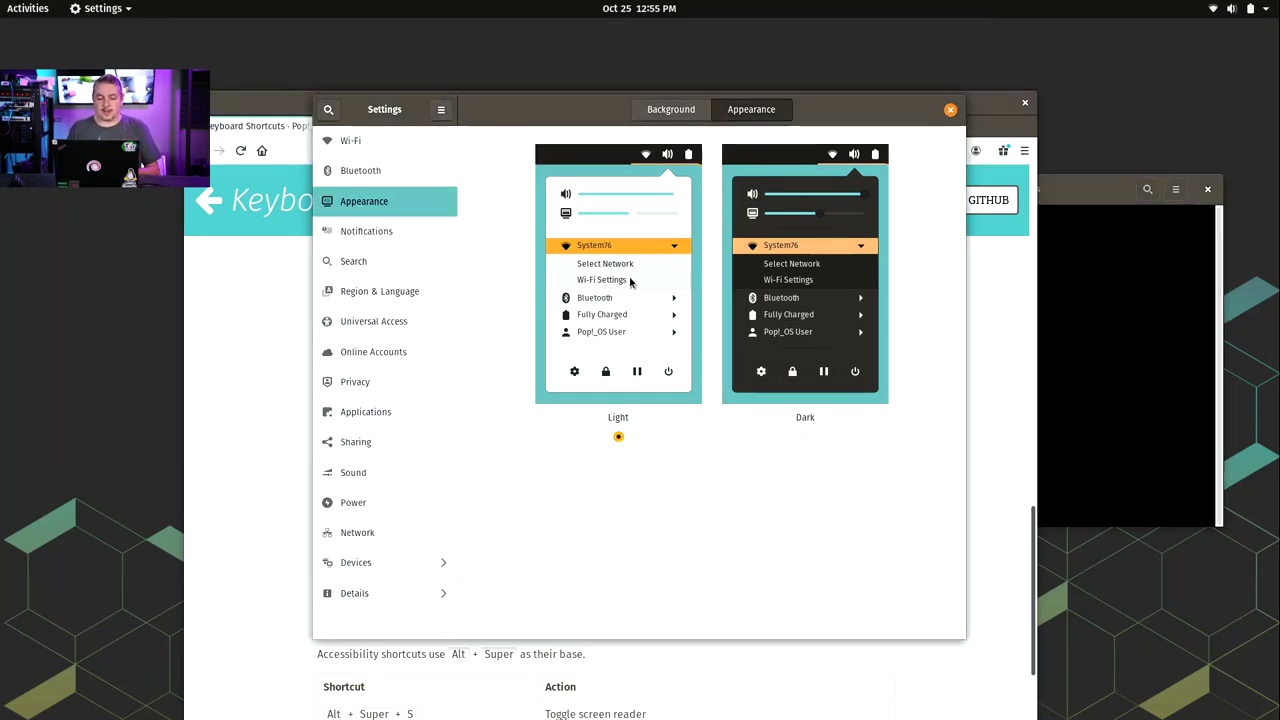
left_click_drag(533, 106, 553, 129)
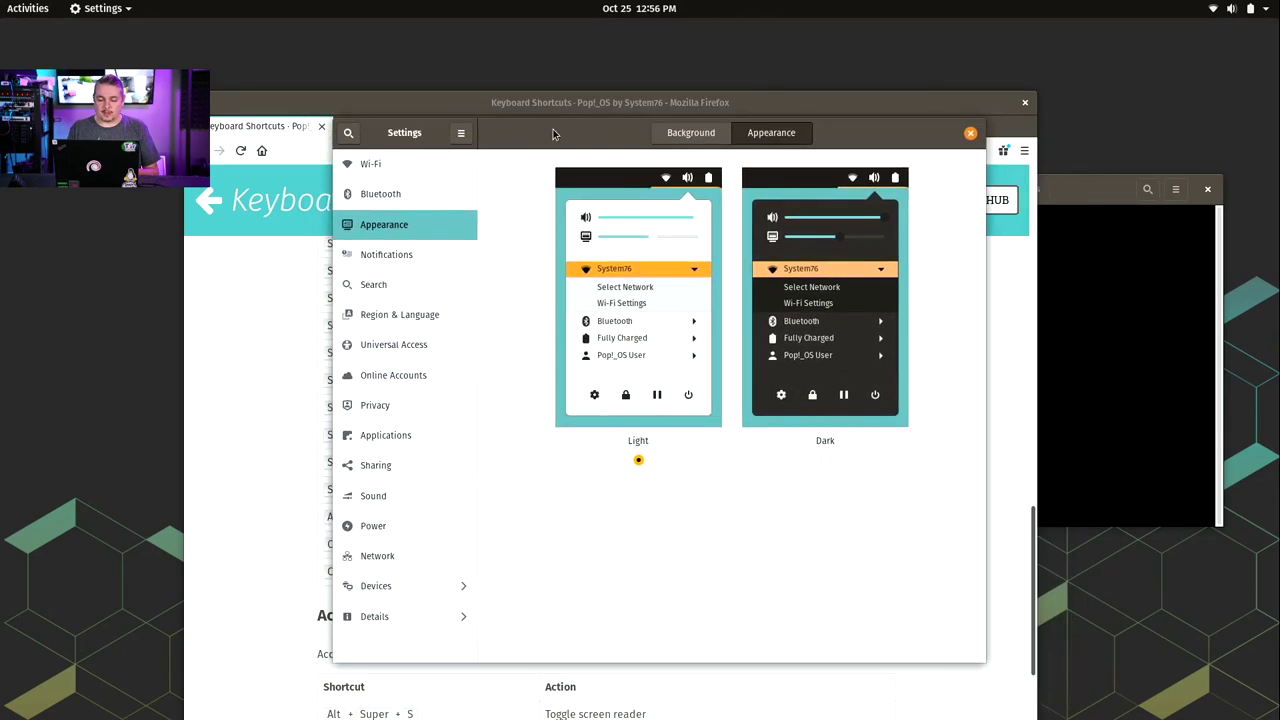
left_click(827, 345)
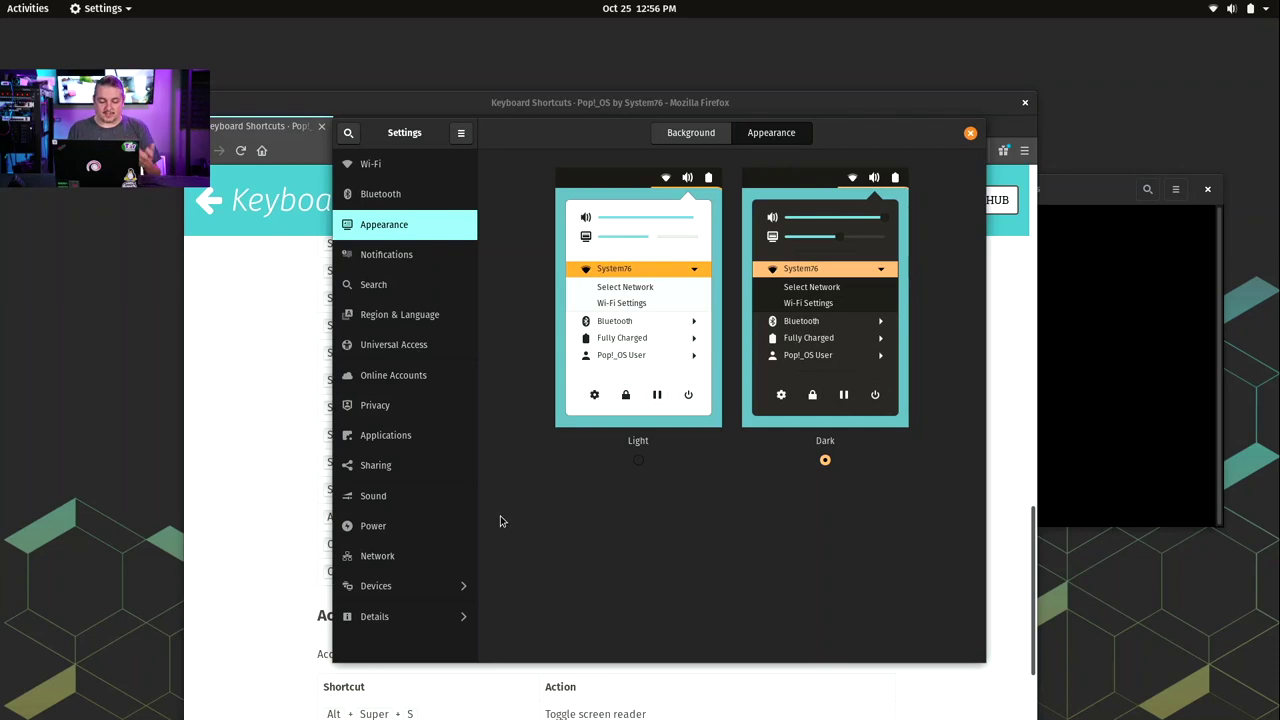
Browse the Applications settings, including Contacts, and Notifications, then open the Power panel.
left_click(410, 465)
left_click(407, 435)
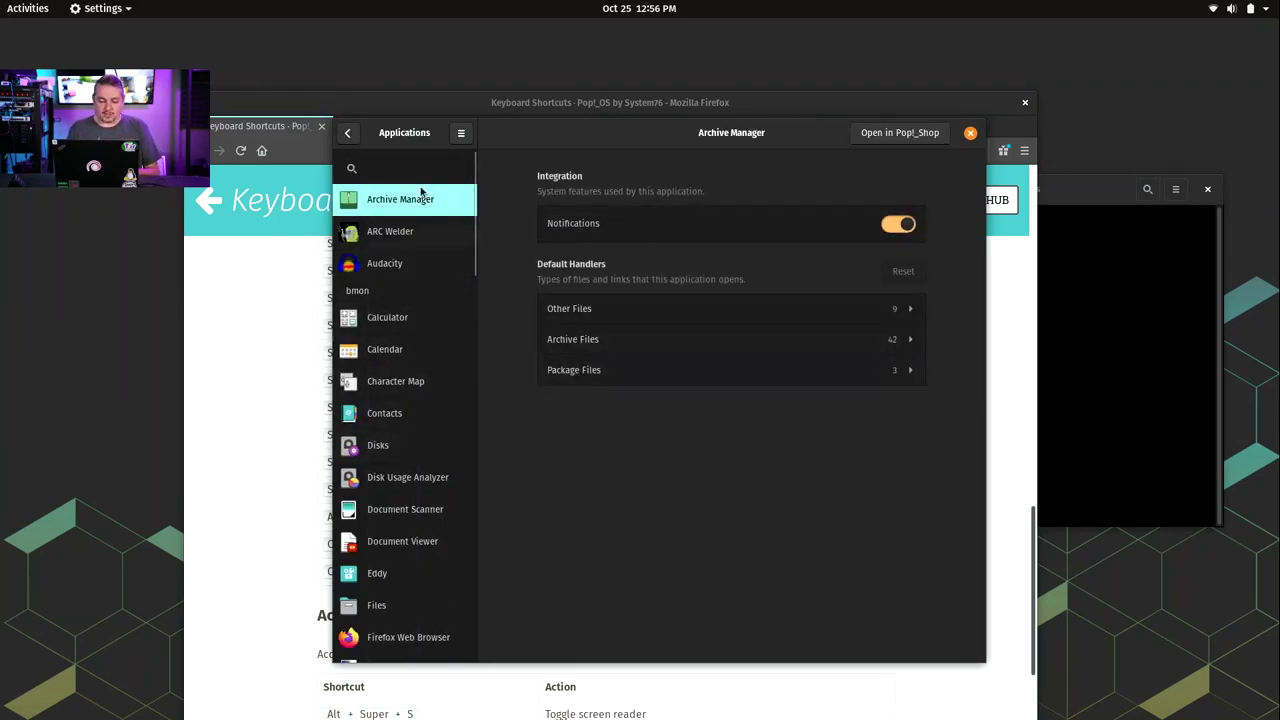
left_click(344, 130)
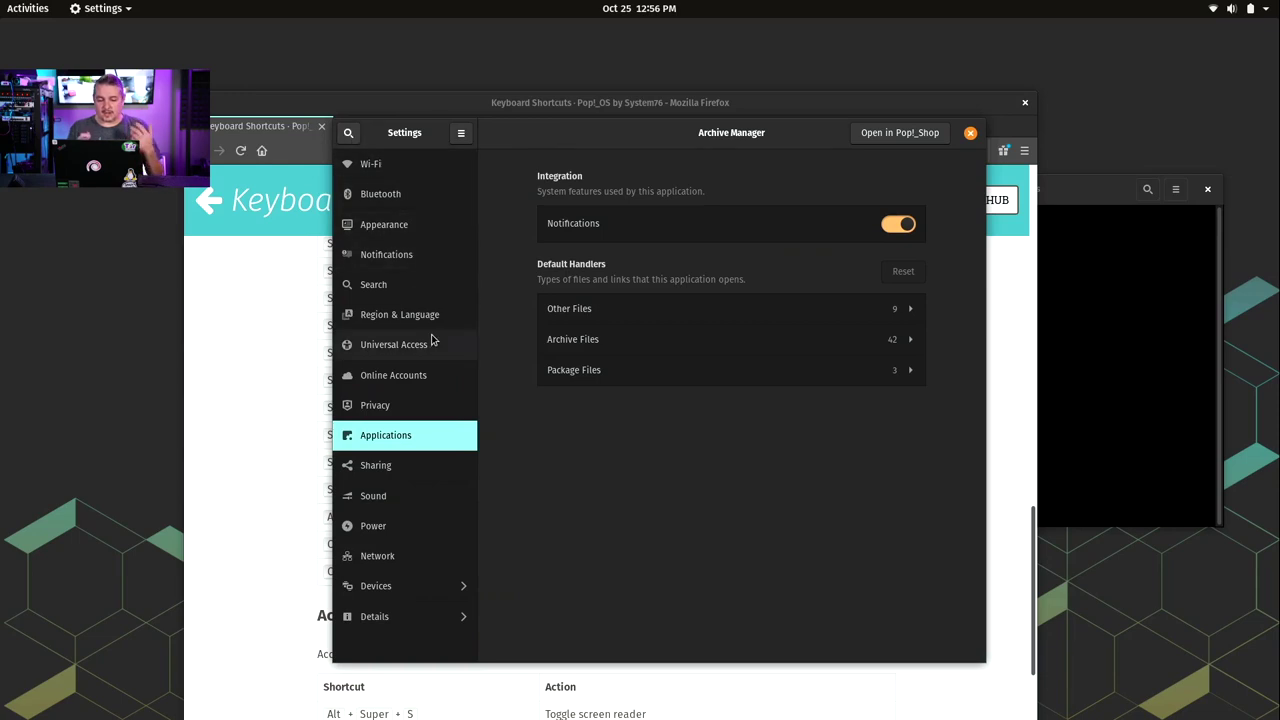
left_click(414, 256)
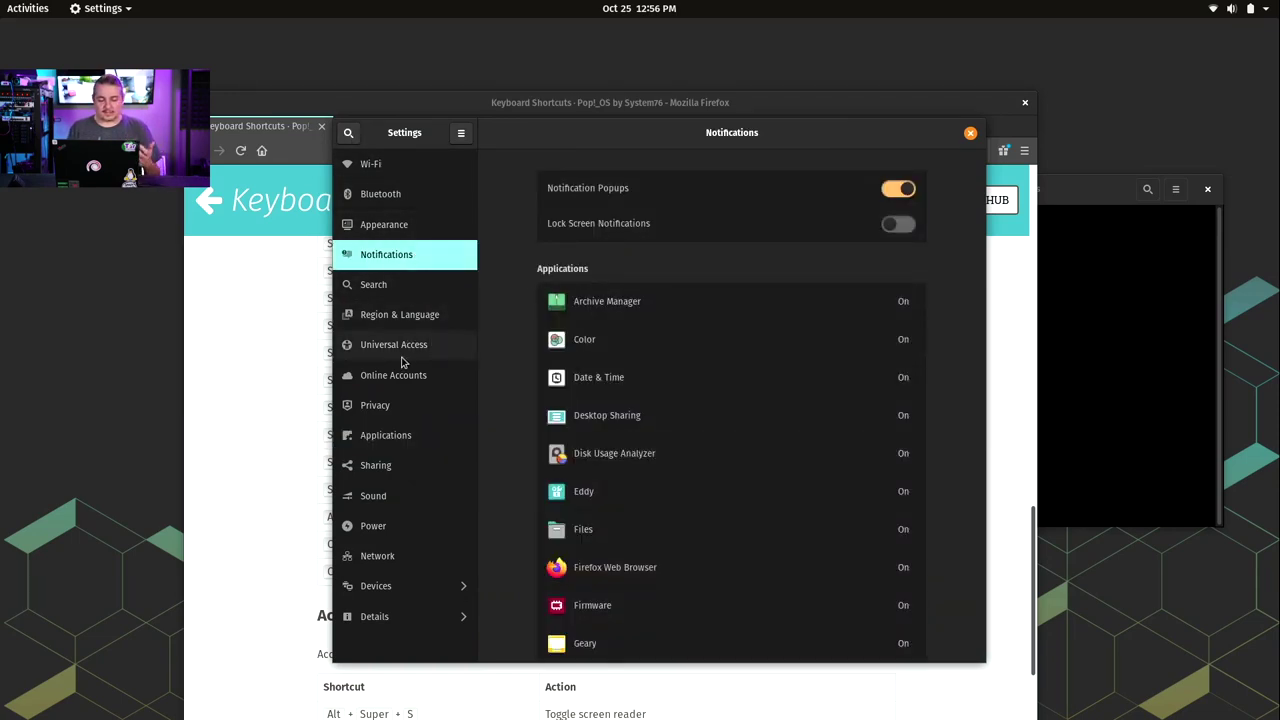
left_click(390, 434)
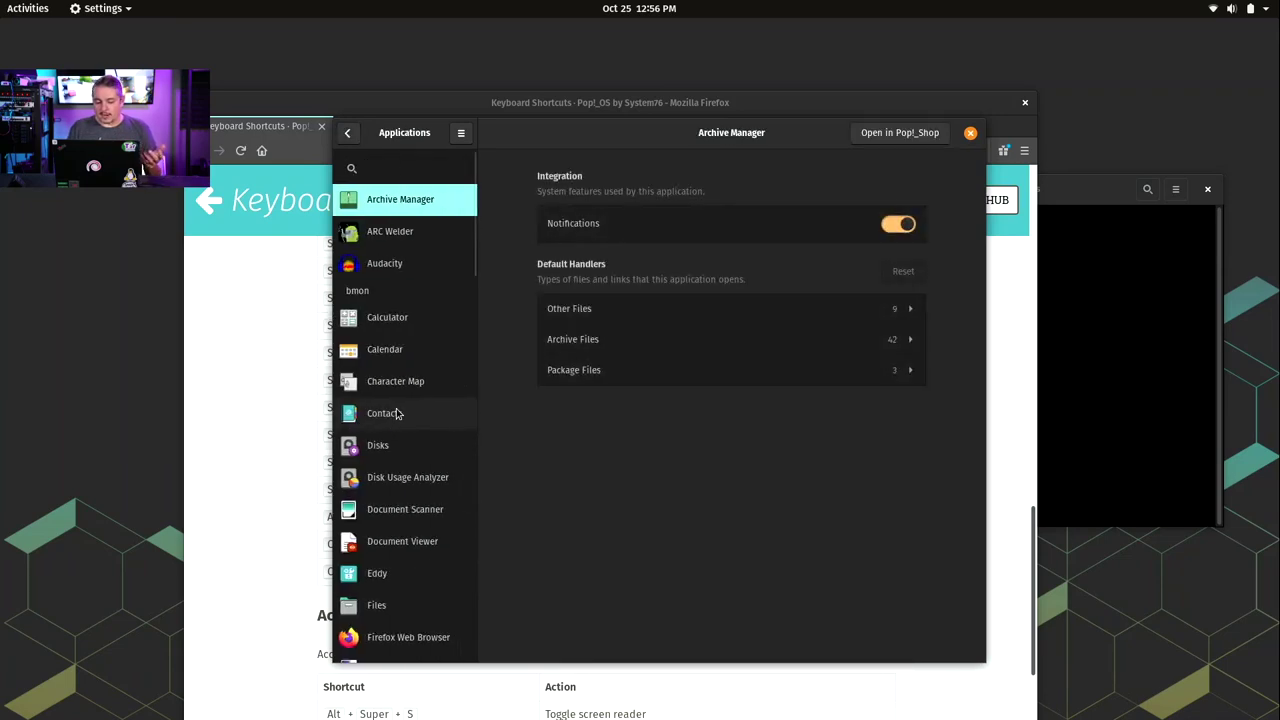
left_click(397, 416)
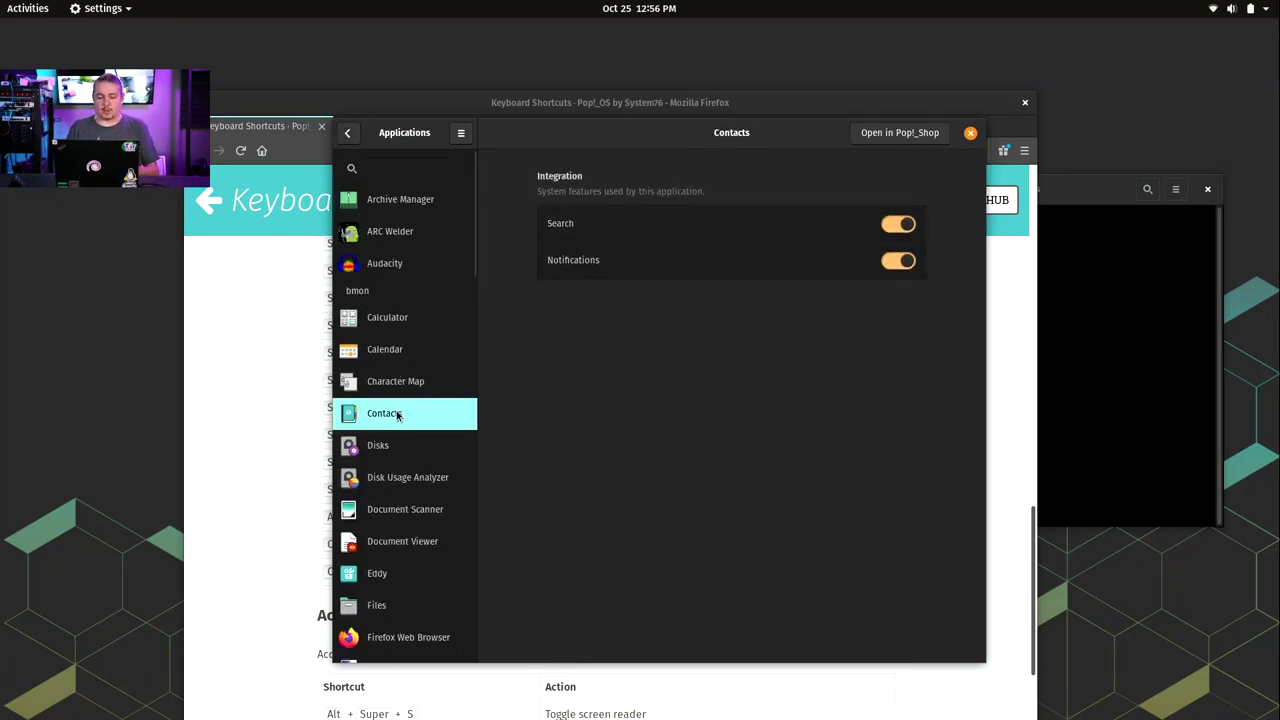
left_click(350, 134)
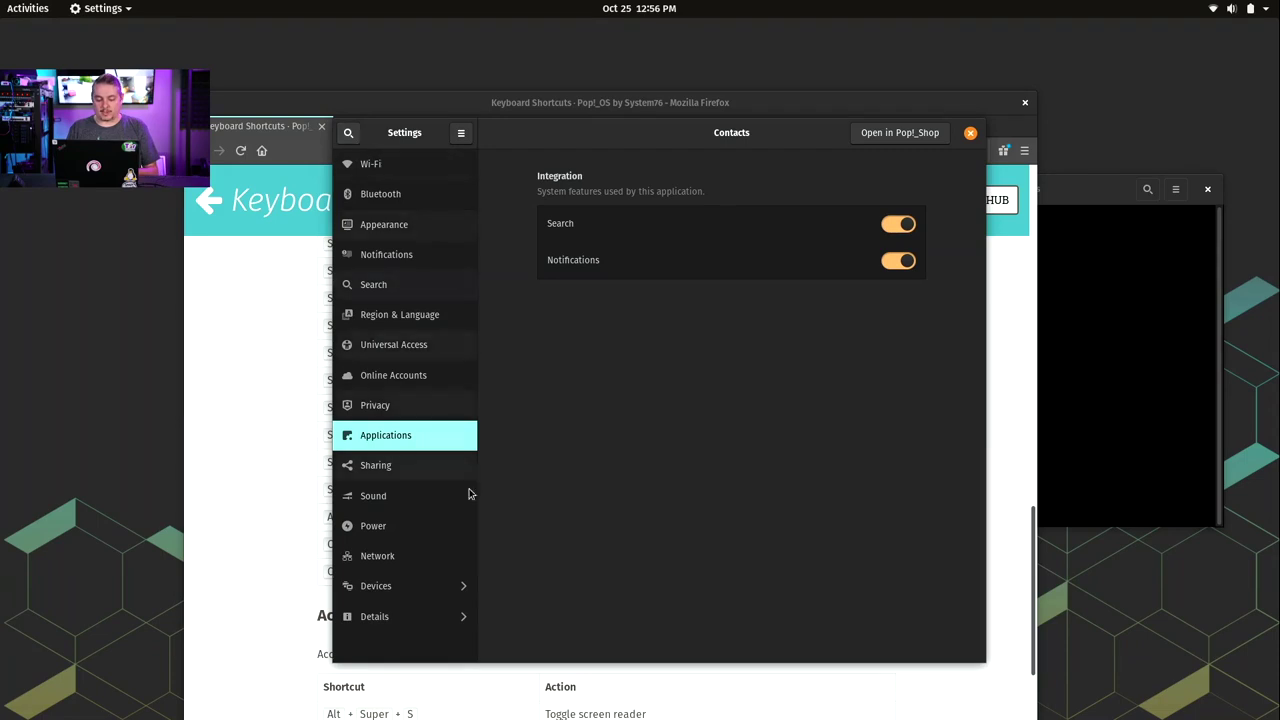
left_click(398, 521)
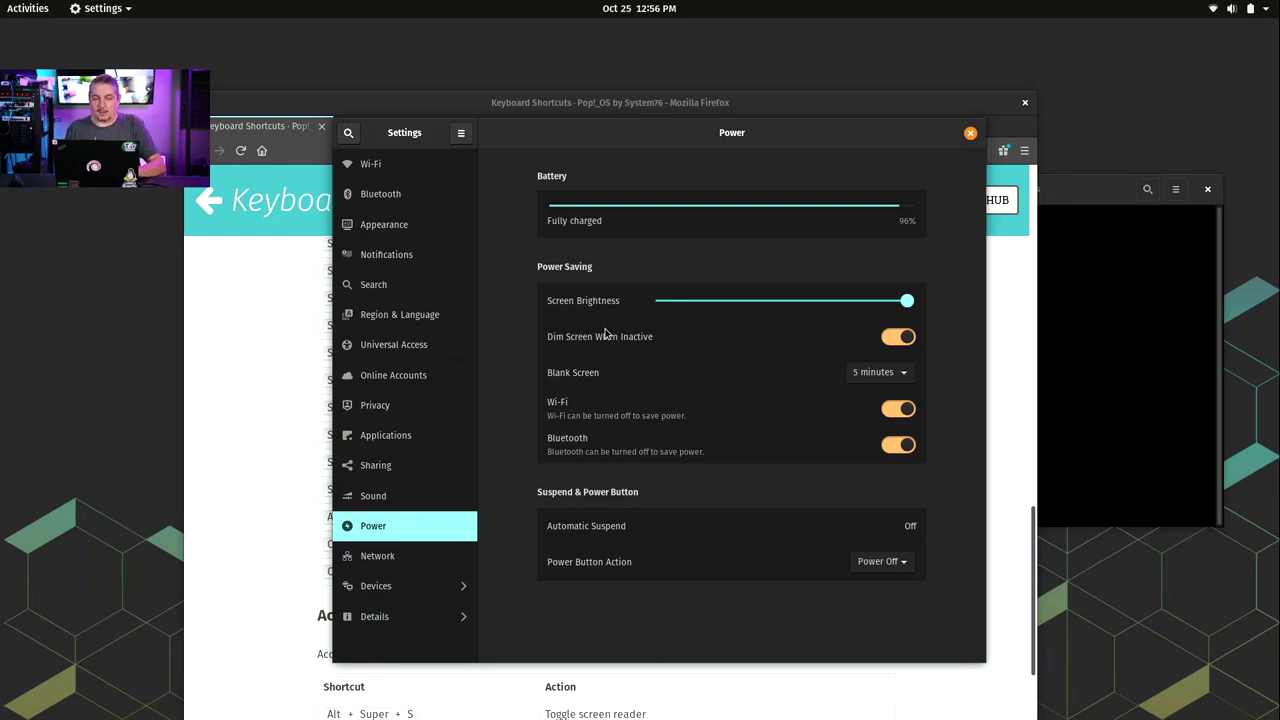
key("XF86AudioLowerVolume")
key("XF86AudioLowerVolume")
key("XF86AudioLowerVolume")
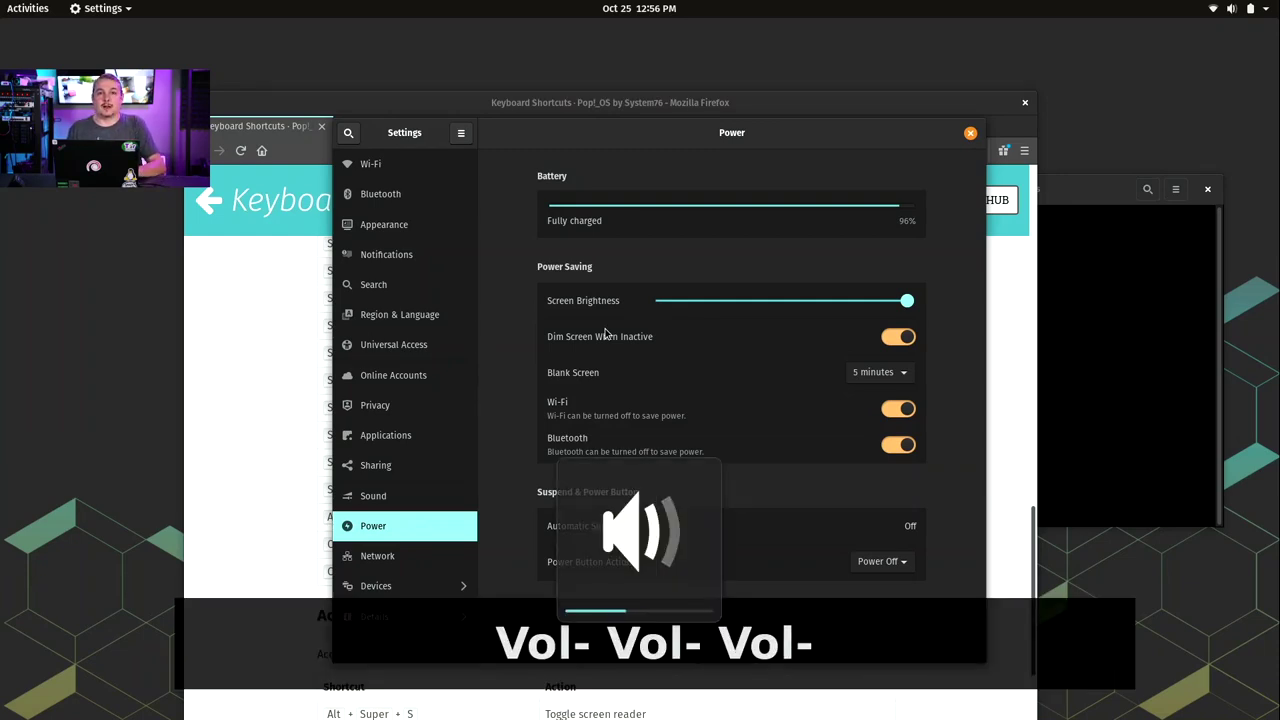
key("XF86AudioRaiseVolume")
key("XF86AudioRaiseVolume")
key("XF86AudioLowerVolume")
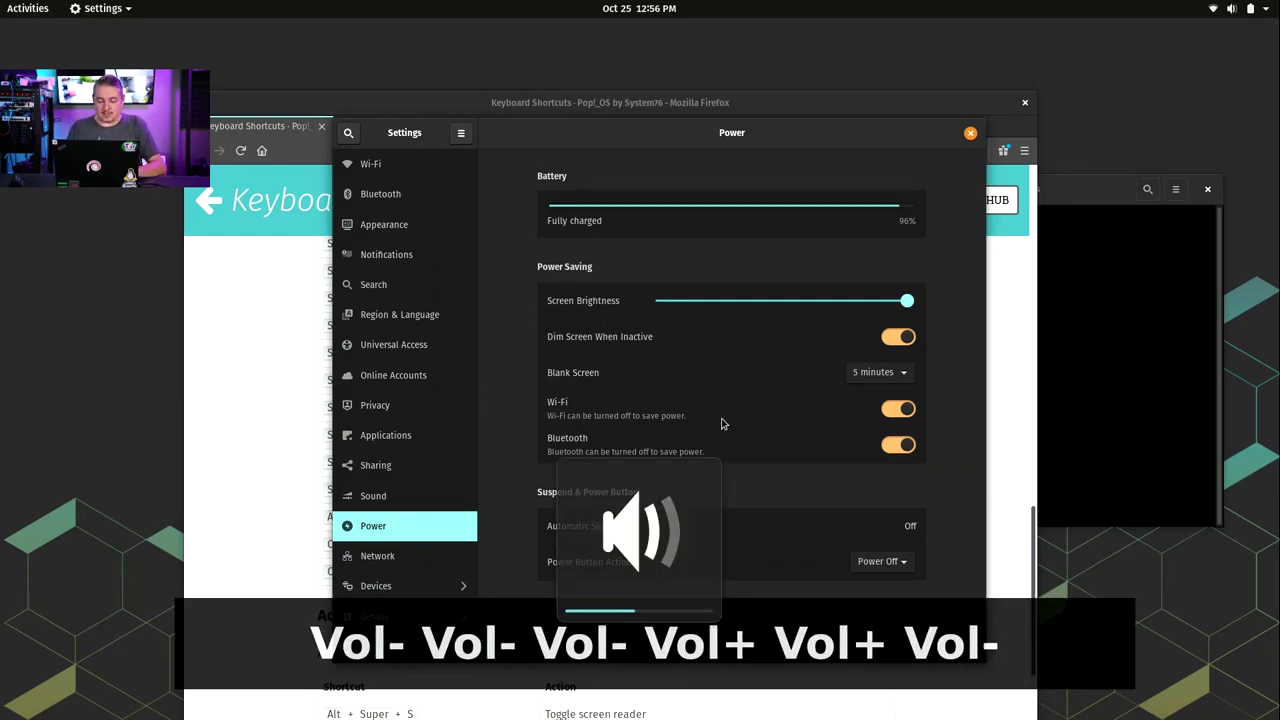
key("XF86MonBrightnessUp")
key("XF86MonBrightnessUp")
key("XF86MonBrightnessUp")
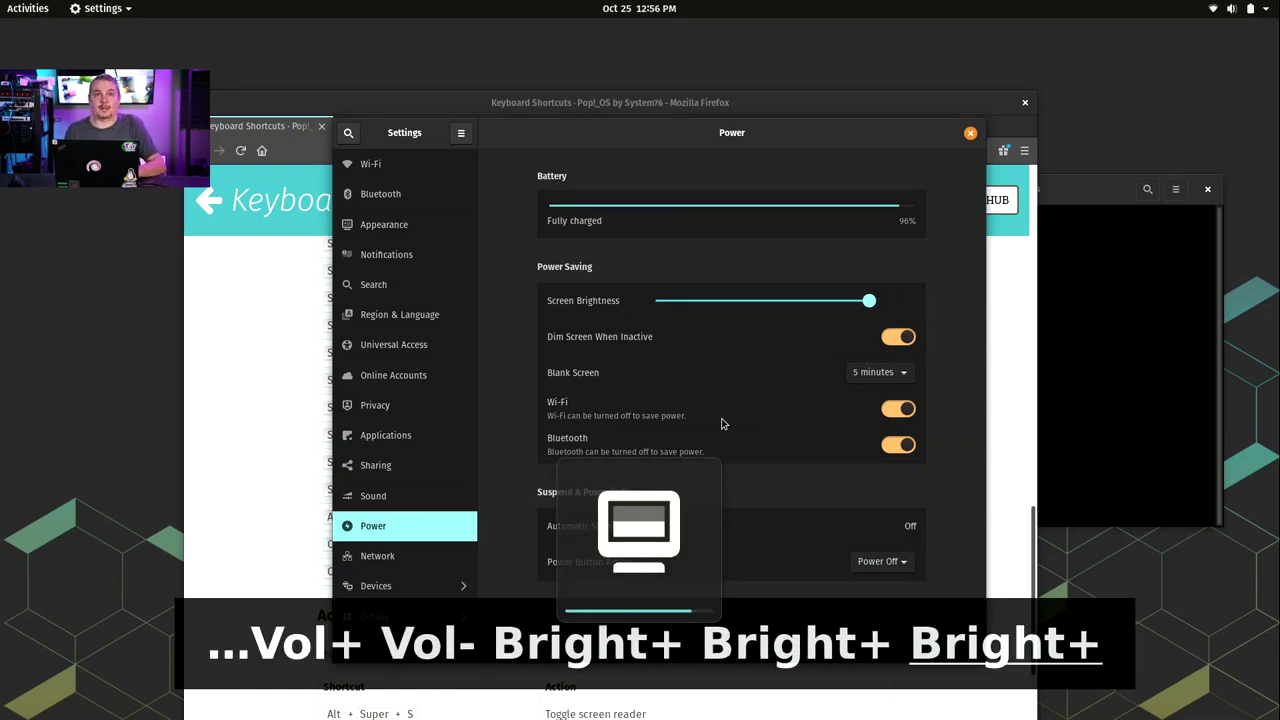
key("XF86MonBrightnessUp")
key("XF86MonBrightnessUp")
key("XF86MonBrightnessUp")
key("XF86MonBrightnessDown")
key("XF86MonBrightnessDown")
key("XF86MonBrightnessDown")
key("XF86MonBrightnessDown")
key("XF86MonBrightnessDown")
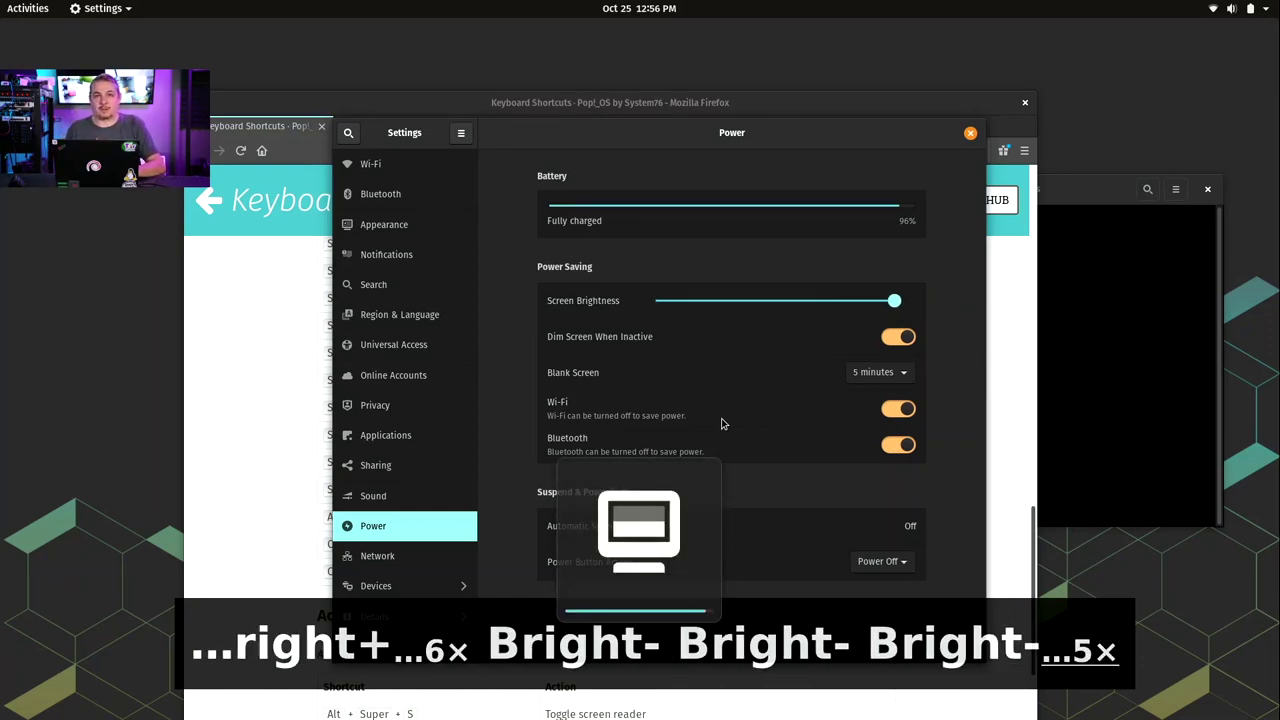
key("XF86MonBrightnessDown")
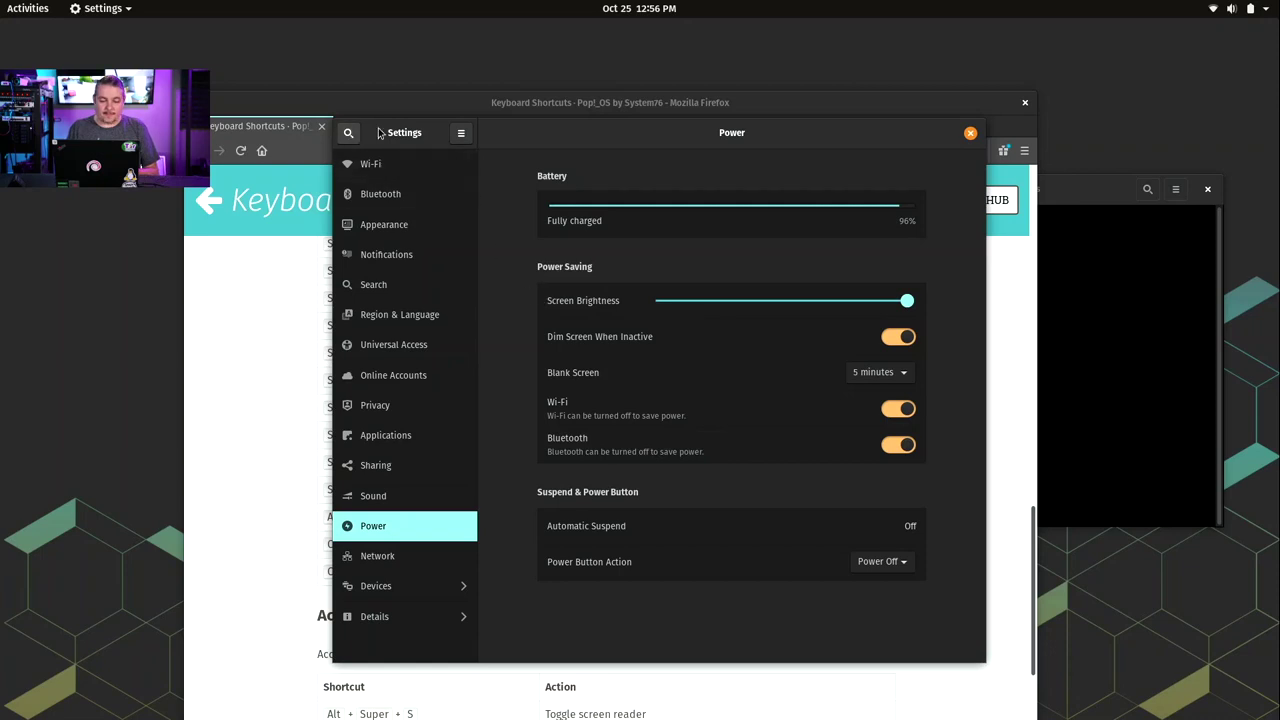
Close Settings and scroll through the Pop!_OS Keyboard Shortcuts page in Firefox.
left_click(969, 134)
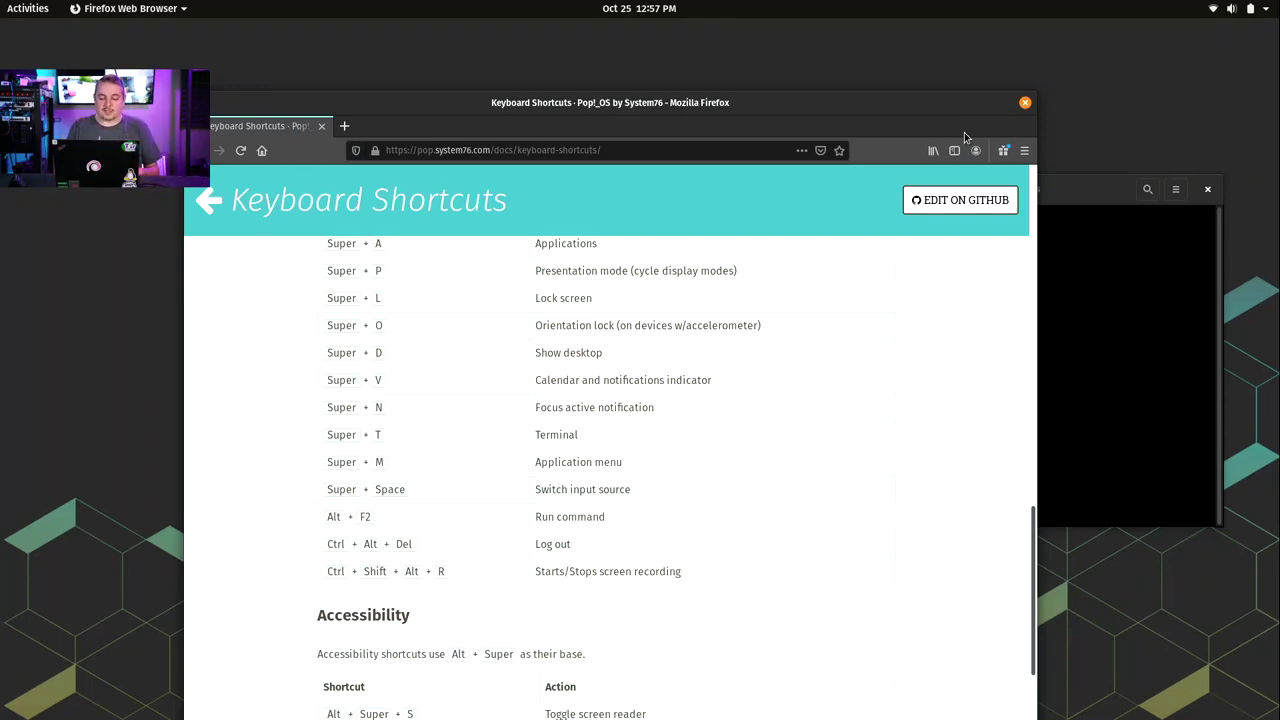
scroll(924, 387, "down", 2)
scroll(924, 387, "up", 15)
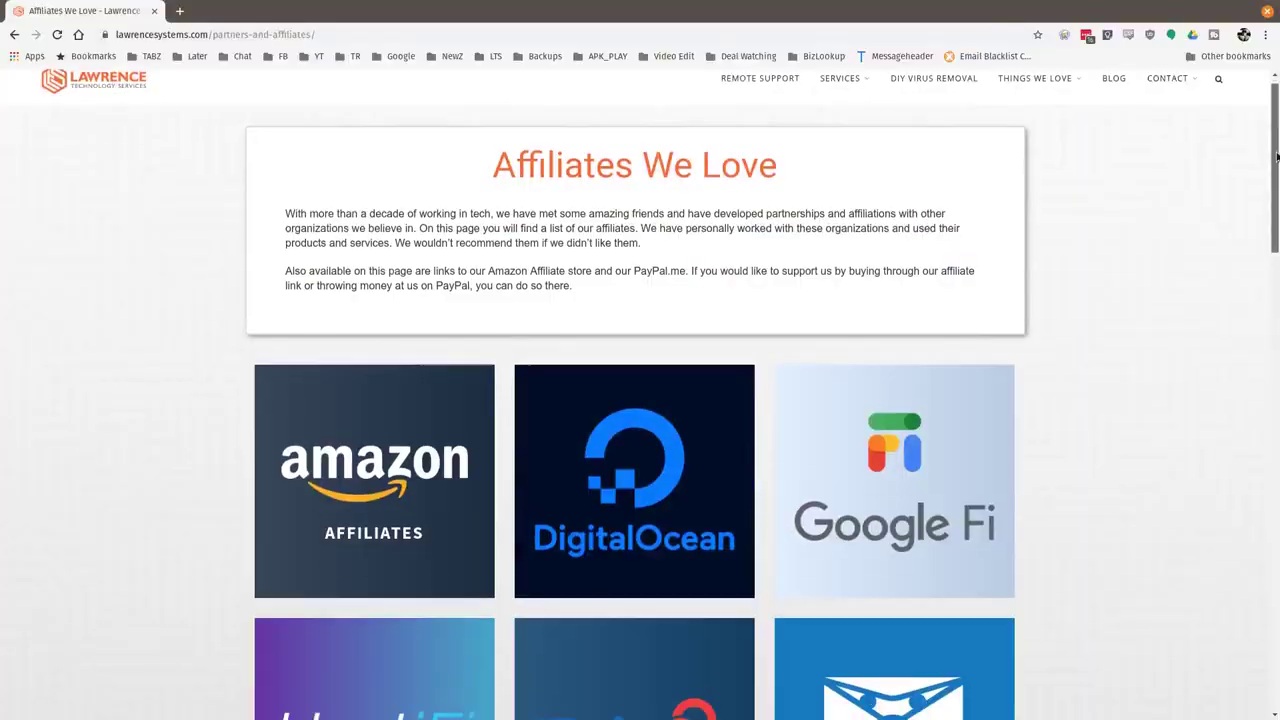
Scroll the Affiliates We Love page down to the Linode, Netgate and PayPal.me logos.
left_click_drag(1272, 155, 1258, 380)
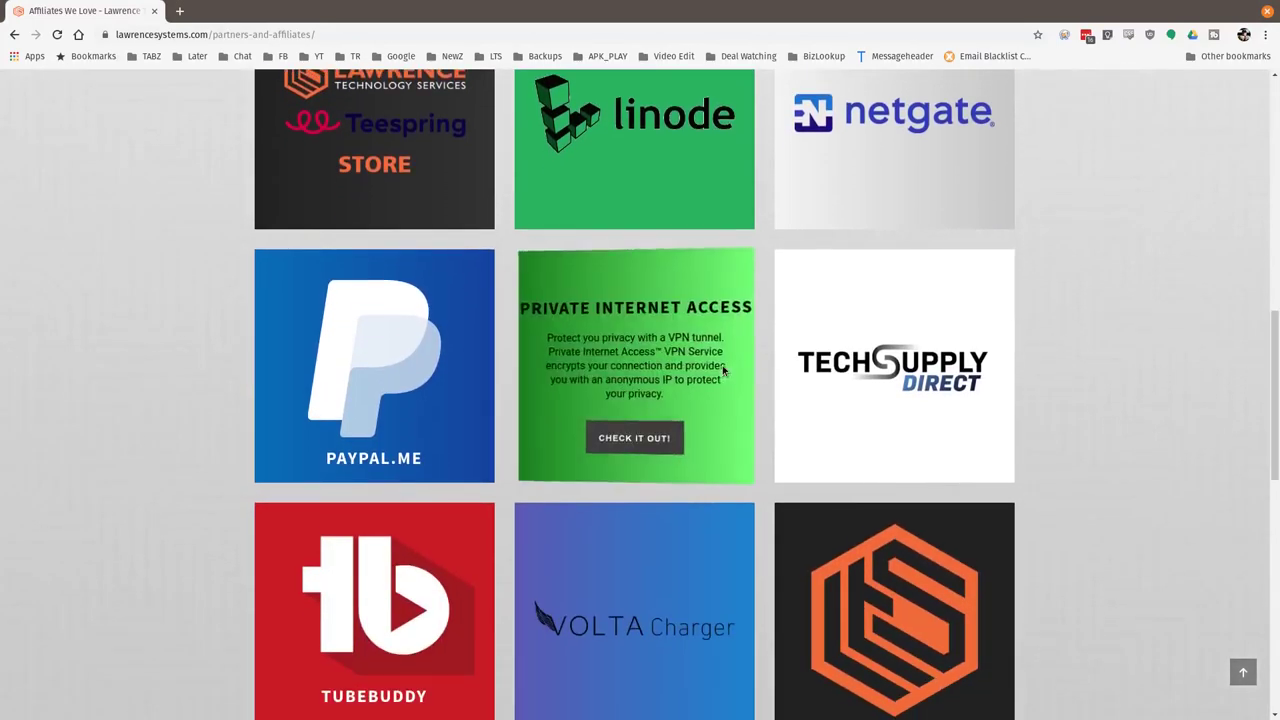